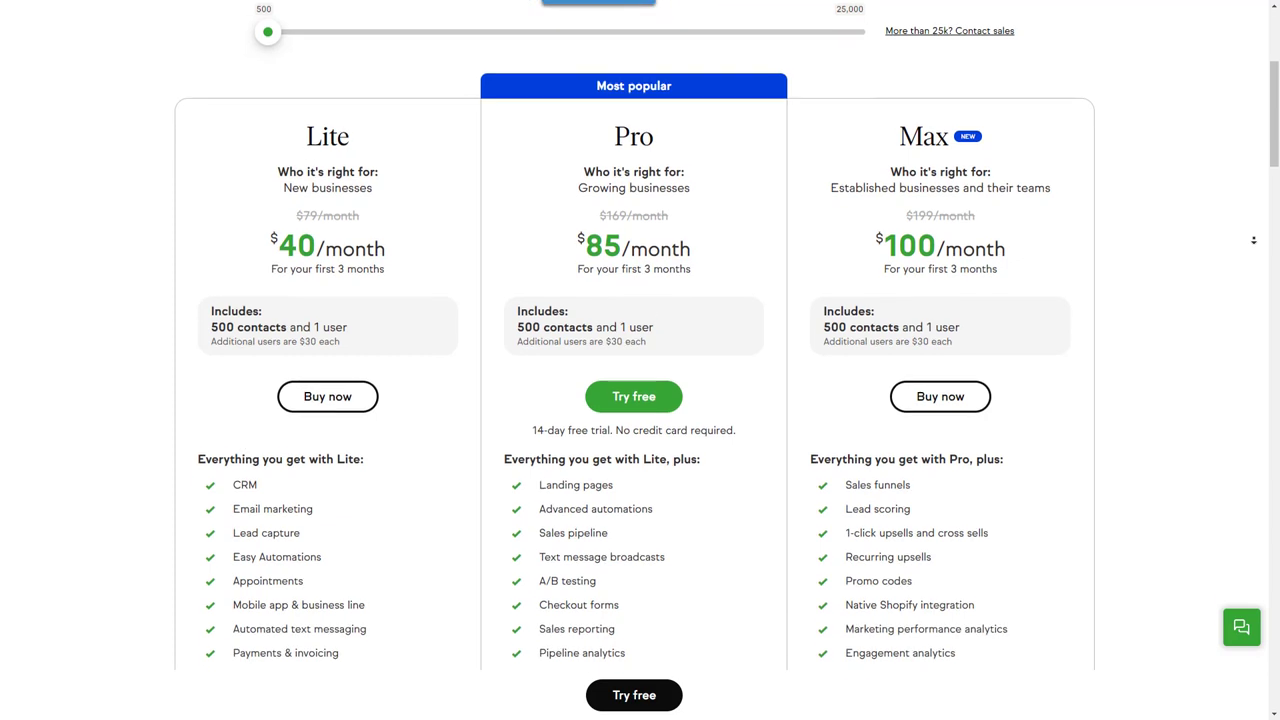
- Compare the Lite, Pro and Max pricing plans, then open Keap's Home > Getting started checklist
{"action": "middle_click", "coordinate": [1256, 244]}
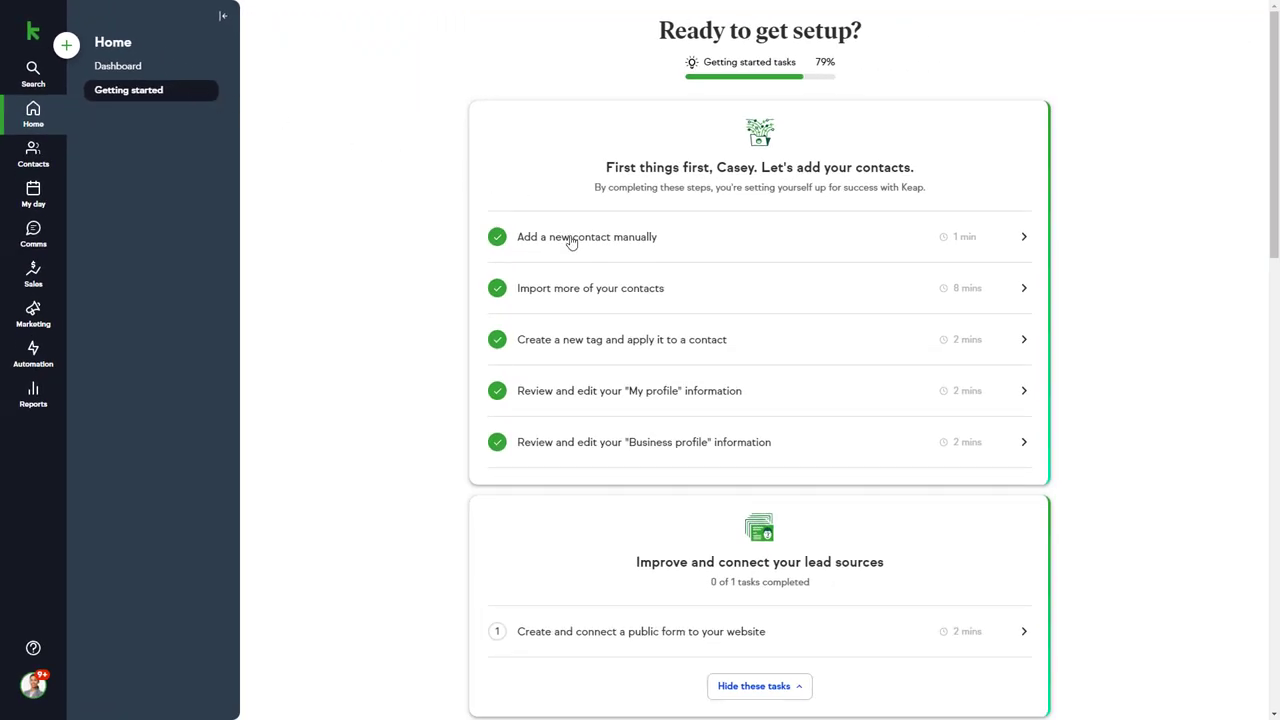
- Play and close the 'Add a new contact manually' demo video, then switch to the Dashboard
{"action": "left_click", "coordinate": [570, 242]}
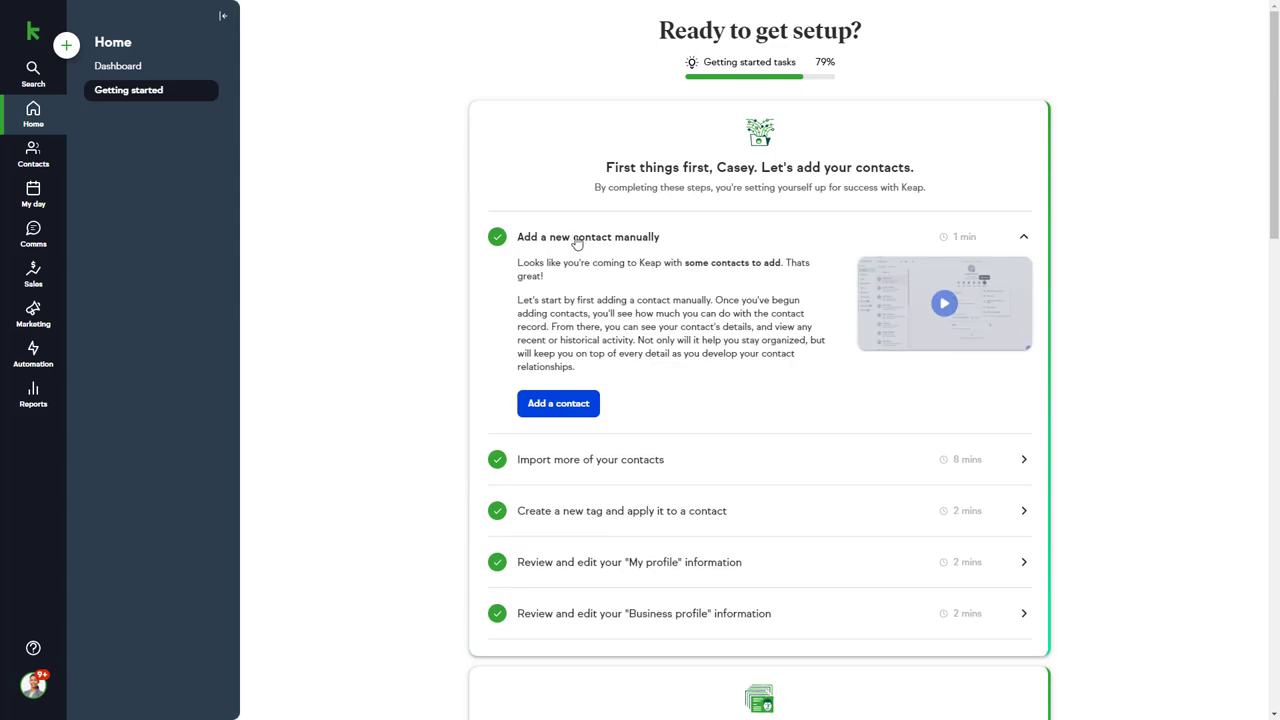
{"action": "left_click", "coordinate": [945, 304]}
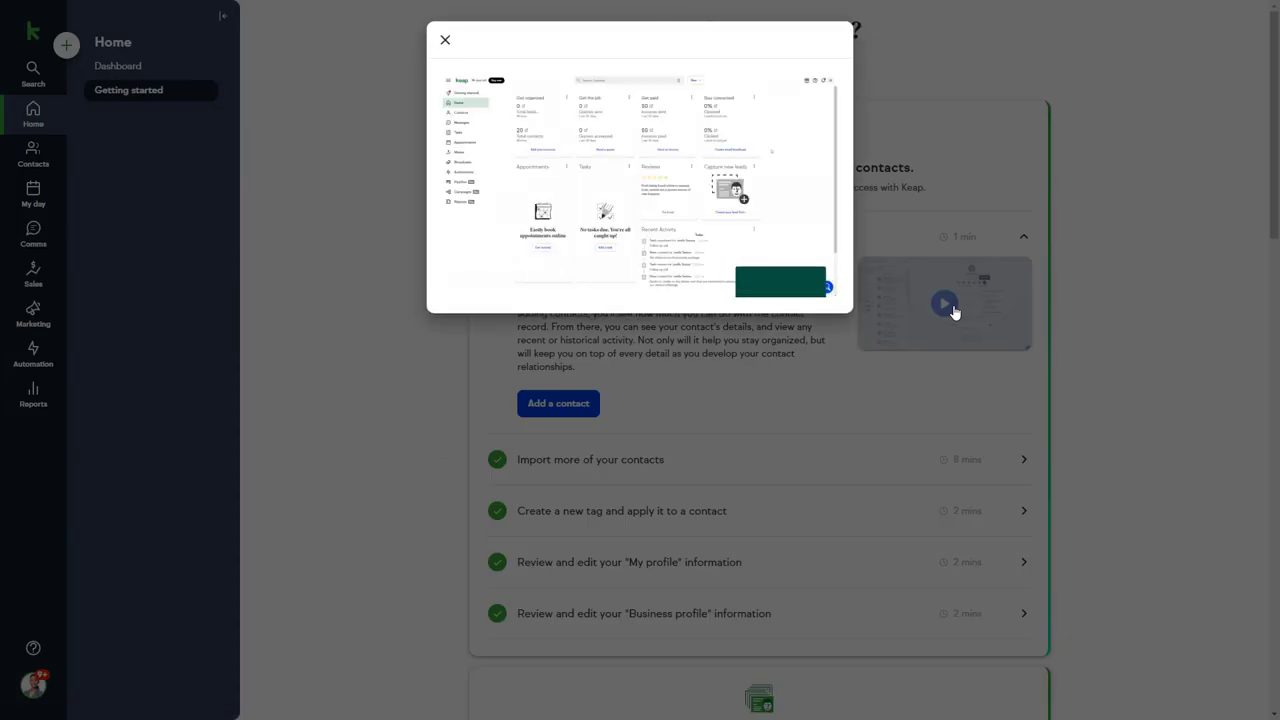
{"action": "left_click", "coordinate": [420, 222]}
{"action": "left_click", "coordinate": [140, 72]}
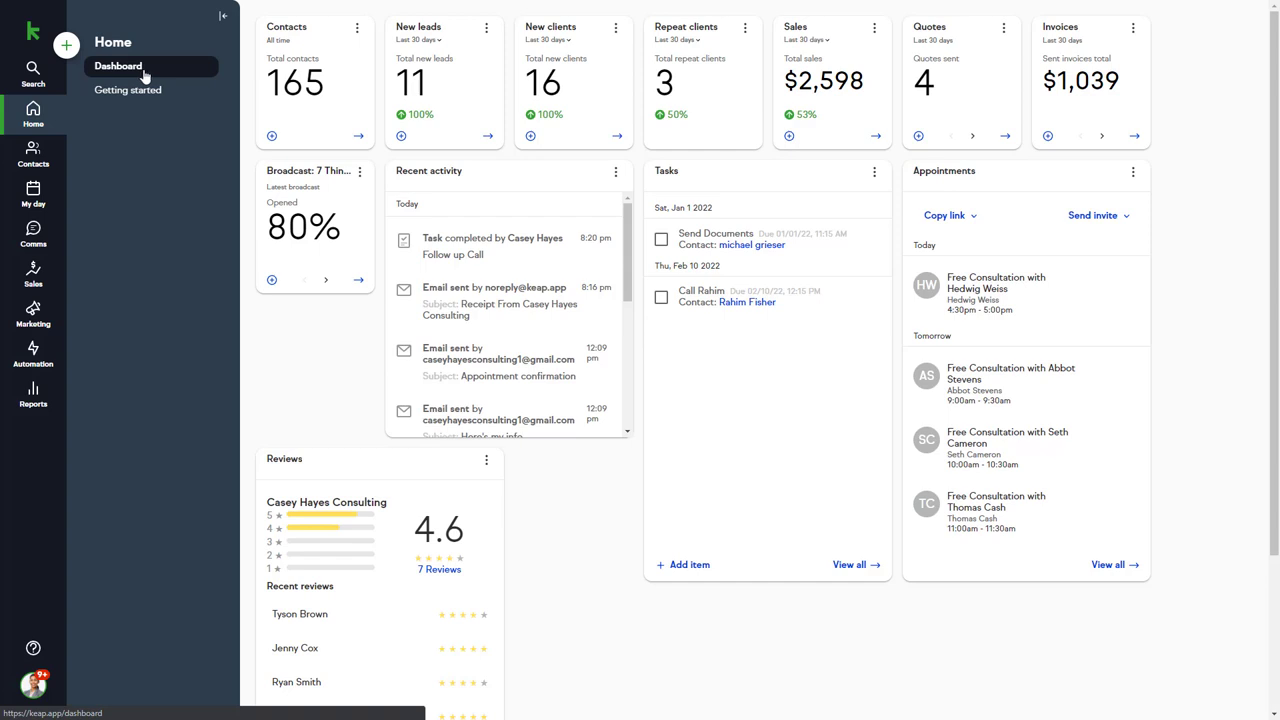
{"action": "left_click", "coordinate": [357, 30]}
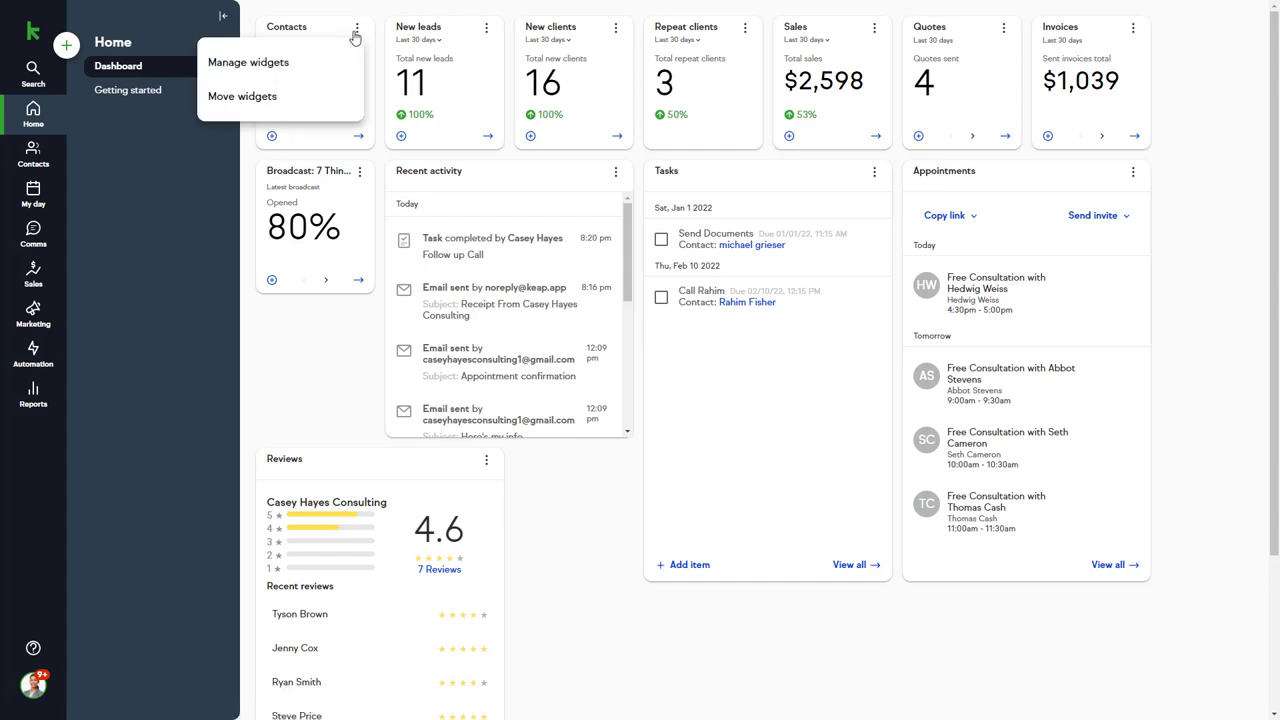
{"action": "left_click", "coordinate": [305, 64]}
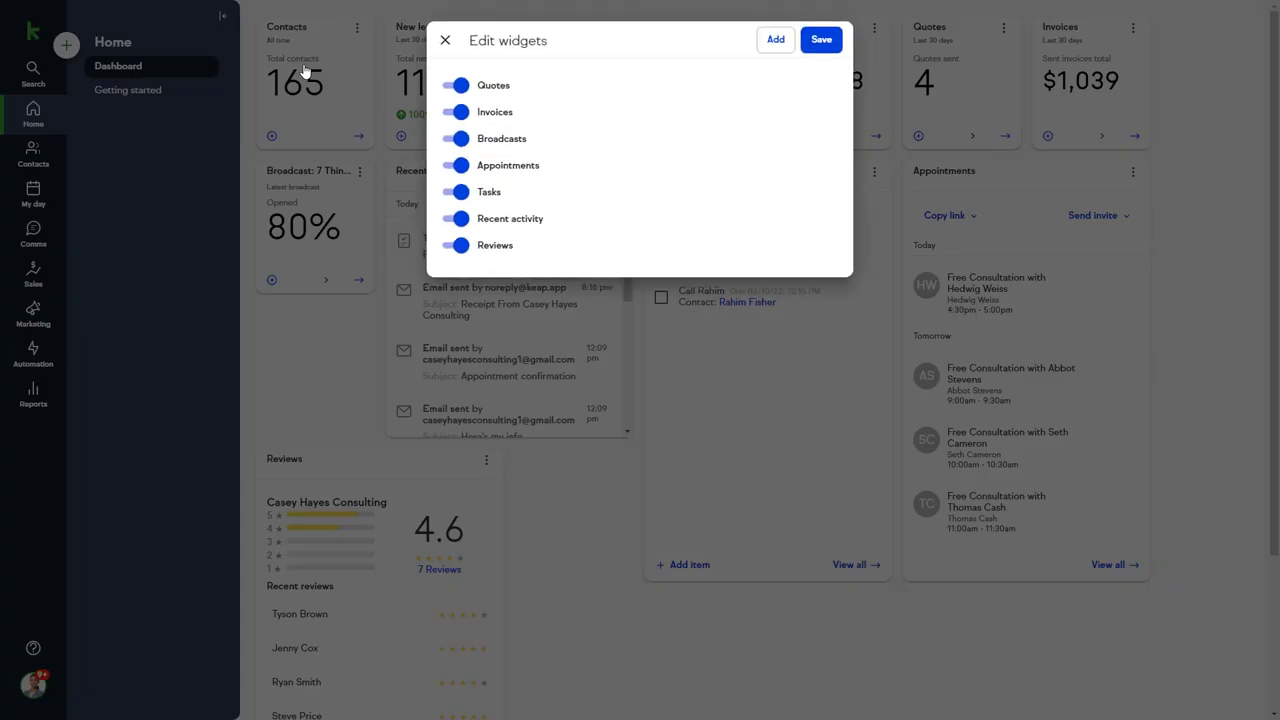
{"action": "left_click", "coordinate": [457, 86]}
{"action": "left_click", "coordinate": [460, 88]}
{"action": "left_click", "coordinate": [445, 40]}
{"action": "left_click", "coordinate": [486, 28]}
{"action": "left_click", "coordinate": [451, 90]}
{"action": "mouse_move", "coordinate": [451, 88]}
{"action": "left_mouse_down"}
{"action": "mouse_move", "coordinate": [322, 85]}
{"action": "mouse_move", "coordinate": [469, 88]}
{"action": "left_mouse_up"}
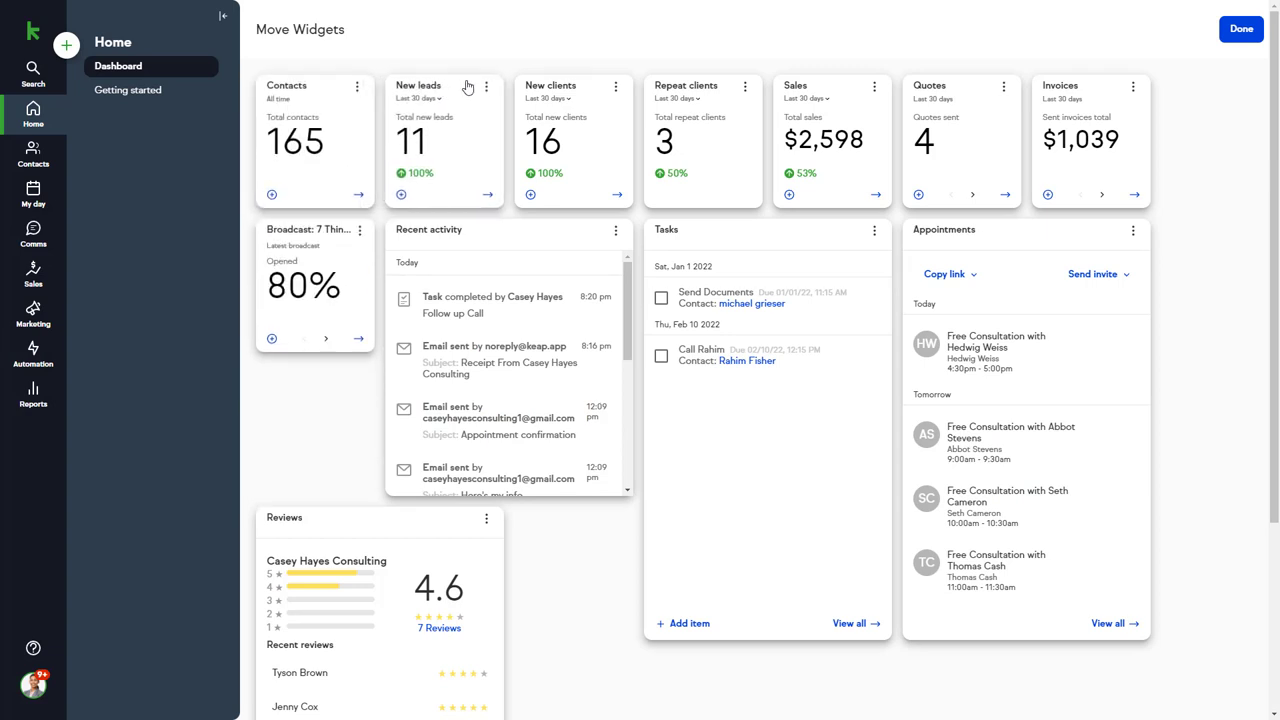
{"action": "left_click", "coordinate": [1242, 29]}
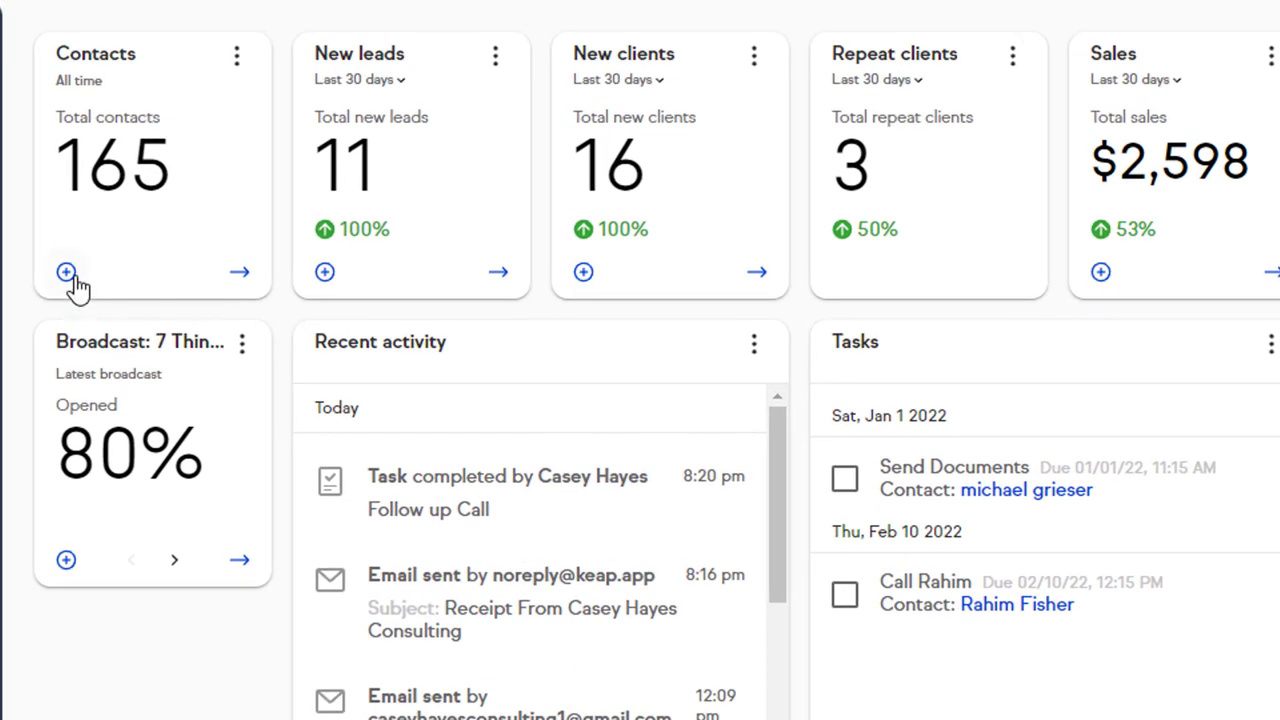
{"action": "left_click", "coordinate": [66, 272]}
{"action": "left_click", "coordinate": [443, 42]}
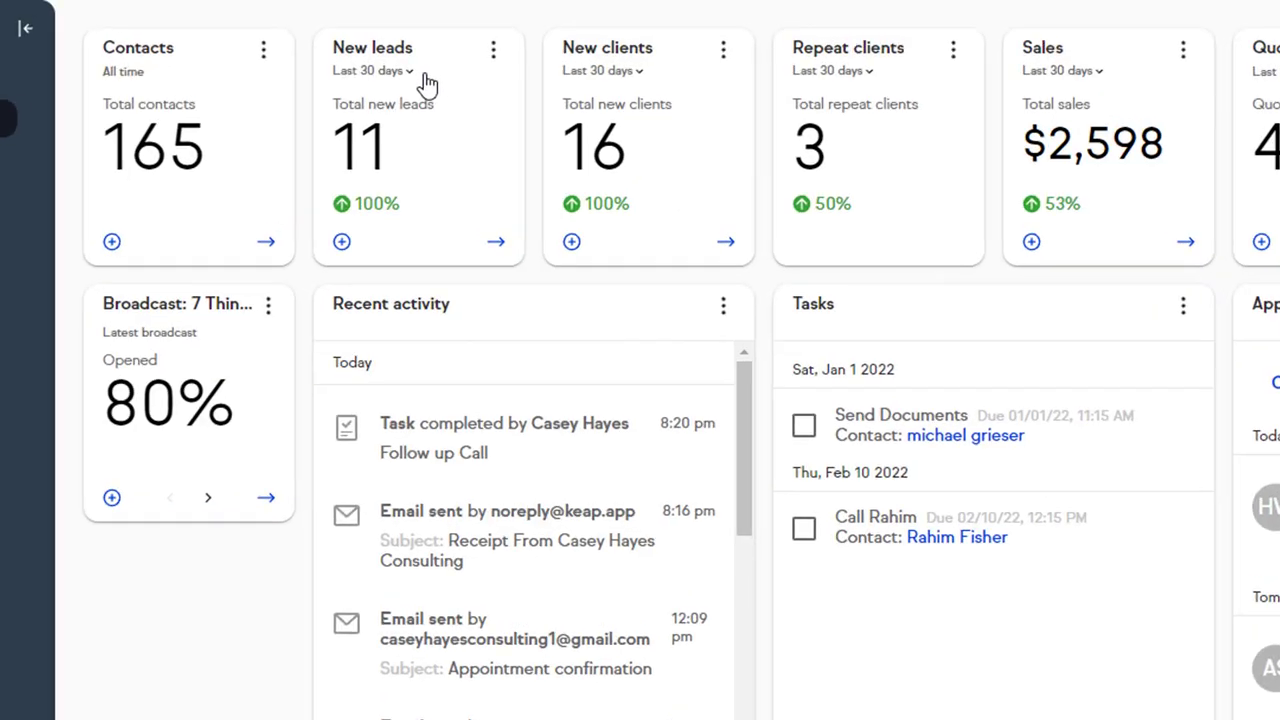
{"action": "left_click", "coordinate": [401, 75]}
{"action": "left_click", "coordinate": [401, 76]}
{"action": "left_click", "coordinate": [173, 562]}
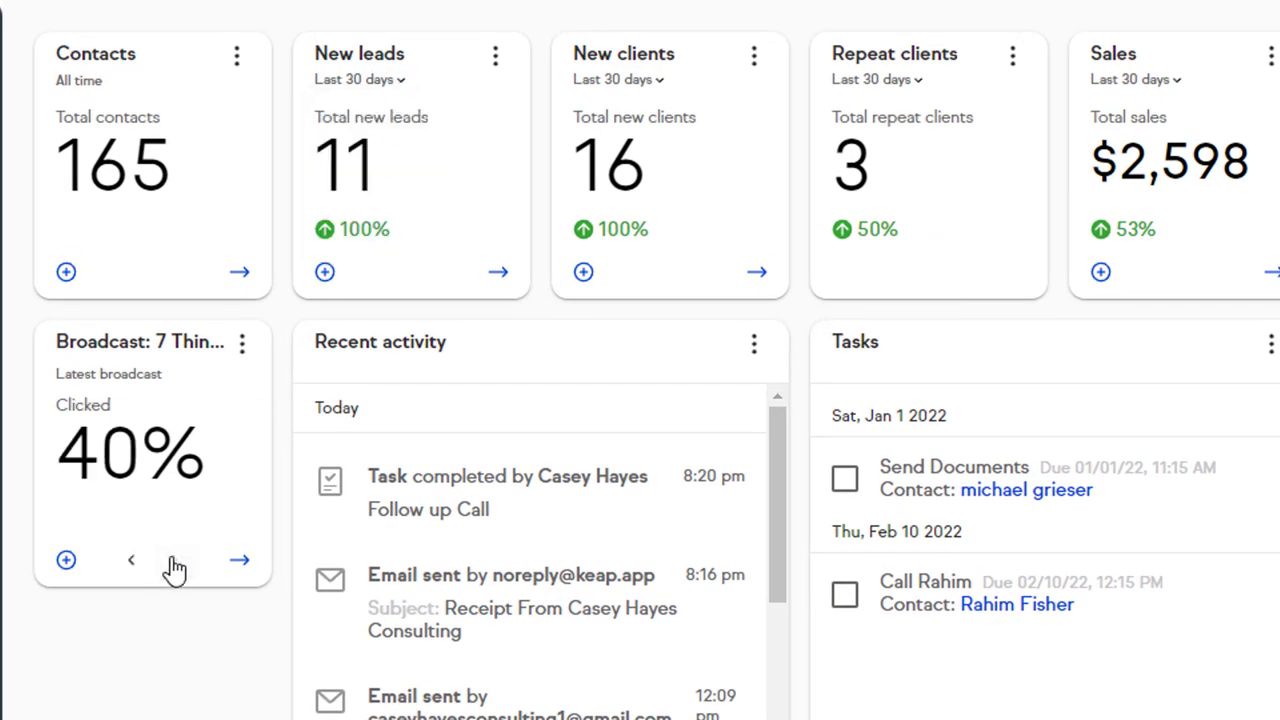
{"action": "left_click", "coordinate": [135, 563]}
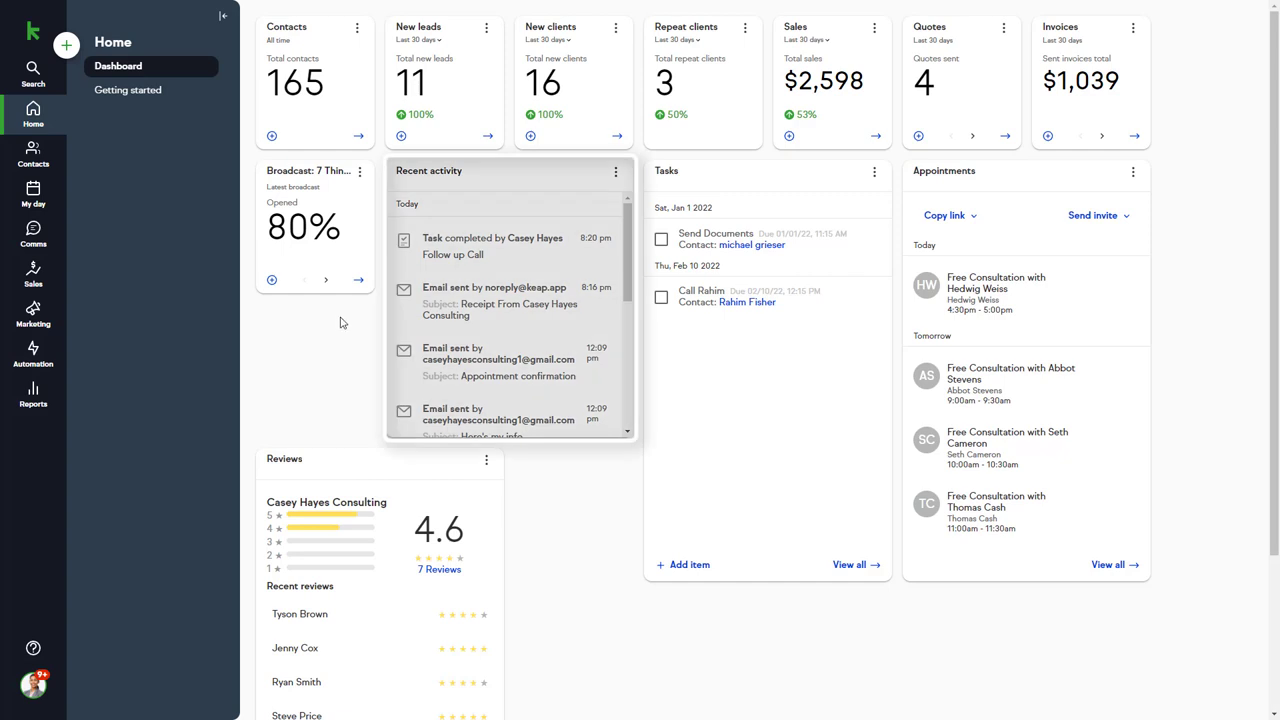
{"action": "mouse_move", "coordinate": [630, 252]}
{"action": "left_mouse_down"}
{"action": "mouse_move", "coordinate": [625, 362]}
{"action": "mouse_move", "coordinate": [618, 235]}
{"action": "left_mouse_up"}
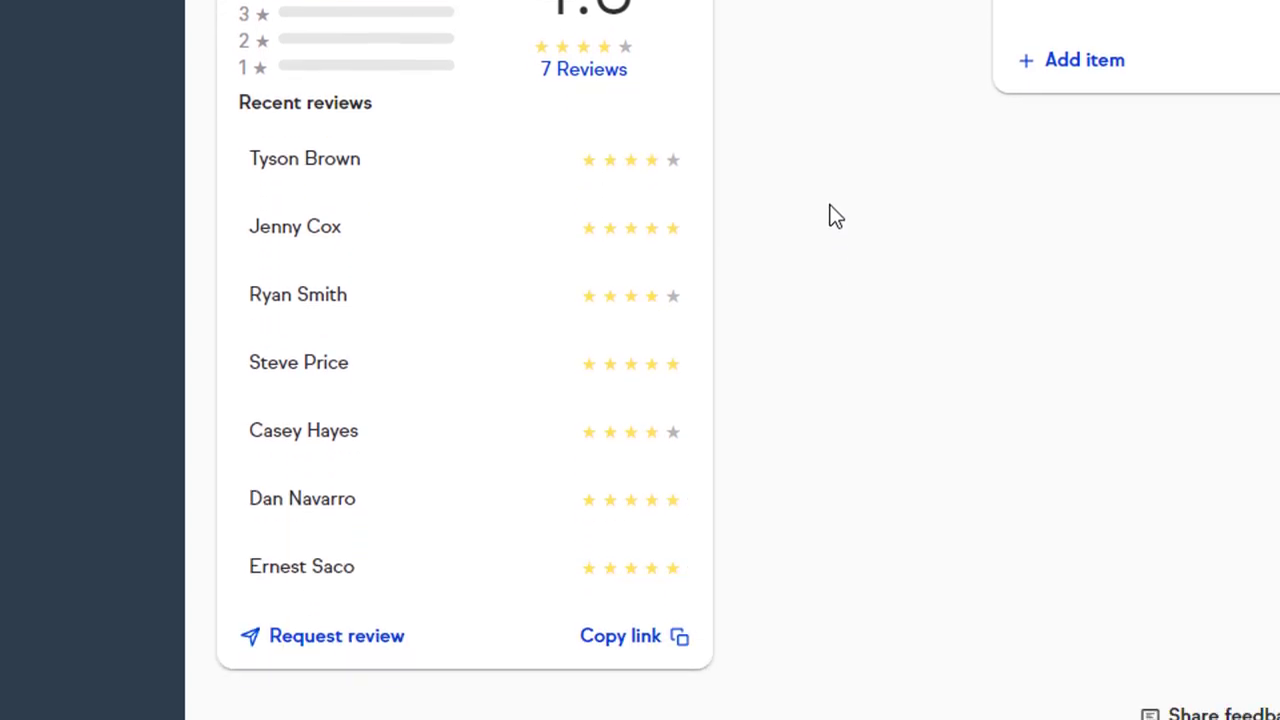
- From the Reviews widget, email a Google review request to a chosen contact and copy the review link
{"action": "left_click", "coordinate": [368, 650]}
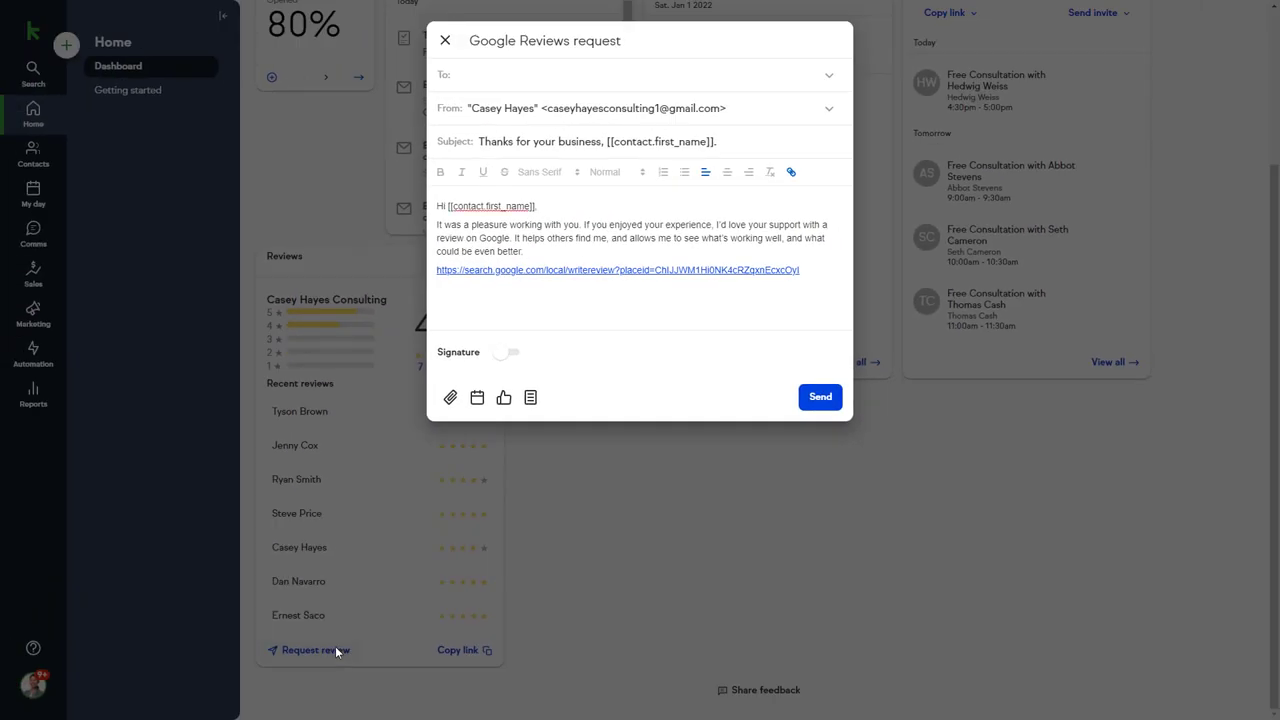
{"action": "left_click", "coordinate": [829, 75]}
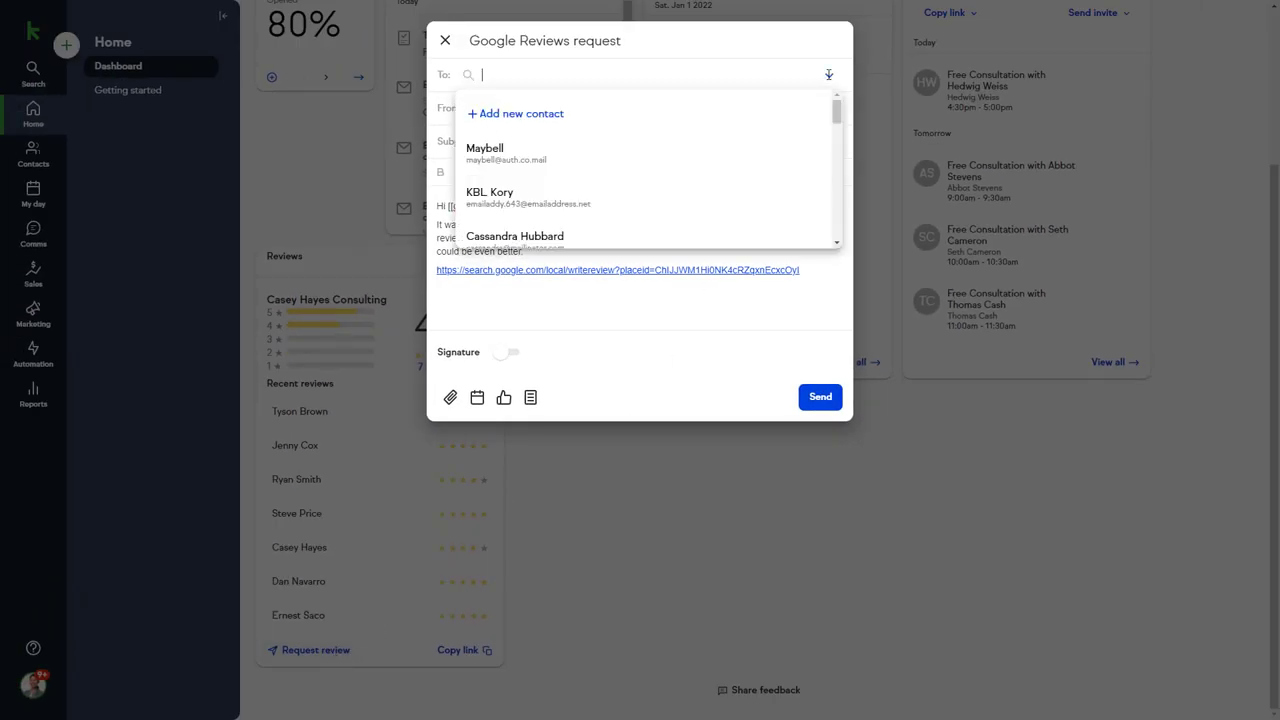
{"action": "left_click", "coordinate": [739, 149]}
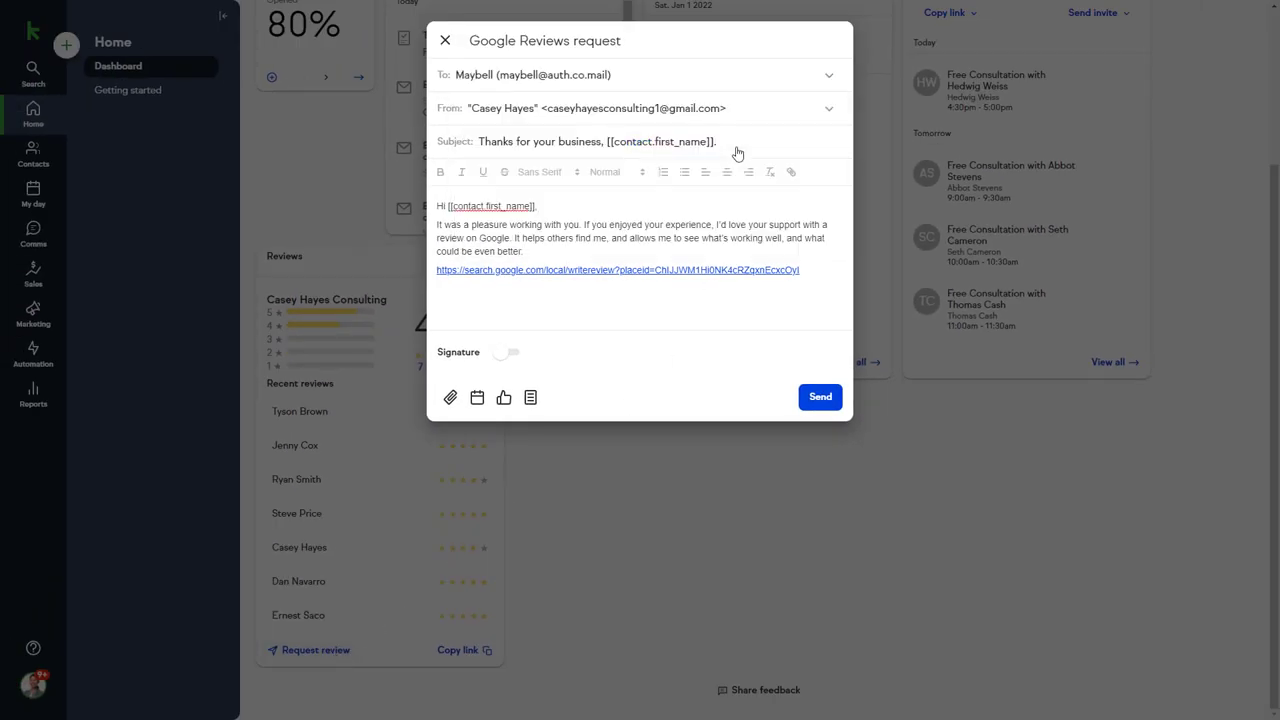
{"action": "left_click", "coordinate": [819, 396]}
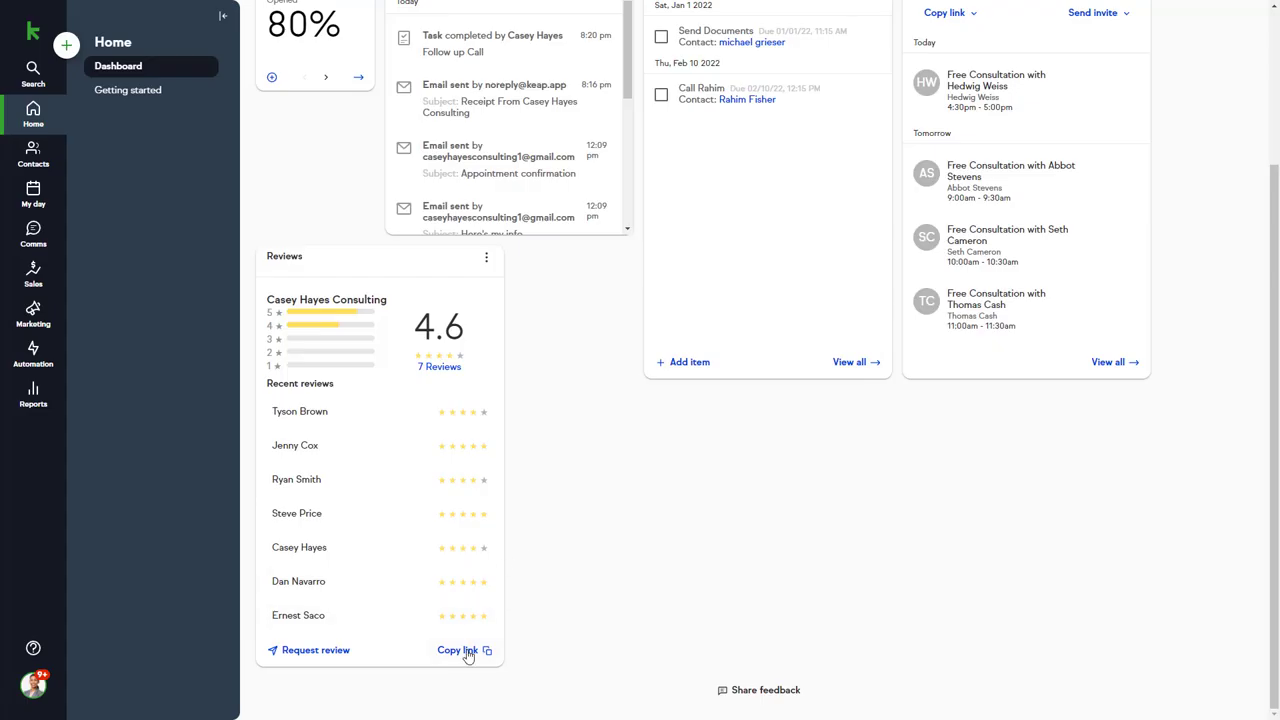
{"action": "left_click", "coordinate": [466, 651]}
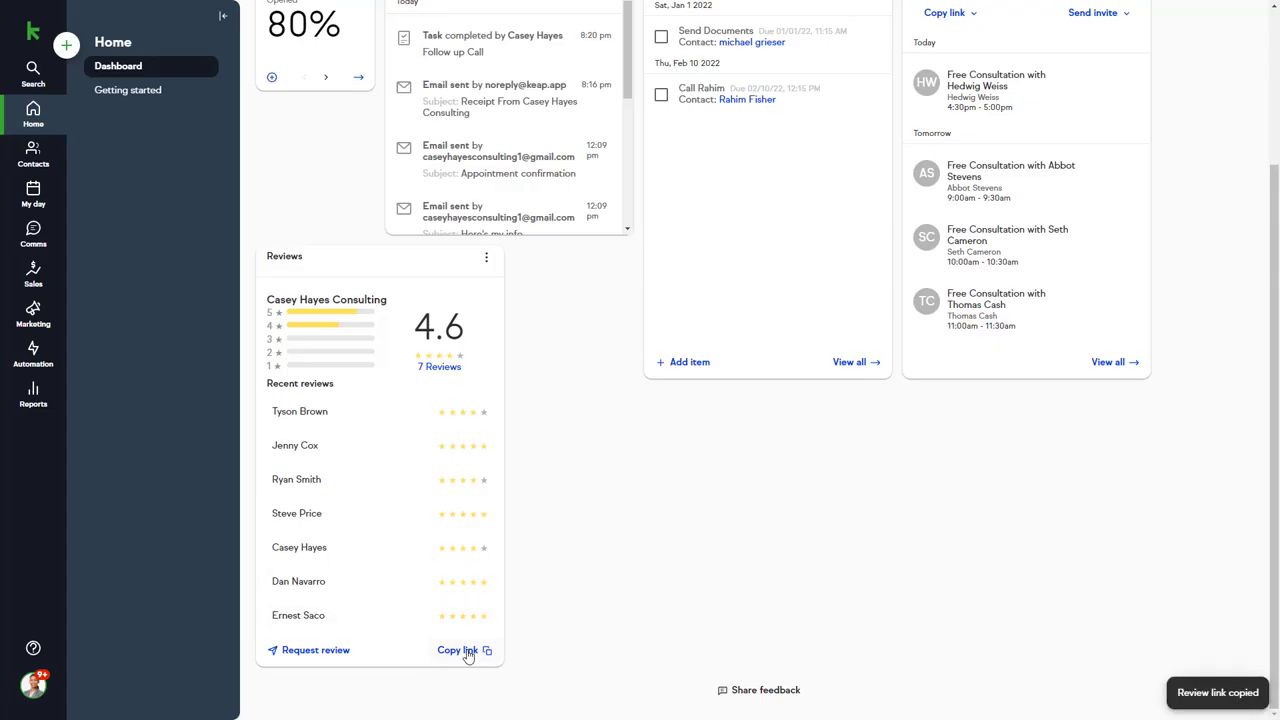
{"action": "scroll", "coordinate": [632, 582], "scroll_direction": "up", "scroll_amount": 2}
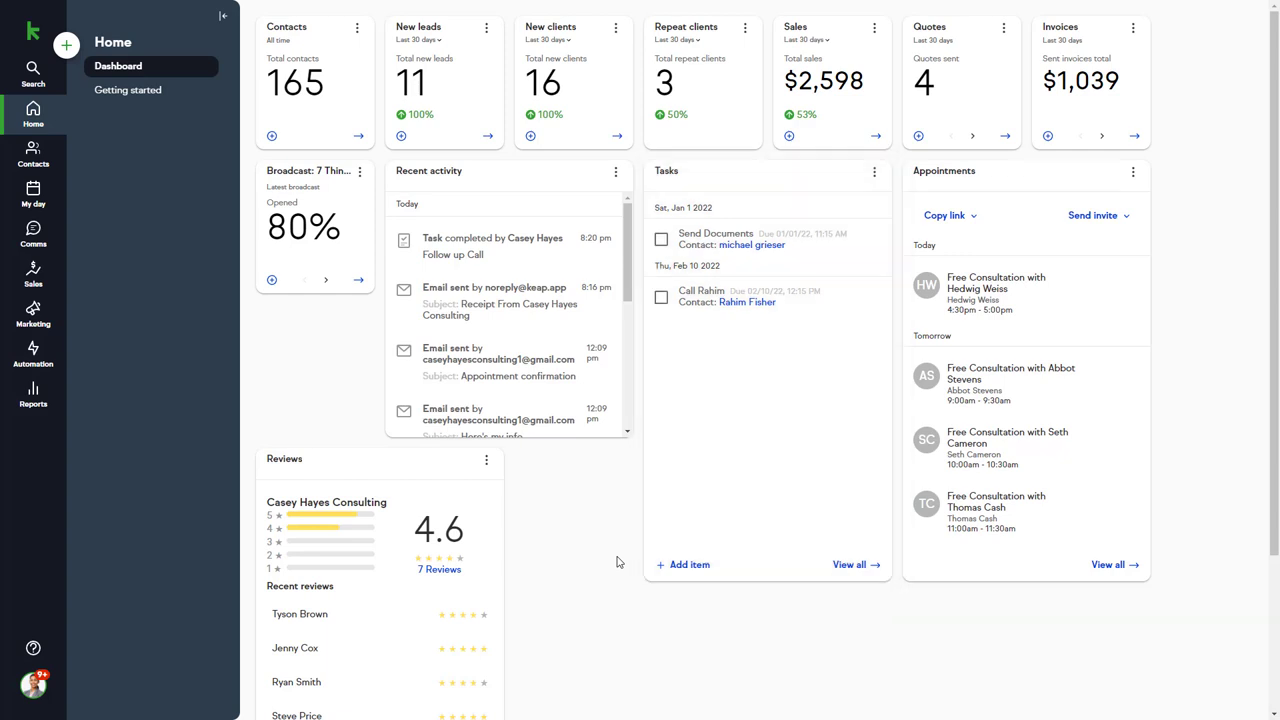
- Start a new task with an associated contact and discard it, then tick and untick the Feb 10 call task
{"action": "left_click", "coordinate": [688, 566]}
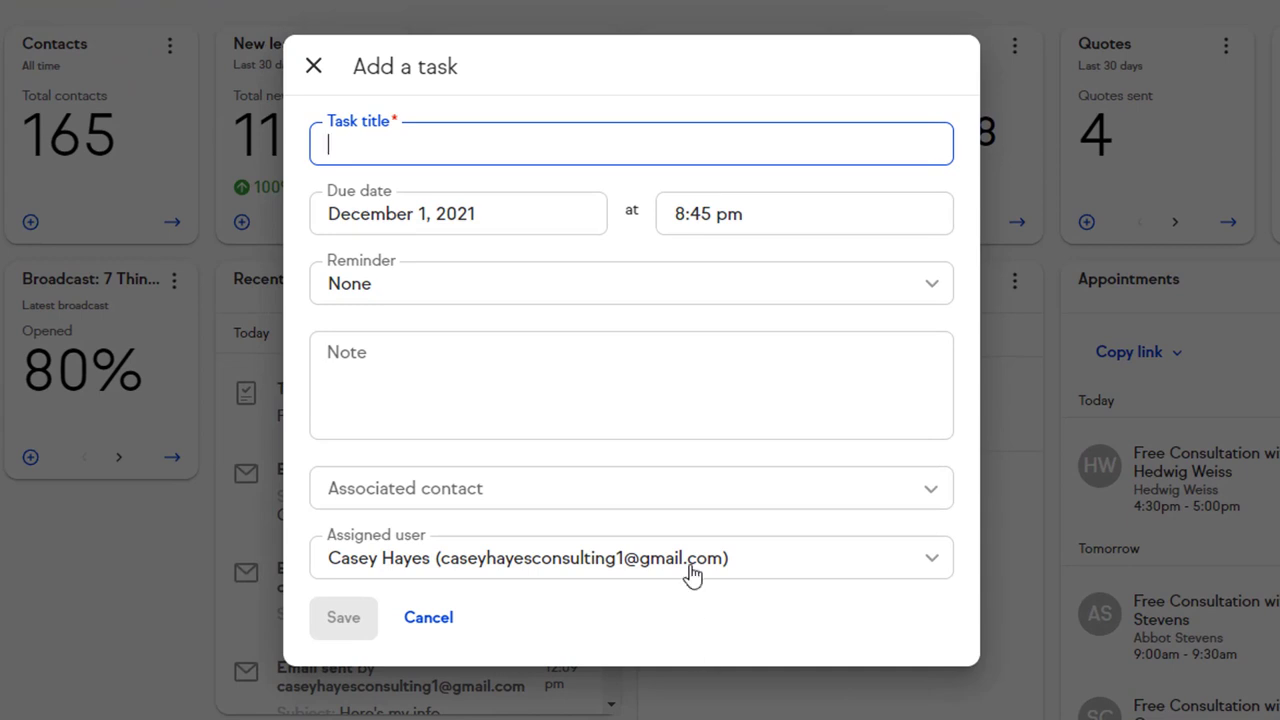
{"action": "left_click", "coordinate": [930, 483]}
{"action": "left_click", "coordinate": [443, 708]}
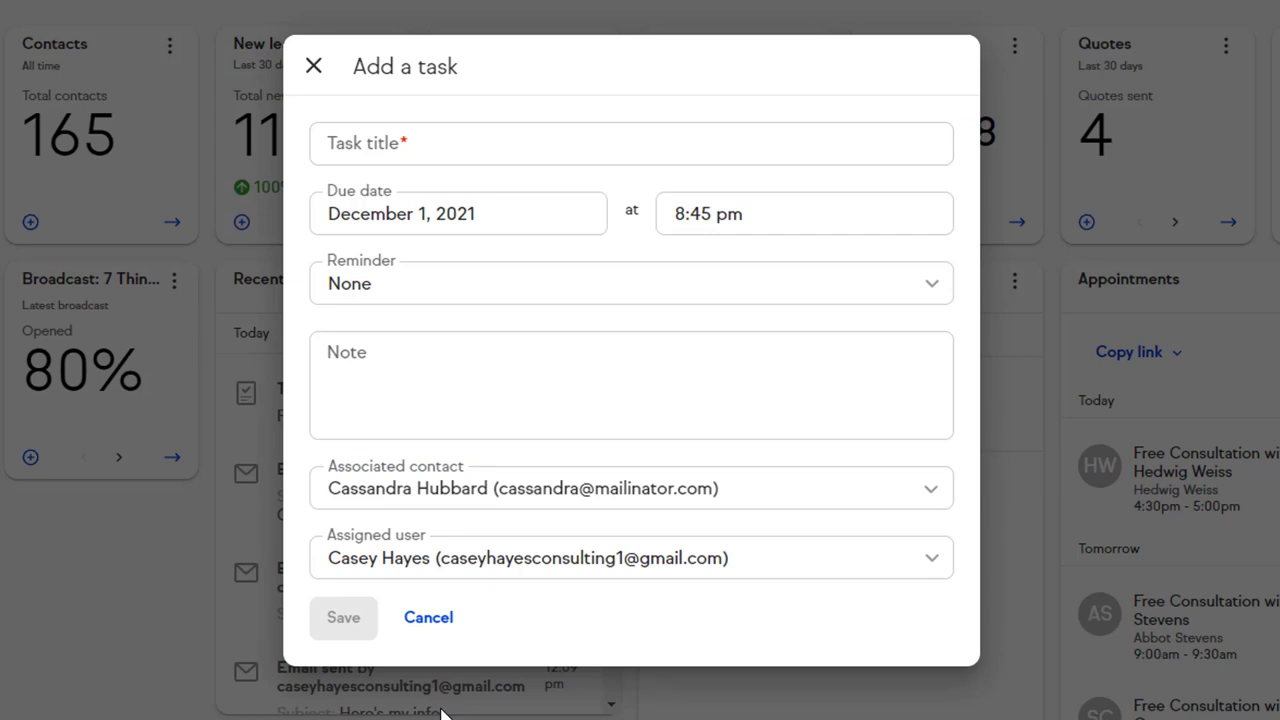
{"action": "left_click", "coordinate": [425, 620]}
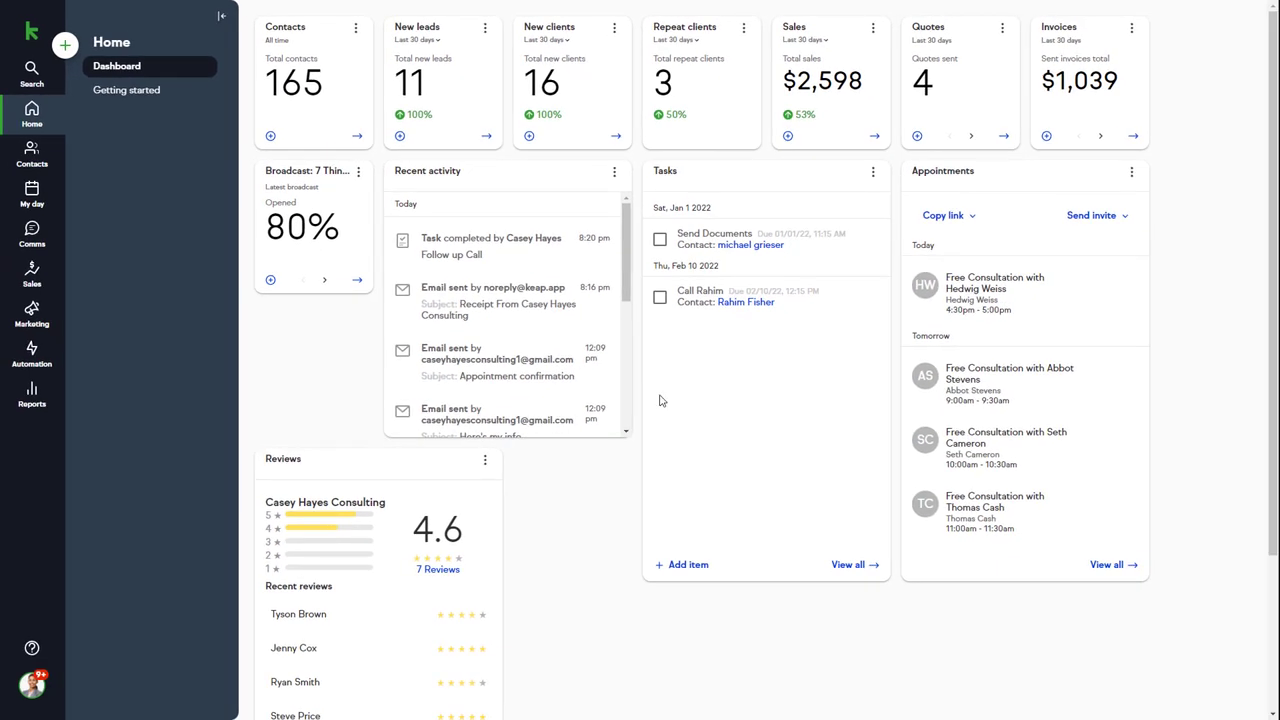
{"action": "left_click", "coordinate": [659, 300]}
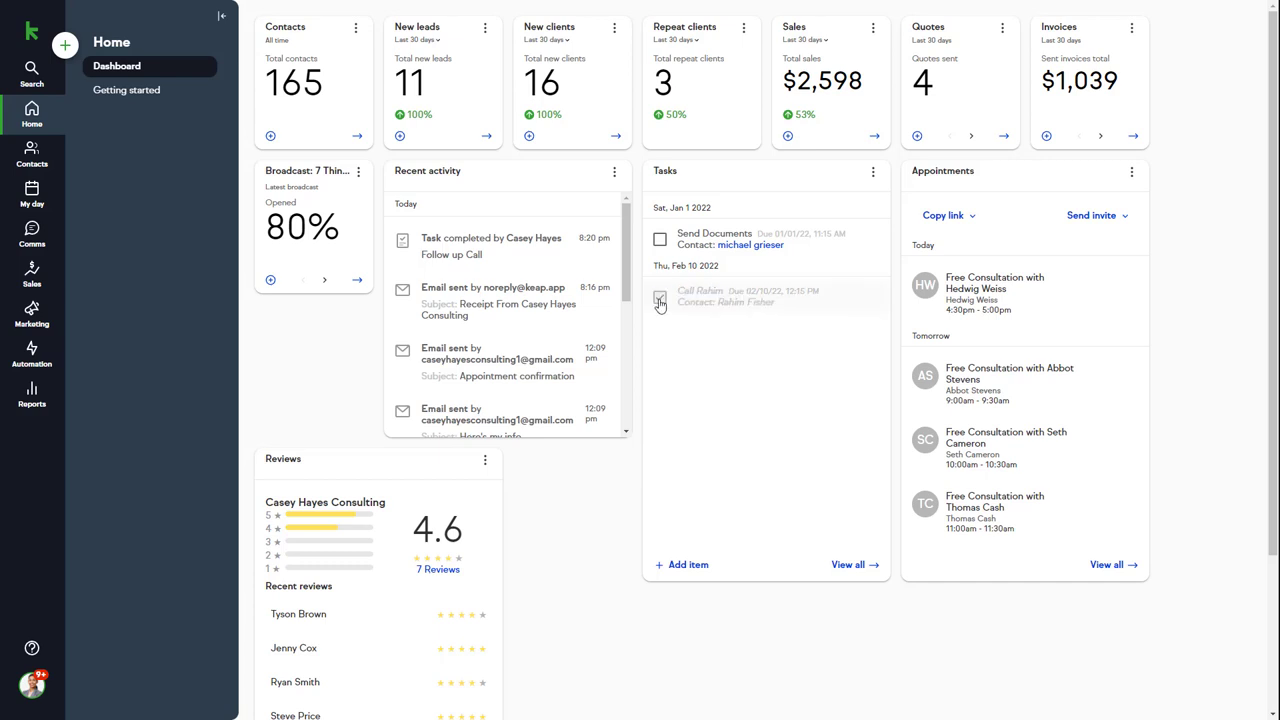
{"action": "left_click", "coordinate": [659, 299]}
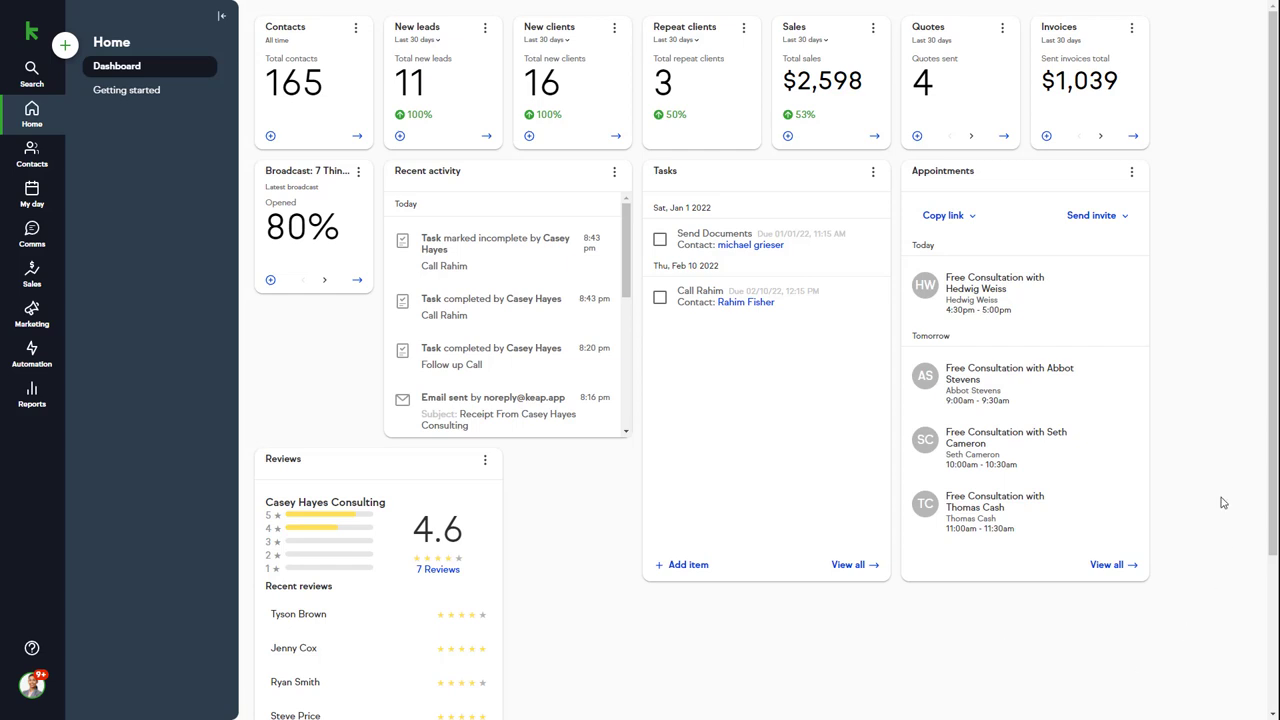
- From all upcoming appointments, open the contact record linked to the 11:00 am Free Consultation
{"action": "left_click", "coordinate": [1105, 566]}
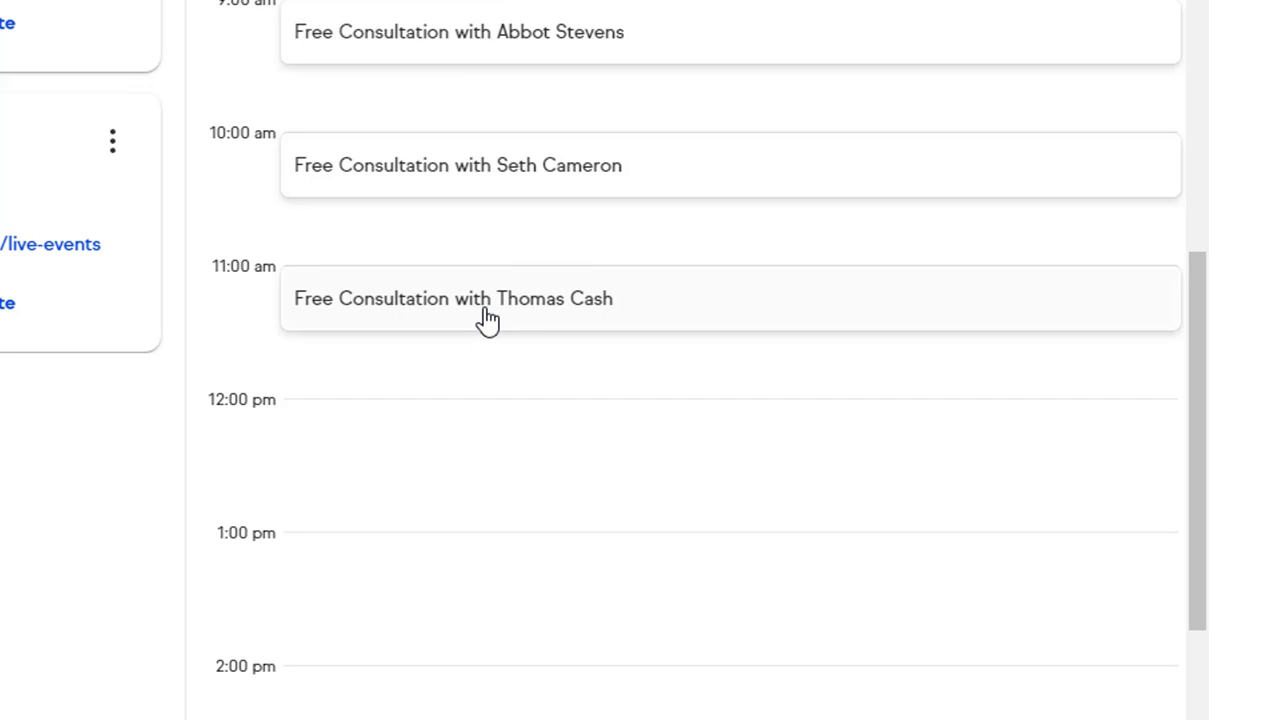
{"action": "left_click", "coordinate": [487, 318]}
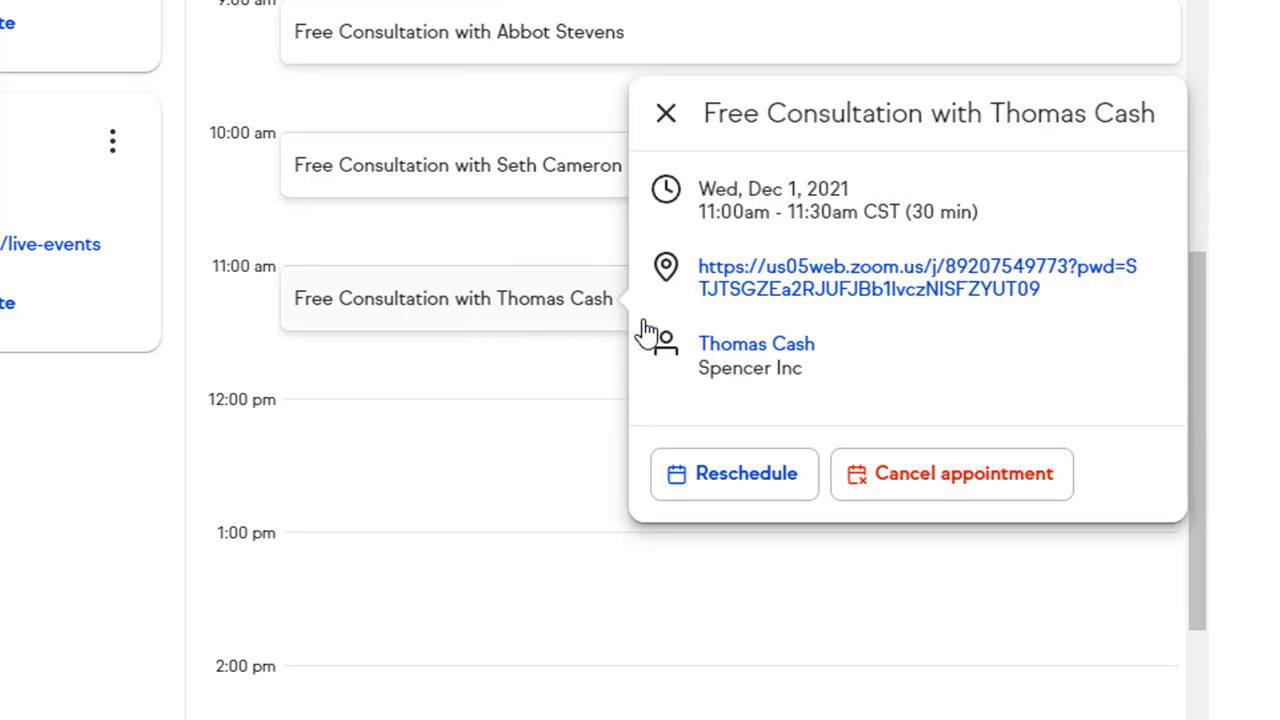
{"action": "left_click", "coordinate": [750, 345]}
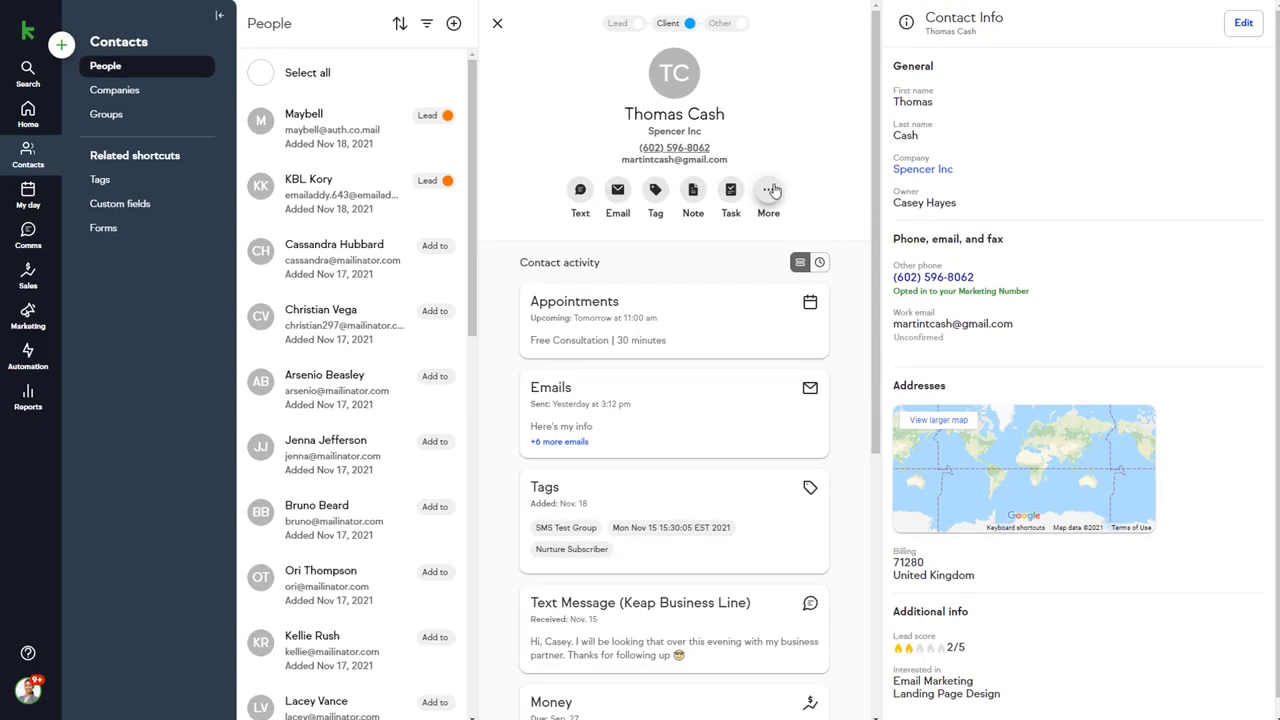
- Glance at the contact's extra actions and text message thread, then return to the contact details
{"action": "left_click", "coordinate": [914, 291]}
{"action": "left_click", "coordinate": [768, 190]}
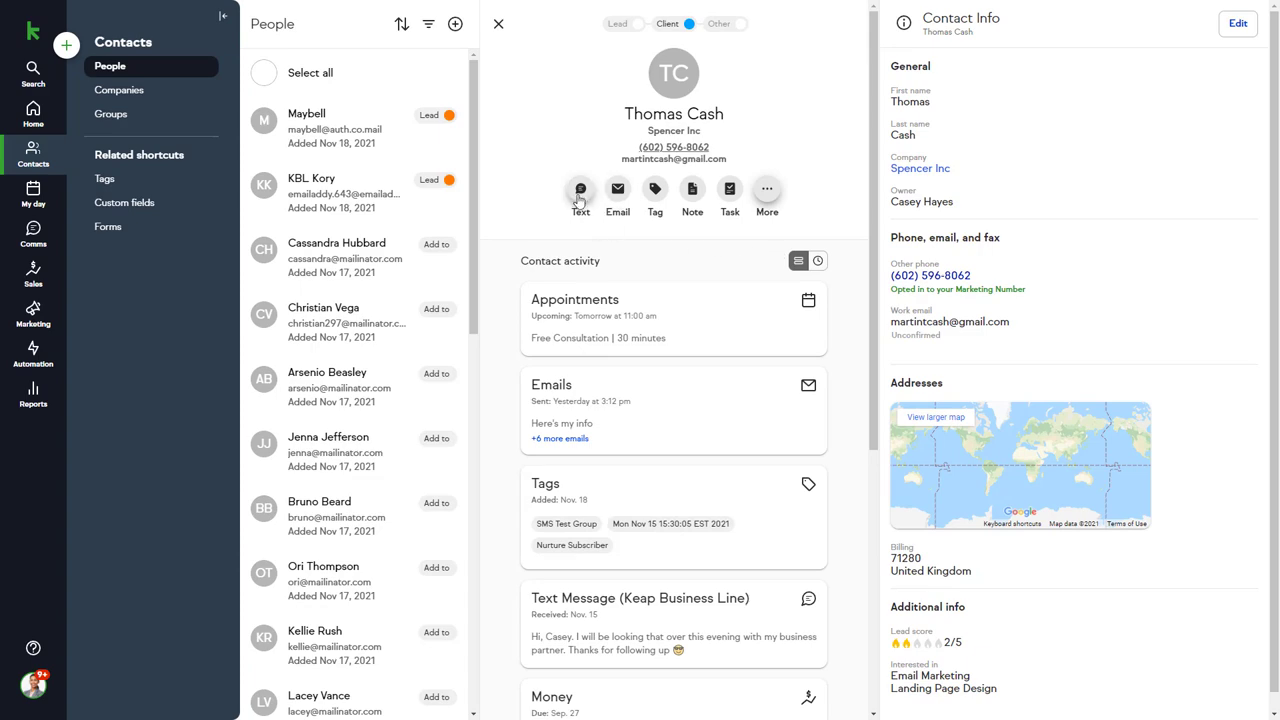
{"action": "left_click", "coordinate": [580, 190]}
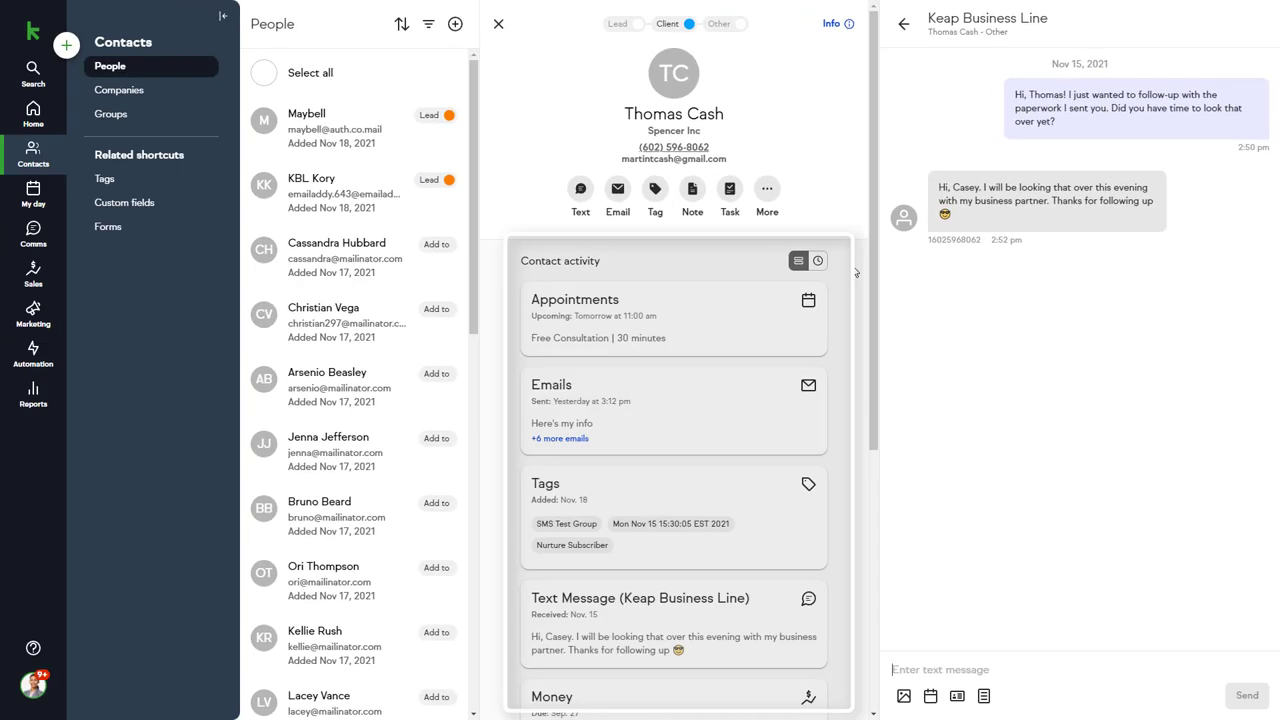
{"action": "left_click", "coordinate": [904, 24]}
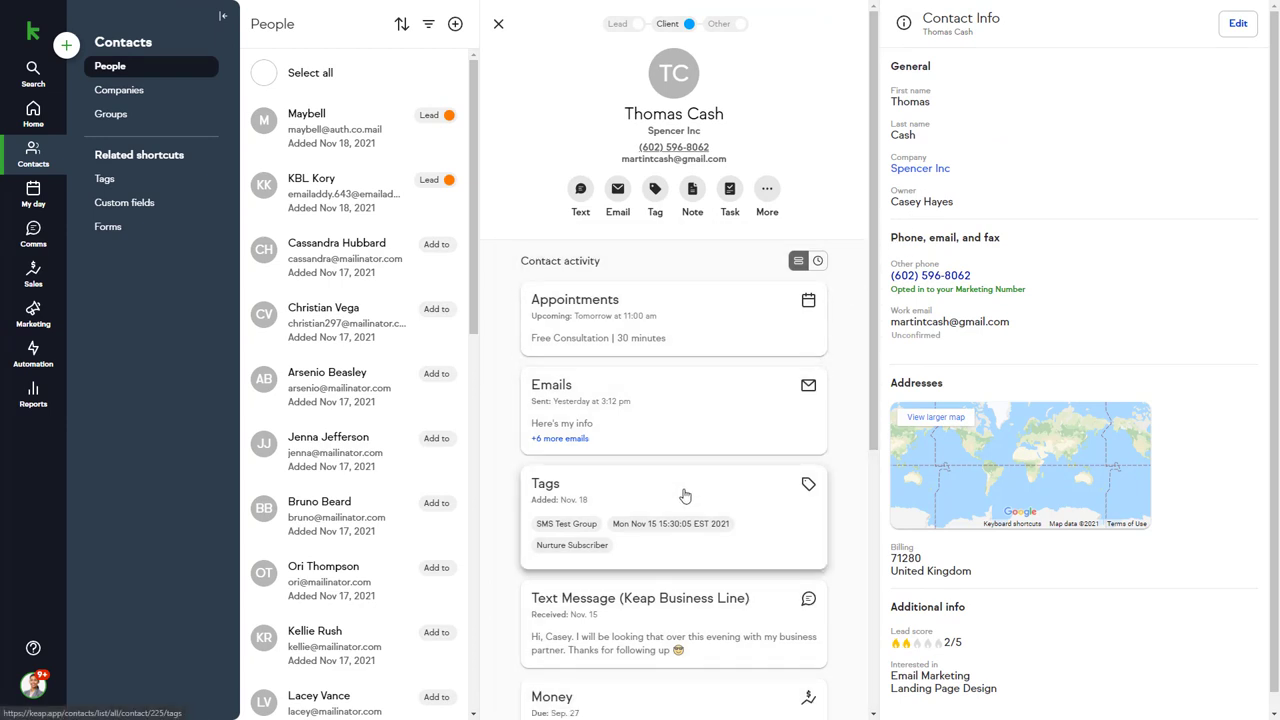
- Switch the contact activity to the Chronological timeline, then back to the card view
{"action": "scroll", "coordinate": [685, 496], "scroll_direction": "down", "scroll_amount": 1}
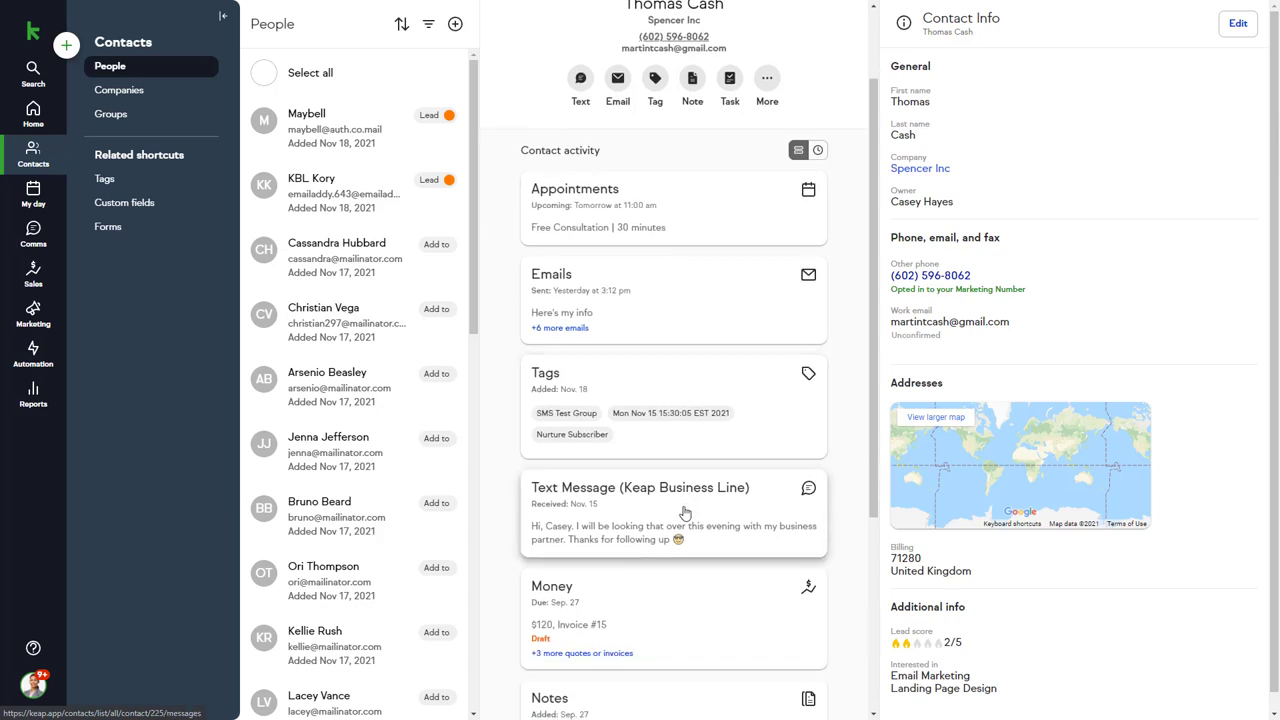
{"action": "scroll", "coordinate": [858, 494], "scroll_direction": "down", "scroll_amount": 3}
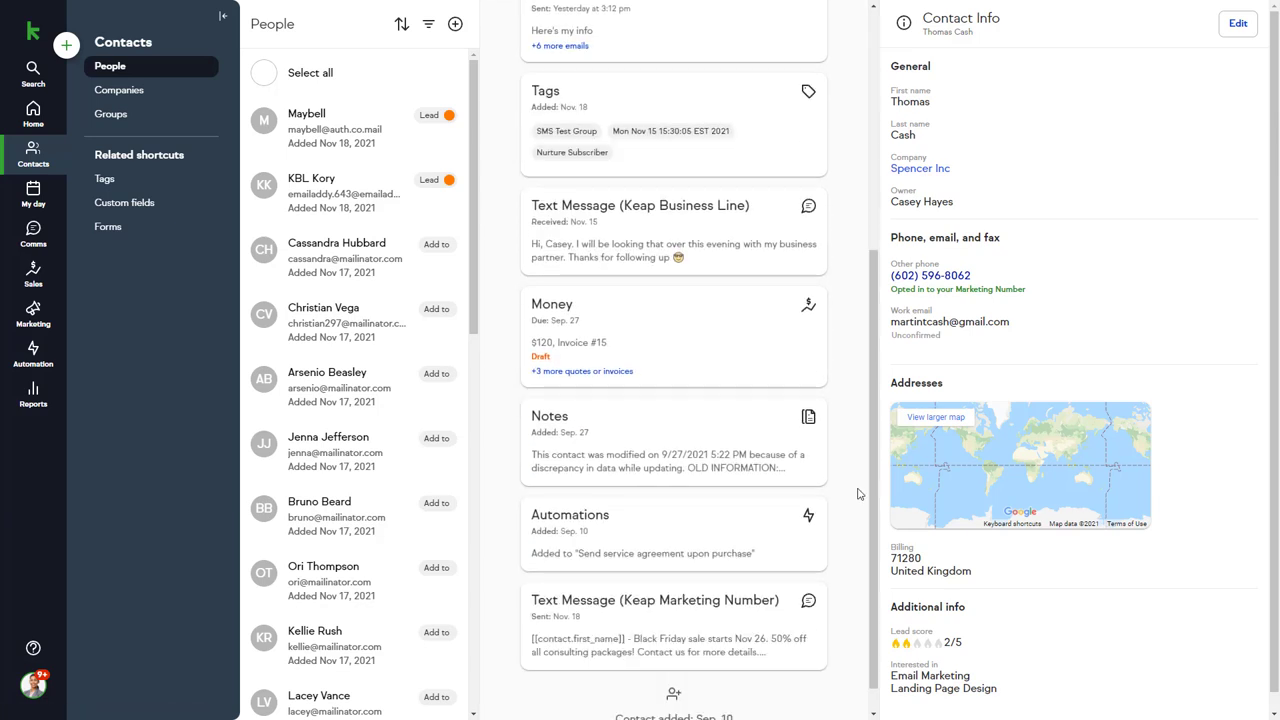
{"action": "scroll", "coordinate": [858, 494], "scroll_direction": "up", "scroll_amount": 6}
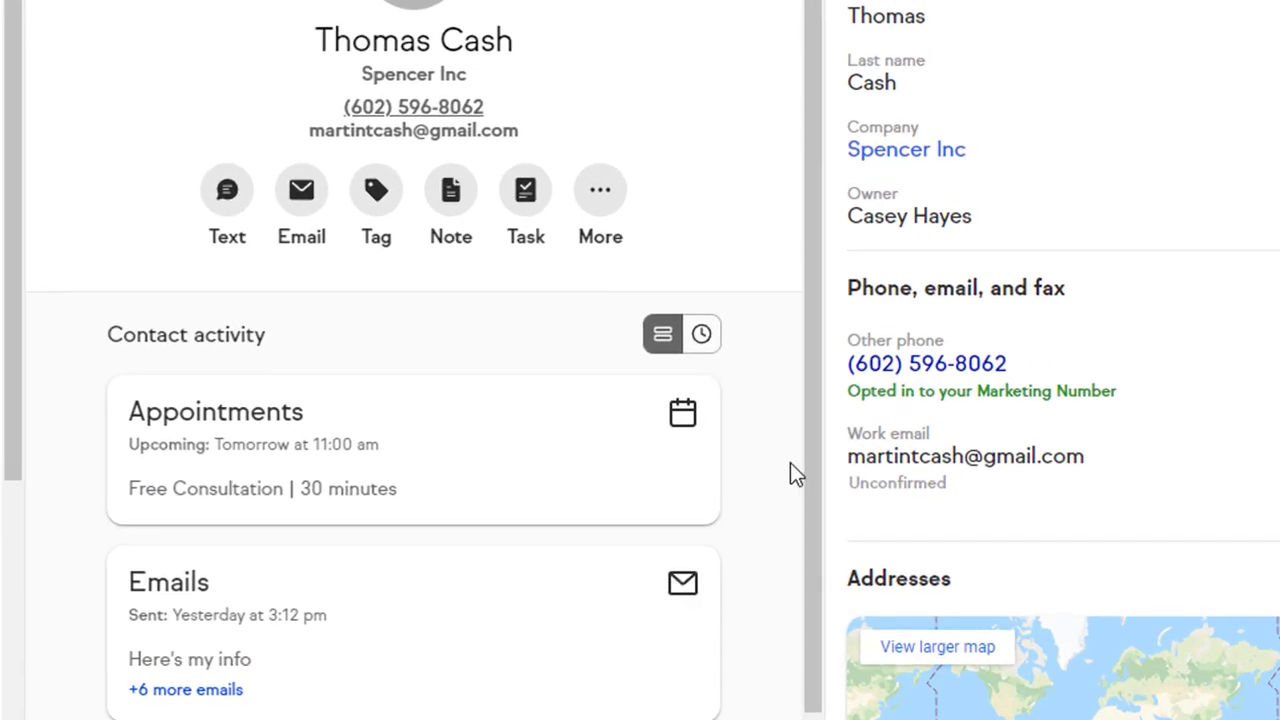
{"action": "left_click", "coordinate": [702, 335]}
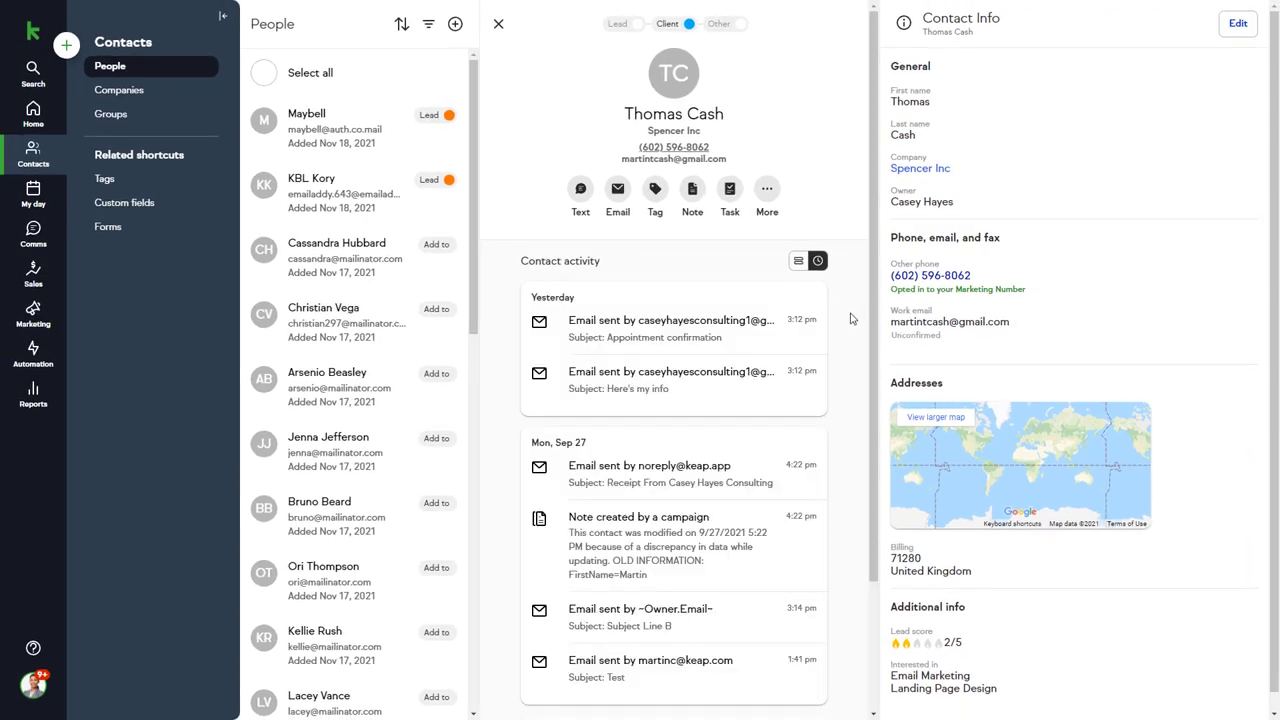
{"action": "scroll", "coordinate": [850, 316], "scroll_direction": "down", "scroll_amount": 3}
{"action": "scroll", "coordinate": [850, 316], "scroll_direction": "up", "scroll_amount": 3}
{"action": "left_click", "coordinate": [803, 262]}
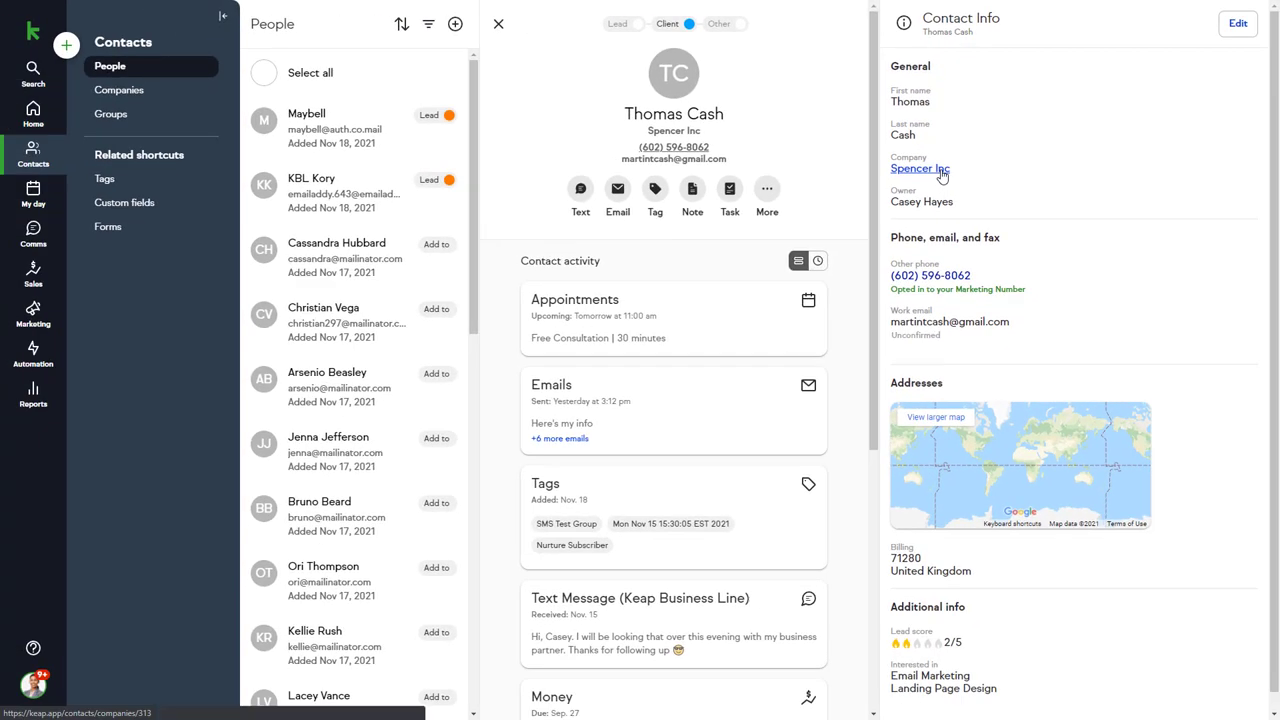
{"action": "left_click", "coordinate": [736, 345]}
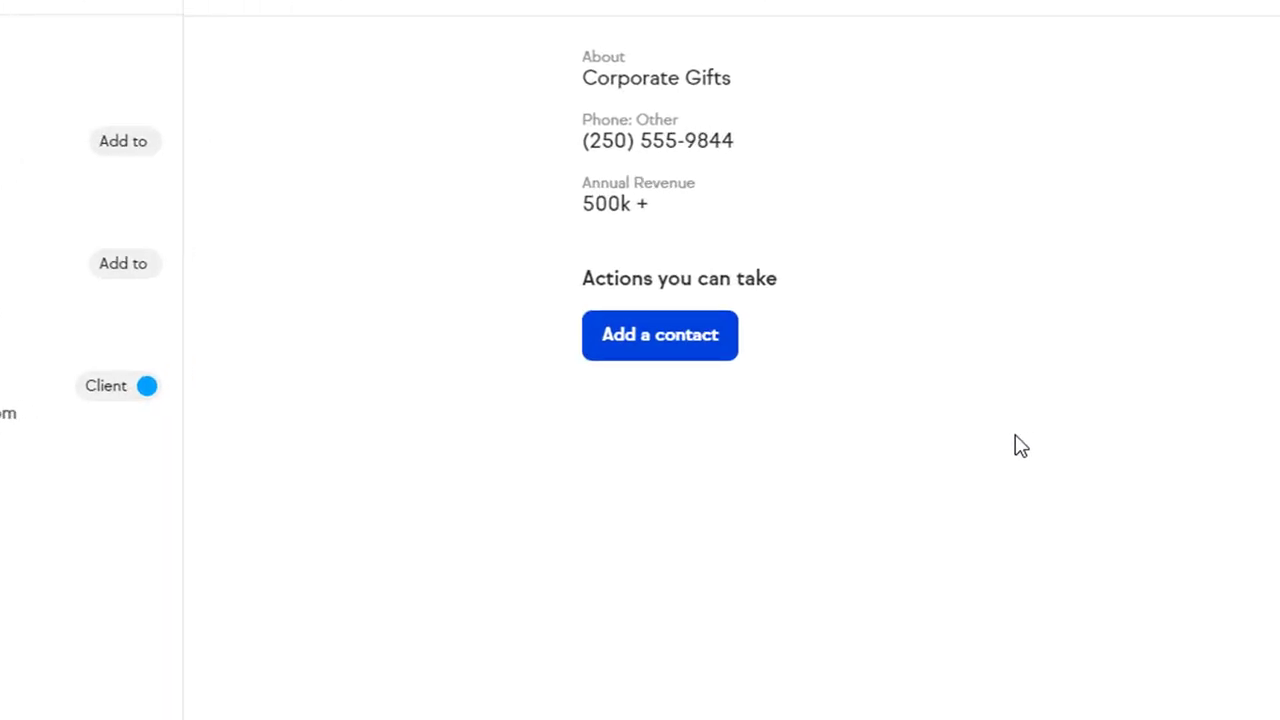
{"action": "left_click", "coordinate": [662, 372]}
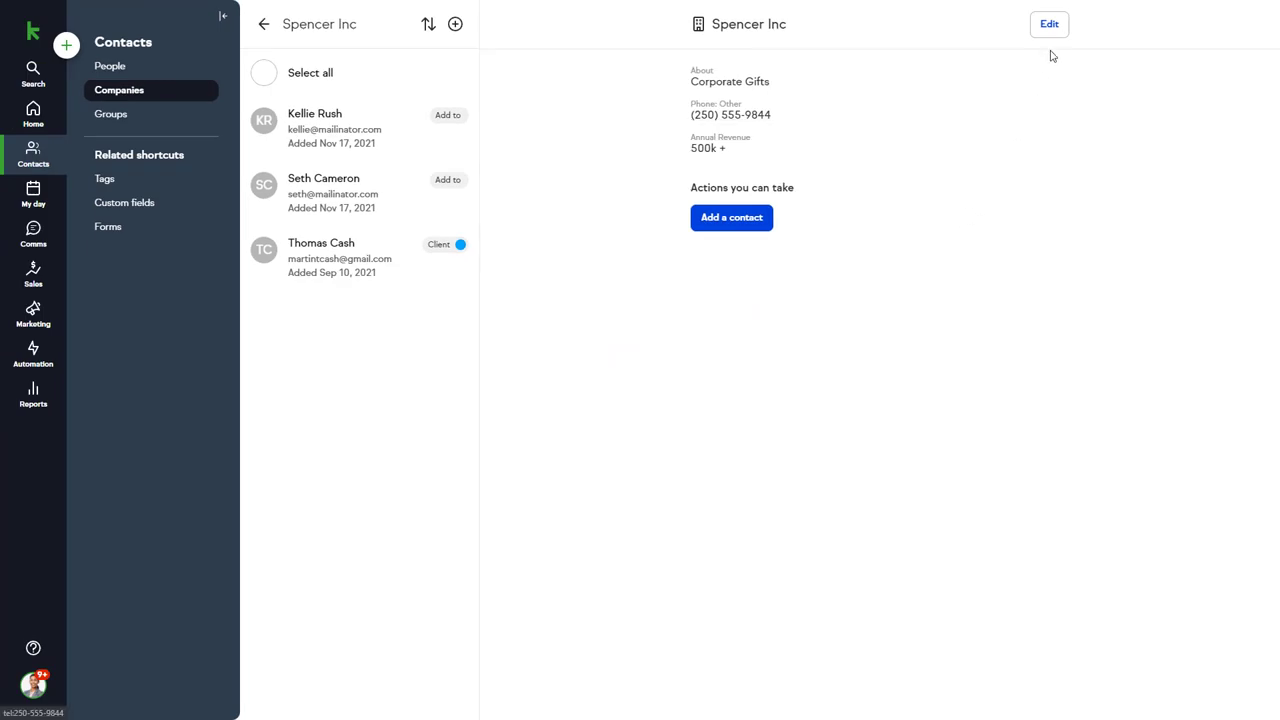
{"action": "left_click", "coordinate": [1048, 28]}
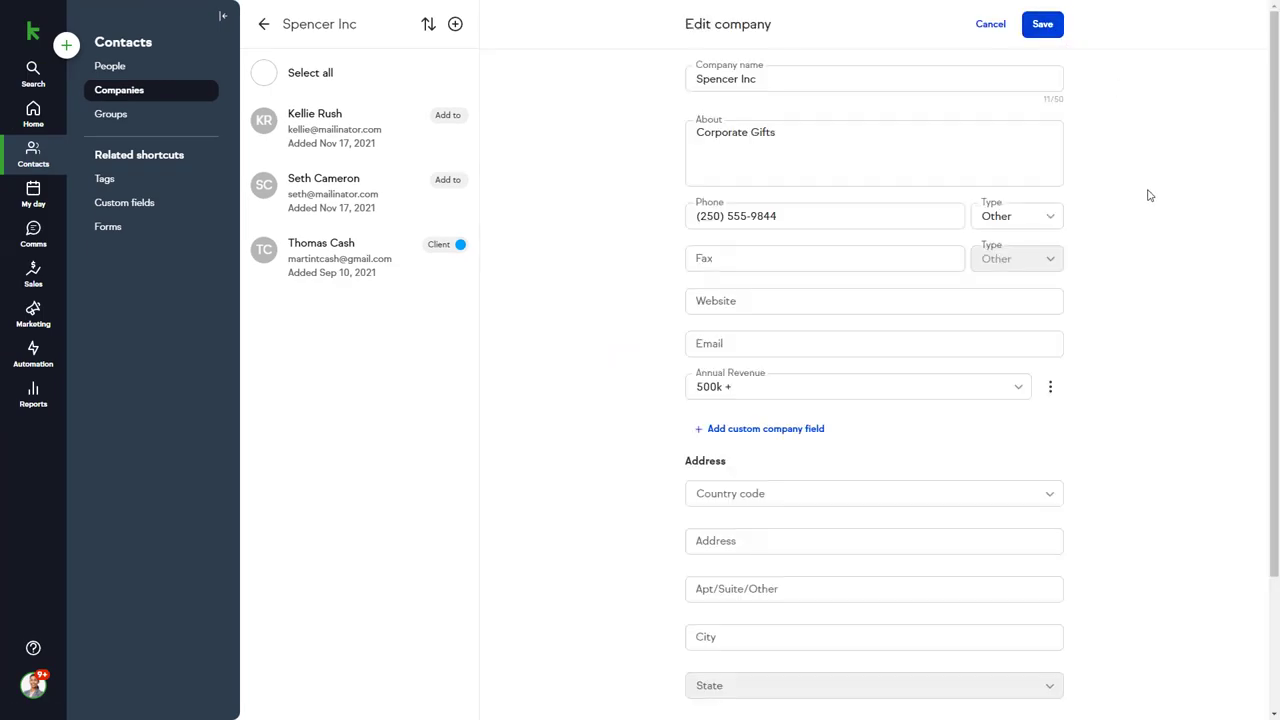
{"action": "scroll", "coordinate": [1149, 195], "scroll_direction": "down", "scroll_amount": 3}
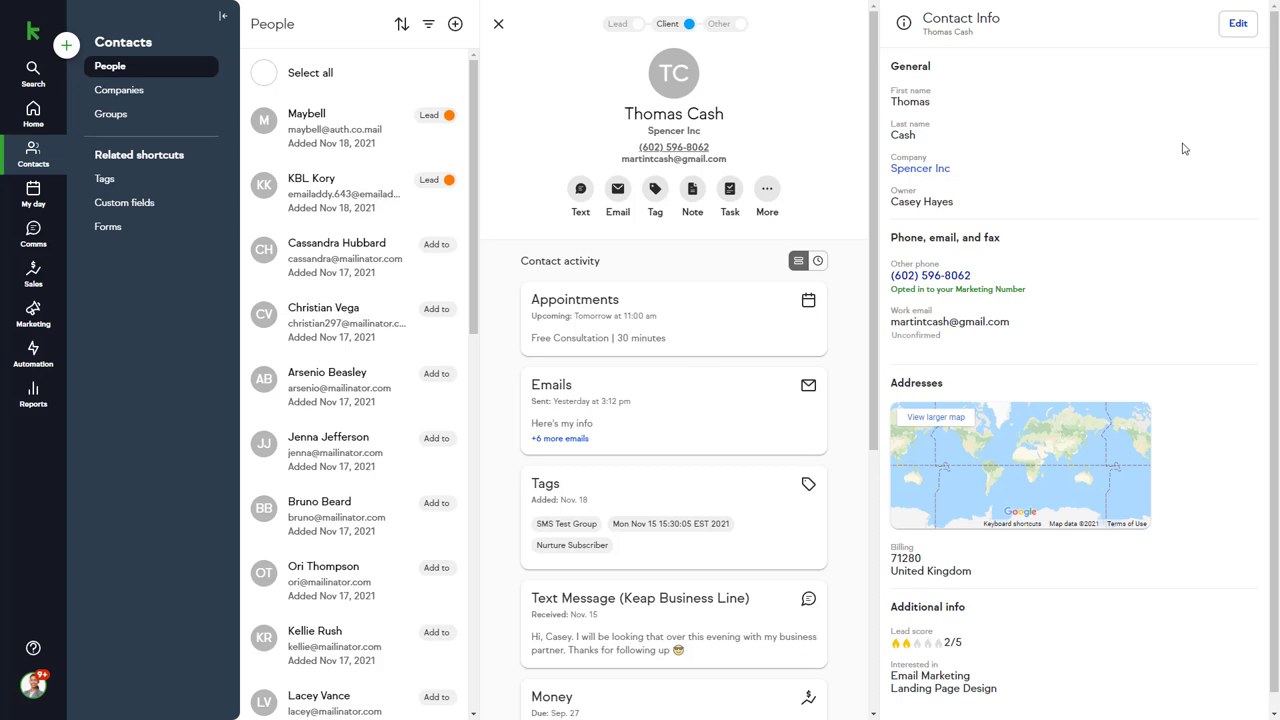
- Edit the contact info and start a new custom field named 'Hobbies and Interests'
{"action": "left_click", "coordinate": [1237, 27]}
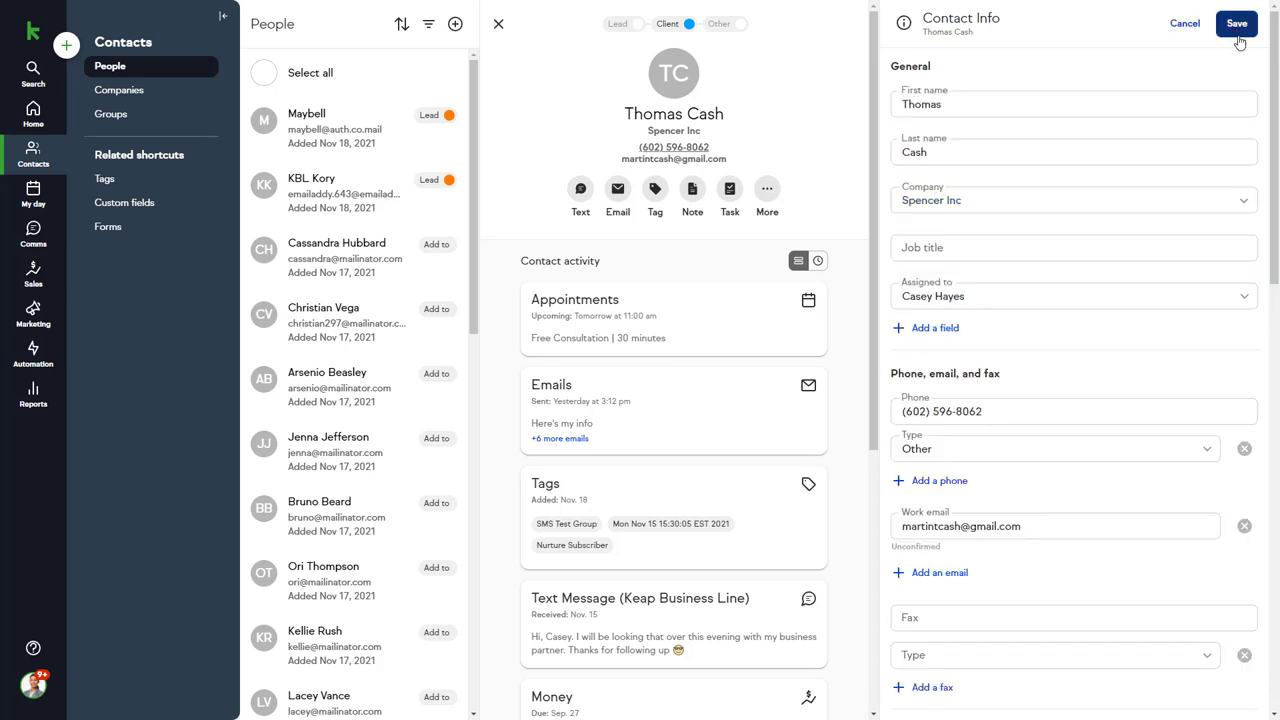
{"action": "scroll", "coordinate": [1262, 130], "scroll_direction": "down", "scroll_amount": 6}
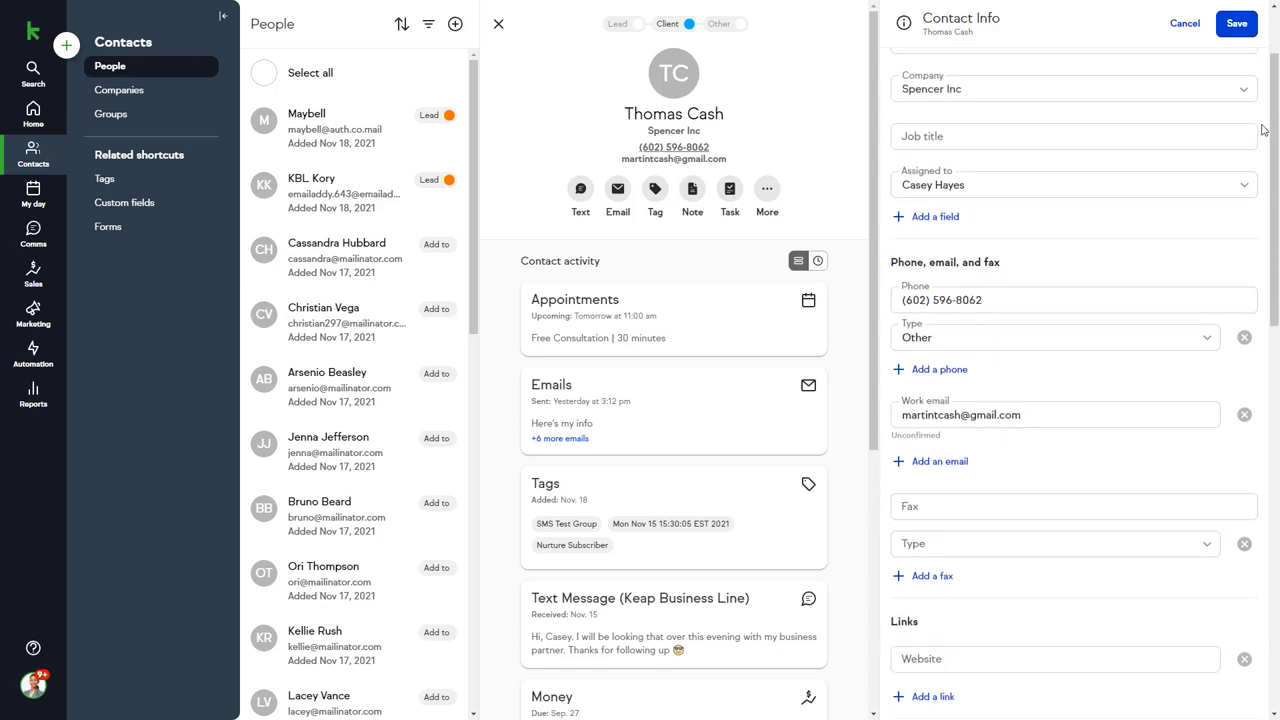
{"action": "scroll", "coordinate": [1262, 130], "scroll_direction": "down", "scroll_amount": 5}
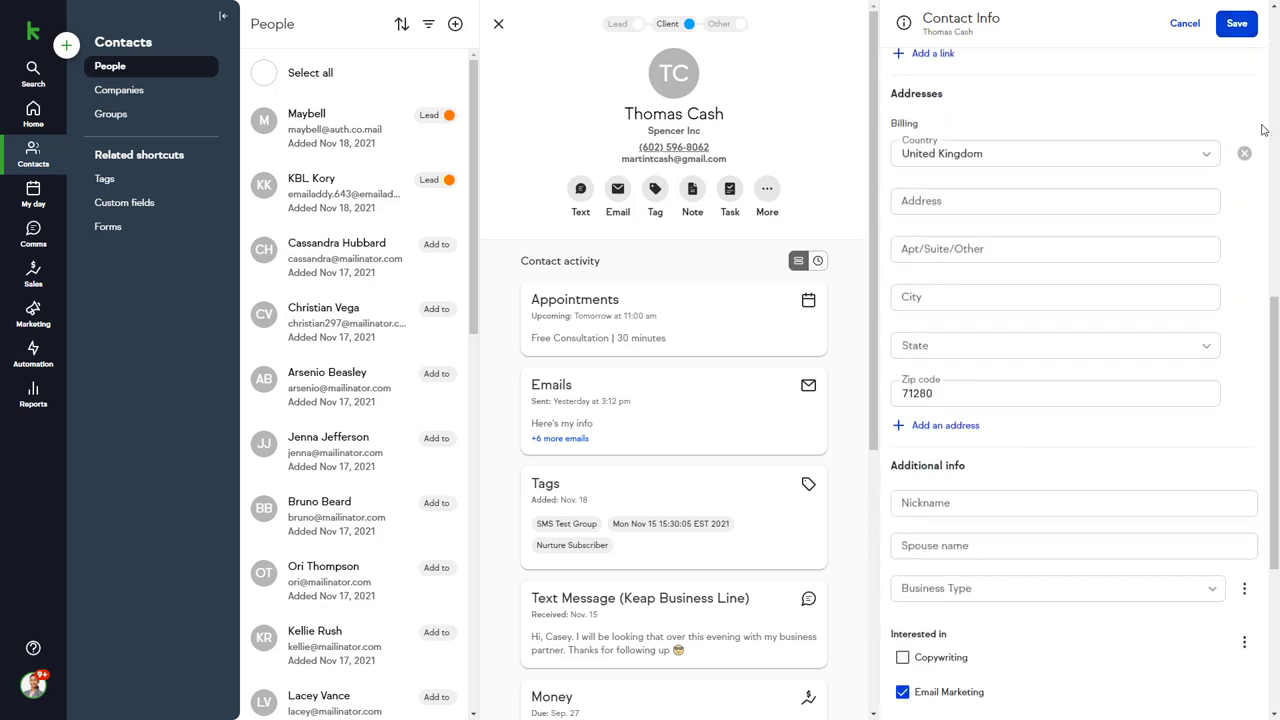
{"action": "scroll", "coordinate": [1262, 130], "scroll_direction": "down", "scroll_amount": 1}
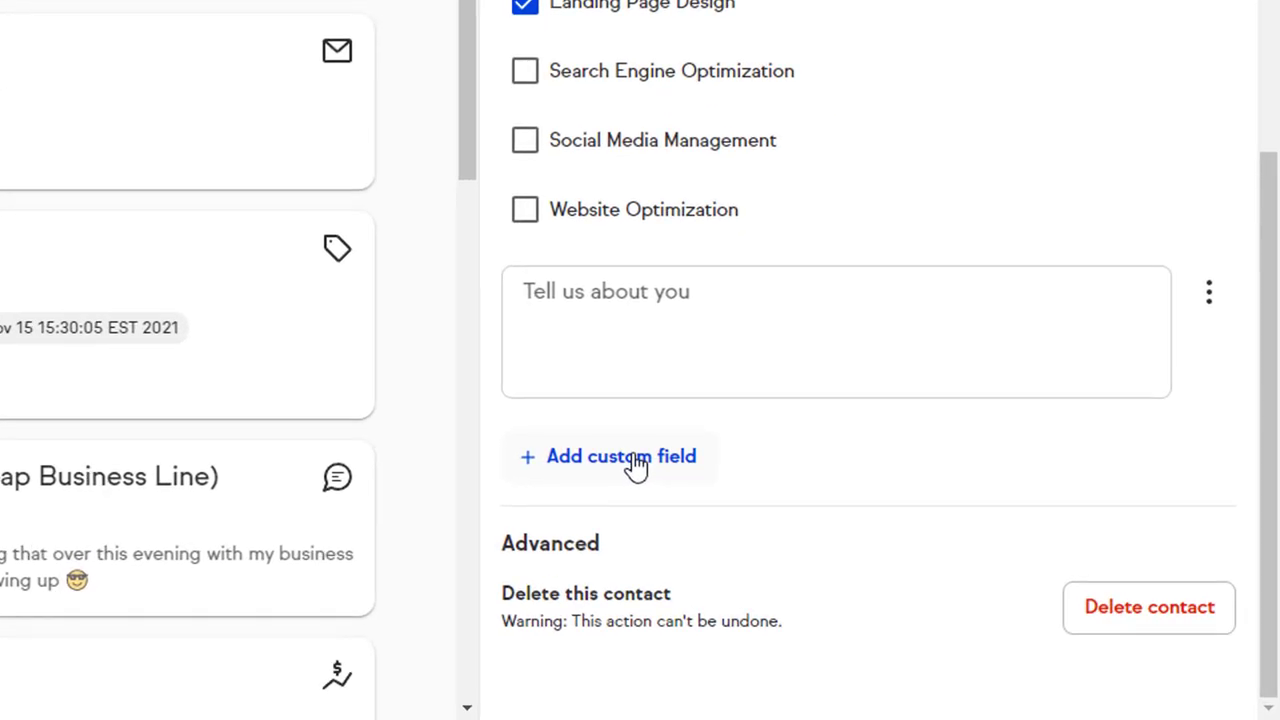
{"action": "left_click", "coordinate": [955, 590]}
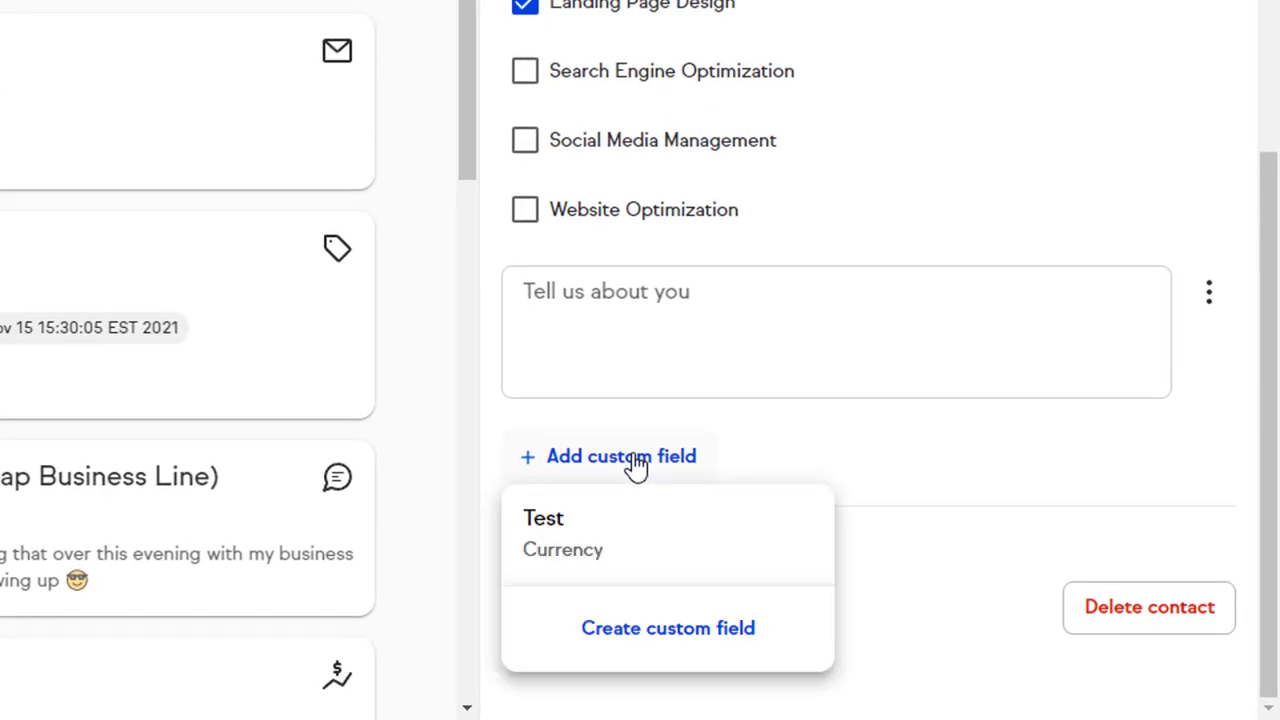
{"action": "left_click", "coordinate": [664, 628]}
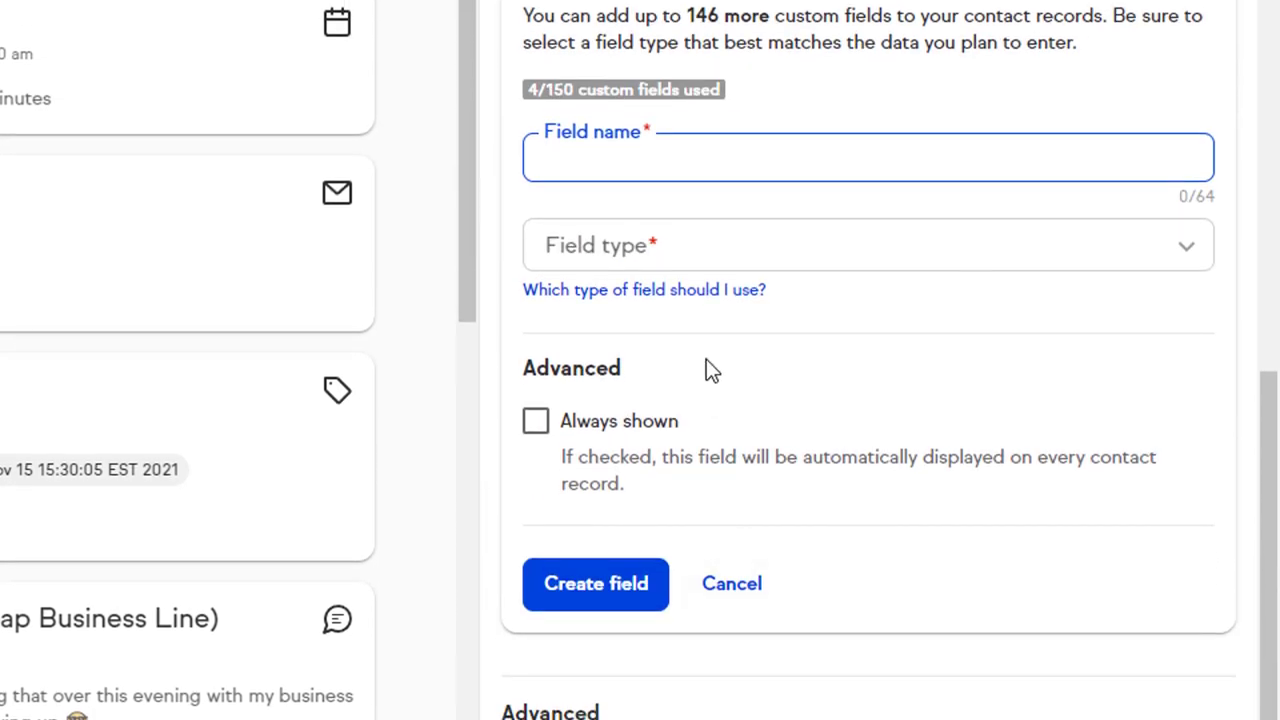
{"action": "type", "text": "Hobbies and Interests"}
- Make it an always-shown Text Area field, create it, and begin entering 'Tennis and' as hobbies
{"action": "left_click", "coordinate": [1041, 252]}
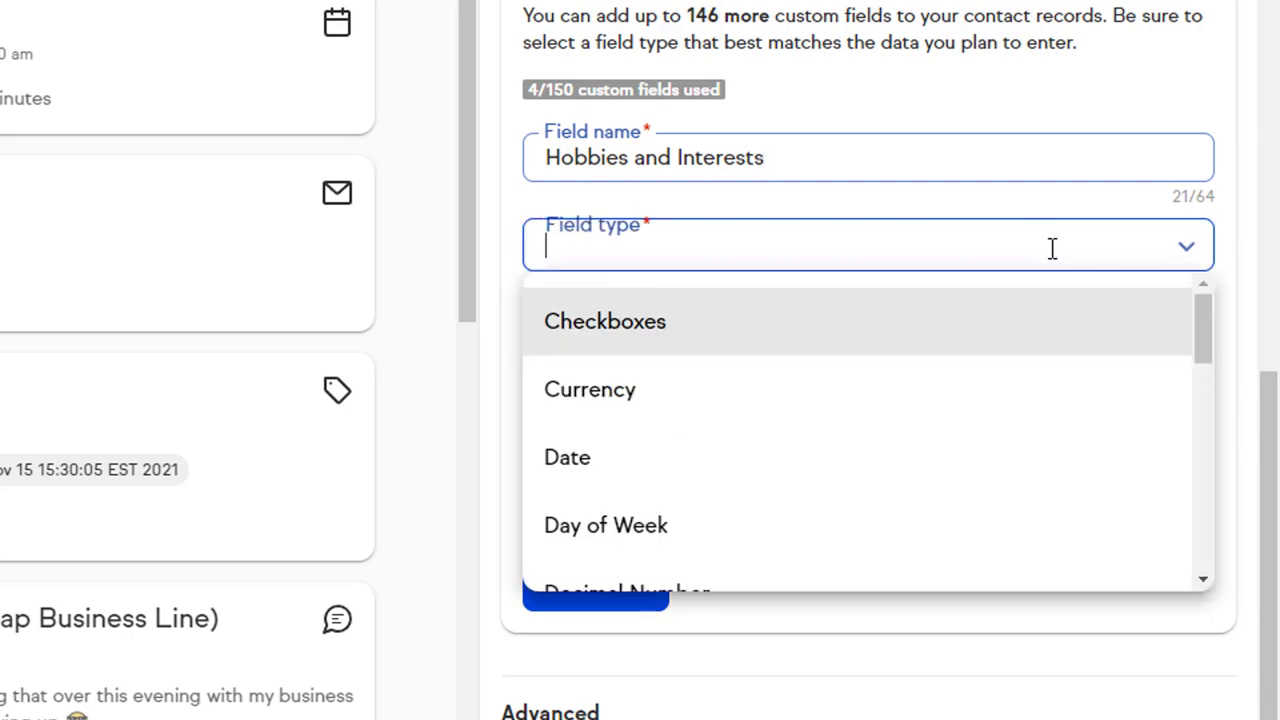
{"action": "left_click_drag", "start_coordinate": [1208, 323], "coordinate": [1209, 476]}
{"action": "left_click", "coordinate": [1025, 547]}
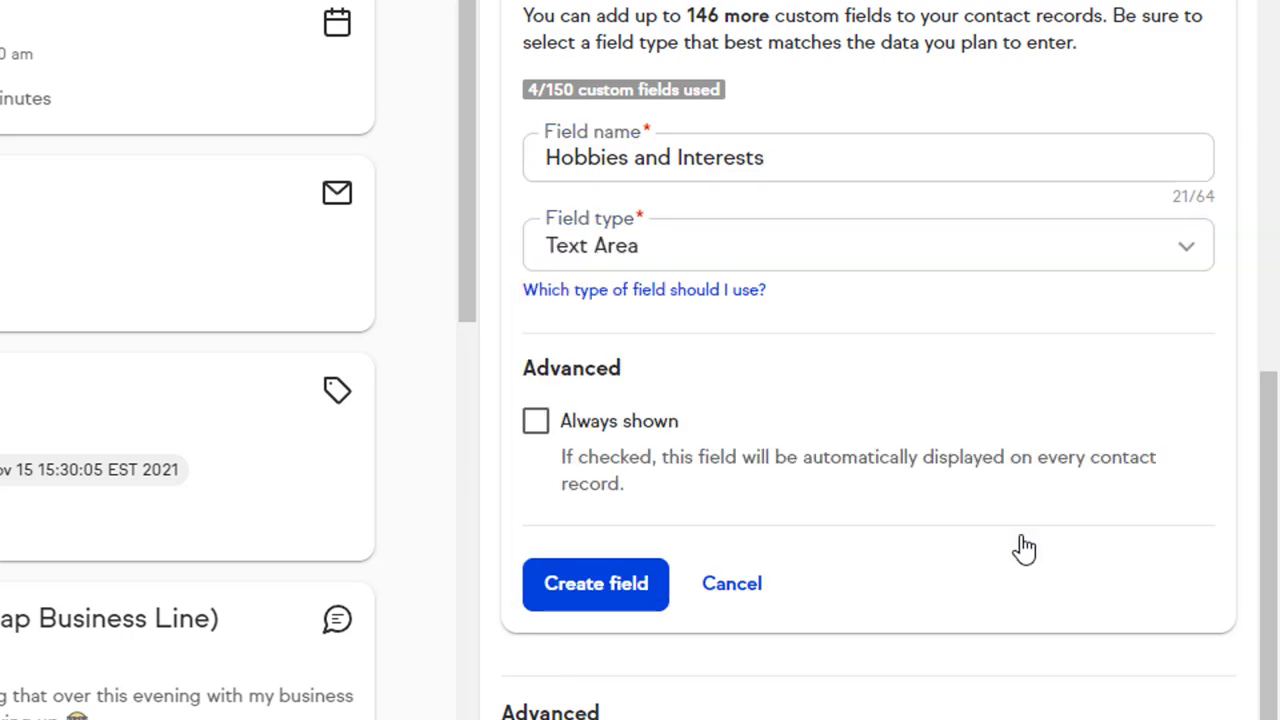
{"action": "left_click", "coordinate": [540, 427]}
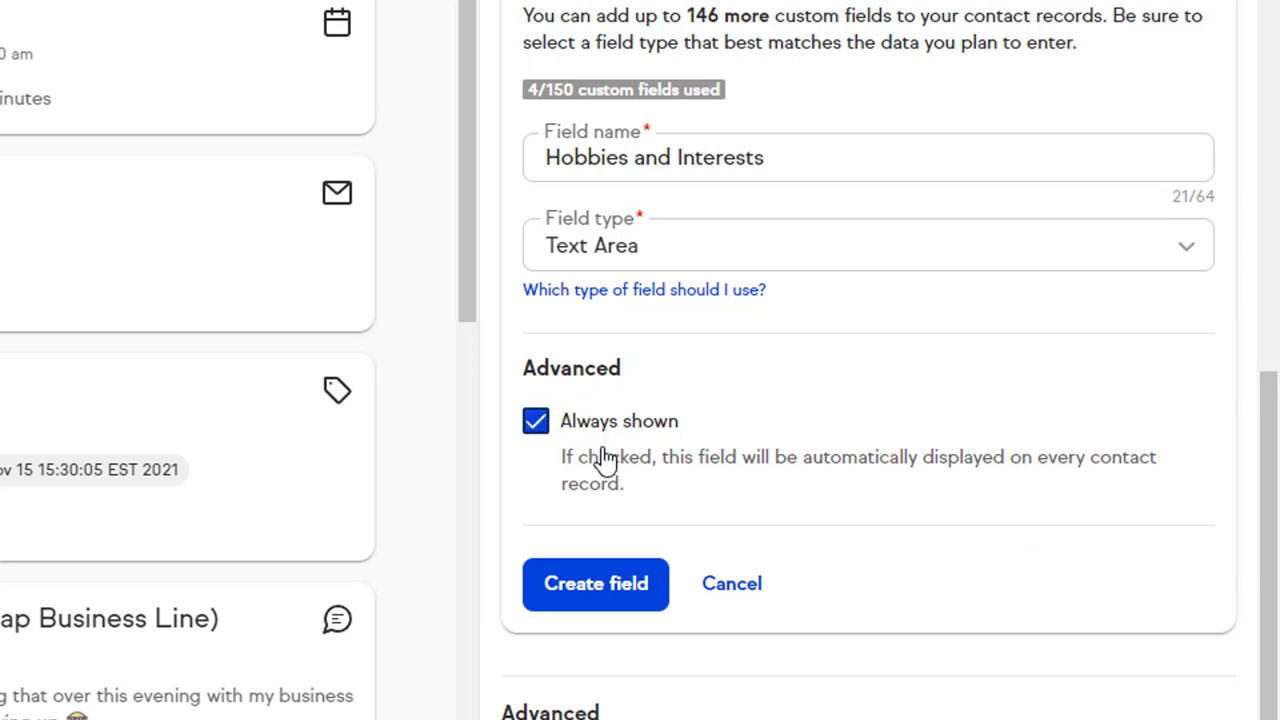
{"action": "left_click", "coordinate": [596, 588]}
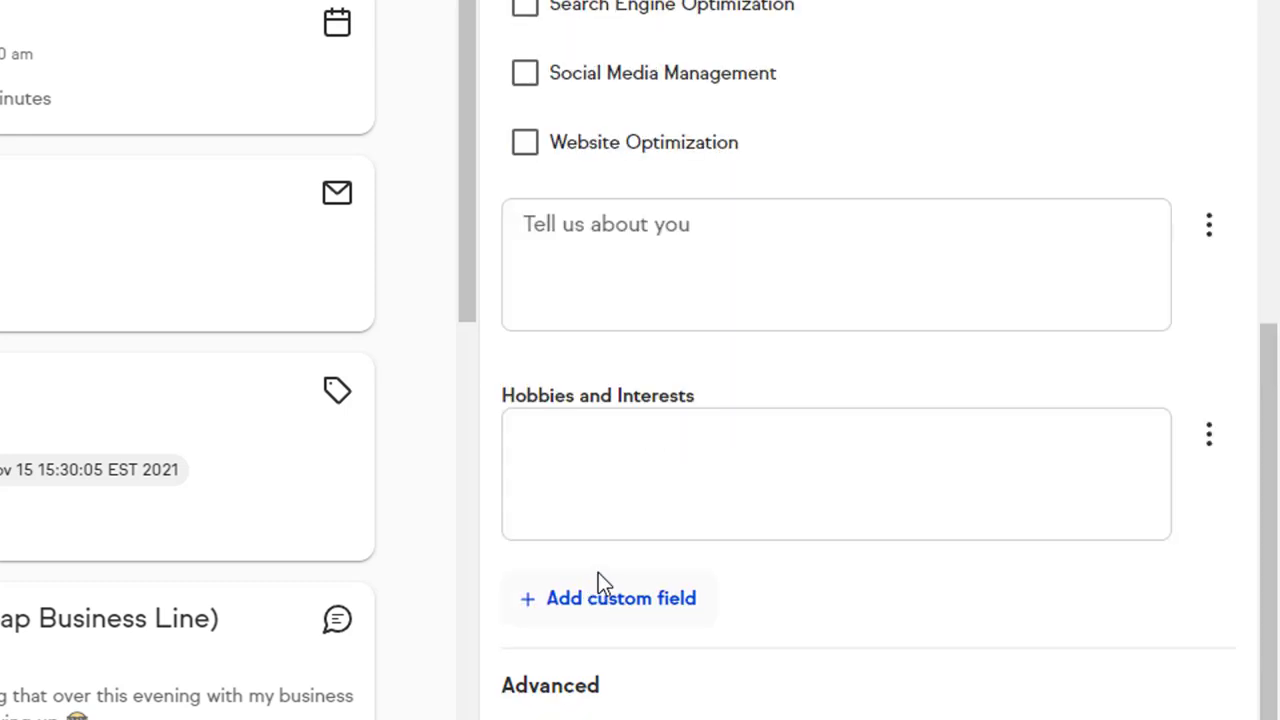
{"action": "left_click", "coordinate": [621, 436]}
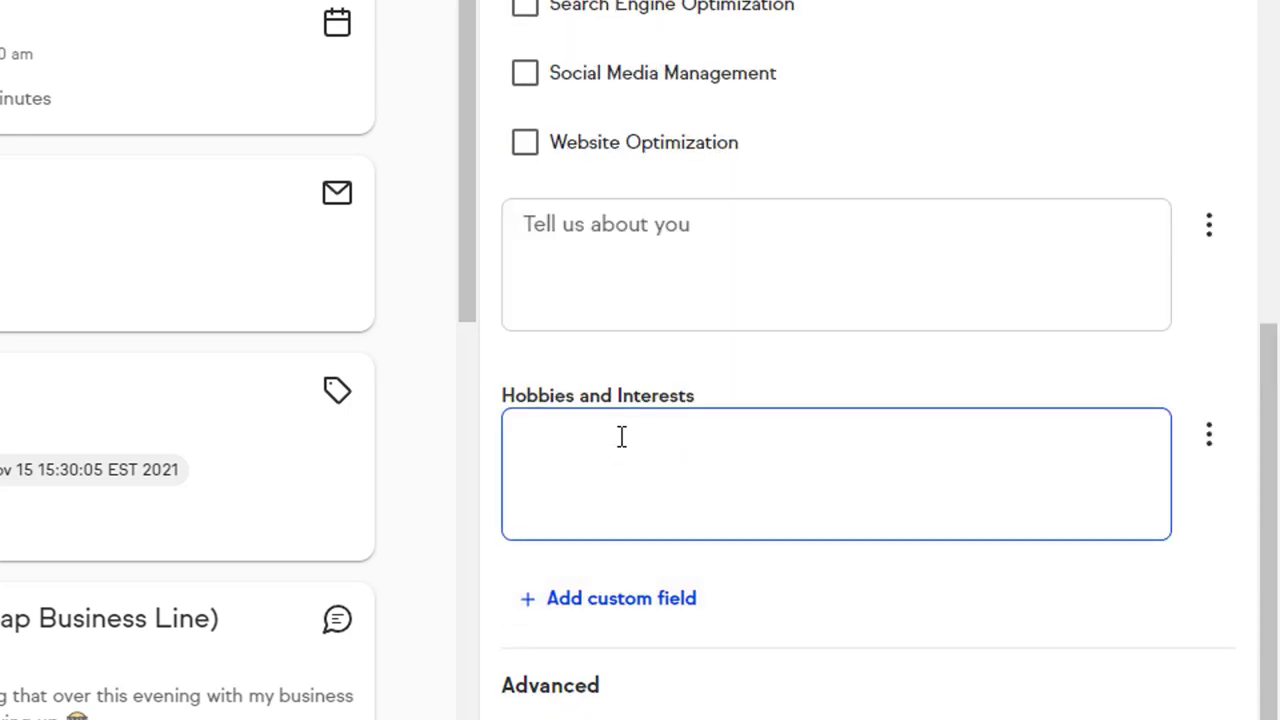
{"action": "type", "text": "Tennis and"}
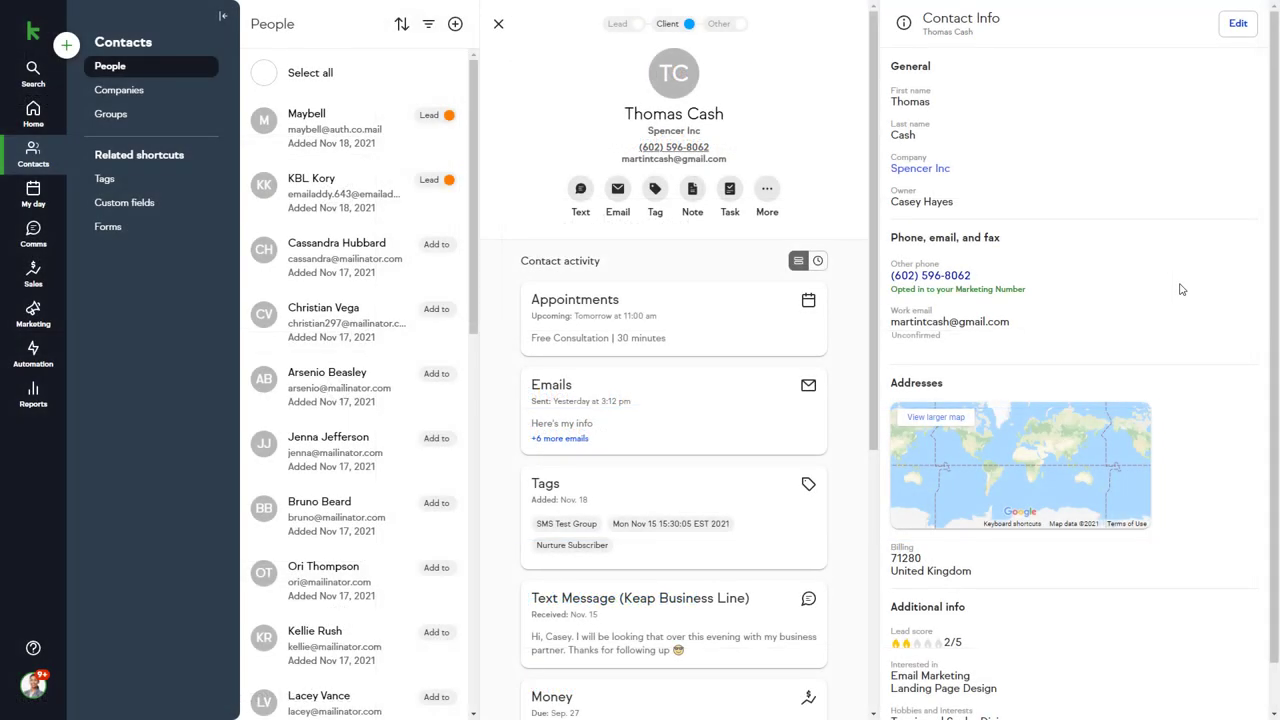
- Close the contact's detail panel to return to the People list
{"action": "scroll", "coordinate": [1182, 289], "scroll_direction": "down", "scroll_amount": 1}
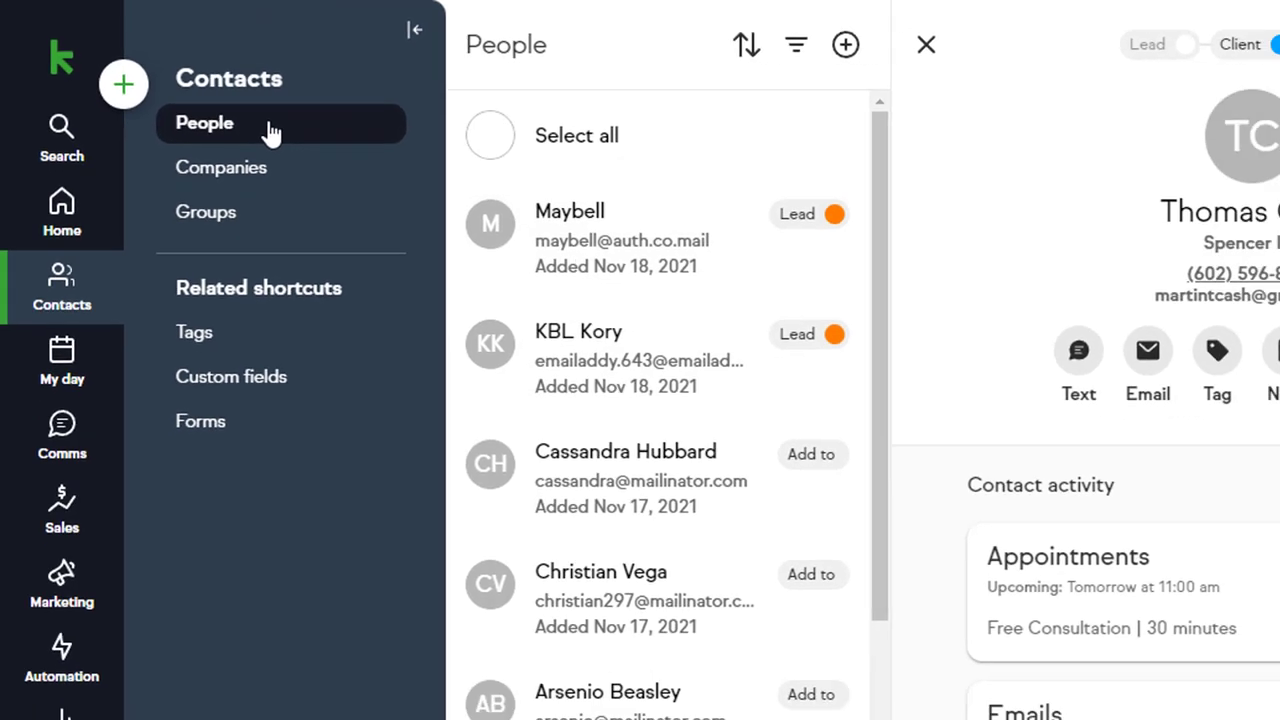
{"action": "left_click", "coordinate": [270, 133]}
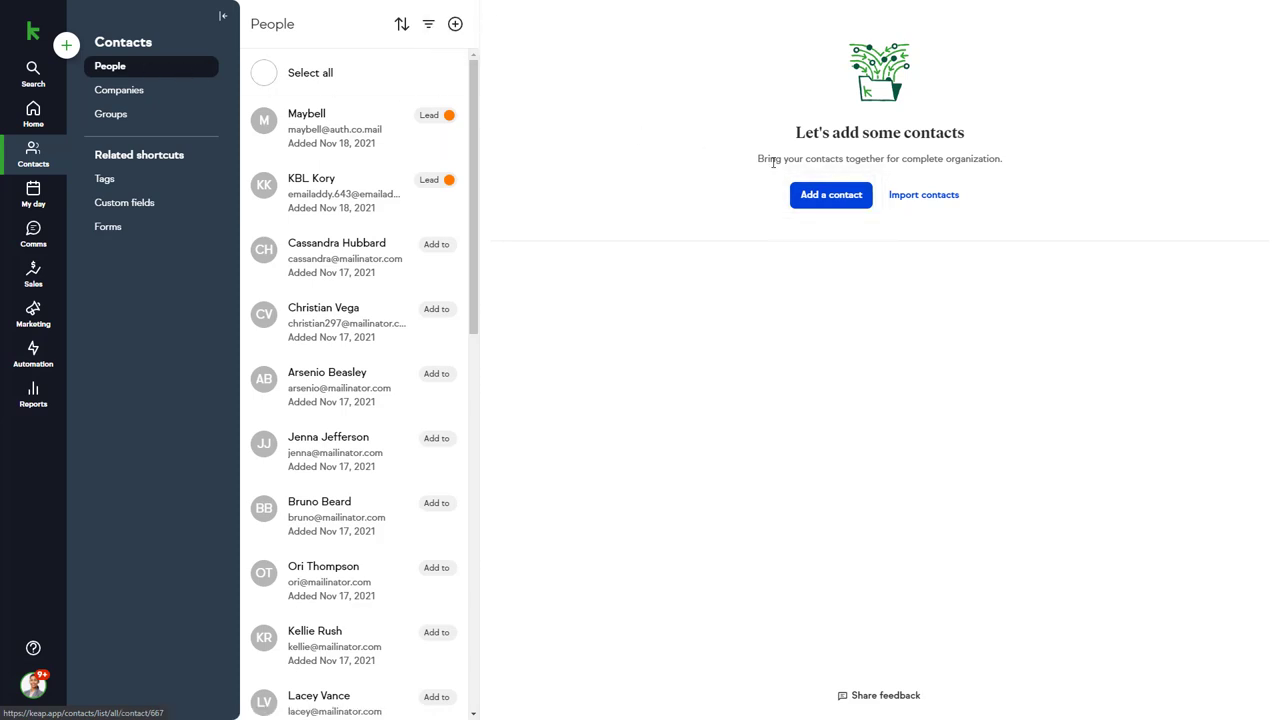
{"action": "left_click", "coordinate": [822, 196]}
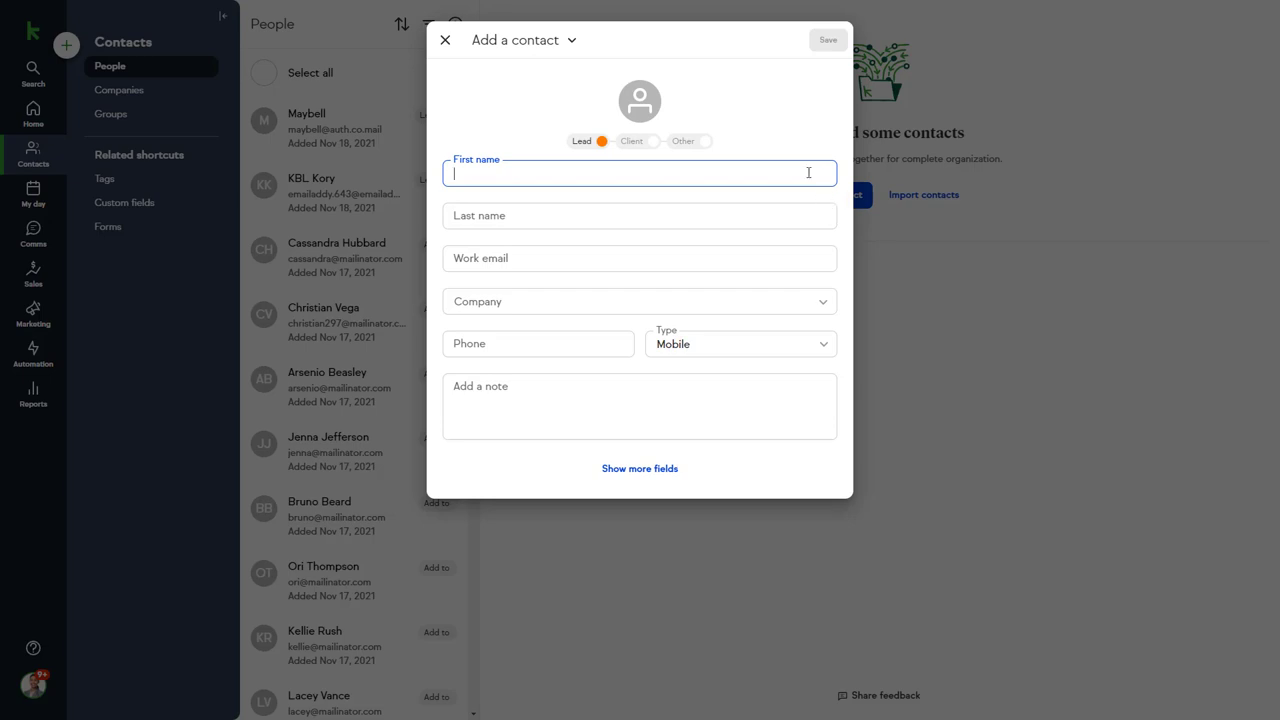
{"action": "left_click", "coordinate": [551, 44]}
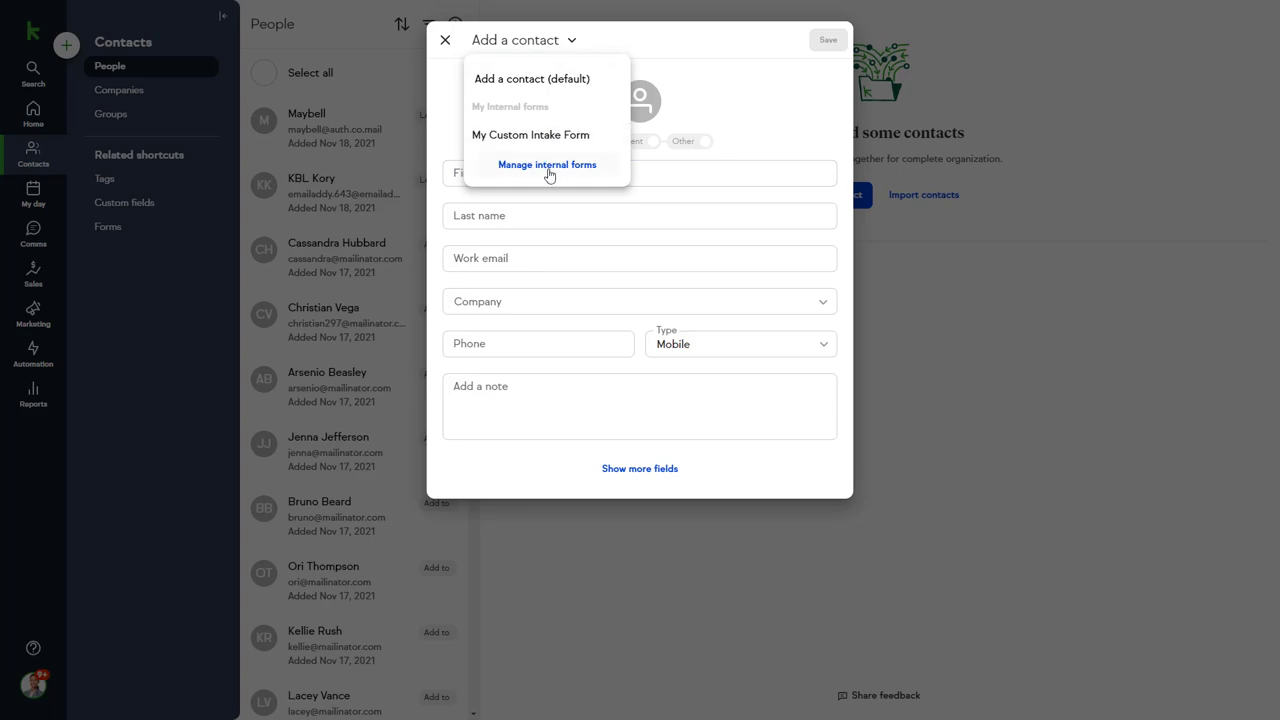
{"action": "left_click", "coordinate": [445, 40]}
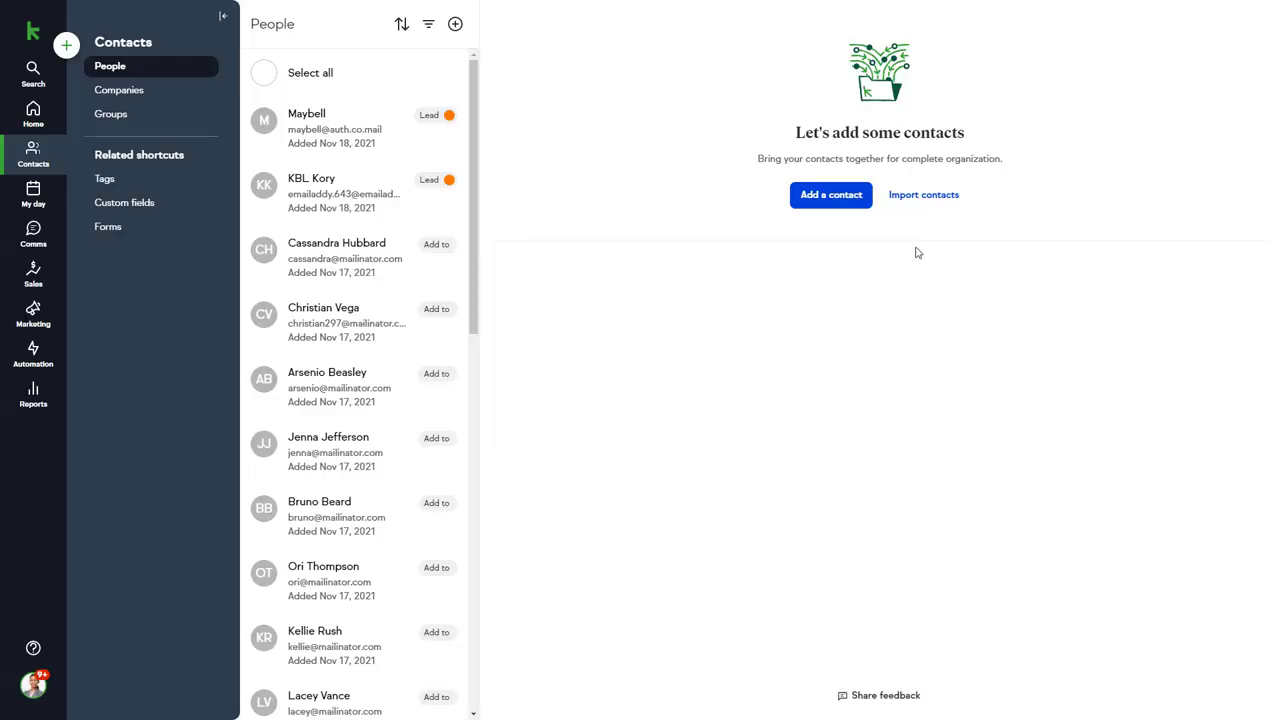
{"action": "left_click", "coordinate": [920, 197]}
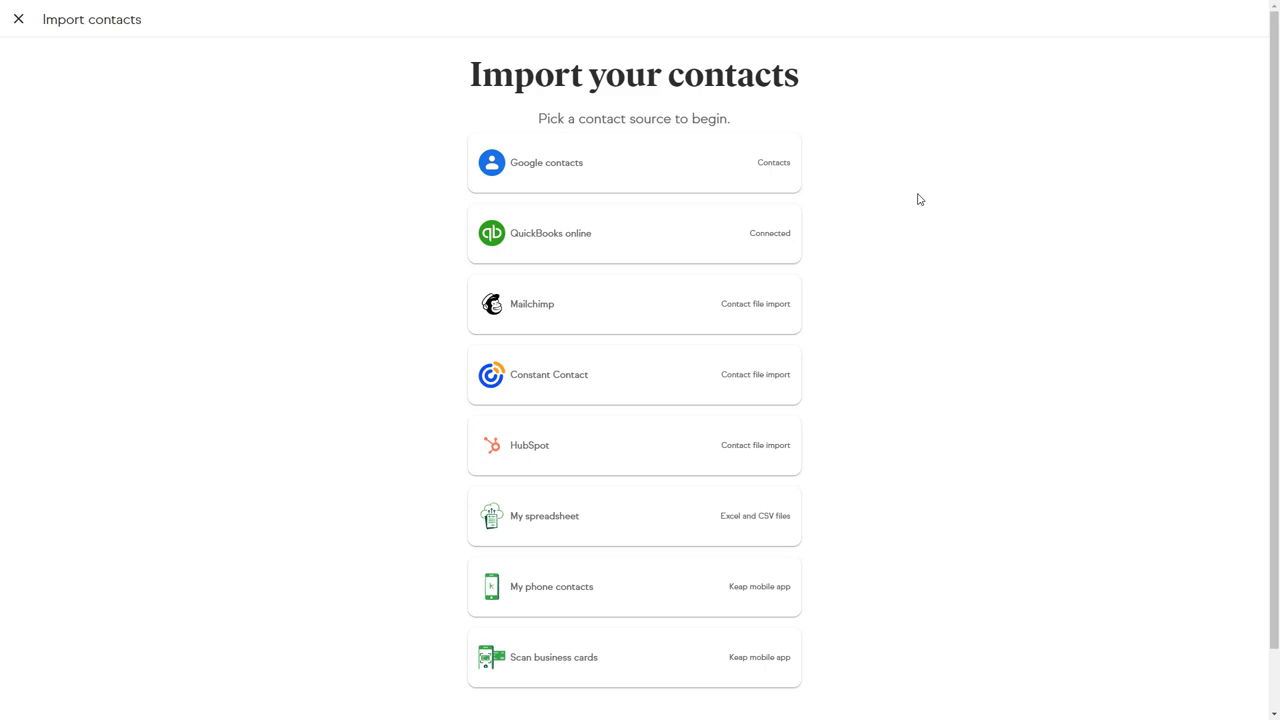
{"action": "key", "text": "Escape"}
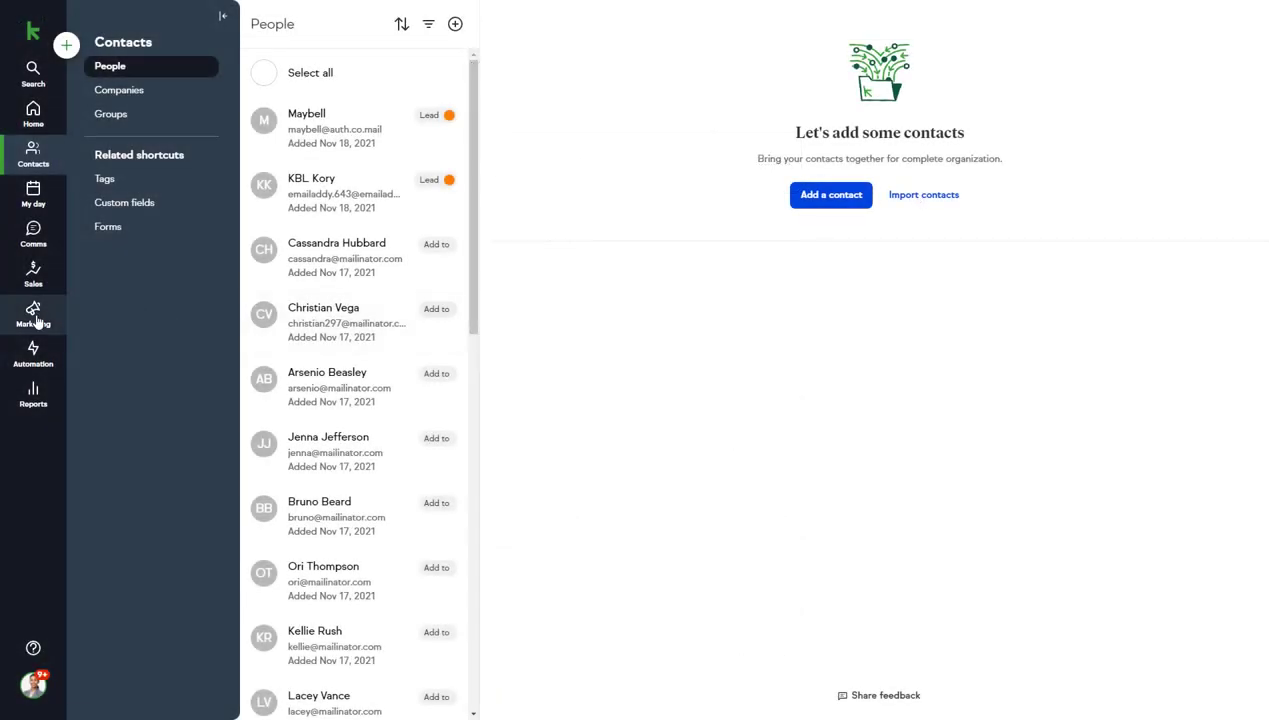
- In Marketing > Forms, switch between Public and Internal forms, ending on the public forms list
{"action": "left_click", "coordinate": [33, 314]}
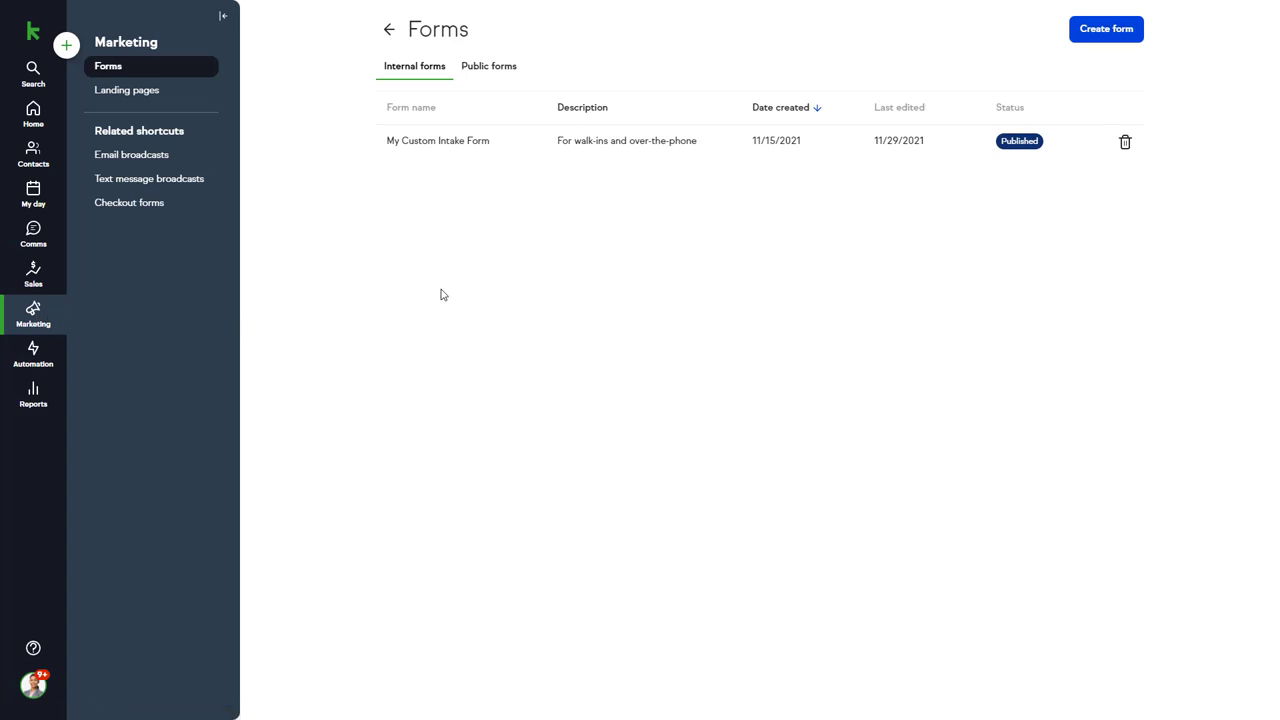
{"action": "left_click", "coordinate": [491, 70]}
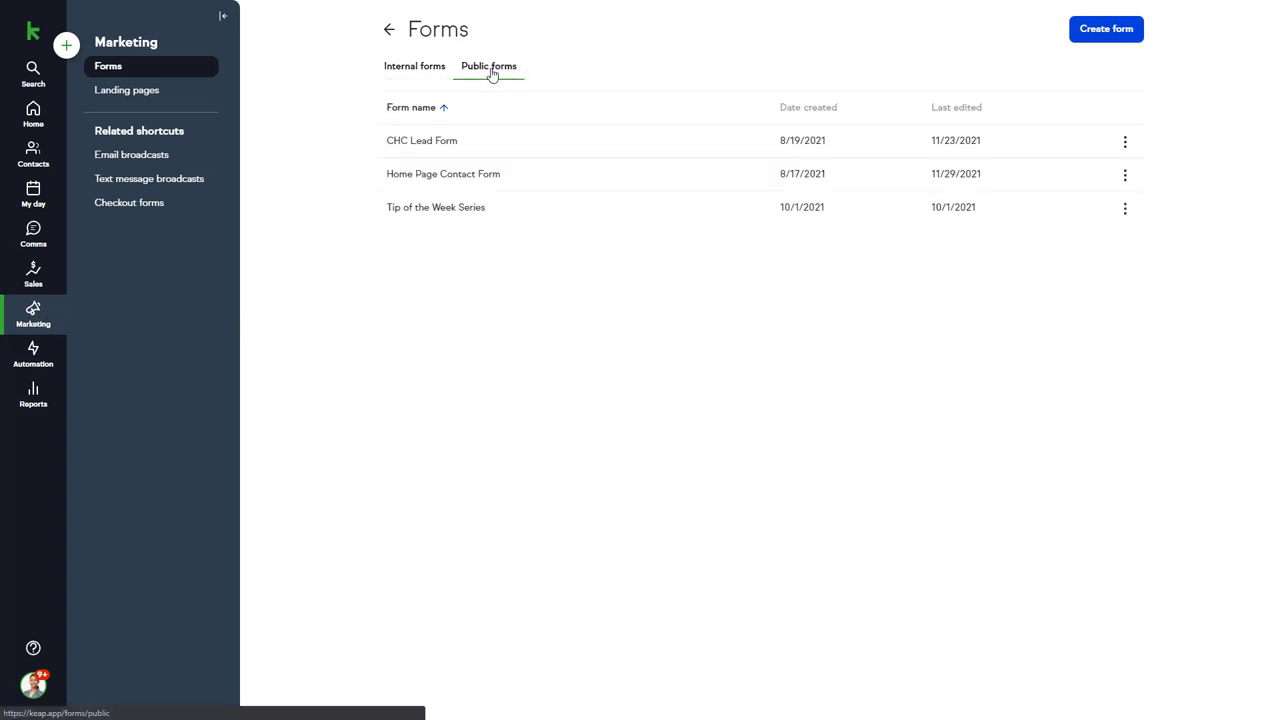
{"action": "left_click", "coordinate": [412, 72]}
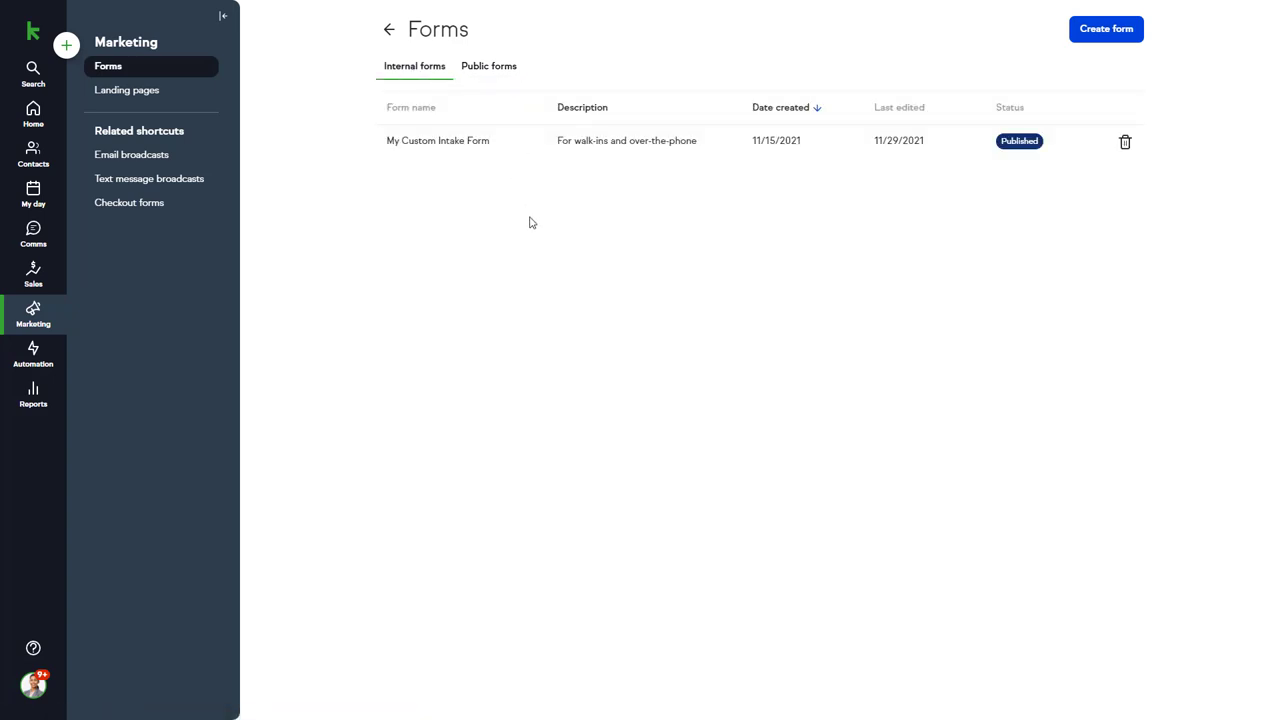
{"action": "left_click", "coordinate": [497, 70]}
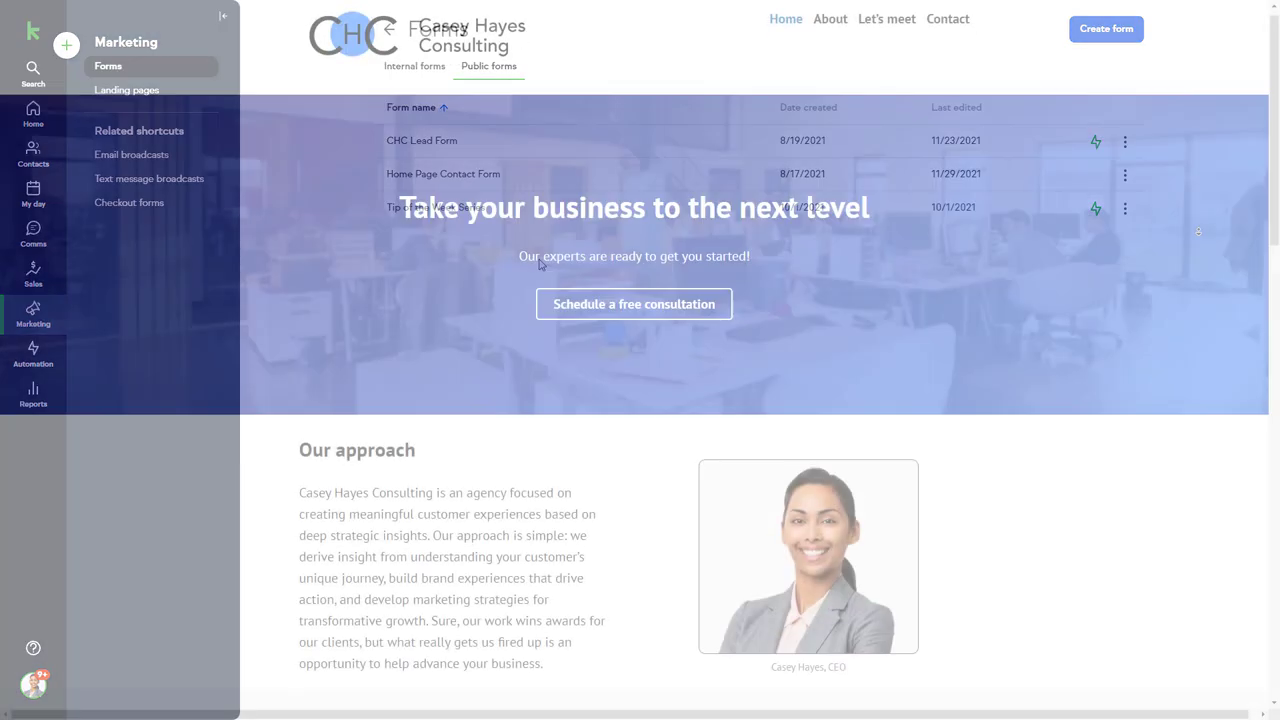
{"action": "scroll", "coordinate": [1198, 237], "scroll_direction": "down", "scroll_amount": 5}
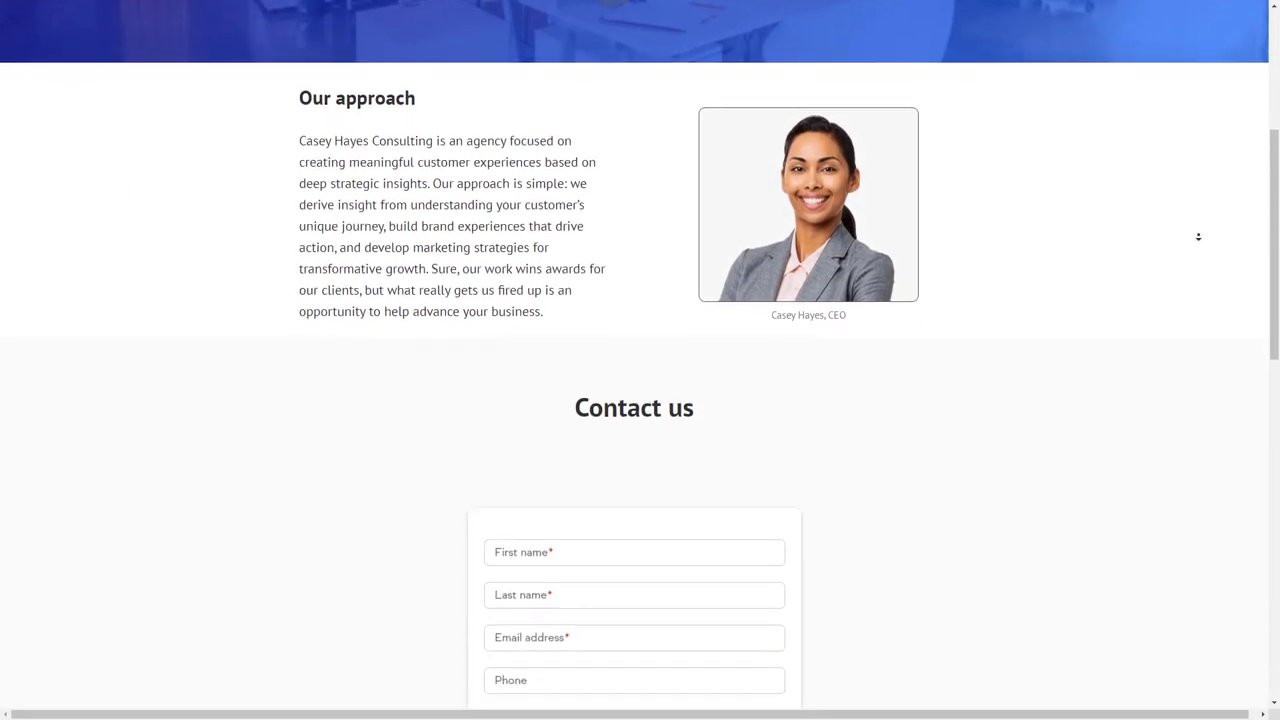
{"action": "scroll", "coordinate": [1198, 237], "scroll_direction": "down", "scroll_amount": 3}
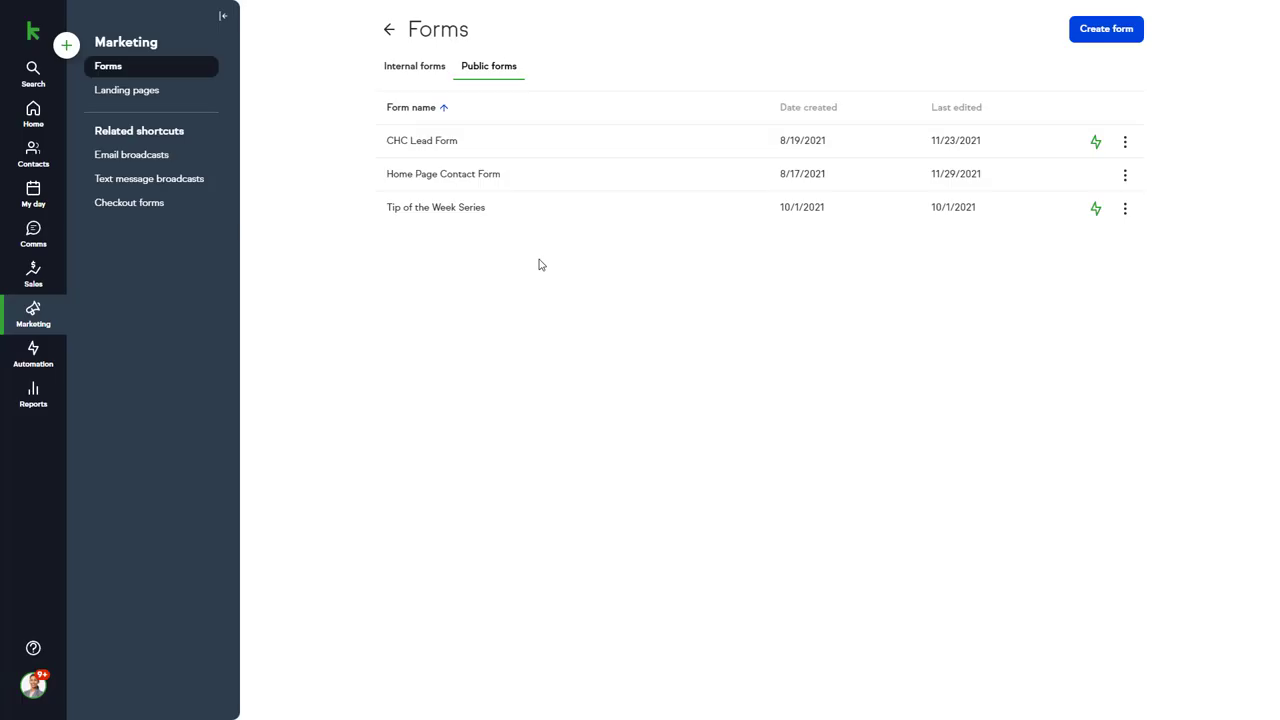
- Open the Home Page Contact Form and toggle First name's Required setting off and back on
{"action": "left_click", "coordinate": [493, 174]}
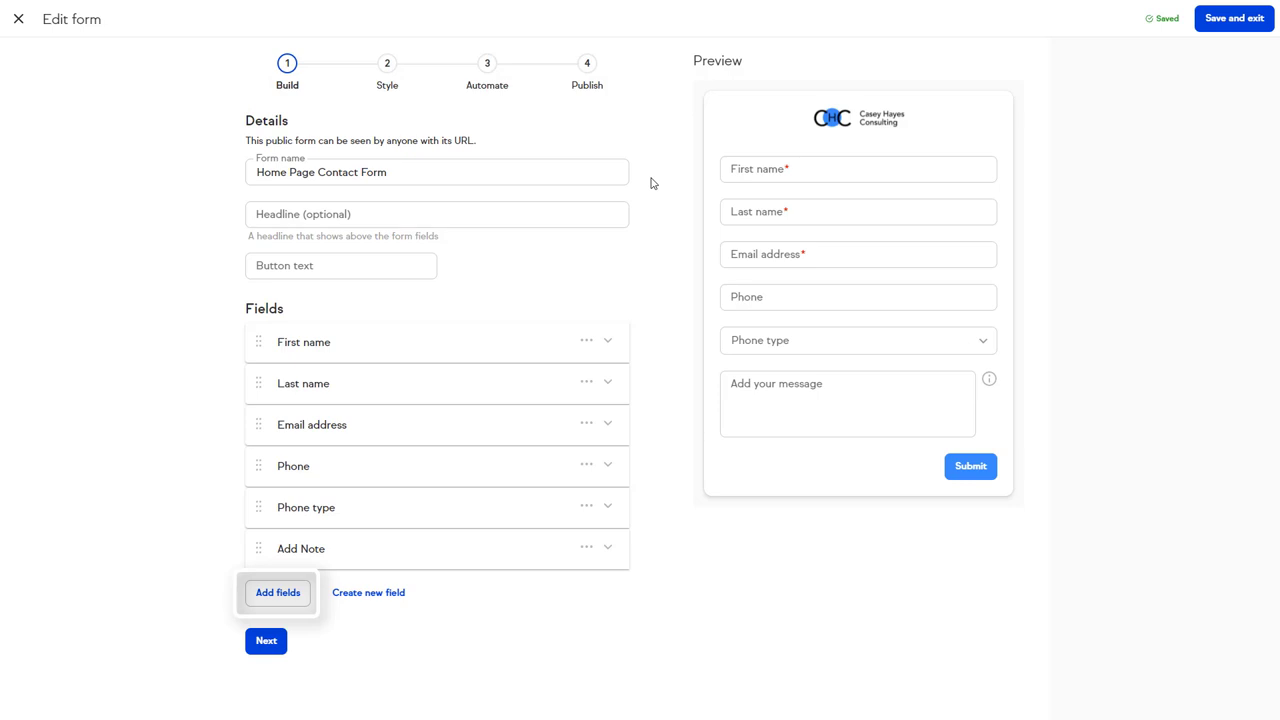
{"action": "mouse_move", "coordinate": [258, 342]}
{"action": "left_mouse_down"}
{"action": "mouse_move", "coordinate": [255, 401]}
{"action": "mouse_move", "coordinate": [245, 335]}
{"action": "left_mouse_up"}
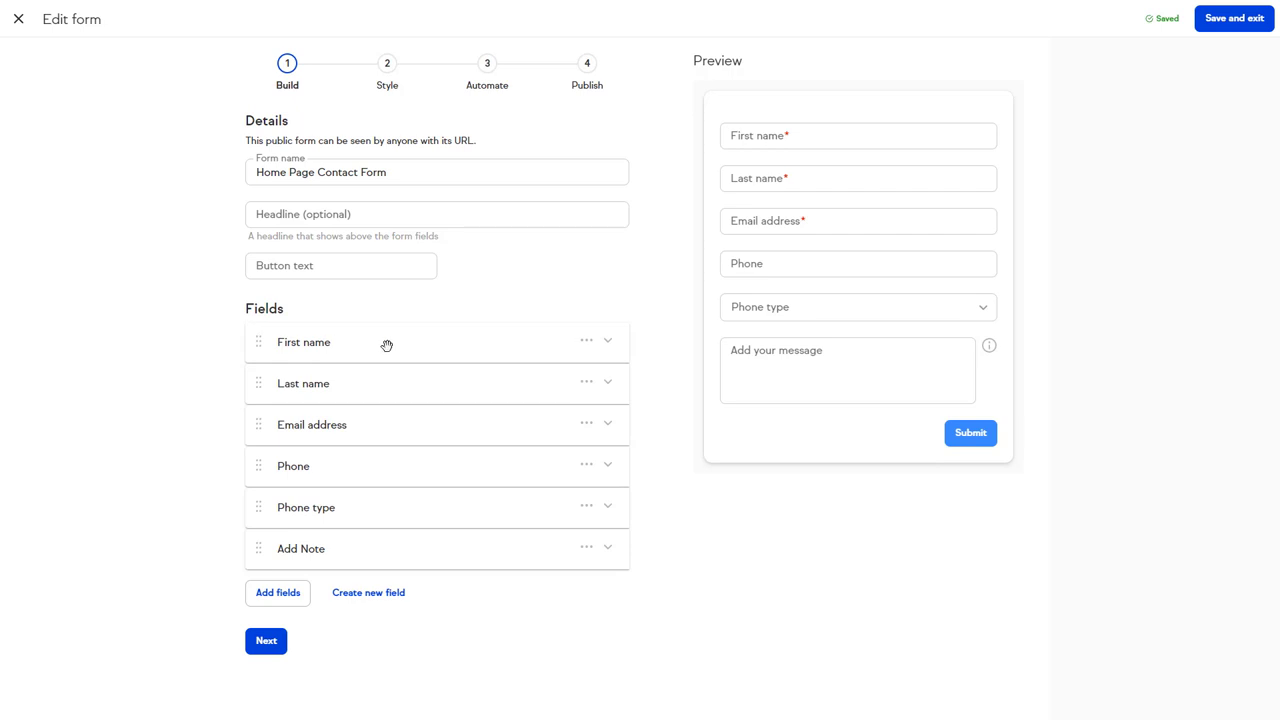
{"action": "left_click", "coordinate": [584, 350]}
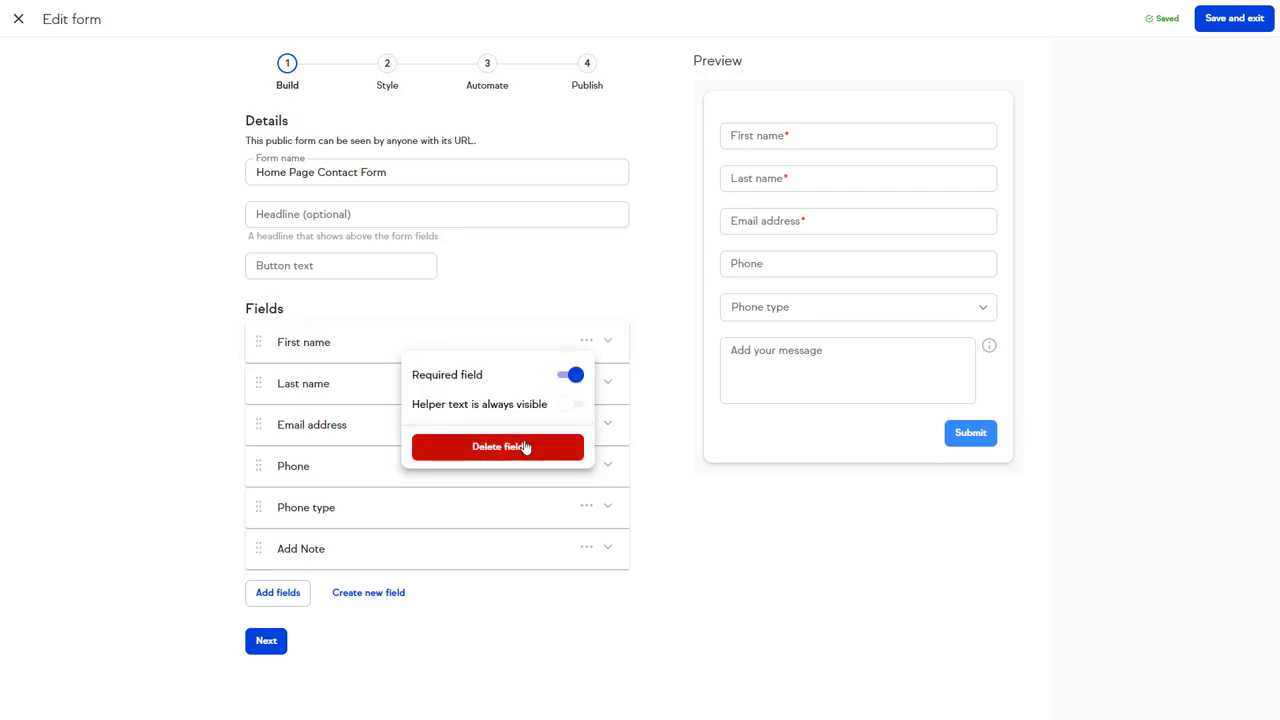
{"action": "left_click", "coordinate": [571, 376]}
{"action": "left_click", "coordinate": [571, 378]}
{"action": "left_click", "coordinate": [668, 436]}
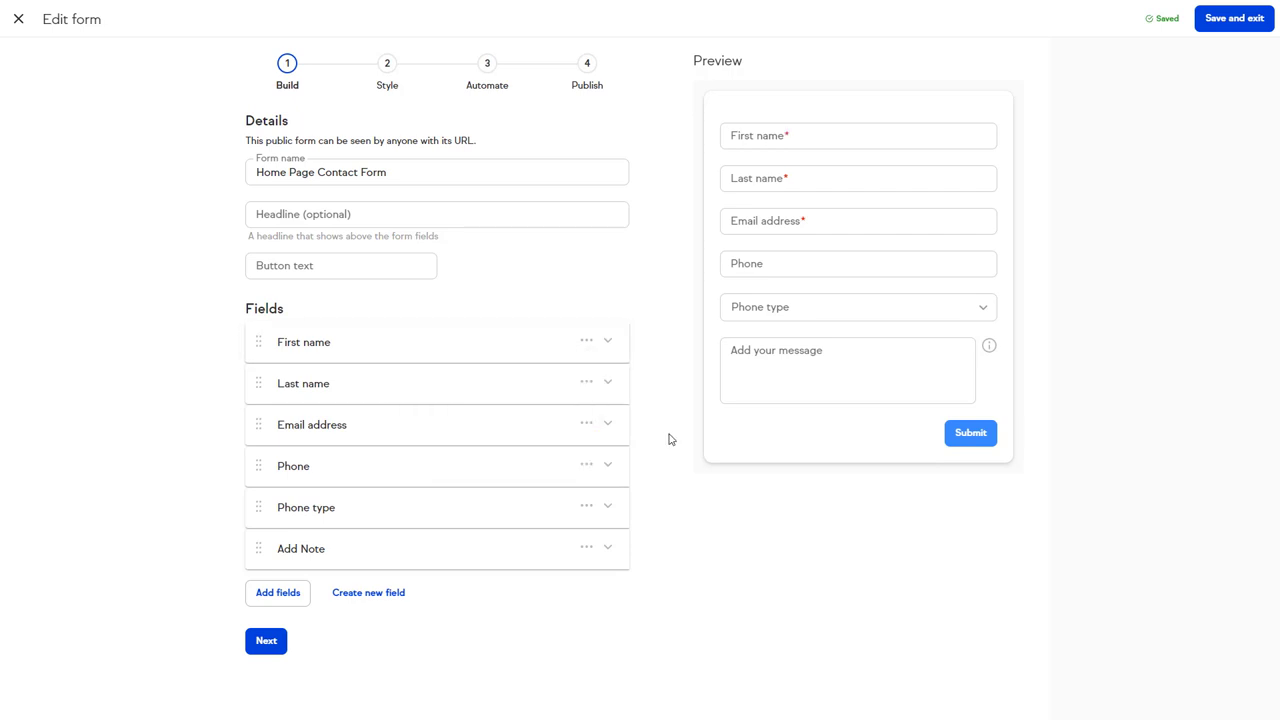
- Expand and collapse the Add Note field's label and helper text
{"action": "left_click", "coordinate": [607, 548]}
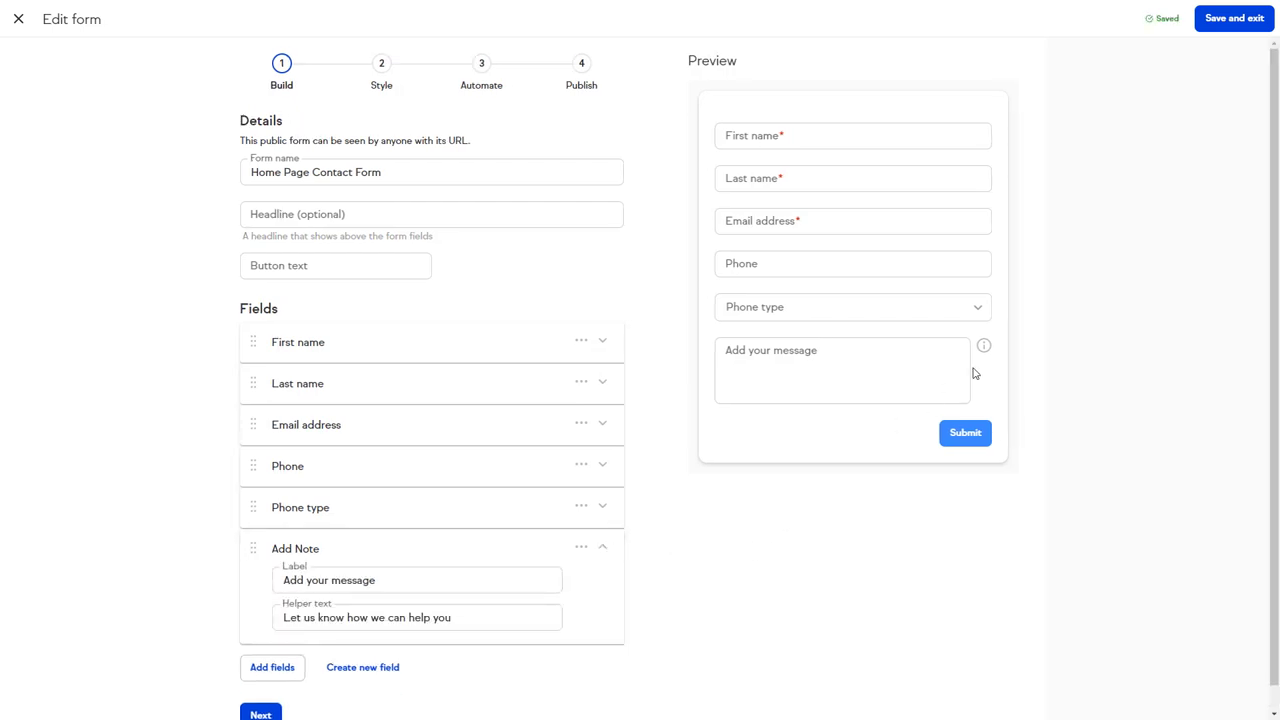
{"action": "mouse_move", "coordinate": [987, 351]}
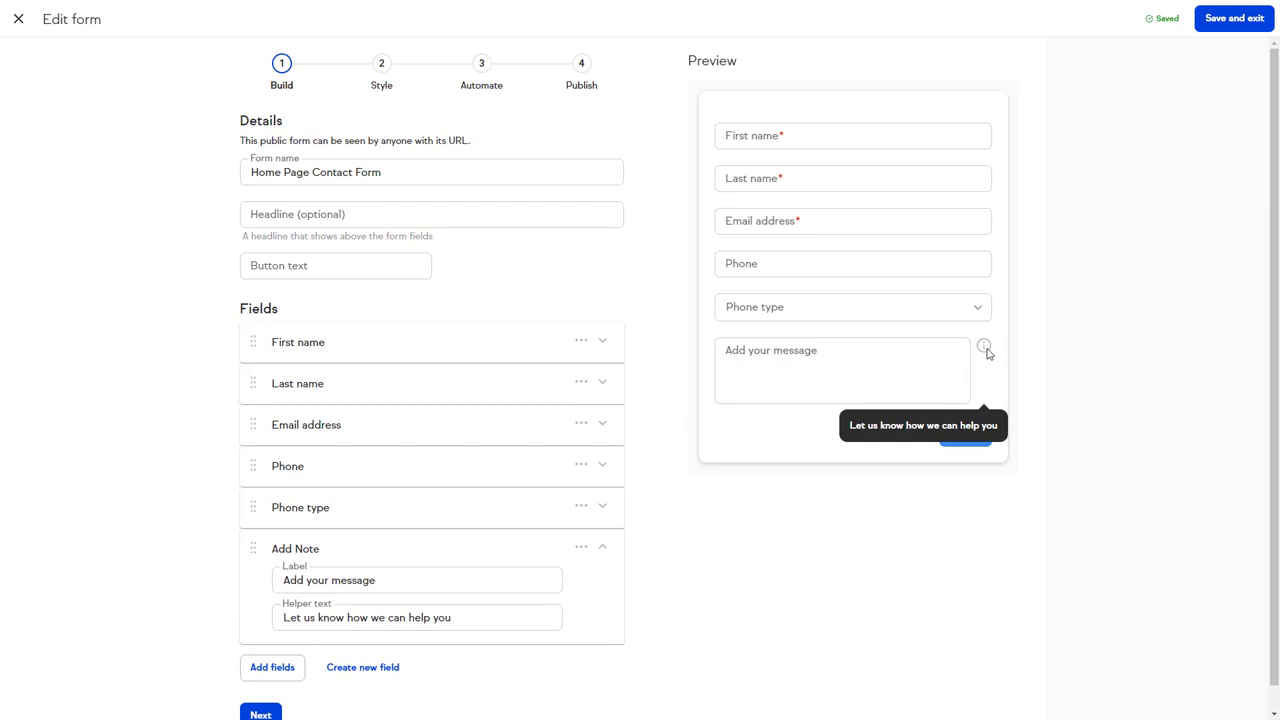
{"action": "left_click", "coordinate": [602, 547]}
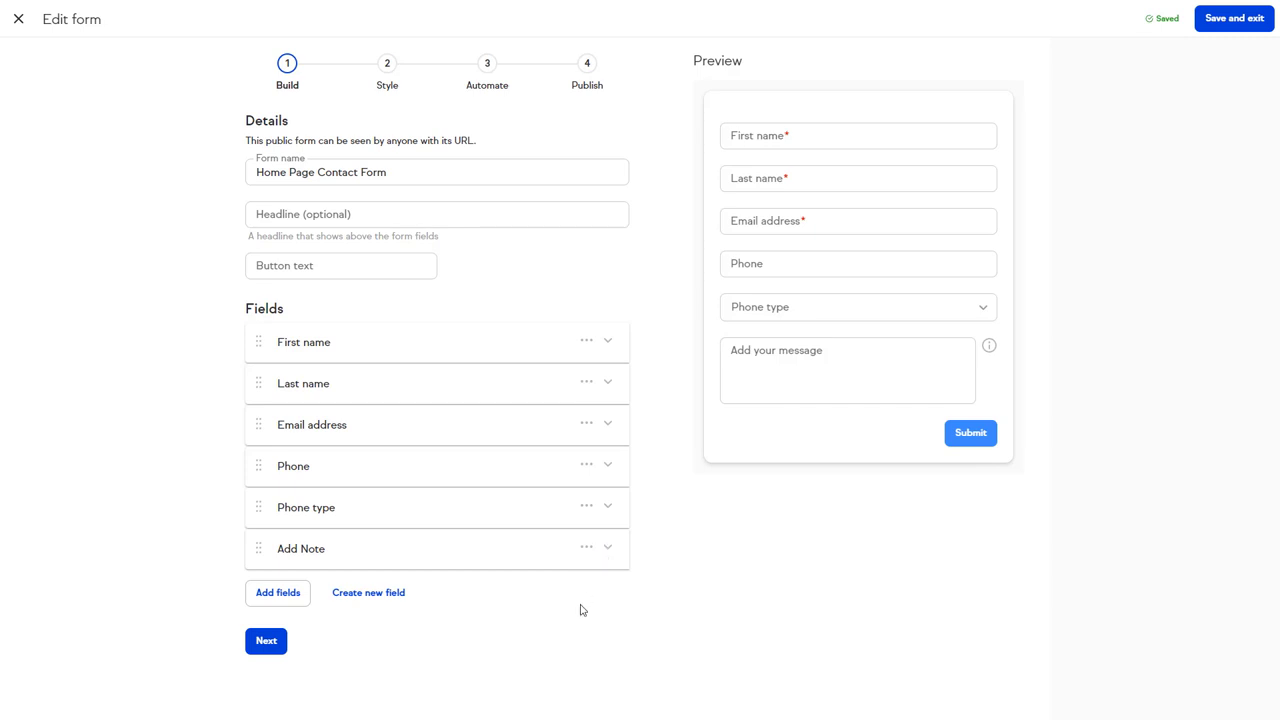
- Start a new custom field named 'How did you hear about us' with type Dropdown
{"action": "left_click", "coordinate": [378, 605]}
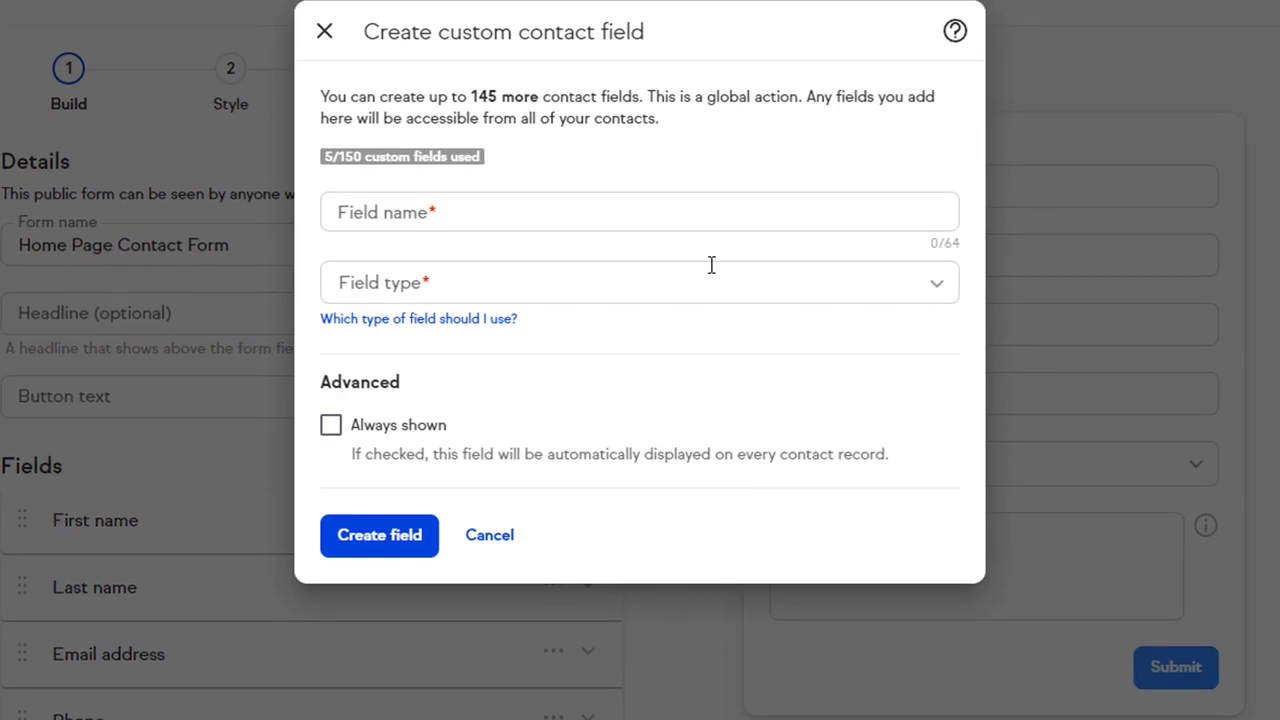
{"action": "left_click", "coordinate": [646, 204]}
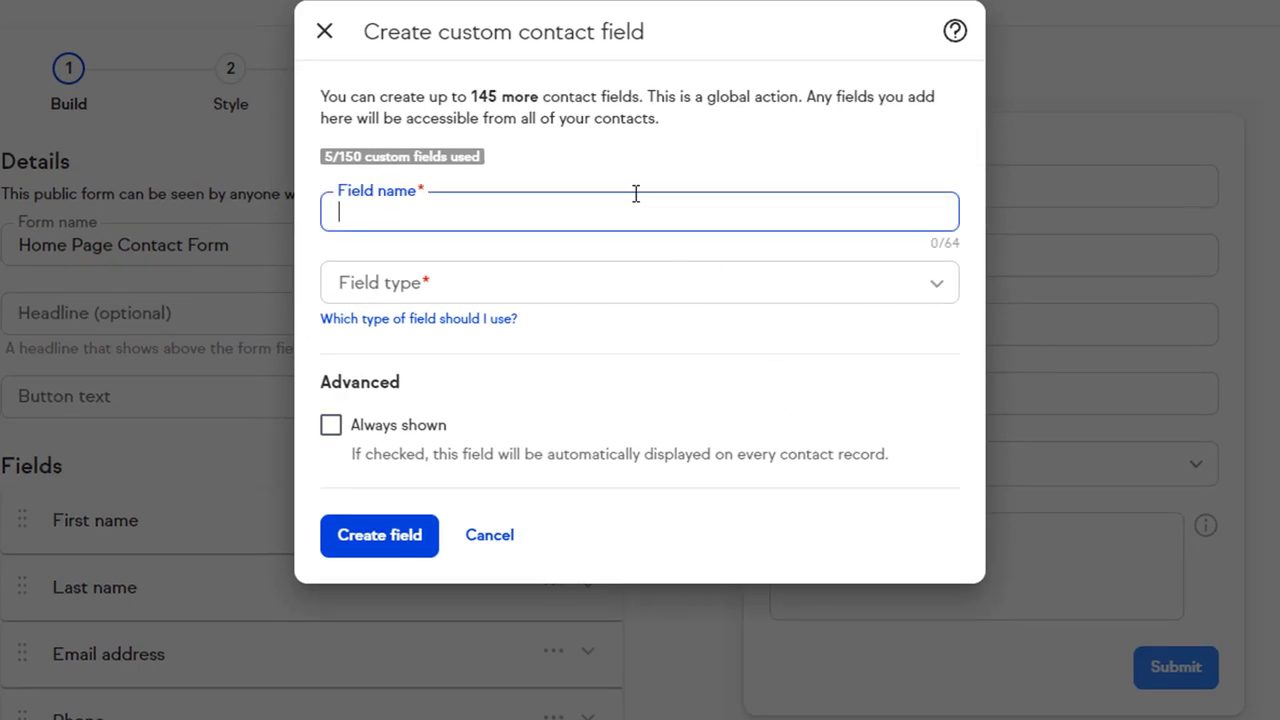
{"action": "type", "text": "How did you hear about us"}
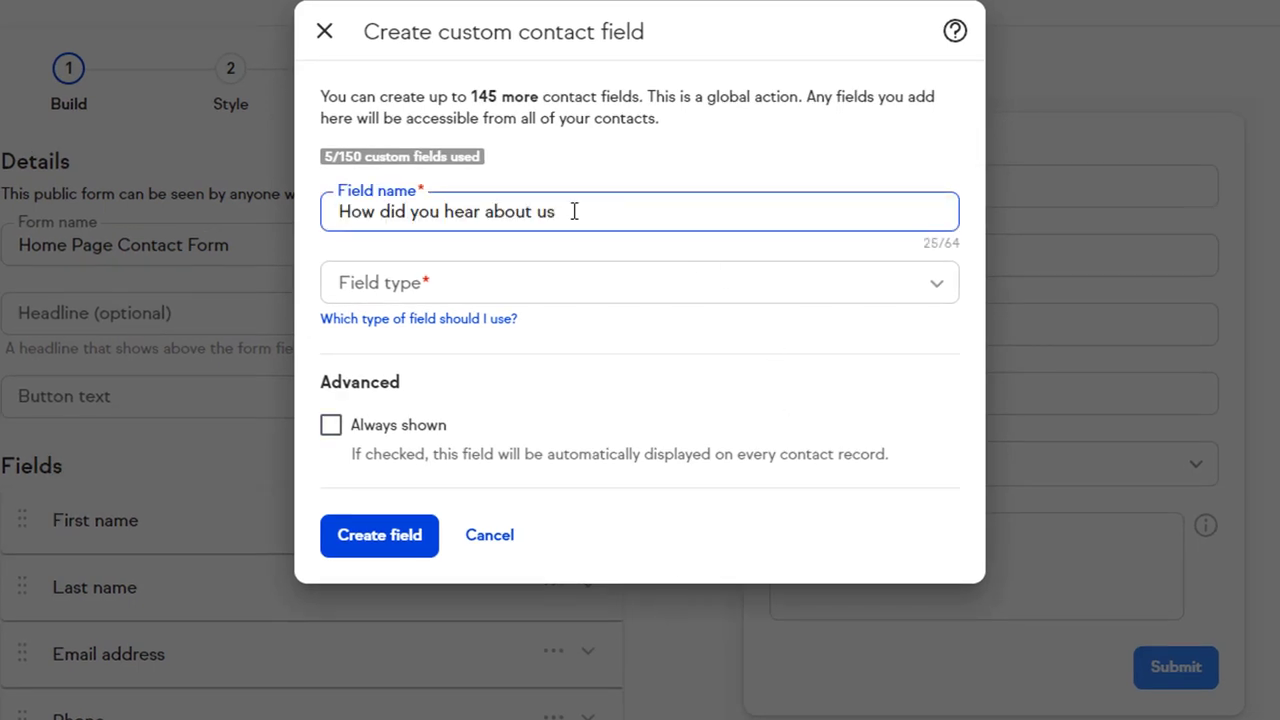
{"action": "left_click", "coordinate": [933, 281]}
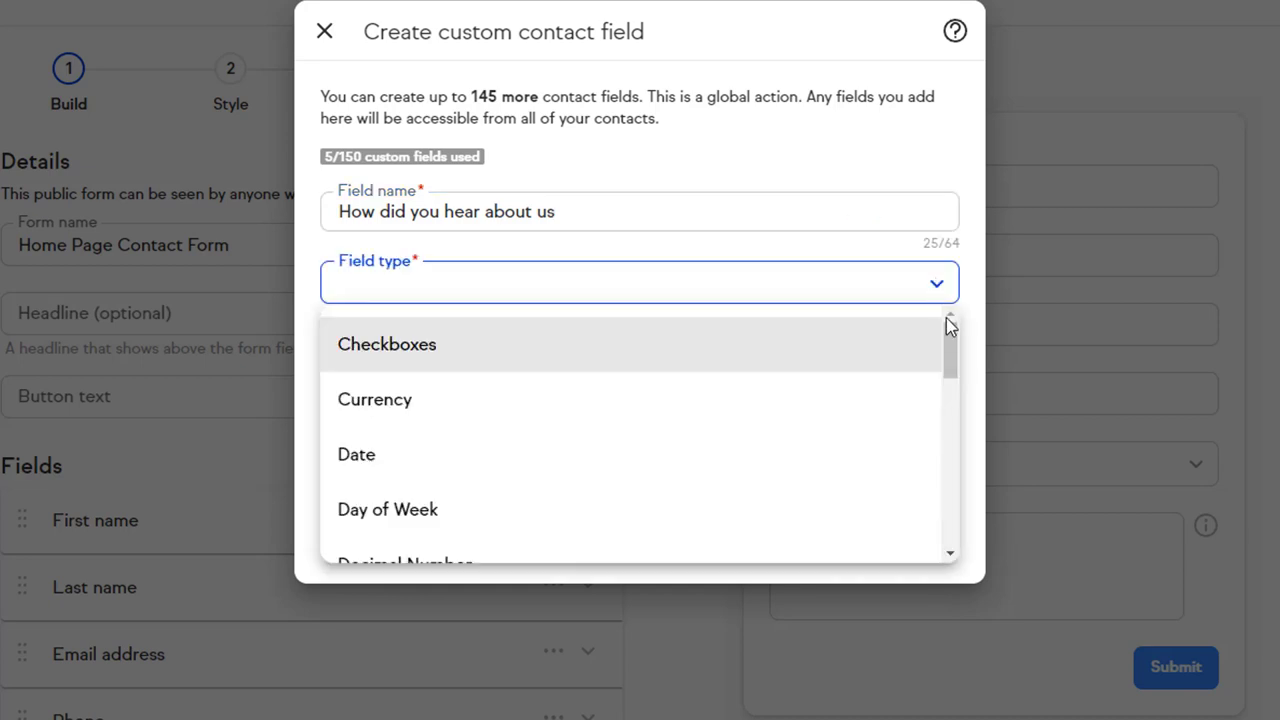
{"action": "left_click_drag", "start_coordinate": [948, 352], "coordinate": [948, 392]}
{"action": "left_click", "coordinate": [856, 395]}
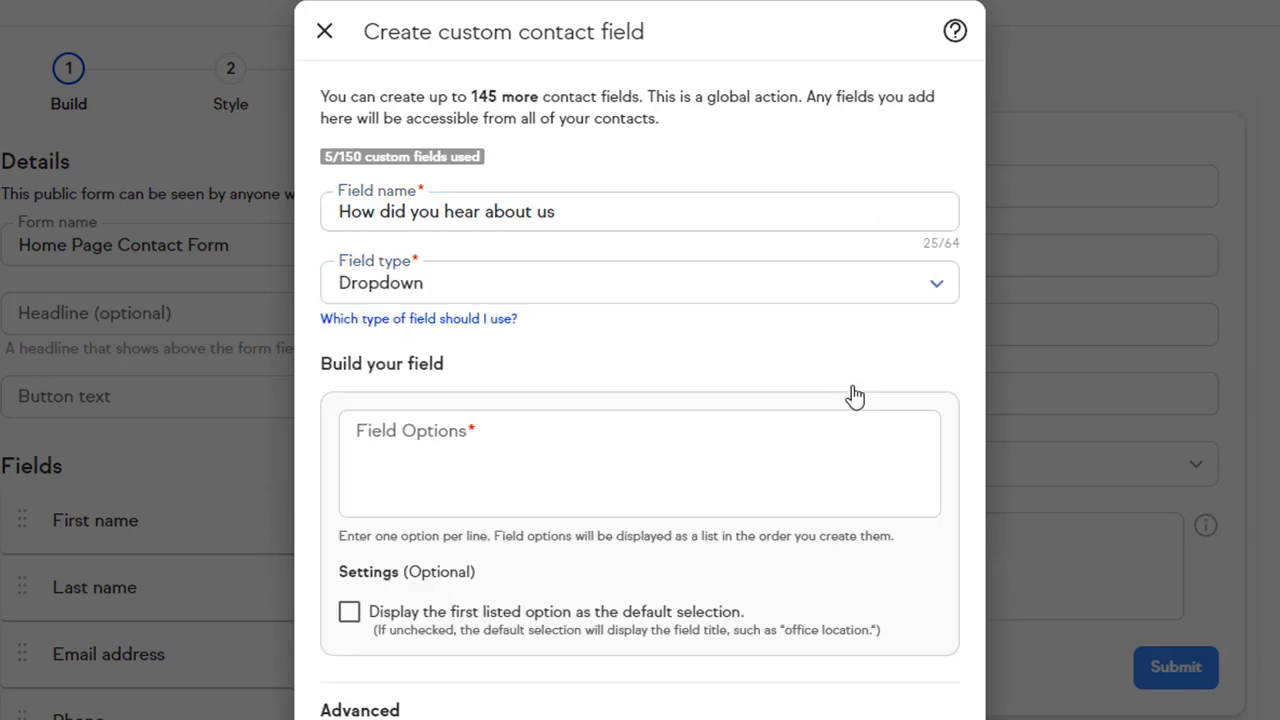
- Enter the three source options, mark the field Always shown, and create it
{"action": "left_click", "coordinate": [531, 449]}
{"action": "type", "text": "Google (Web Search) Friend or Family Social Media"}
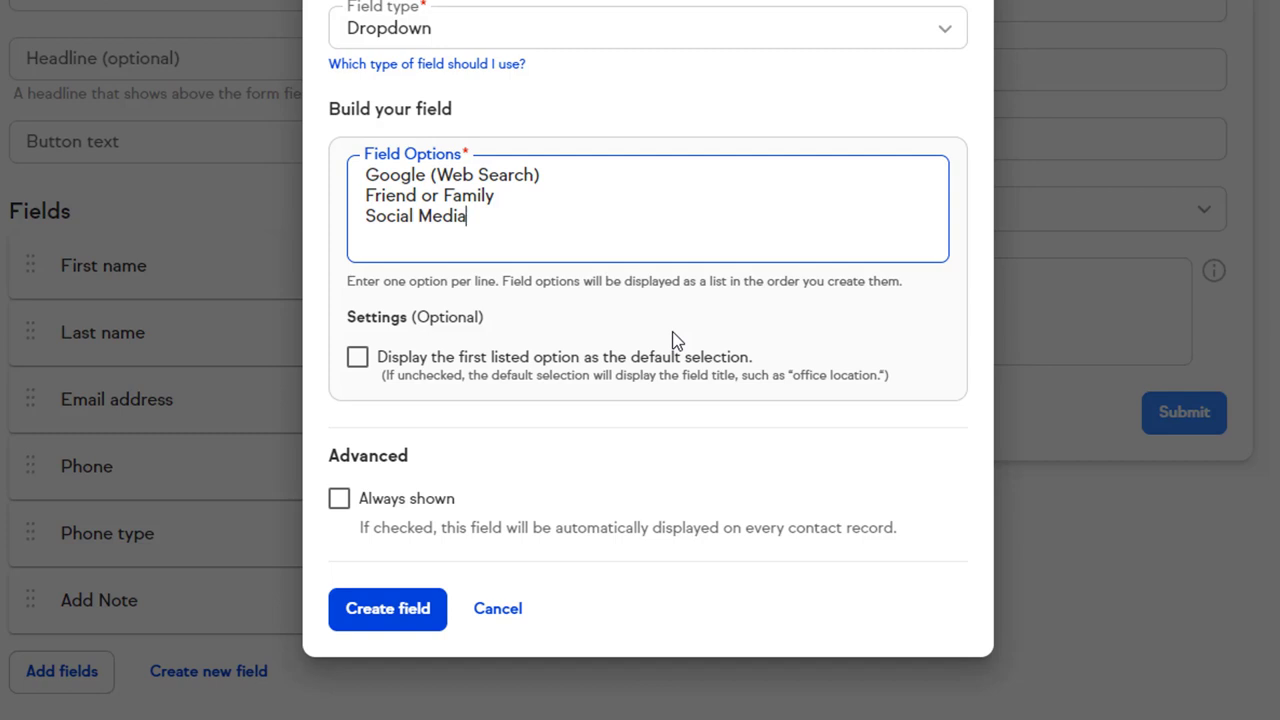
{"action": "left_click", "coordinate": [339, 499]}
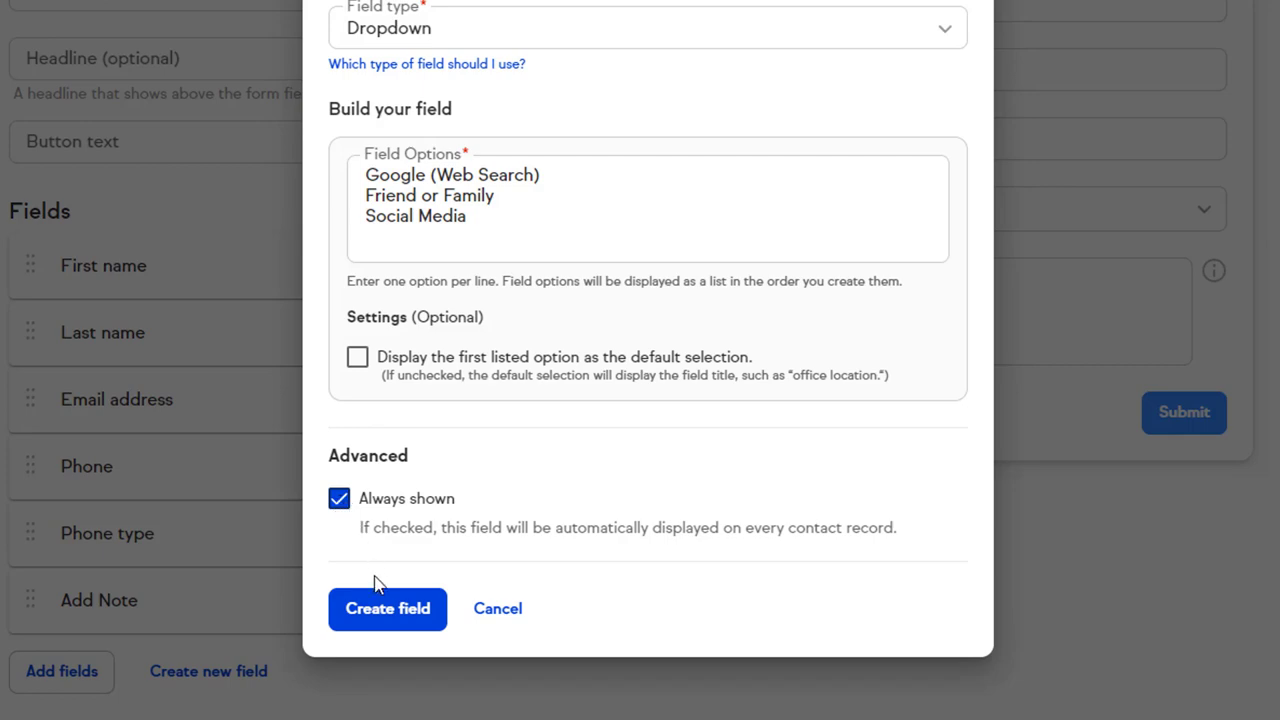
{"action": "left_click", "coordinate": [378, 621]}
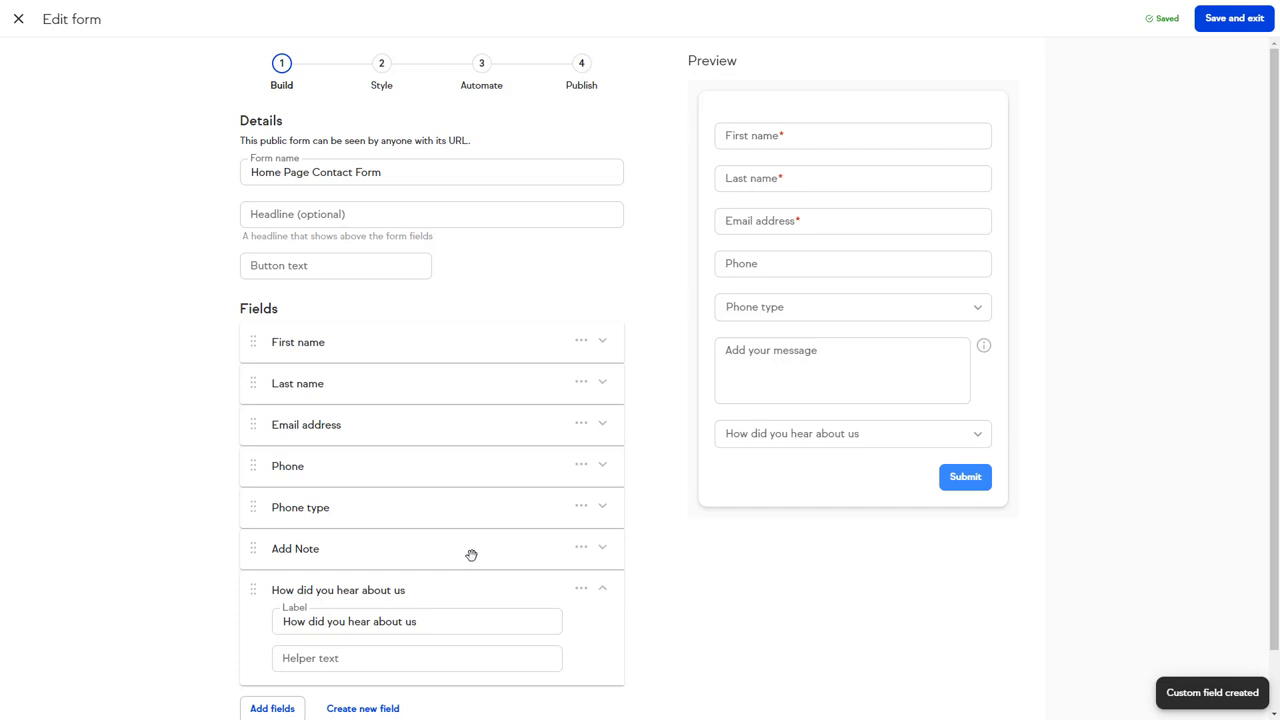
- Pass the Style step with Display company logo left unchecked and advance to Automate
{"action": "scroll", "coordinate": [471, 555], "scroll_direction": "down", "scroll_amount": 1}
{"action": "left_click", "coordinate": [270, 693]}
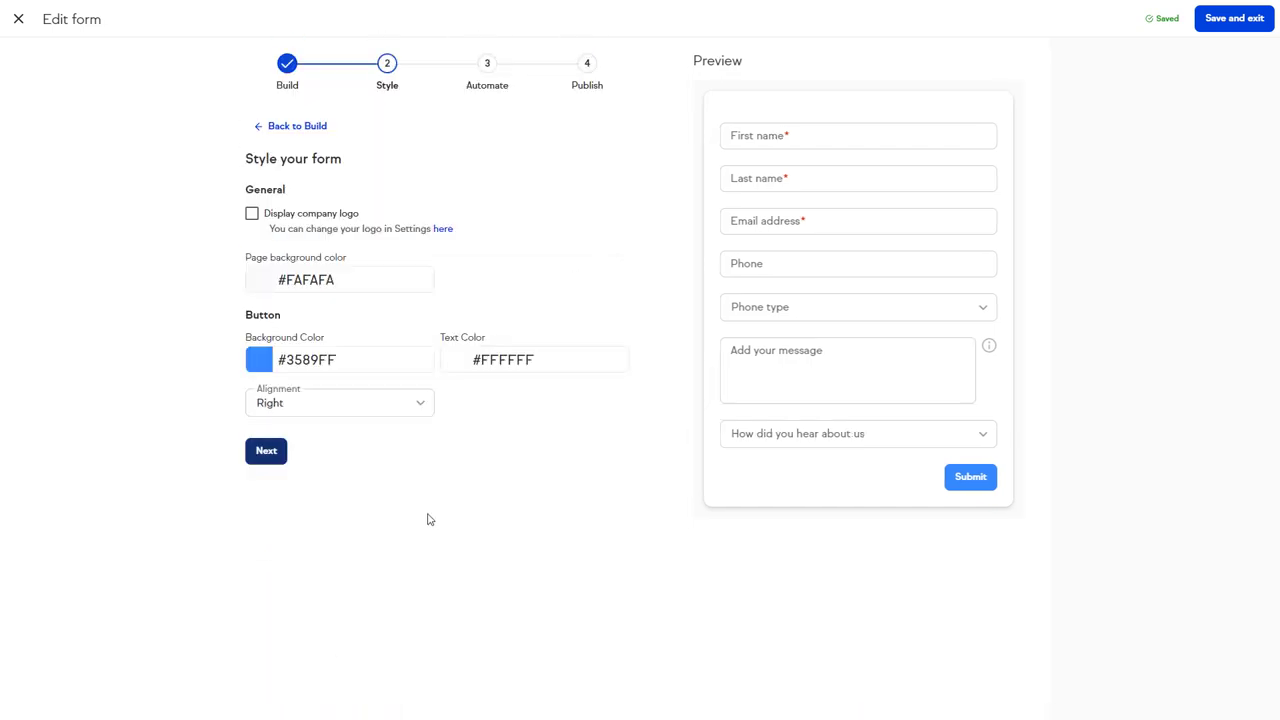
{"action": "left_click", "coordinate": [252, 214]}
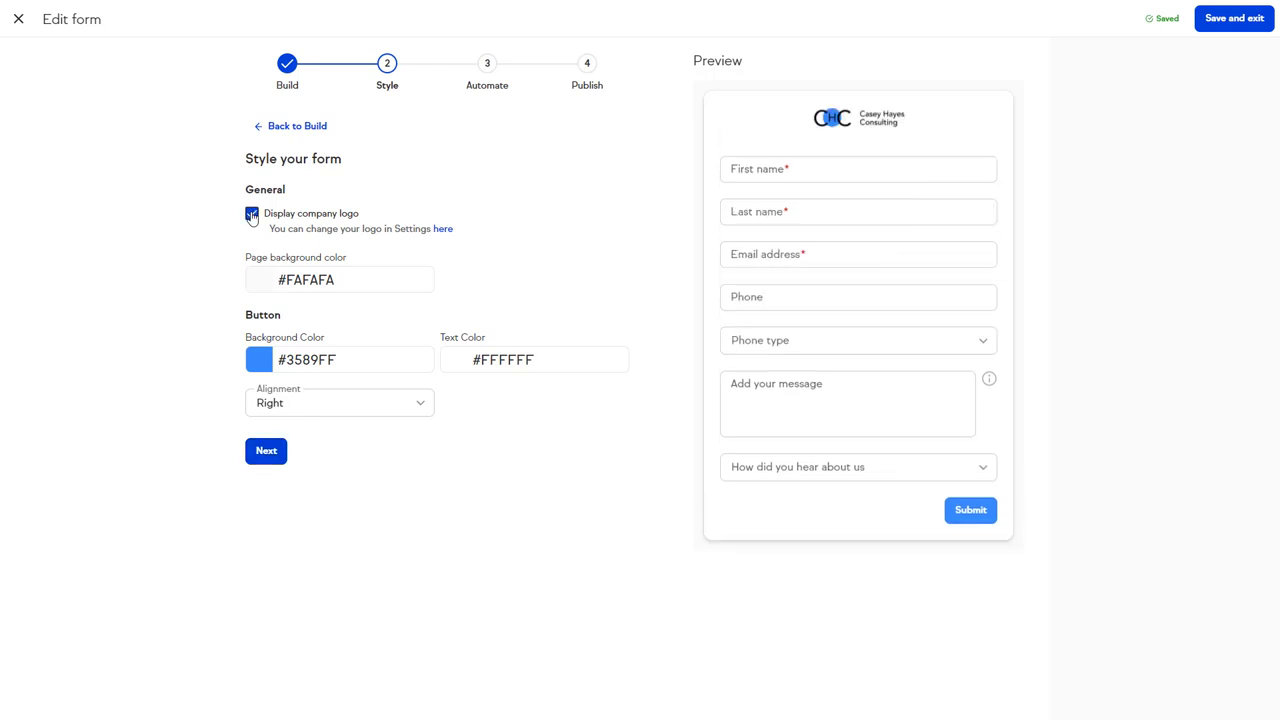
{"action": "left_click", "coordinate": [252, 214]}
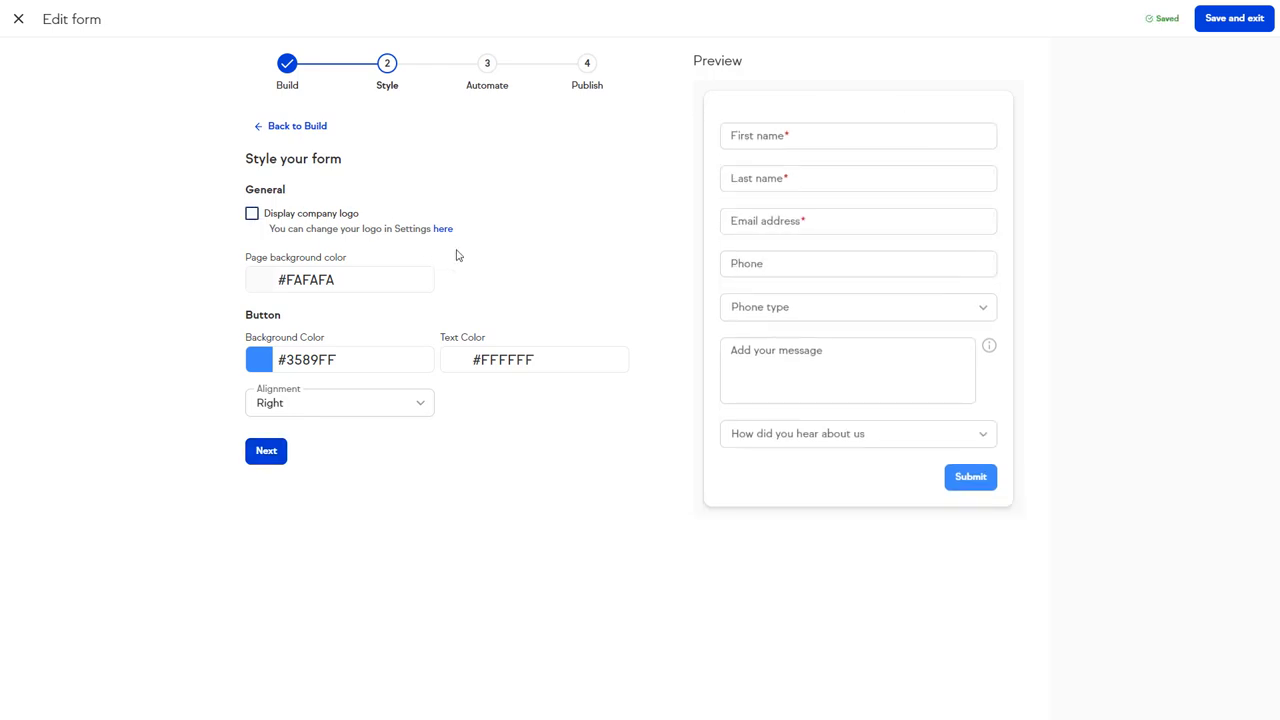
{"action": "left_click", "coordinate": [266, 452]}
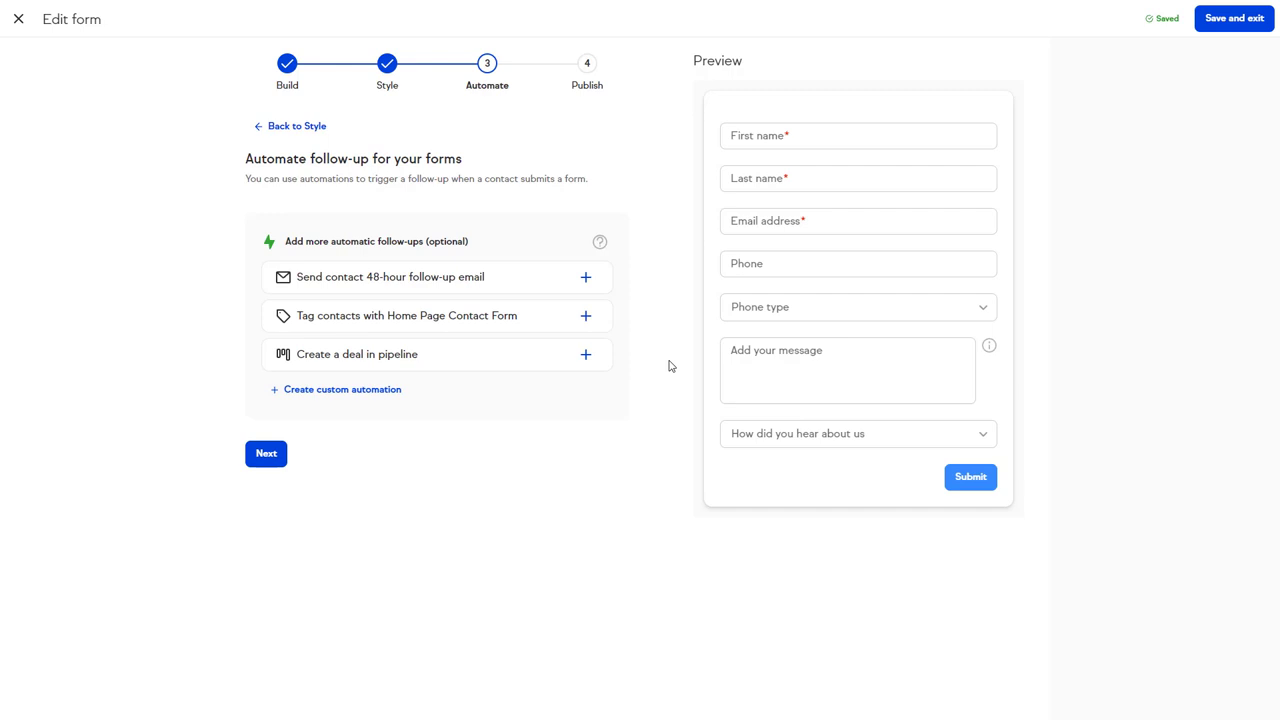
- Add the 48-hour follow-up email automation, review its email and delay, preview it, and publish
{"action": "left_click", "coordinate": [586, 278]}
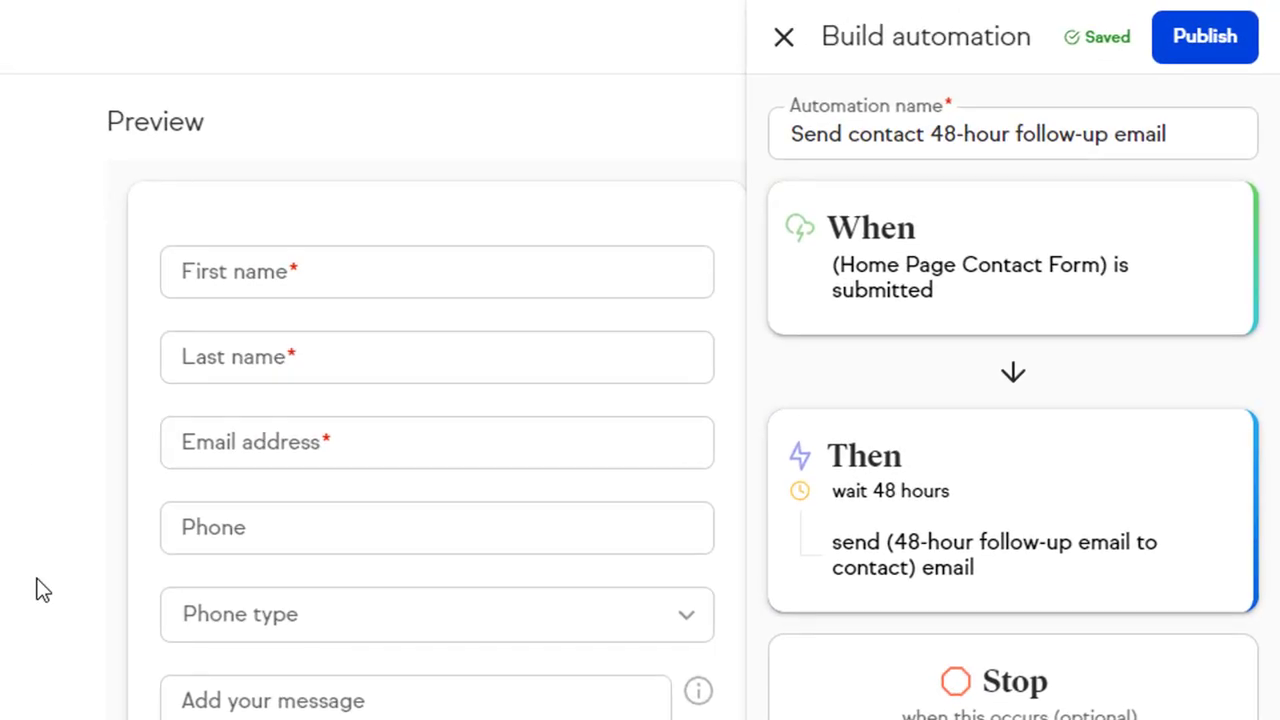
{"action": "left_click", "coordinate": [988, 538]}
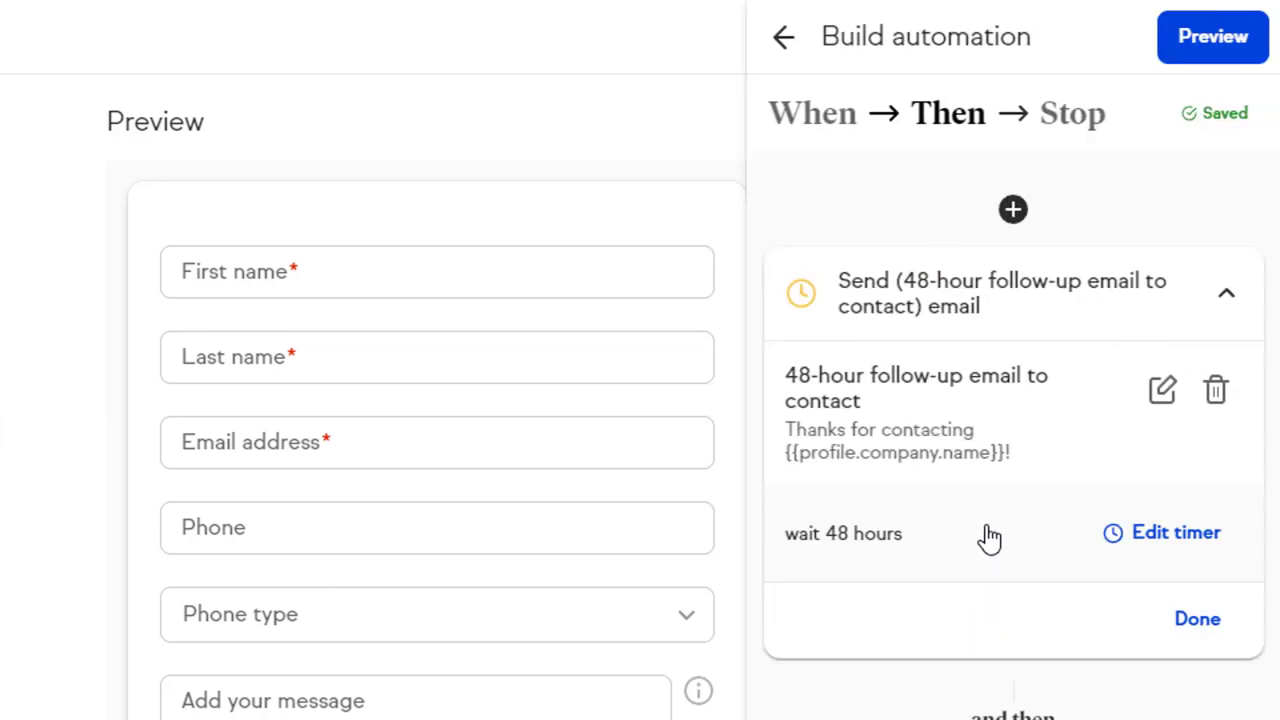
{"action": "left_click", "coordinate": [1161, 392]}
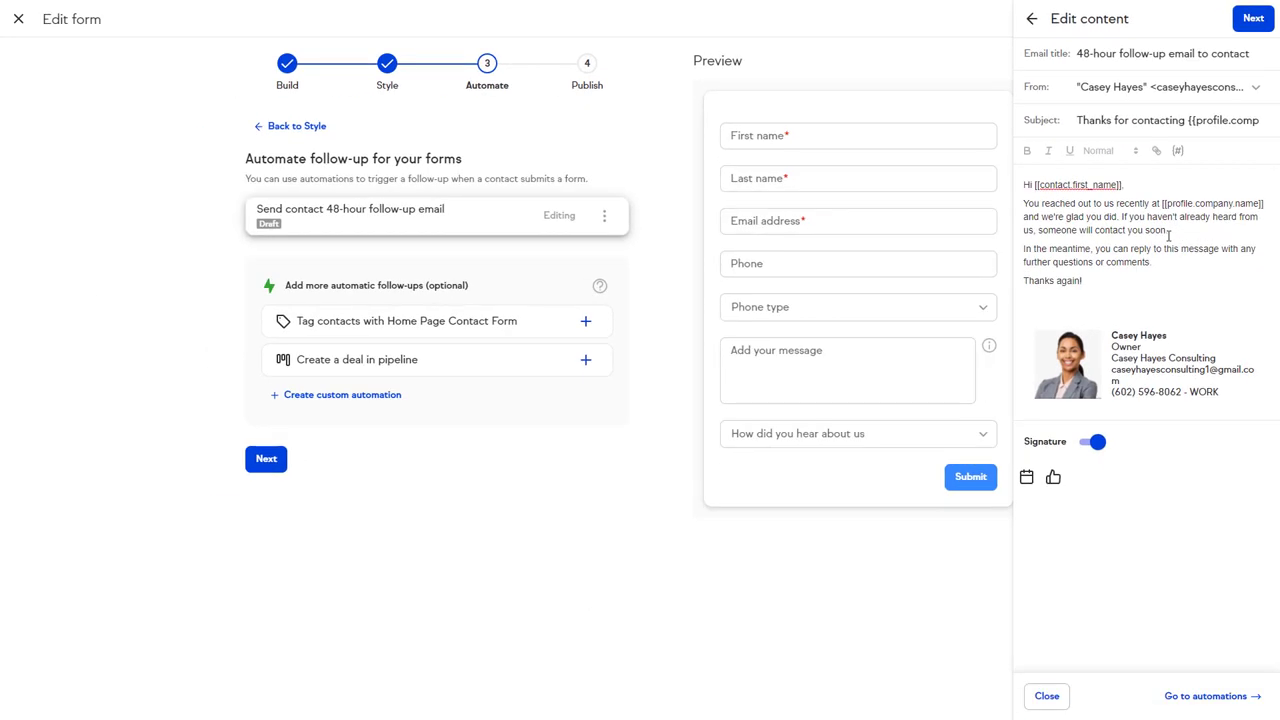
{"action": "left_click", "coordinate": [1253, 19]}
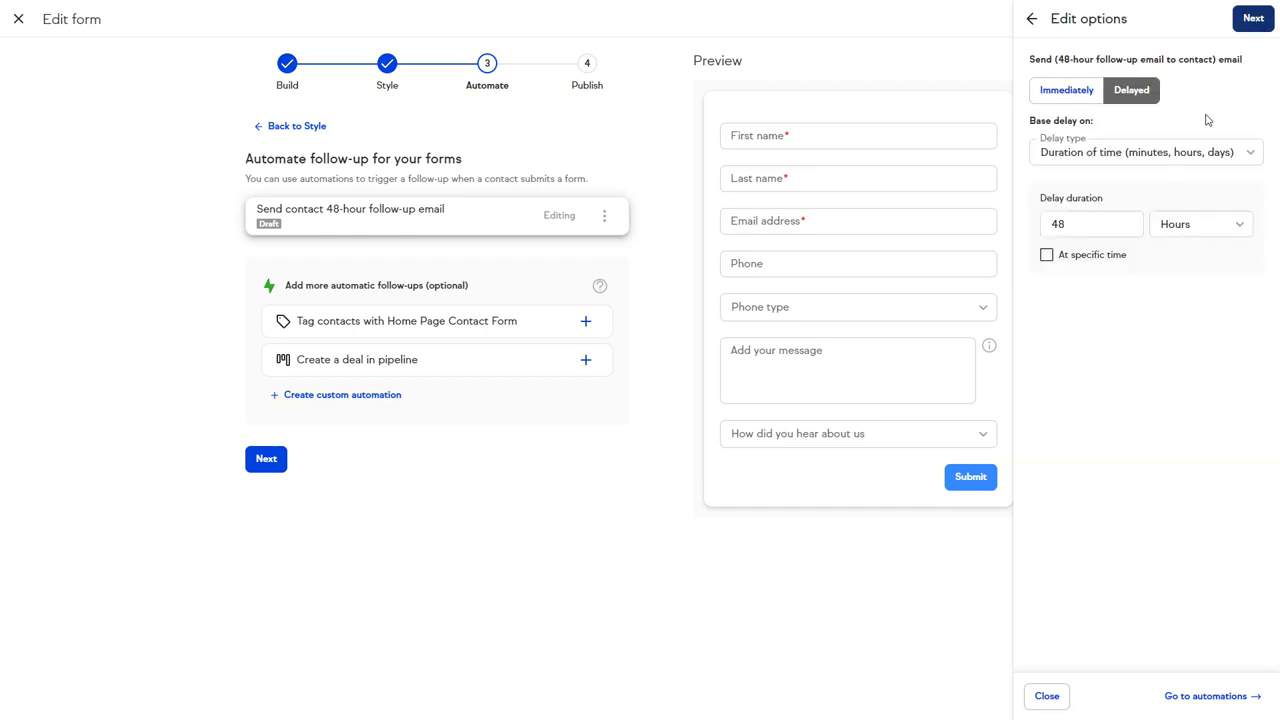
{"action": "left_click", "coordinate": [1253, 19]}
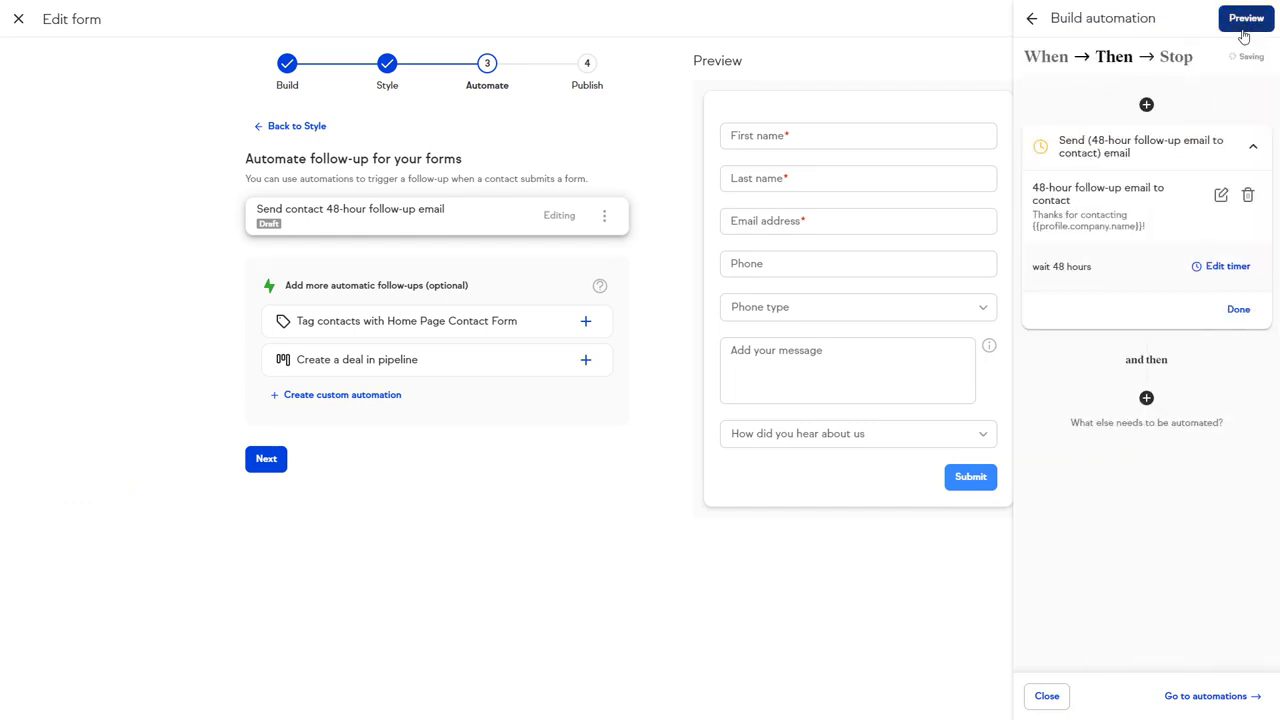
{"action": "left_click", "coordinate": [1236, 310]}
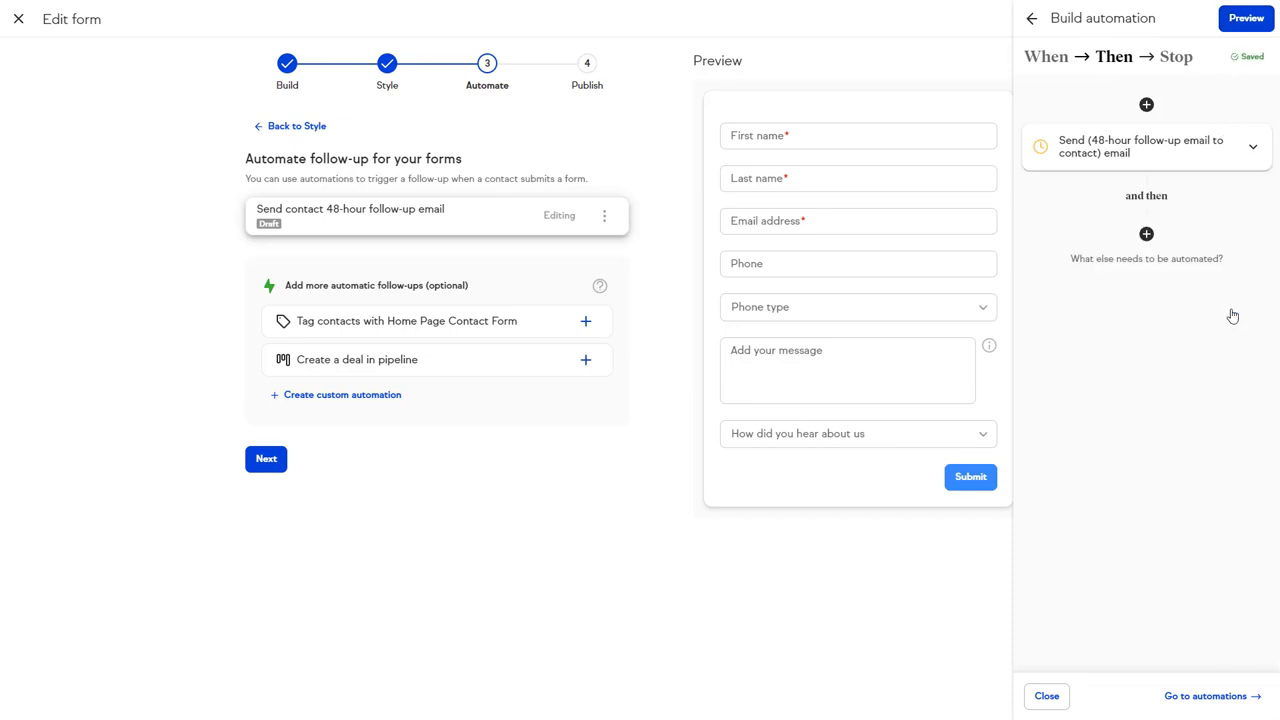
{"action": "left_click", "coordinate": [1246, 19]}
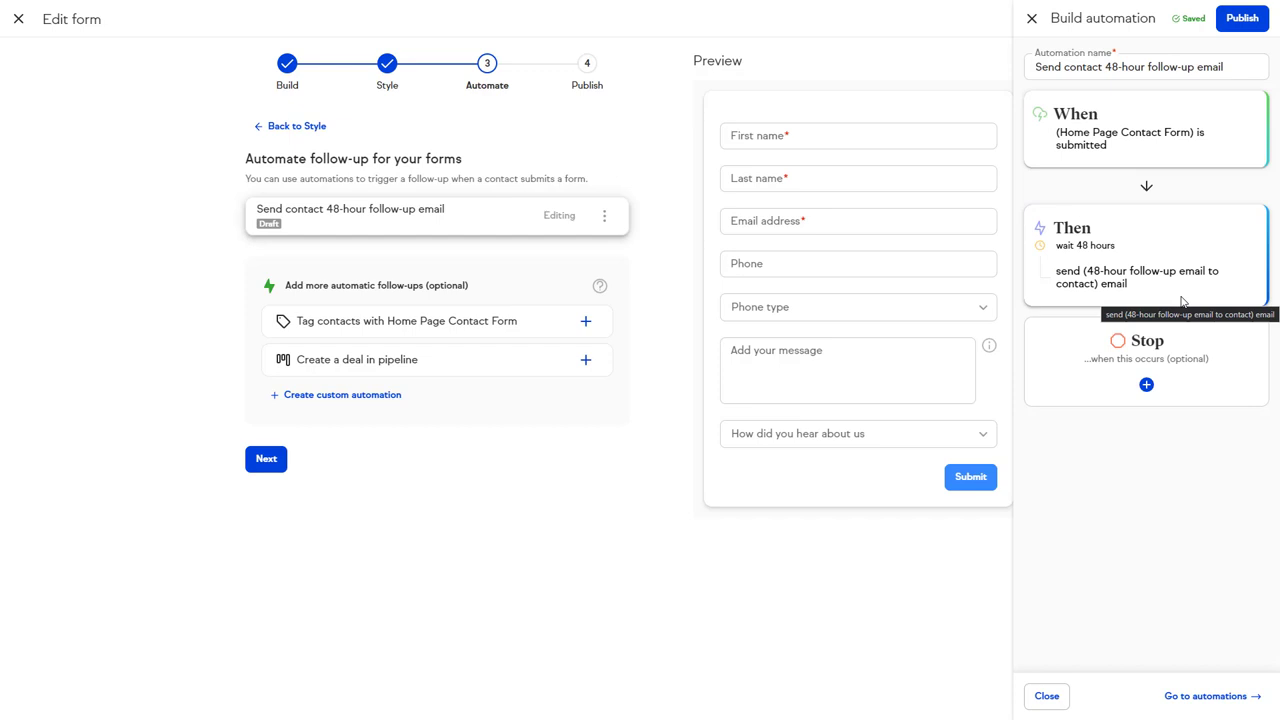
{"action": "left_click", "coordinate": [1229, 24]}
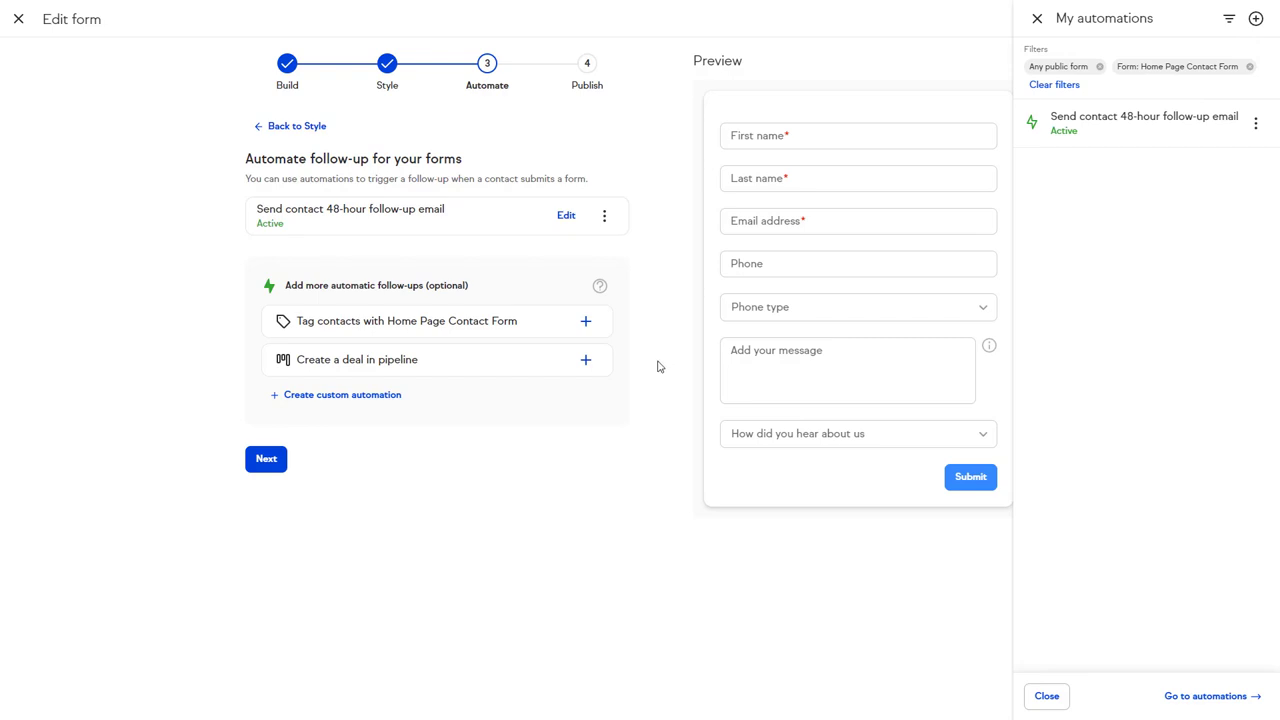
- Browse a custom automation's Then actions without saving, then advance the form to Publish
{"action": "left_click", "coordinate": [375, 403]}
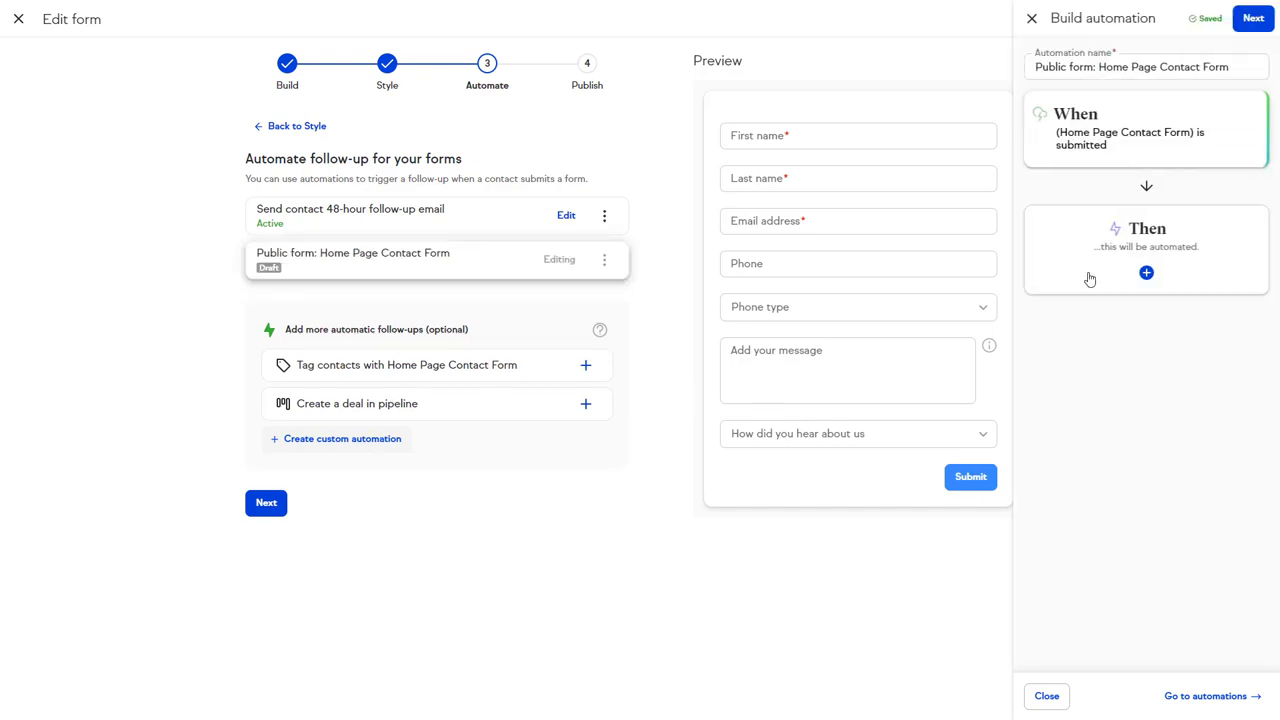
{"action": "left_click", "coordinate": [1092, 270]}
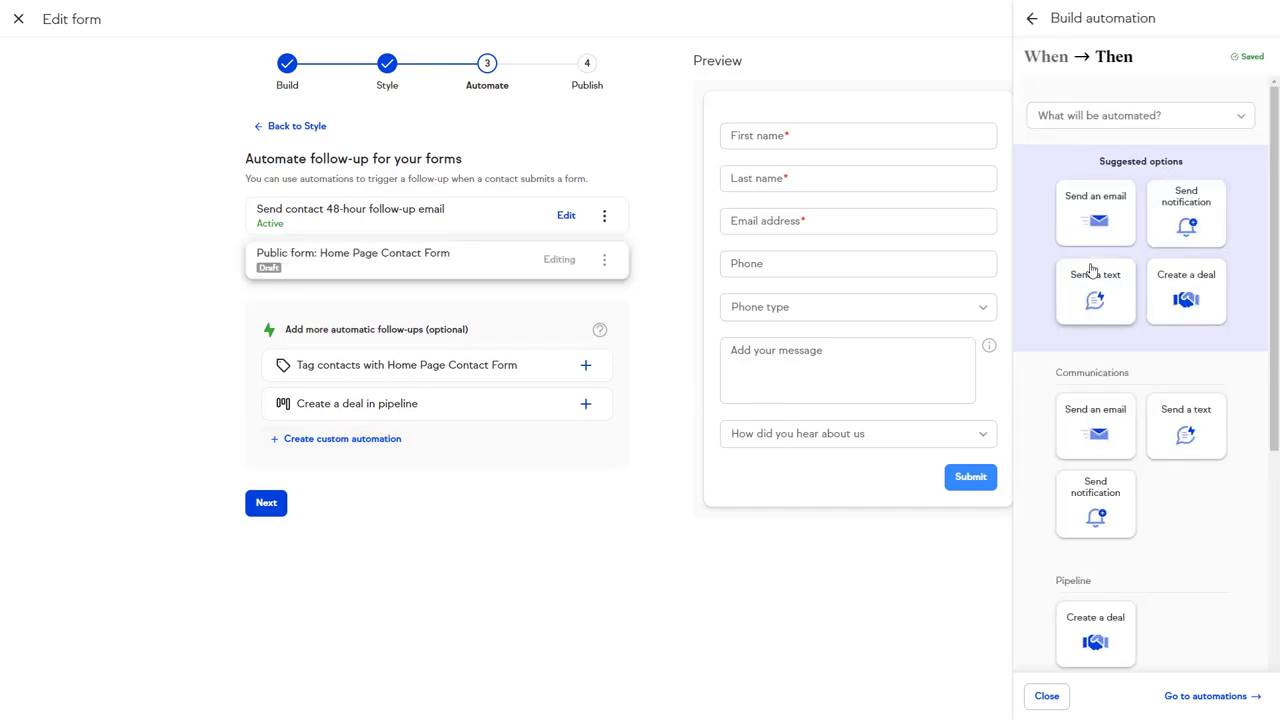
{"action": "mouse_move", "coordinate": [1275, 248]}
{"action": "left_mouse_down"}
{"action": "mouse_move", "coordinate": [1277, 521]}
{"action": "mouse_move", "coordinate": [1277, 230]}
{"action": "left_mouse_up"}
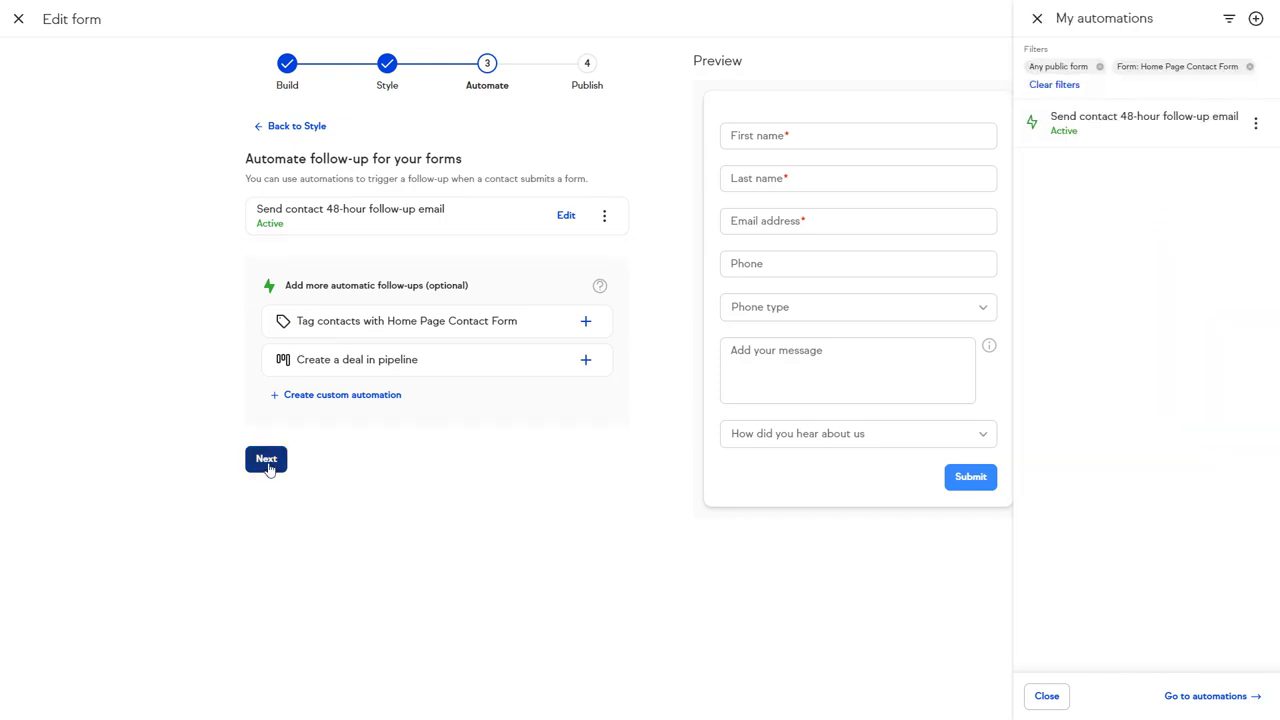
{"action": "left_click", "coordinate": [268, 461]}
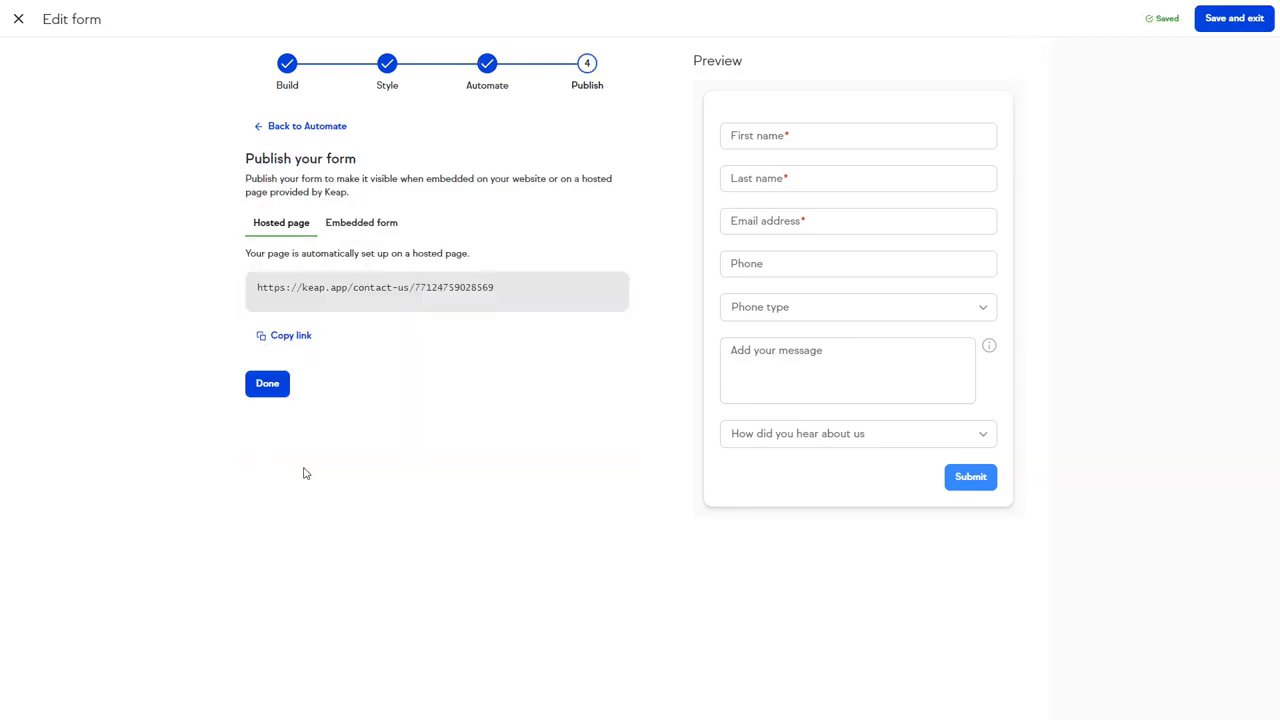
- Copy the Embedded form code and test the website dropdown by picking Friend or Family
{"action": "left_click", "coordinate": [361, 225]}
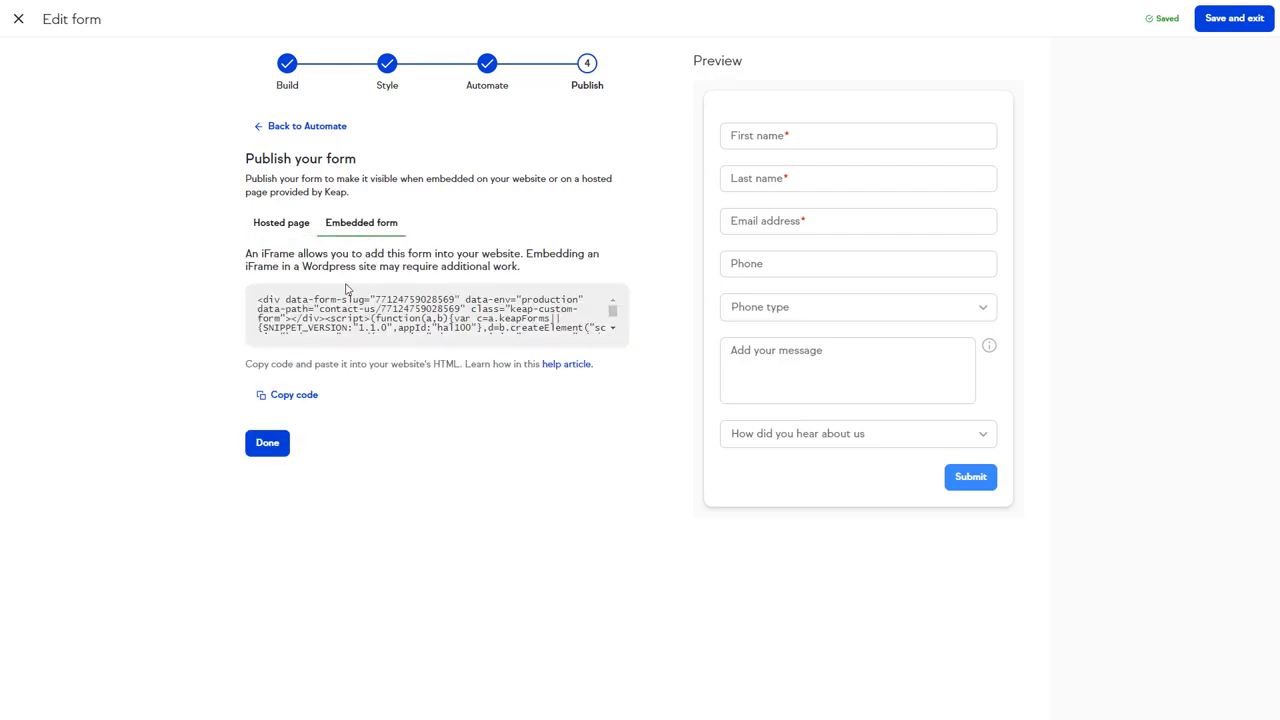
{"action": "left_click", "coordinate": [298, 395]}
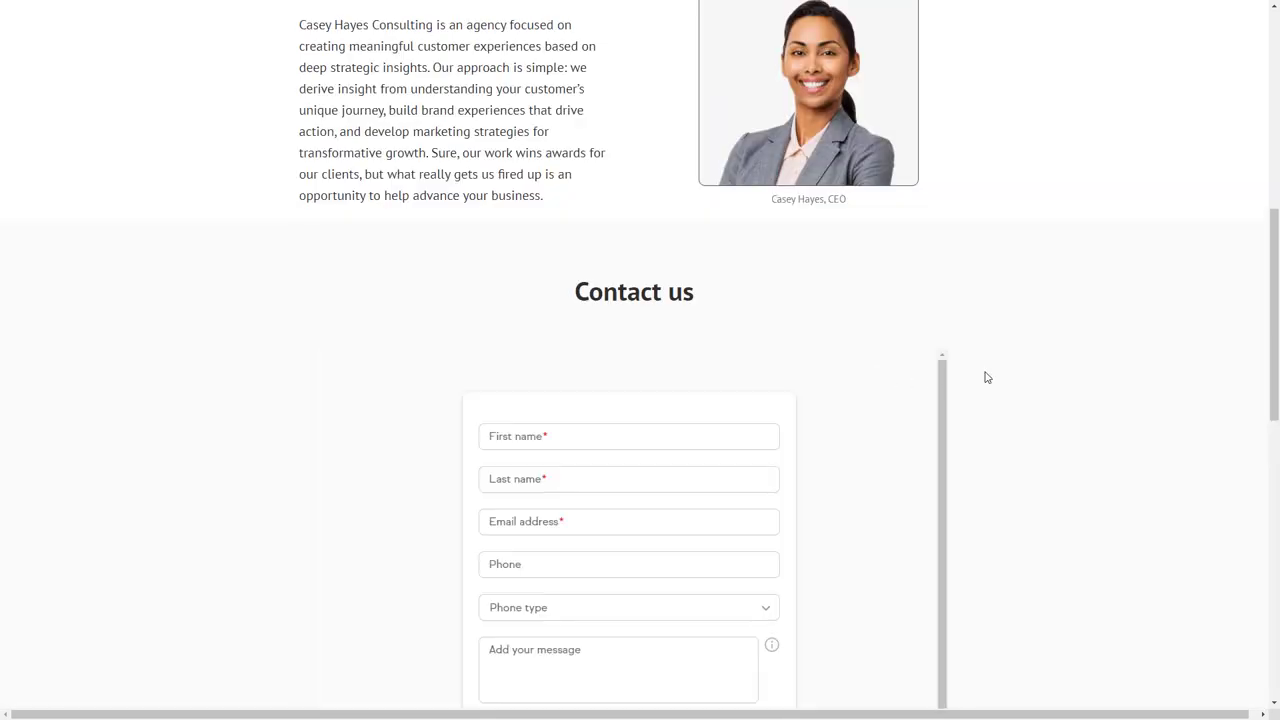
{"action": "scroll", "coordinate": [985, 377], "scroll_direction": "down", "scroll_amount": 1}
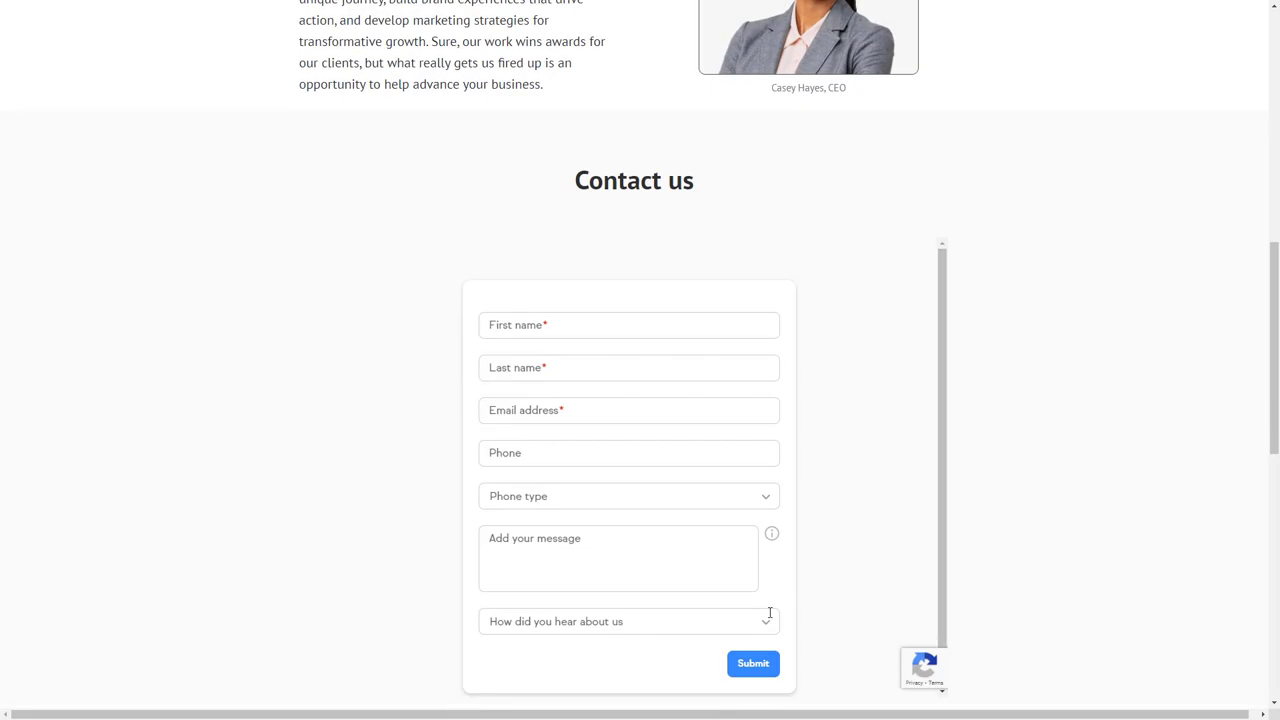
{"action": "left_click", "coordinate": [766, 622]}
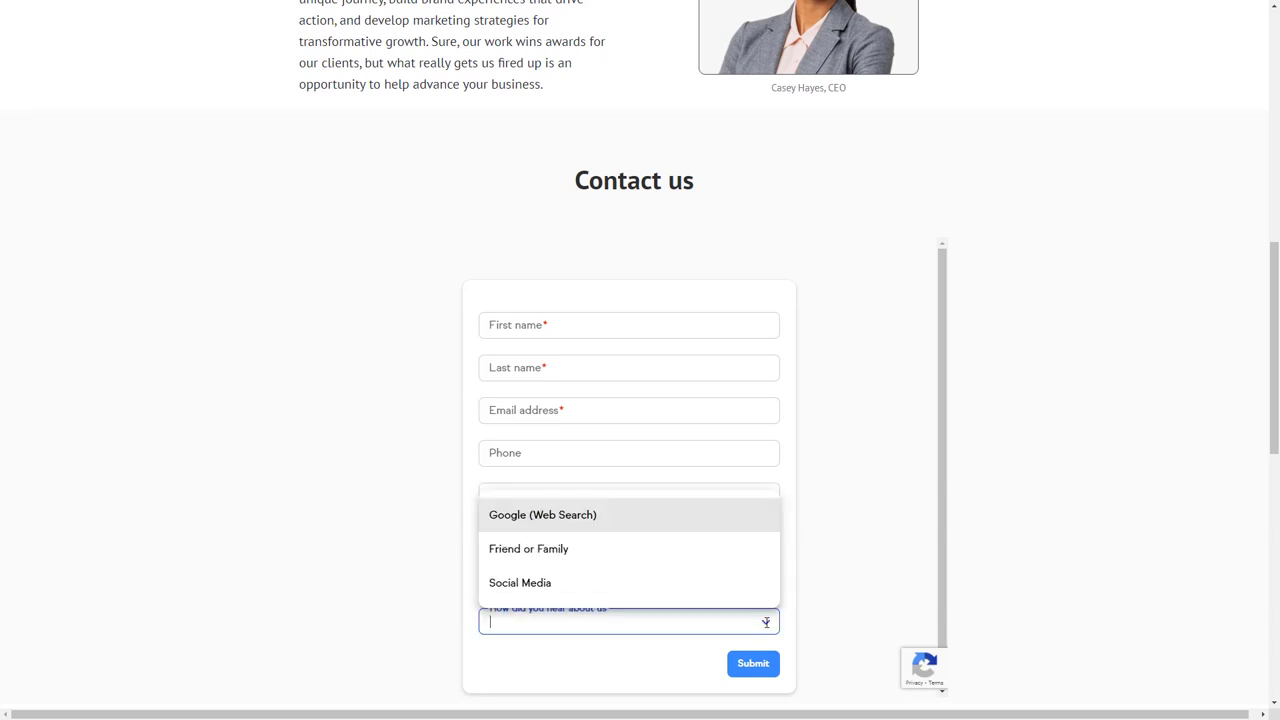
{"action": "left_click", "coordinate": [709, 548]}
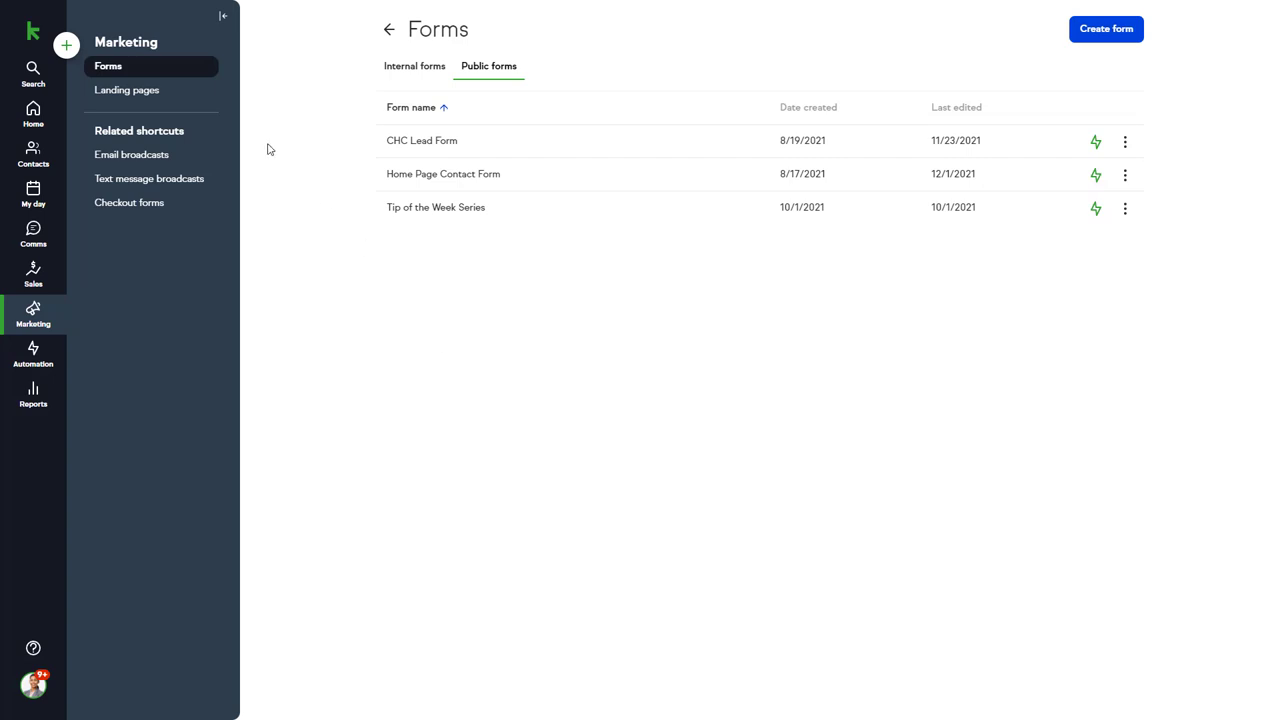
- Open the course signup page from Landing pages and scroll through its content in the editor
{"action": "left_click", "coordinate": [160, 95]}
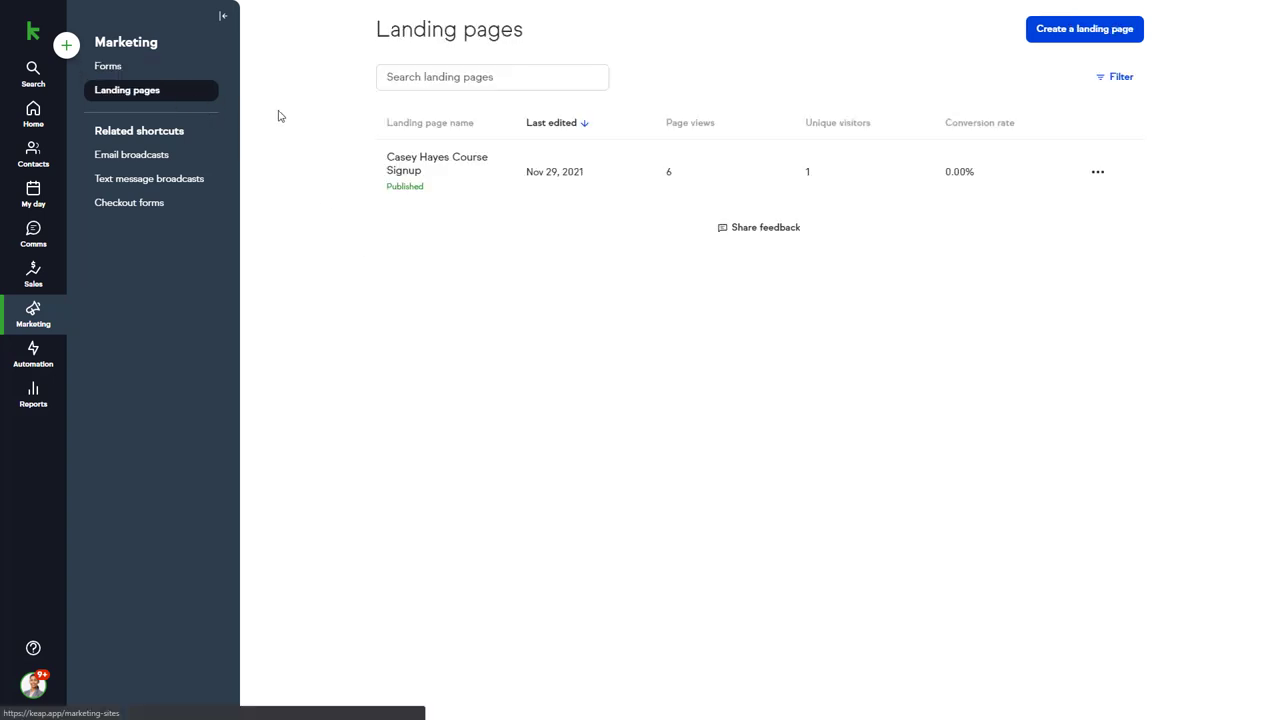
{"action": "left_click", "coordinate": [530, 171]}
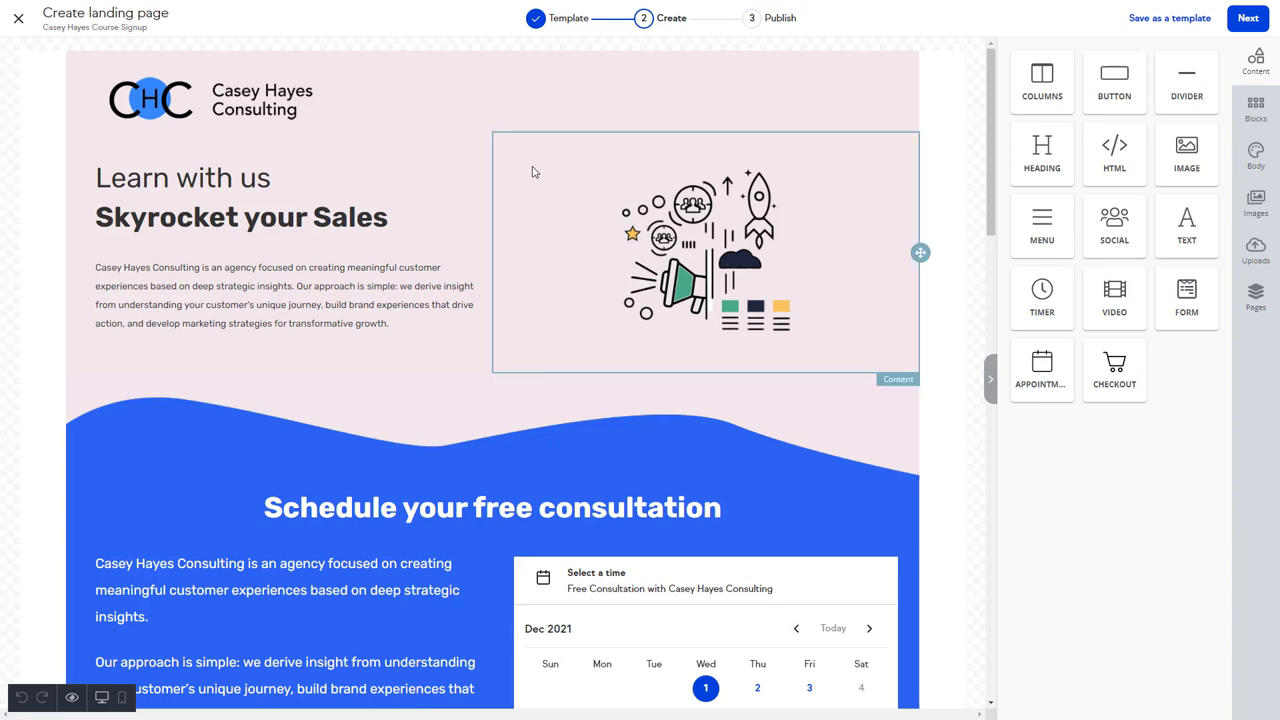
{"action": "left_click_drag", "start_coordinate": [992, 160], "coordinate": [992, 192]}
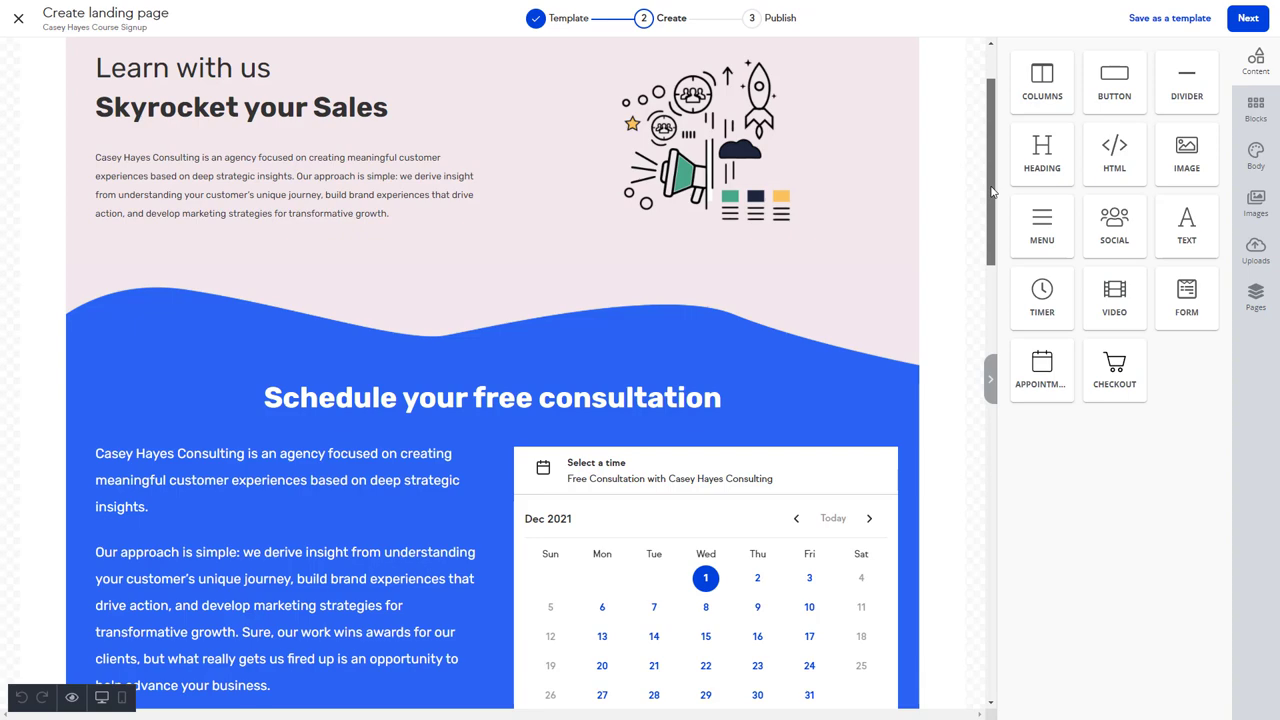
{"action": "left_click_drag", "start_coordinate": [992, 192], "coordinate": [992, 266]}
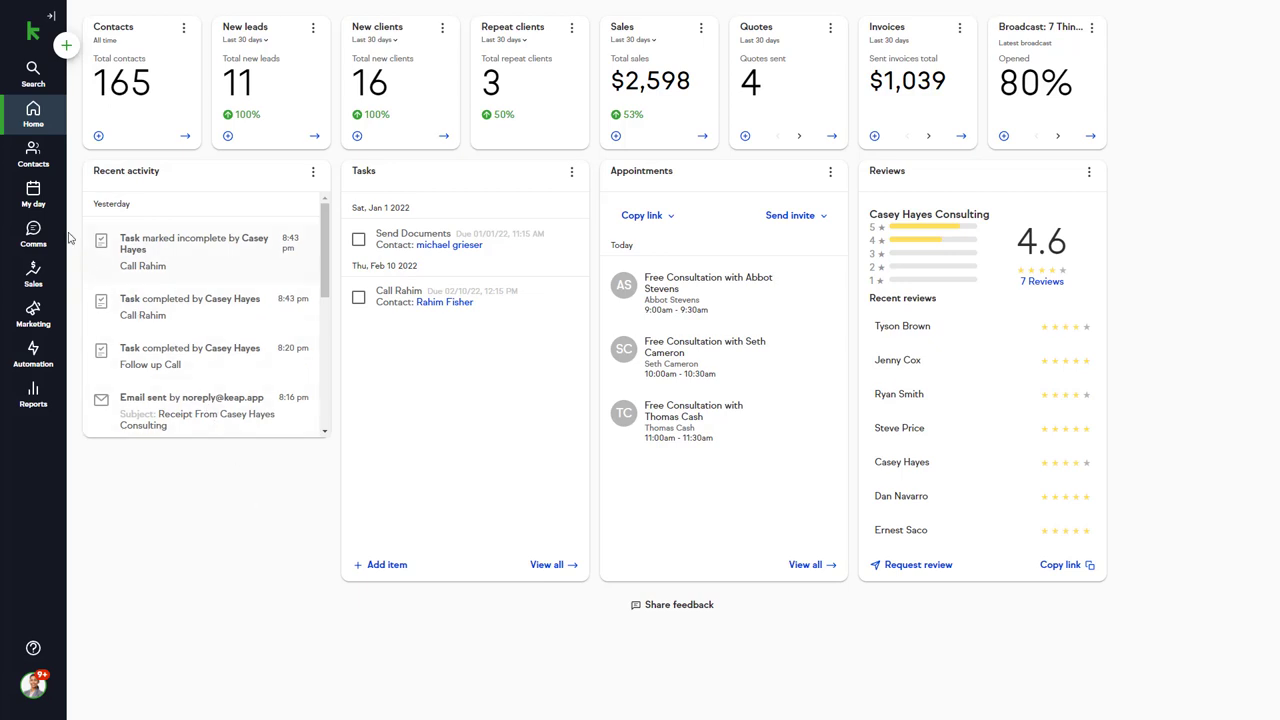
- Set the new booking link's location to Online using My Zoom meeting link, then continue
{"action": "left_click", "coordinate": [42, 203]}
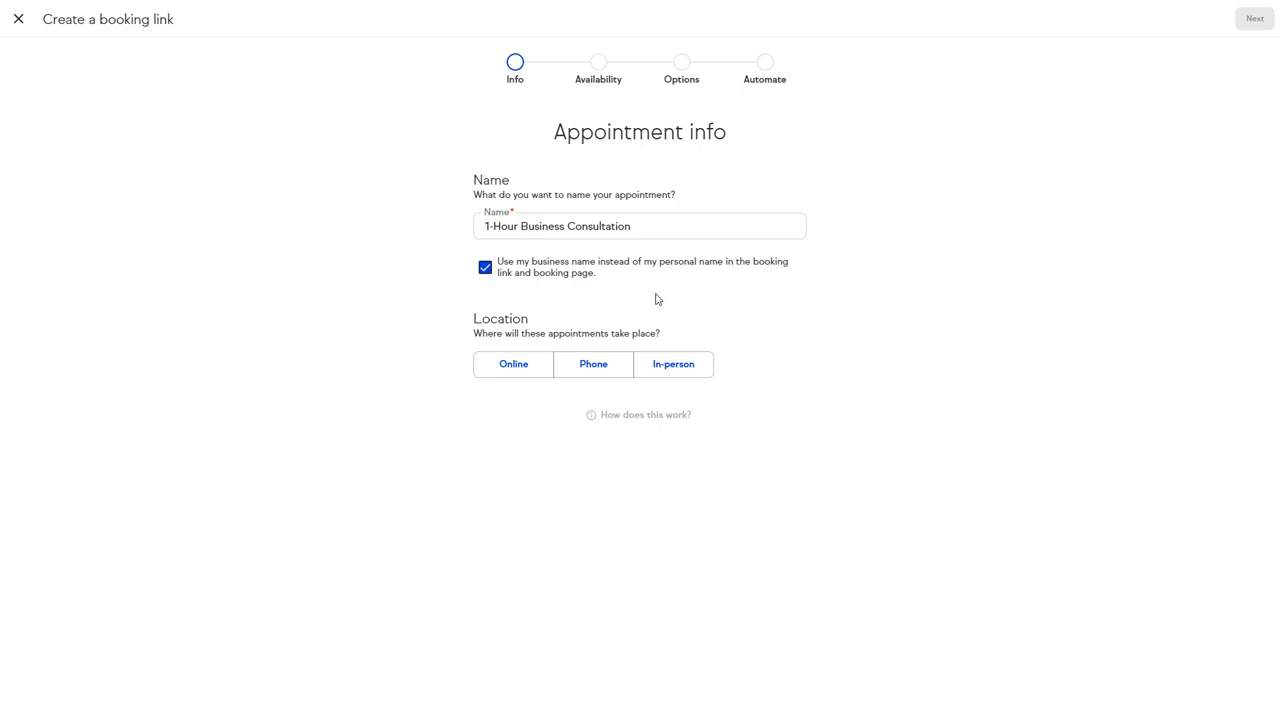
{"action": "left_click", "coordinate": [526, 371]}
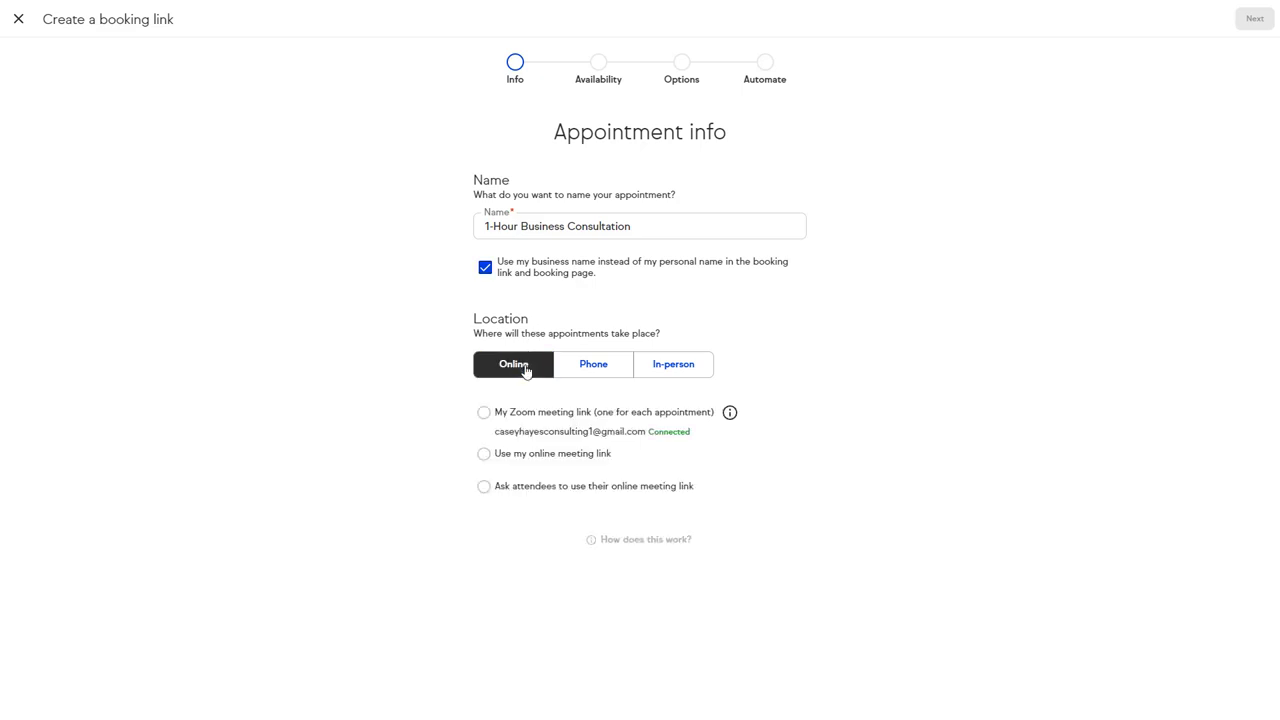
{"action": "left_click", "coordinate": [483, 415]}
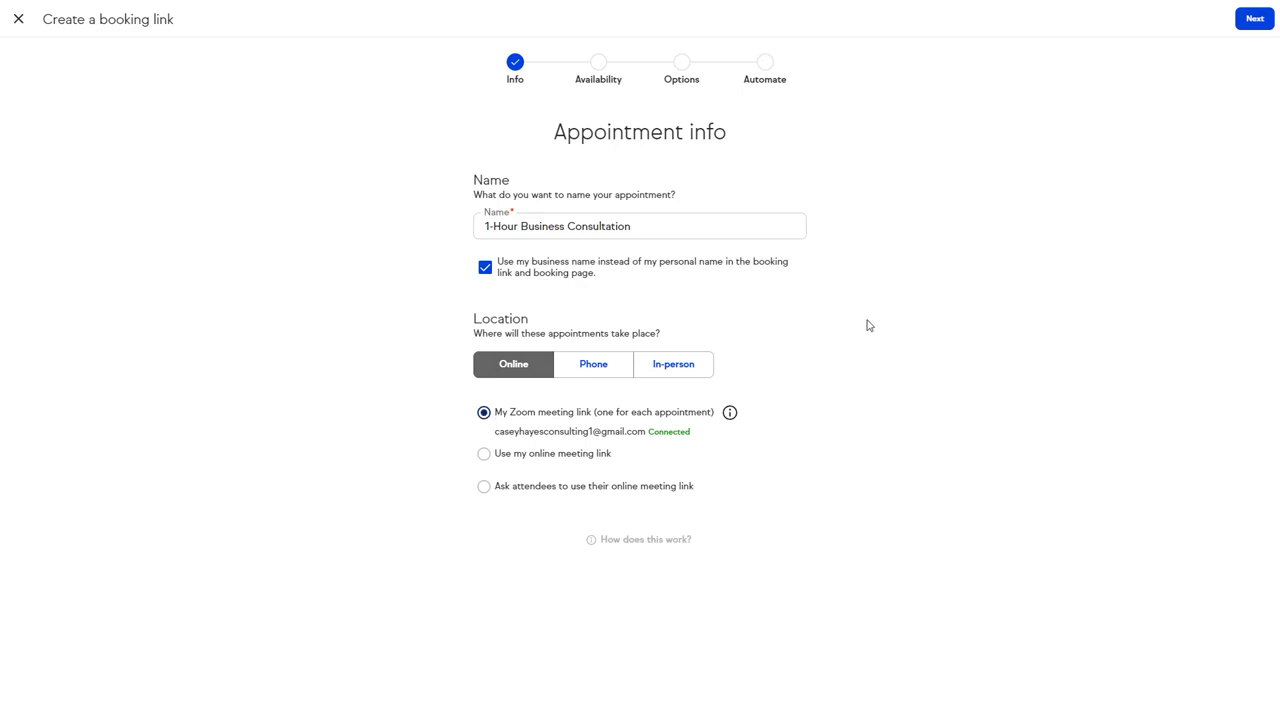
{"action": "left_click", "coordinate": [1253, 24]}
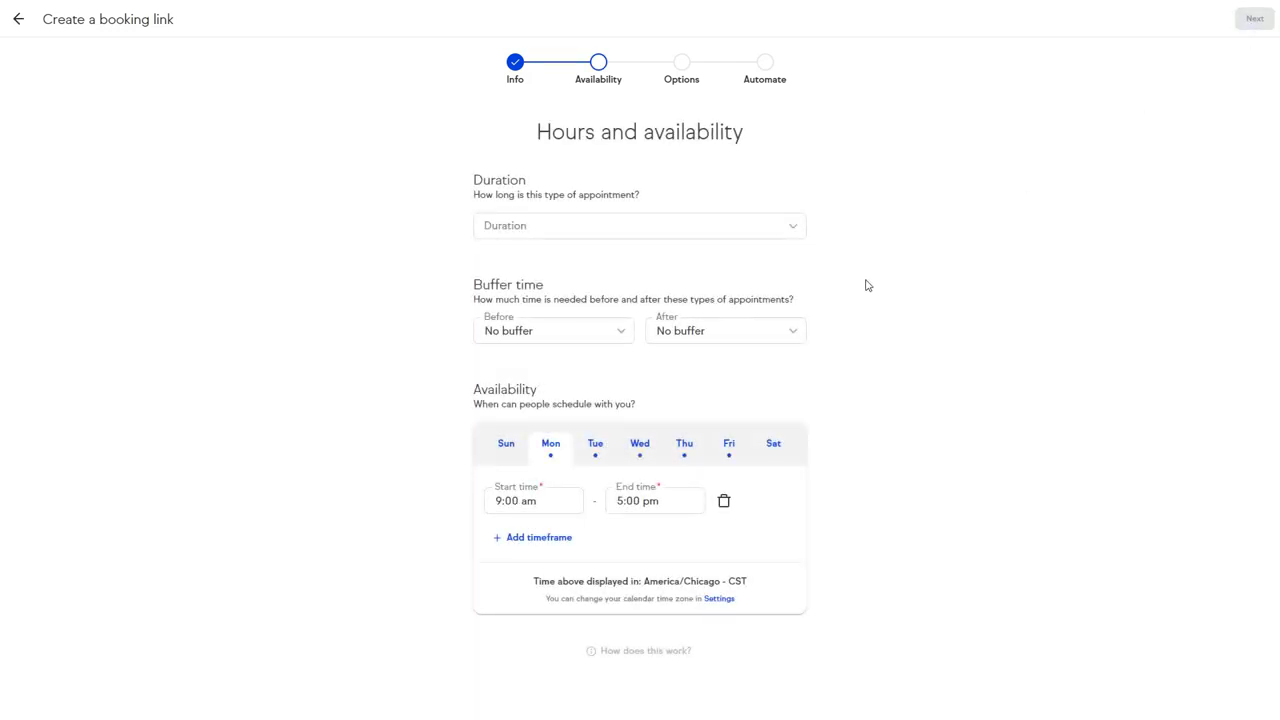
- Set a 1-hour duration with 15-minute before and after buffers, checking Tuesday and Wednesday hours
{"action": "left_click", "coordinate": [791, 226]}
{"action": "left_click_drag", "start_coordinate": [801, 277], "coordinate": [740, 311]}
{"action": "left_click", "coordinate": [740, 311]}
{"action": "left_click", "coordinate": [618, 334]}
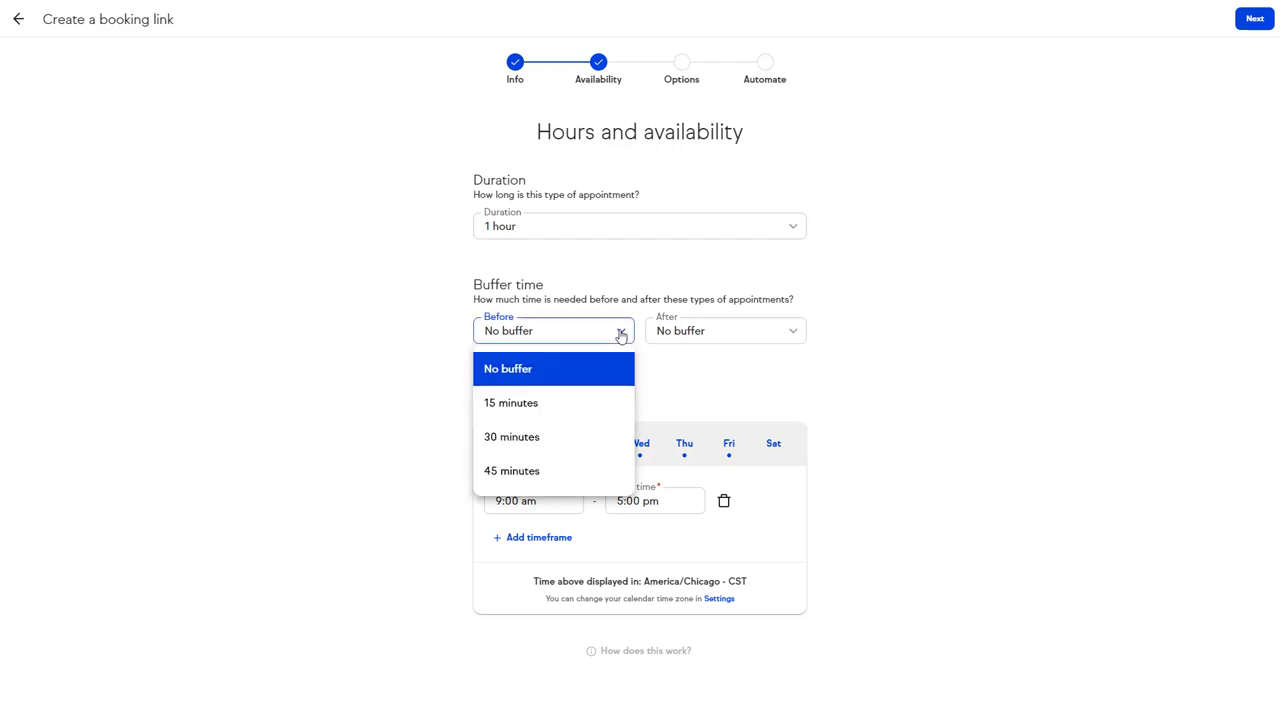
{"action": "left_click", "coordinate": [569, 406]}
{"action": "left_click", "coordinate": [792, 334]}
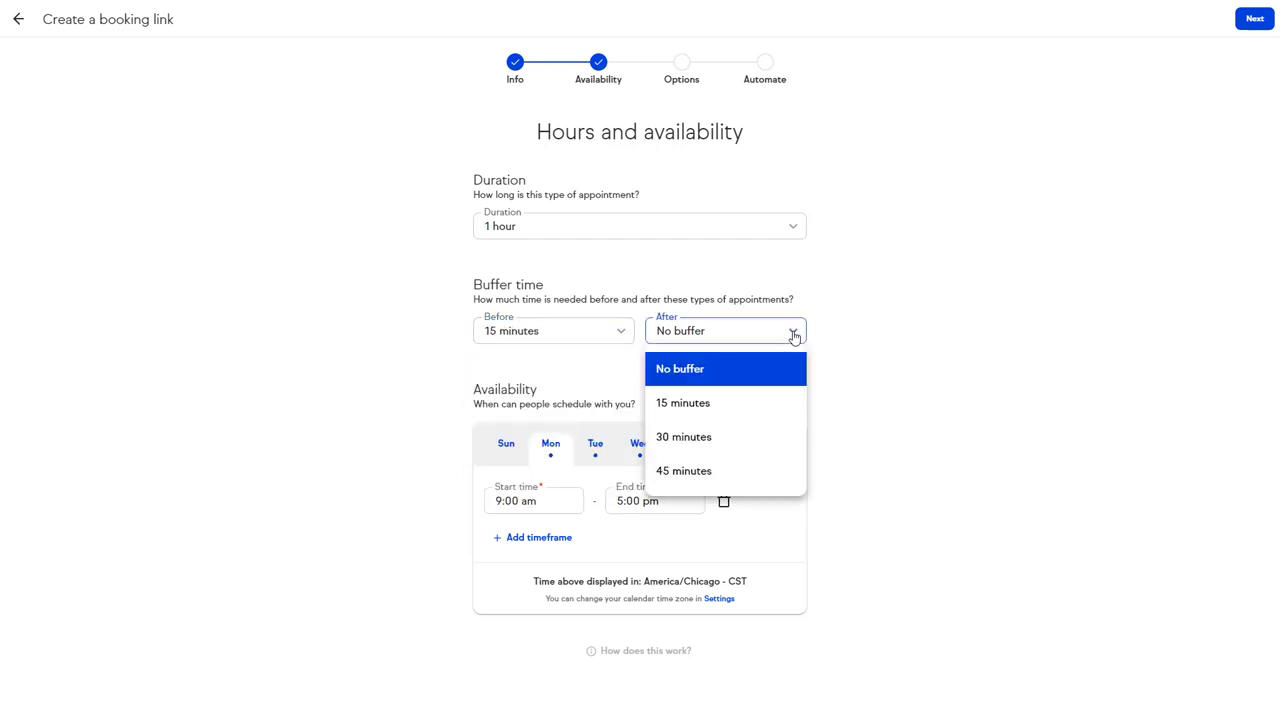
{"action": "left_click", "coordinate": [708, 404]}
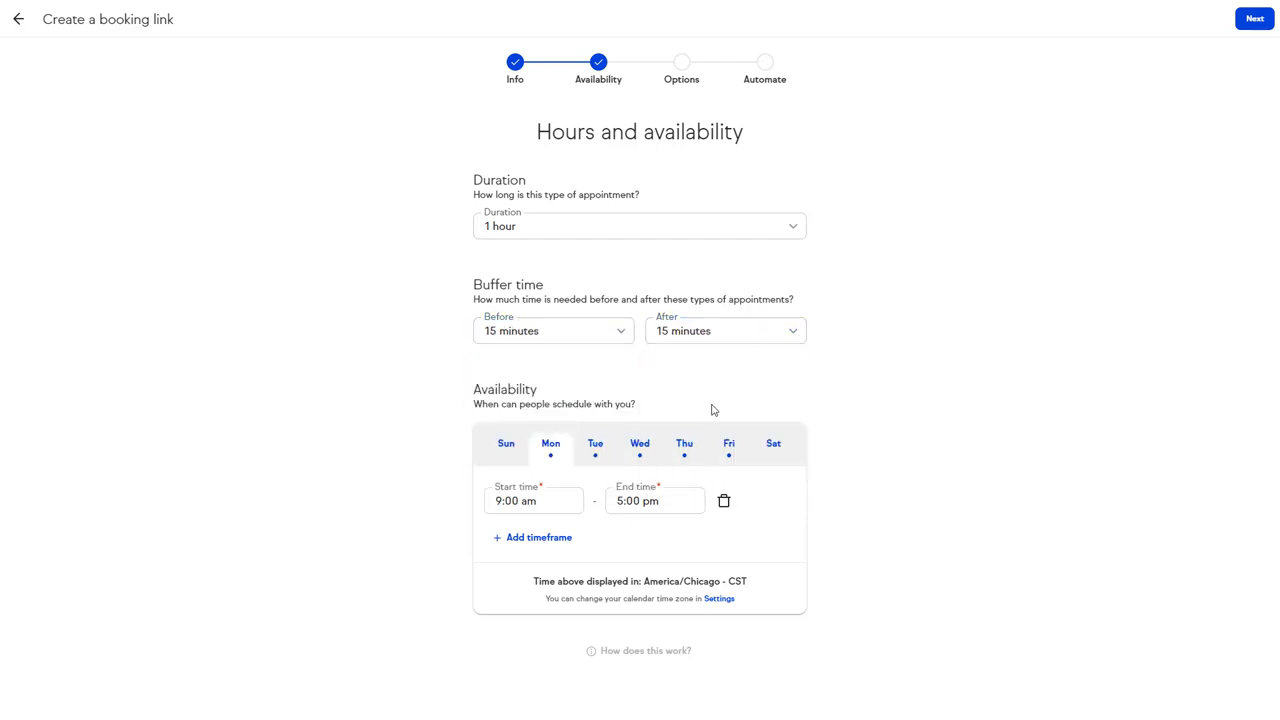
{"action": "left_click", "coordinate": [596, 452]}
{"action": "left_click", "coordinate": [639, 452]}
{"action": "left_click", "coordinate": [1250, 20]}
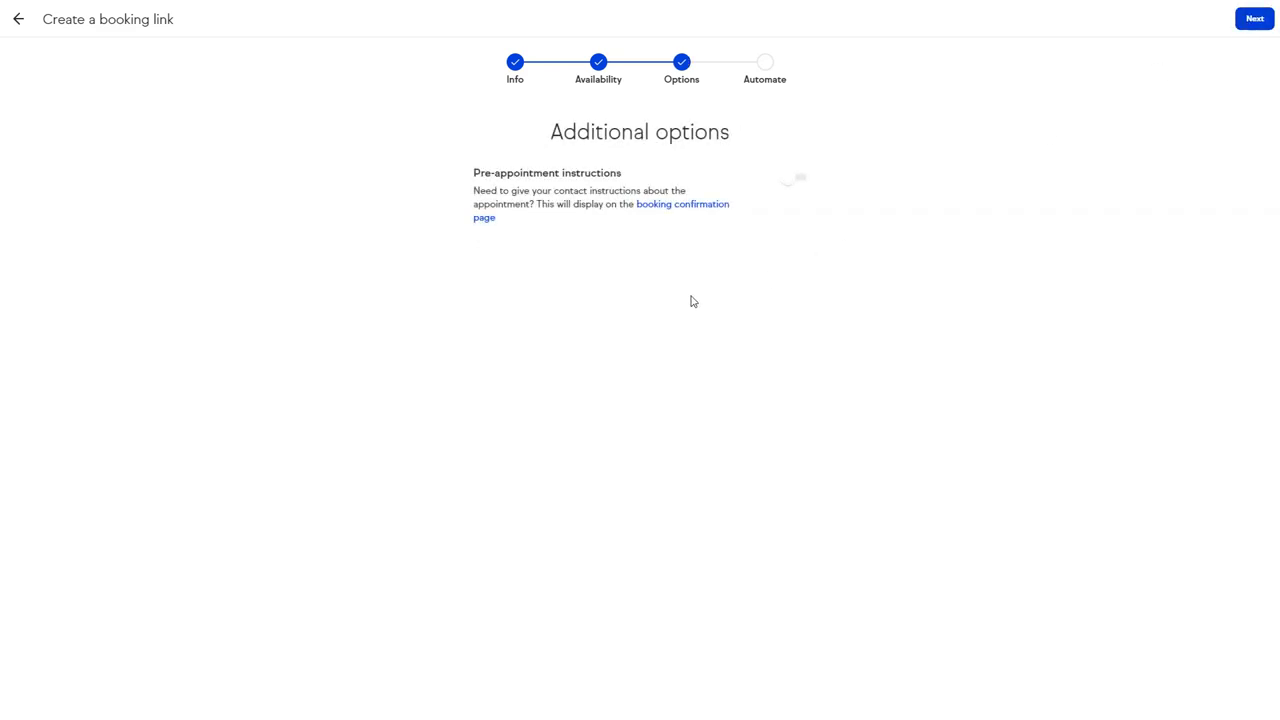
- Turn on pre-appointment instructions: 'Please review the questionnaire prior to our meeting'
{"action": "left_click", "coordinate": [793, 179]}
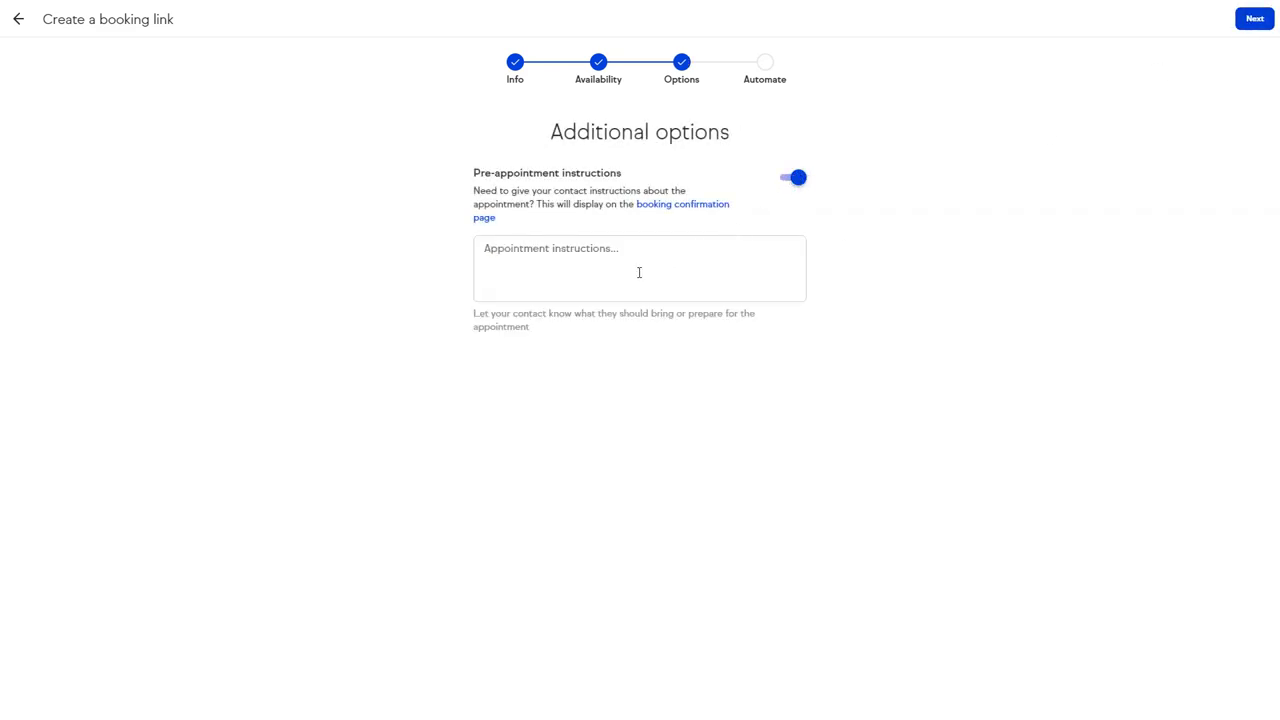
{"action": "left_click", "coordinate": [575, 254]}
{"action": "type", "text": "Please review the questionnaire prior to our meeting"}
{"action": "left_click", "coordinate": [637, 395]}
{"action": "left_click", "coordinate": [1252, 19]}
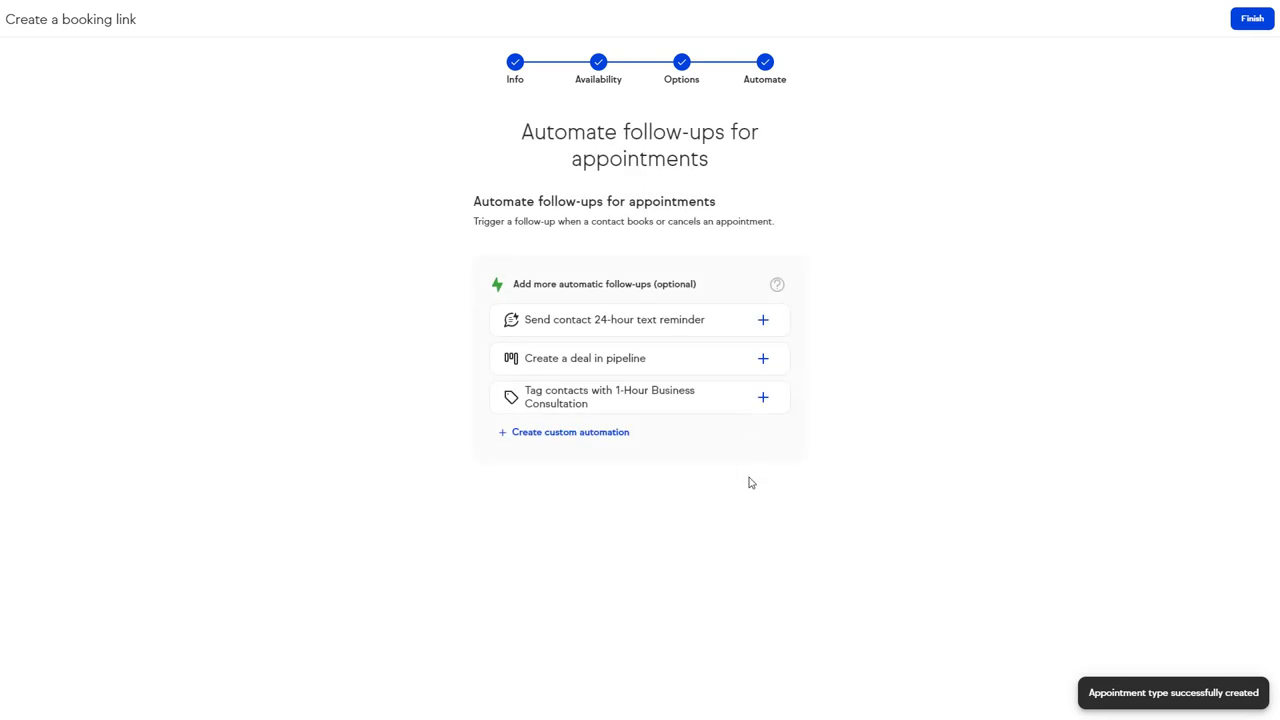
- Discard a trial custom follow-up automation and finish creating the consultation booking link
{"action": "left_click", "coordinate": [605, 438]}
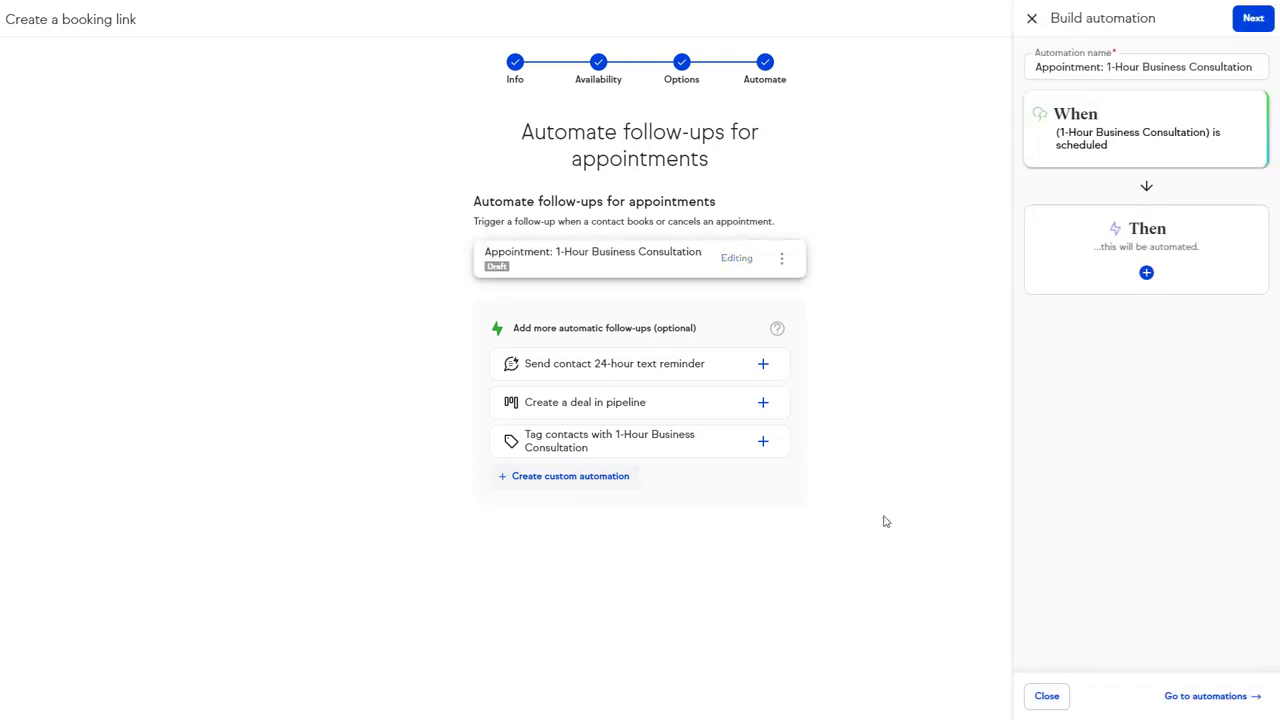
{"action": "left_click", "coordinate": [1091, 273]}
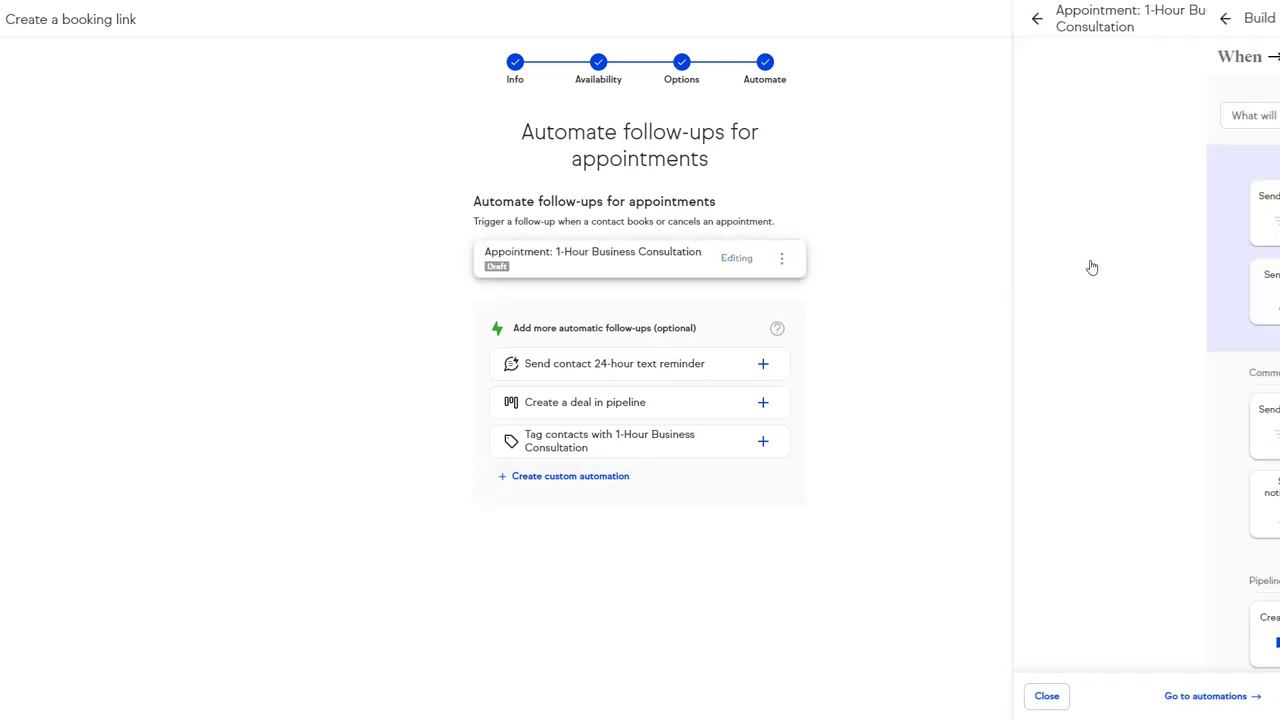
{"action": "left_click", "coordinate": [945, 413]}
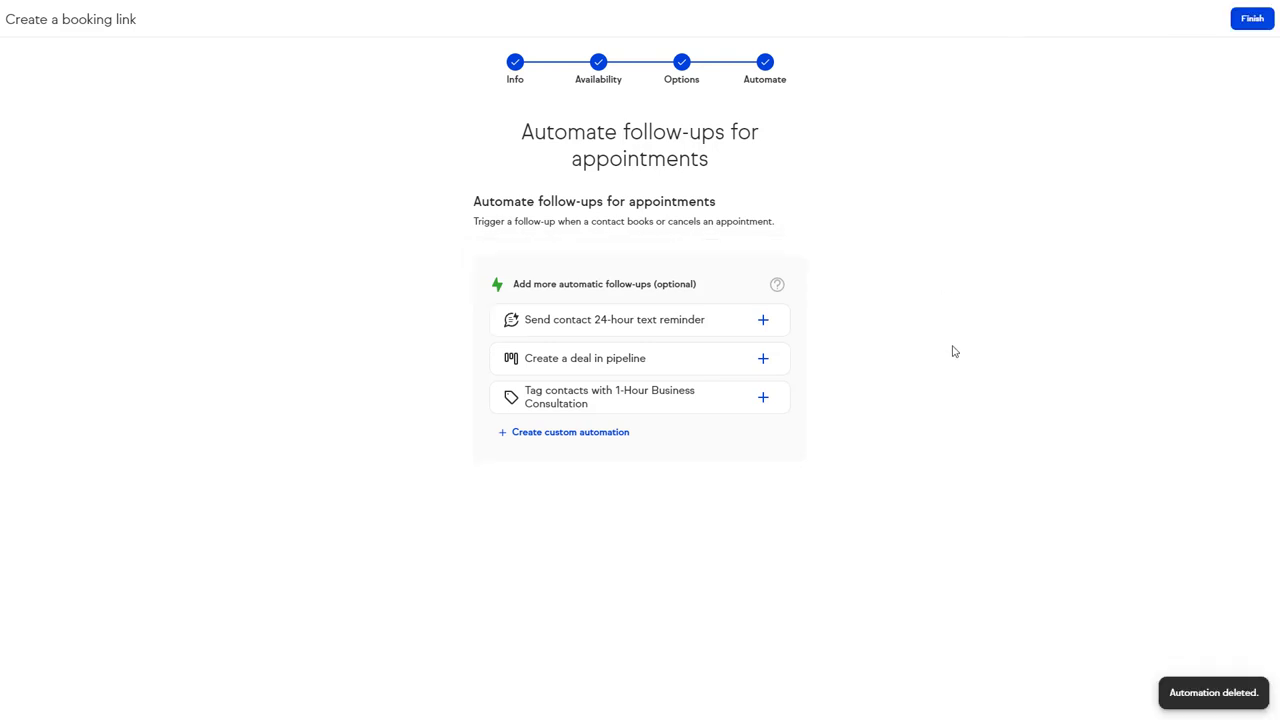
{"action": "left_click", "coordinate": [1240, 24]}
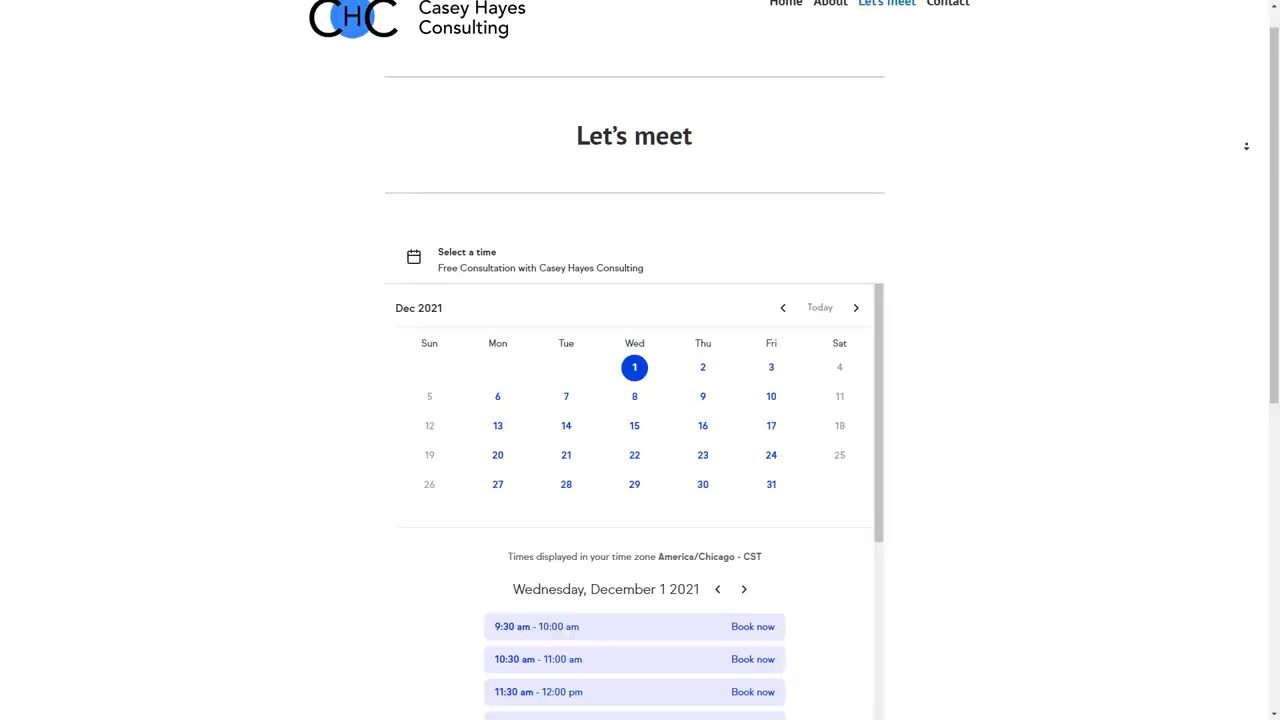
{"action": "scroll", "coordinate": [1246, 146], "scroll_direction": "down", "scroll_amount": 1}
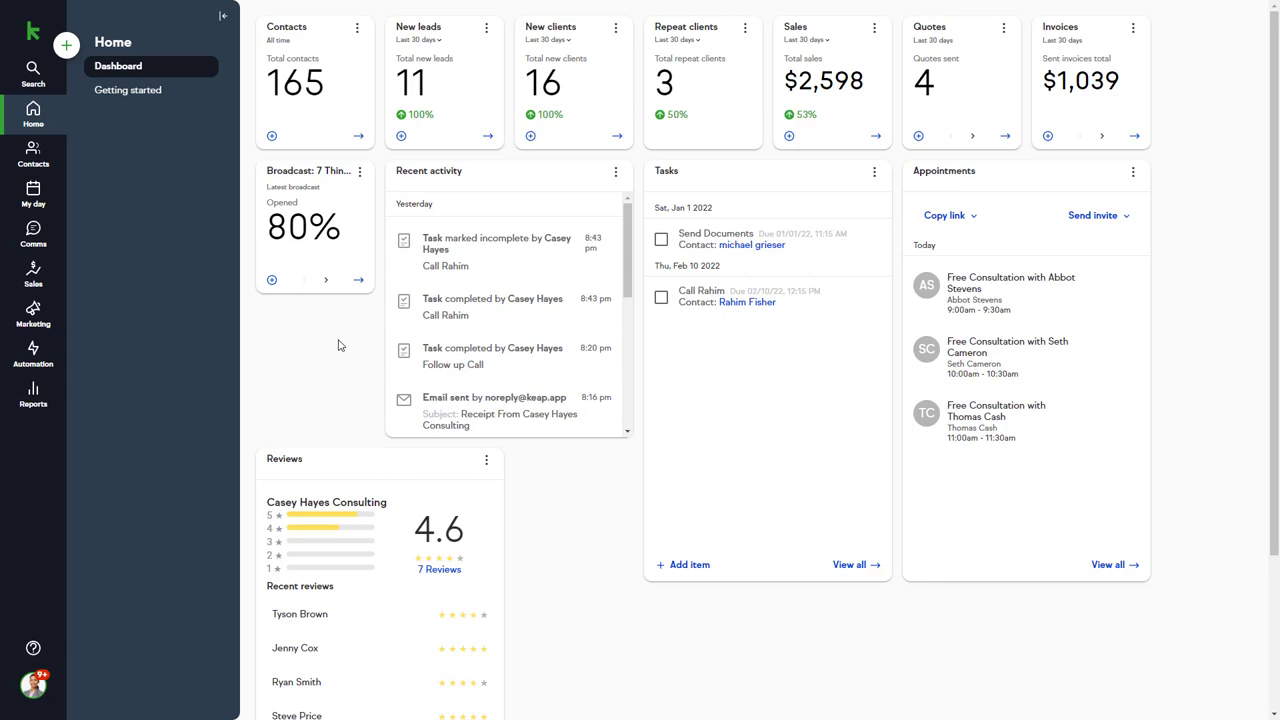
- Open a text conversation with a contact found by name in Comms, then view Email broadcasts
{"action": "left_click", "coordinate": [34, 236]}
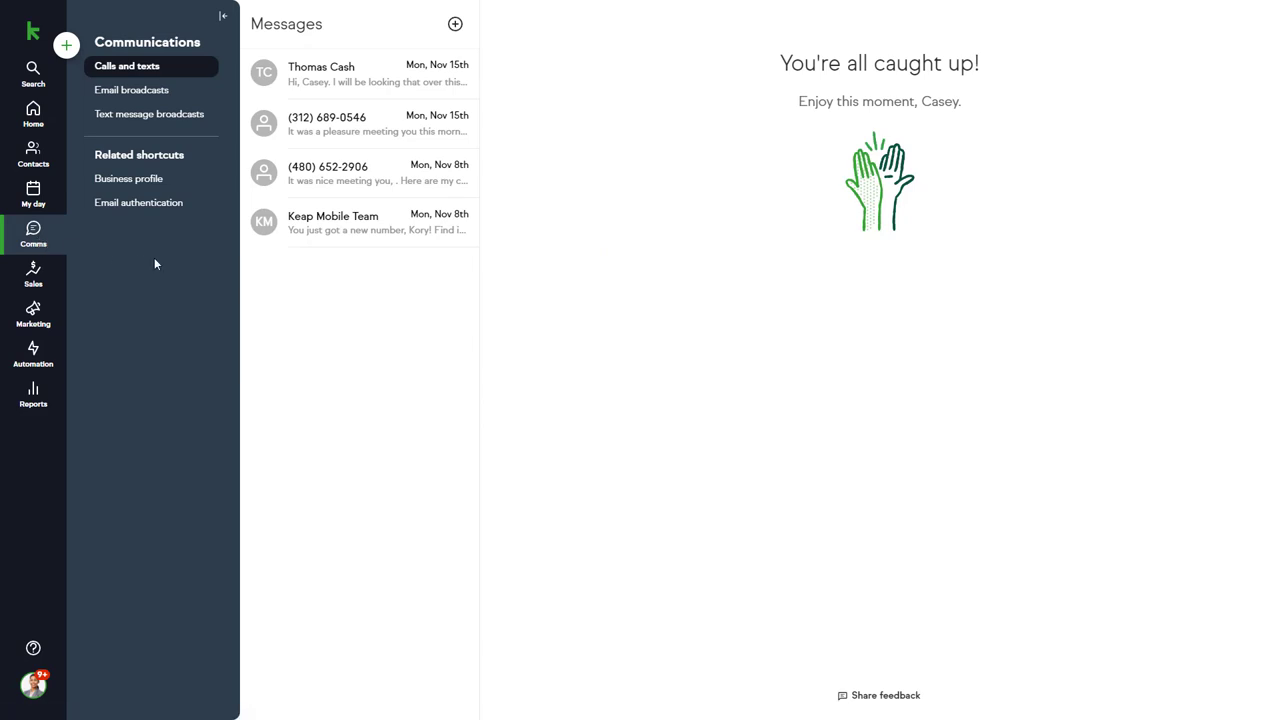
{"action": "left_click", "coordinate": [455, 23]}
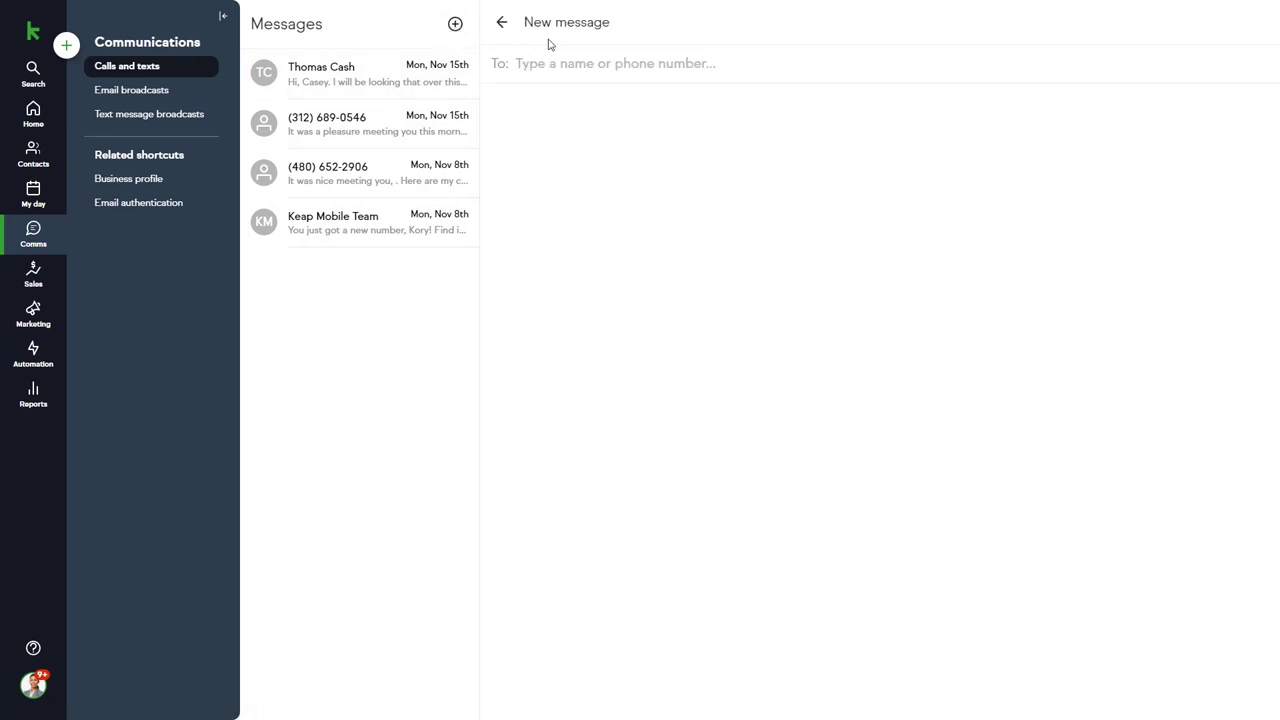
{"action": "type", "text": "thomas"}
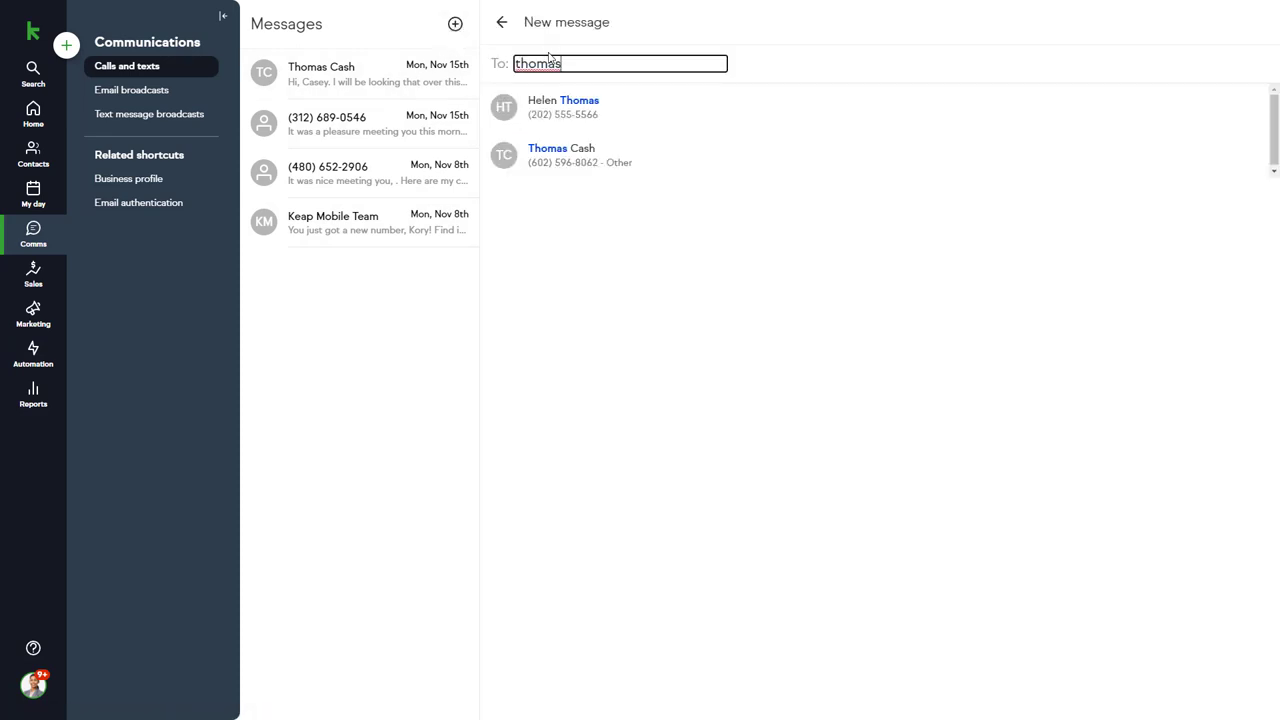
{"action": "left_click", "coordinate": [534, 152]}
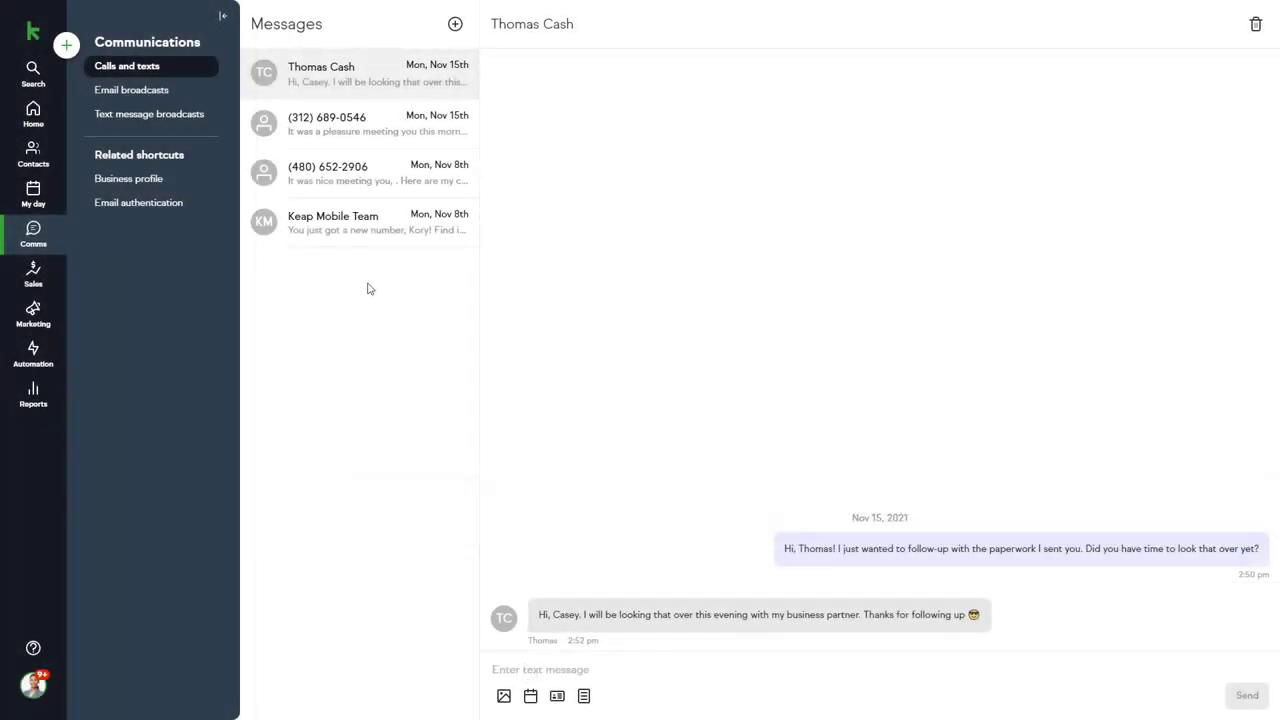
{"action": "left_click", "coordinate": [156, 97]}
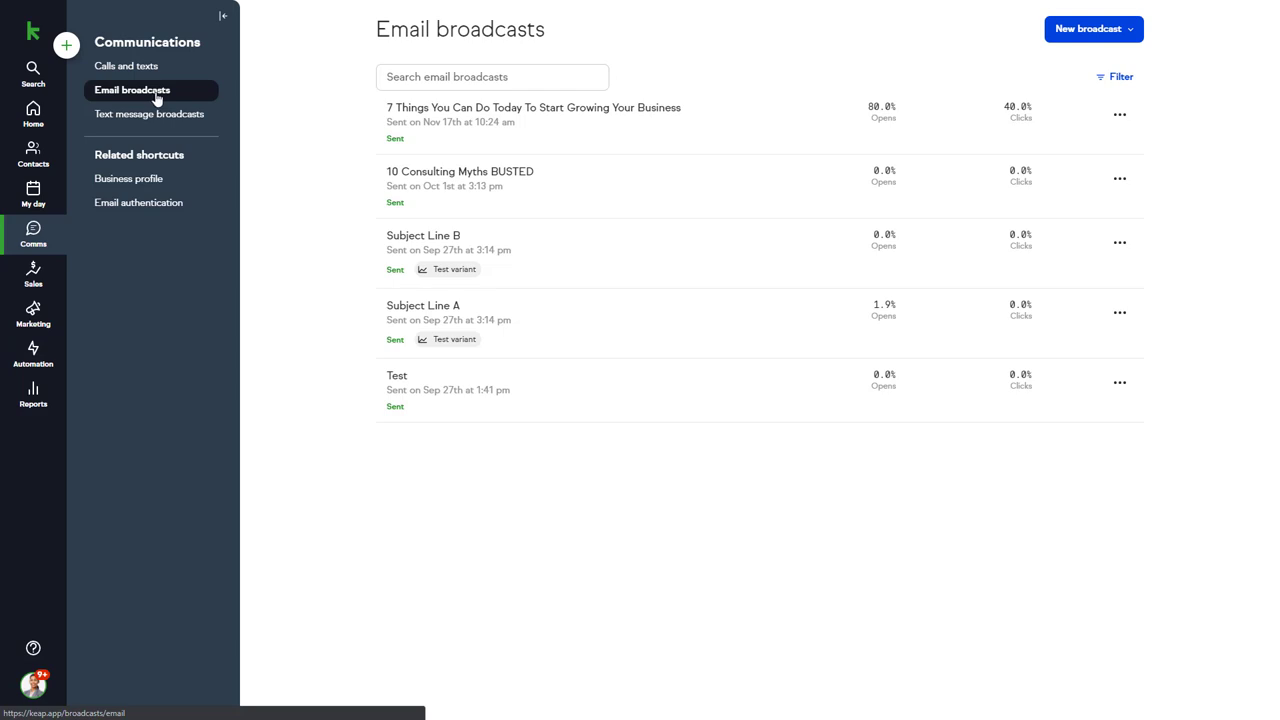
{"action": "left_click", "coordinate": [700, 125]}
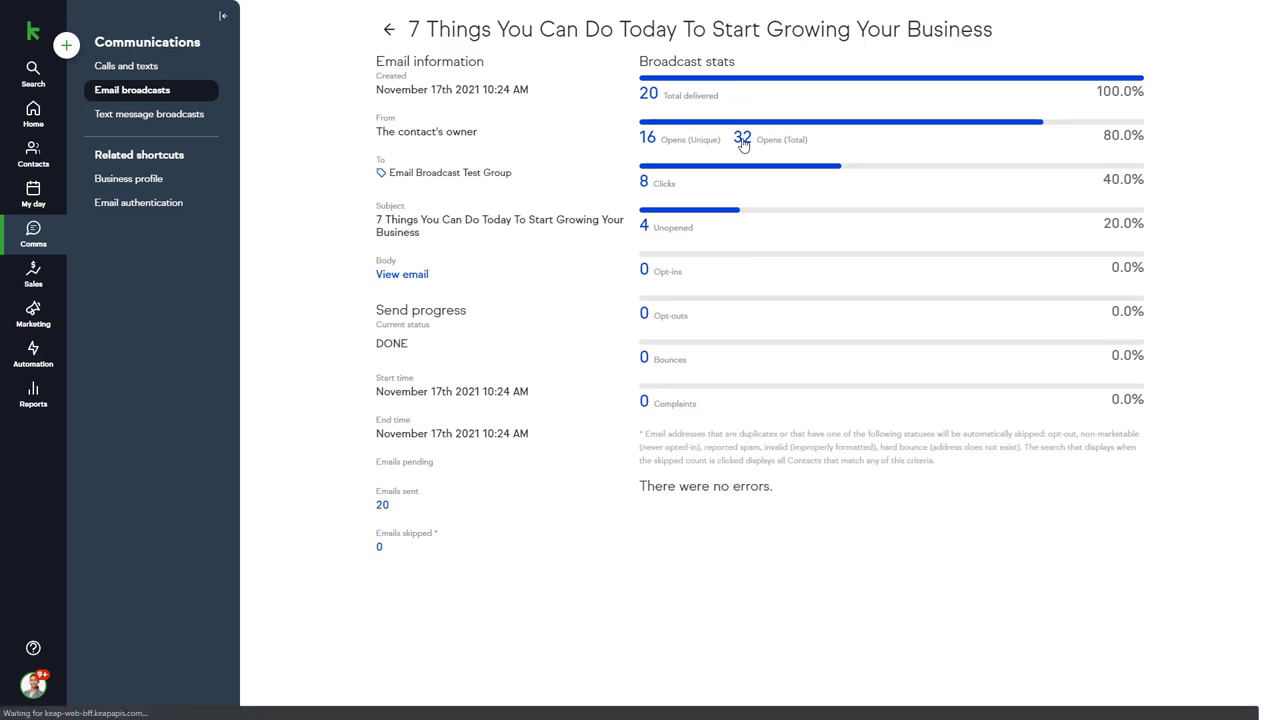
{"action": "left_click", "coordinate": [742, 139]}
{"action": "scroll", "coordinate": [744, 146], "scroll_direction": "down", "scroll_amount": 2}
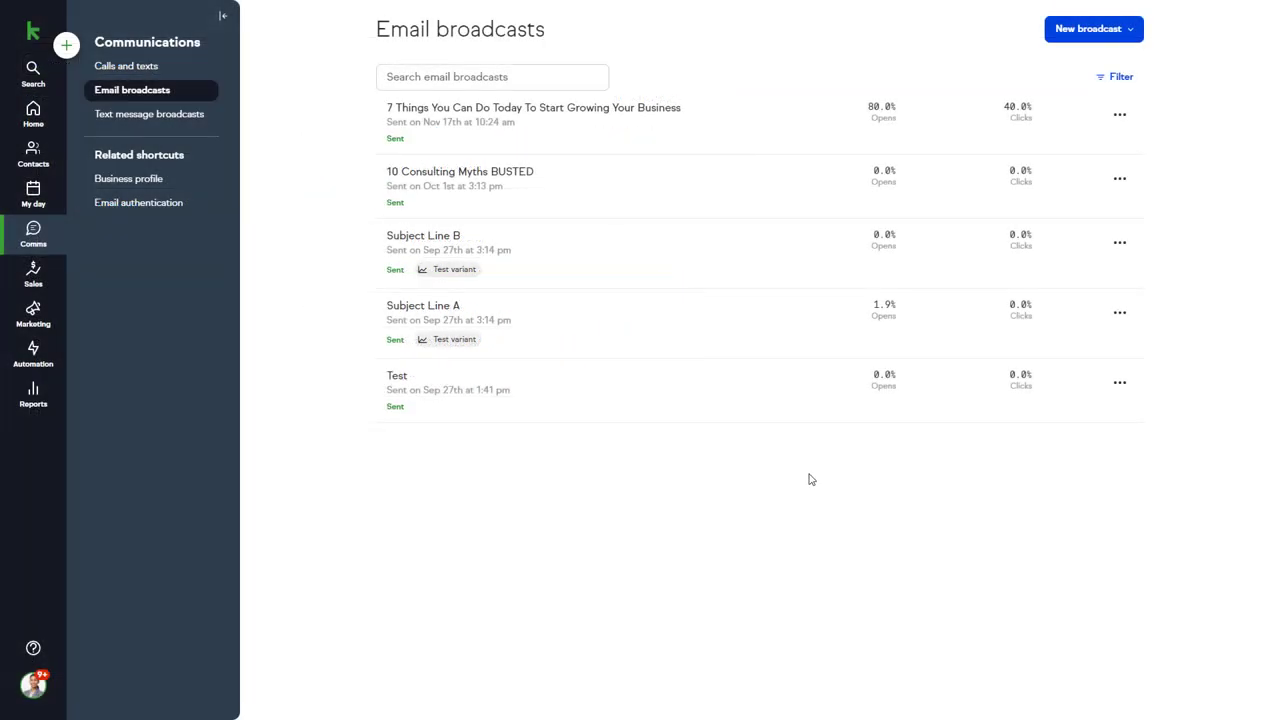
{"action": "left_click", "coordinate": [1100, 36]}
{"action": "left_click", "coordinate": [1080, 72]}
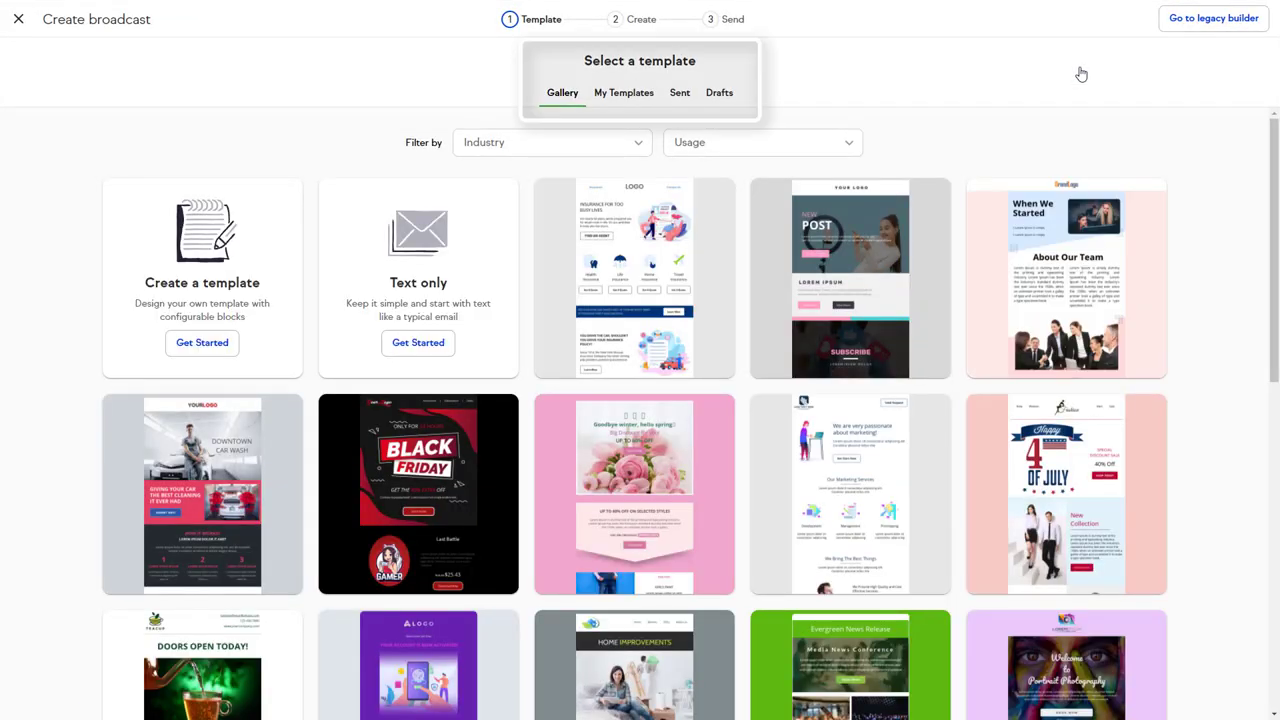
{"action": "scroll", "coordinate": [1210, 182], "scroll_direction": "down", "scroll_amount": 1}
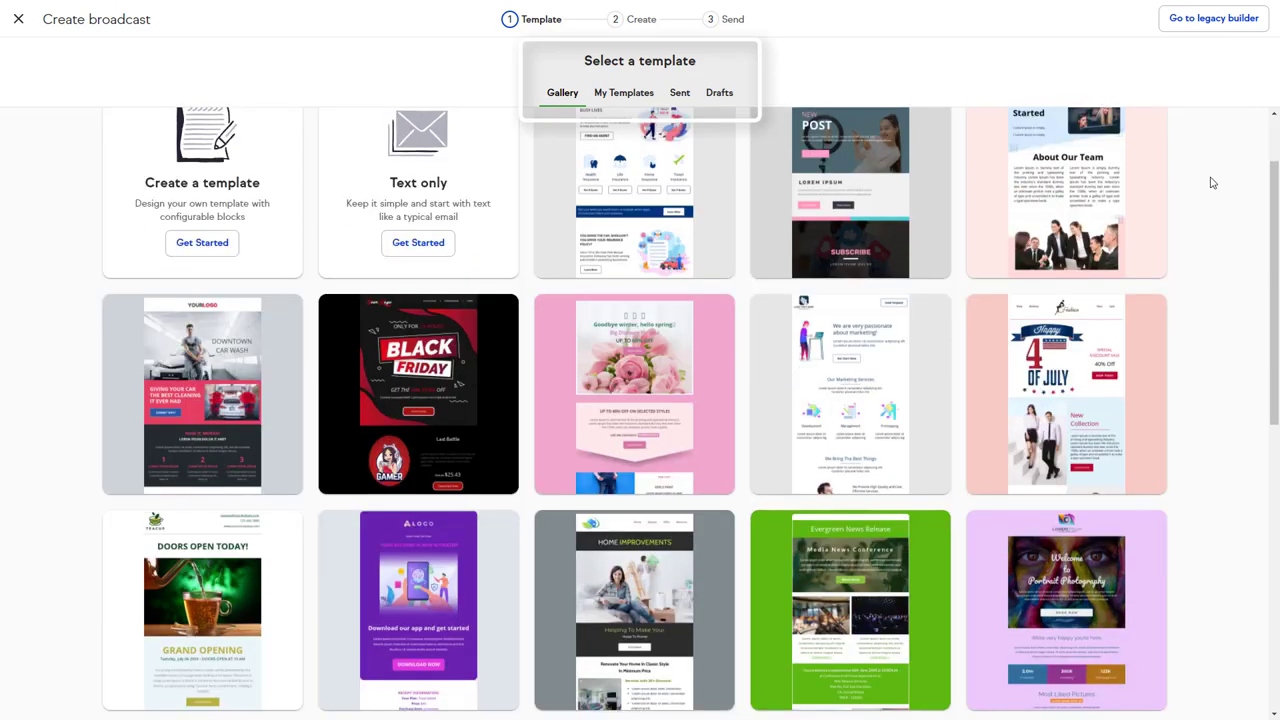
{"action": "scroll", "coordinate": [1210, 182], "scroll_direction": "down", "scroll_amount": 3}
{"action": "scroll", "coordinate": [1213, 181], "scroll_direction": "up", "scroll_amount": 4}
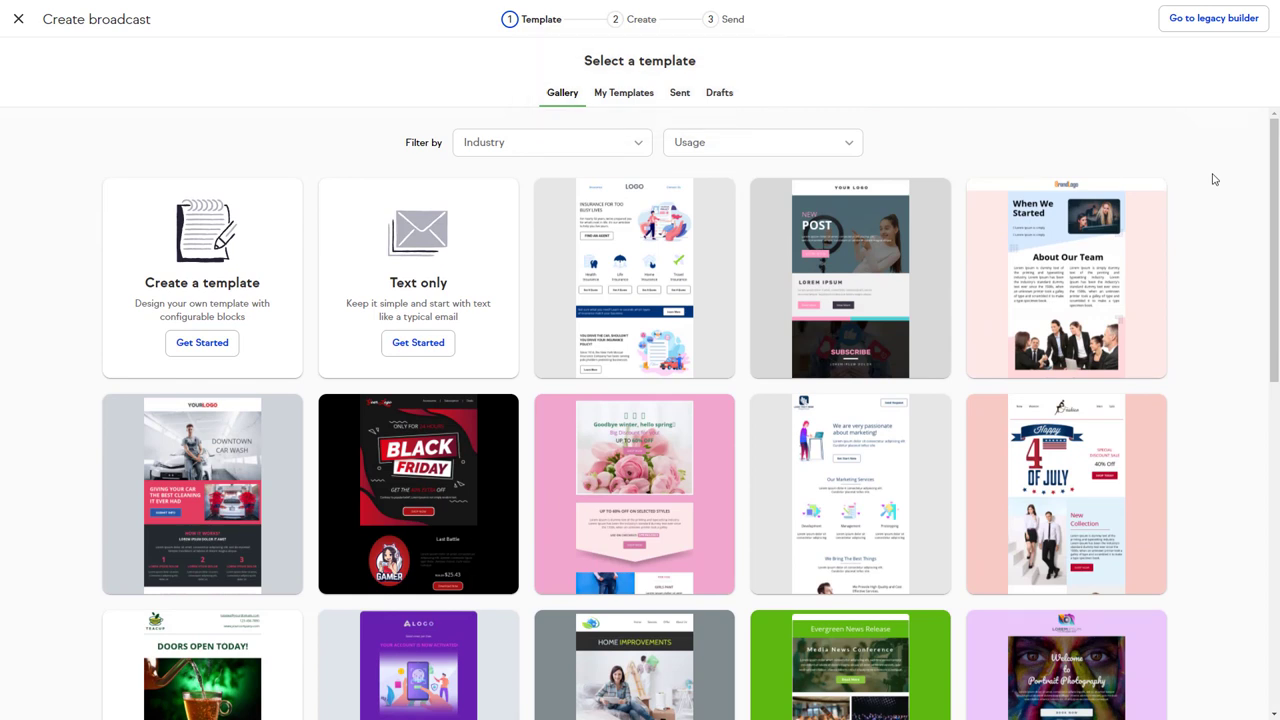
{"action": "left_click", "coordinate": [625, 93]}
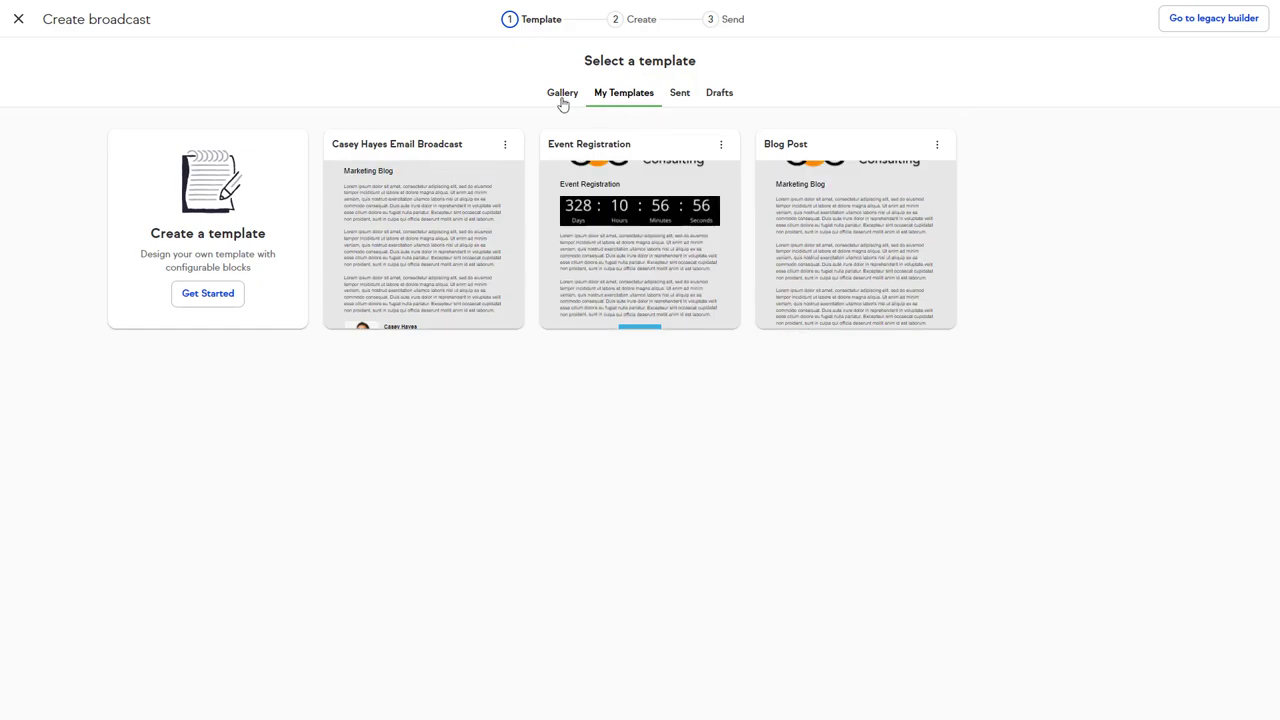
{"action": "left_click", "coordinate": [412, 232]}
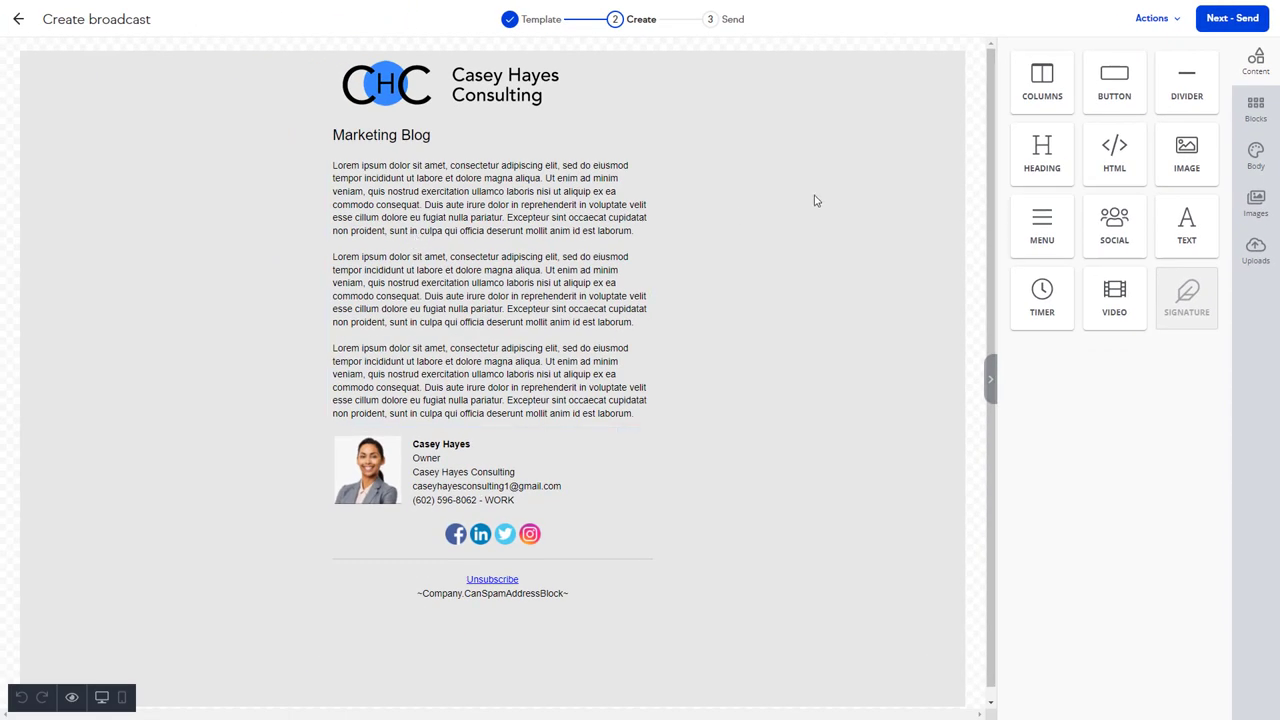
{"action": "left_click", "coordinate": [1227, 22]}
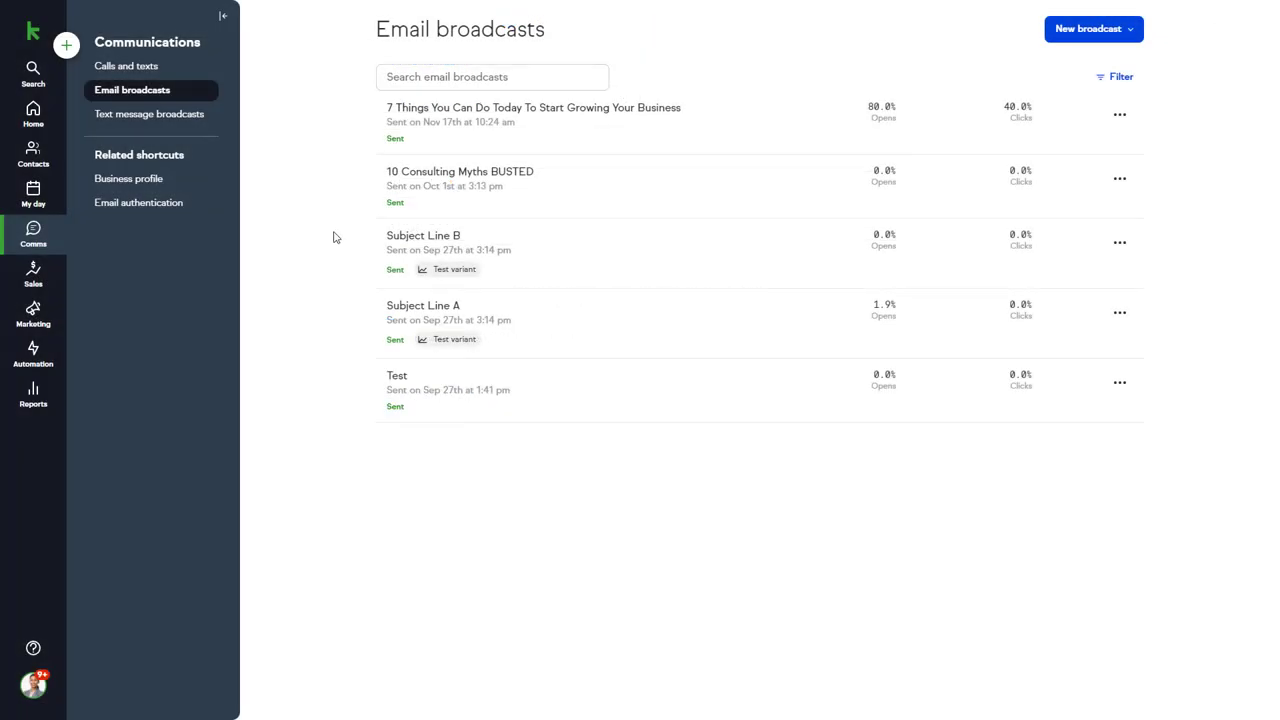
- Start a new text broadcast named 'Black Friday Sale - 2022' addressed to the Clients list
{"action": "left_click", "coordinate": [197, 118]}
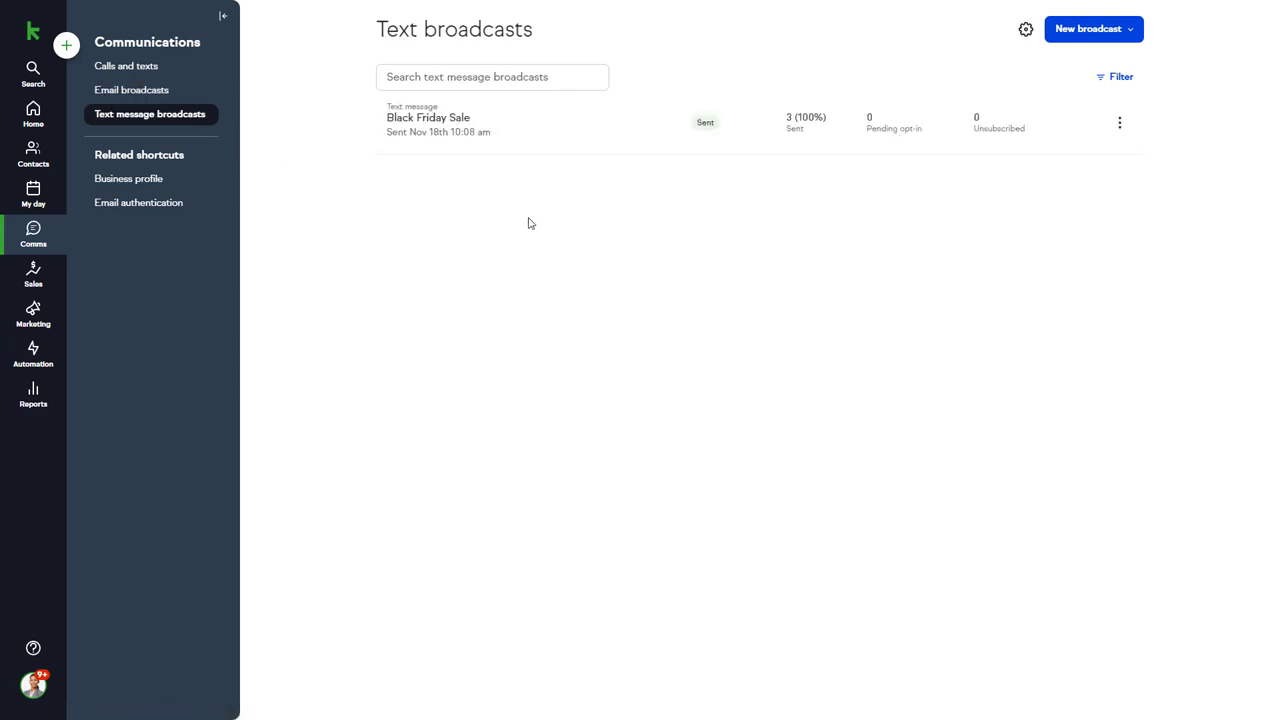
{"action": "left_click", "coordinate": [1082, 34]}
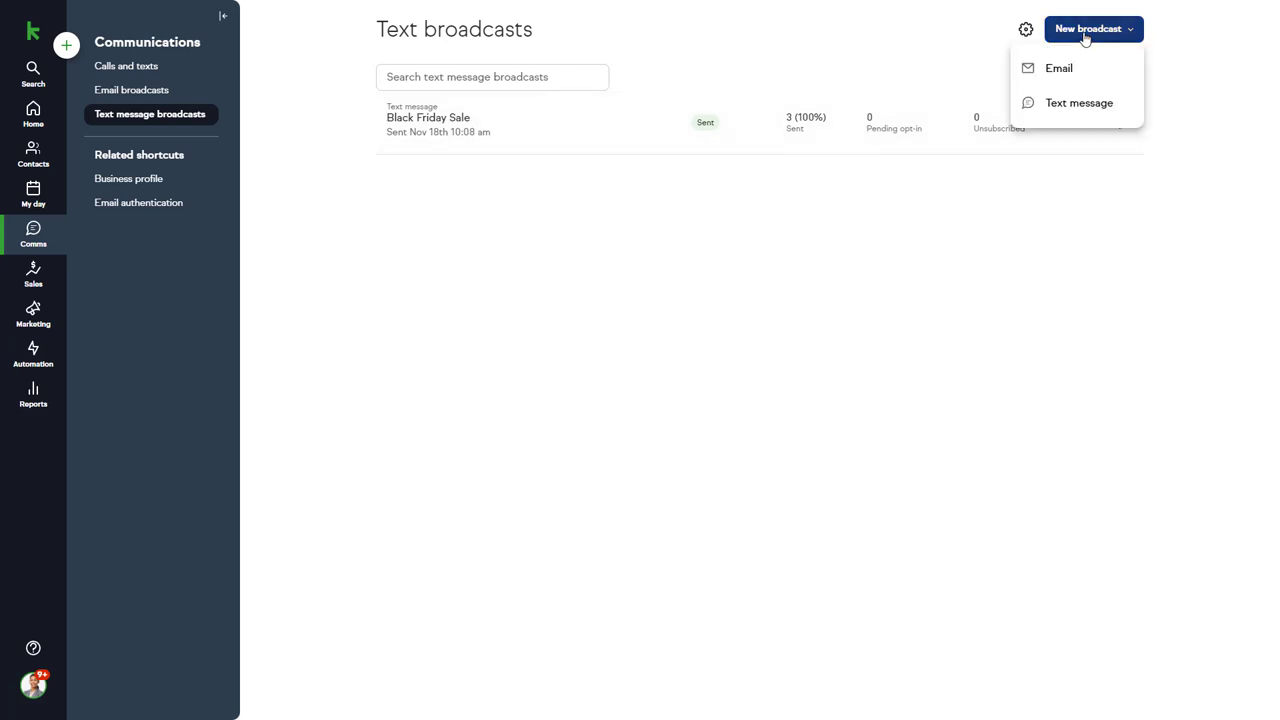
{"action": "left_click", "coordinate": [1072, 110]}
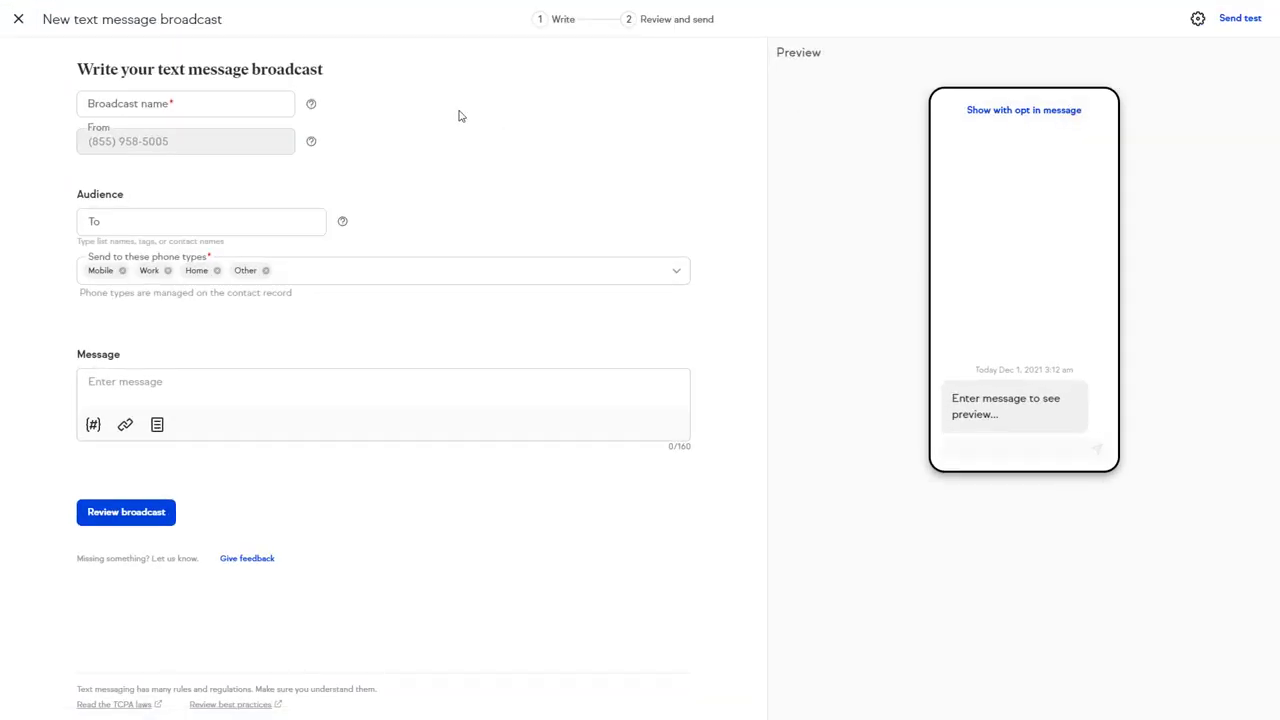
{"action": "left_click", "coordinate": [211, 103]}
{"action": "type", "text": "Black Friday Sale - 2022"}
{"action": "left_click", "coordinate": [391, 128]}
{"action": "left_click", "coordinate": [241, 221]}
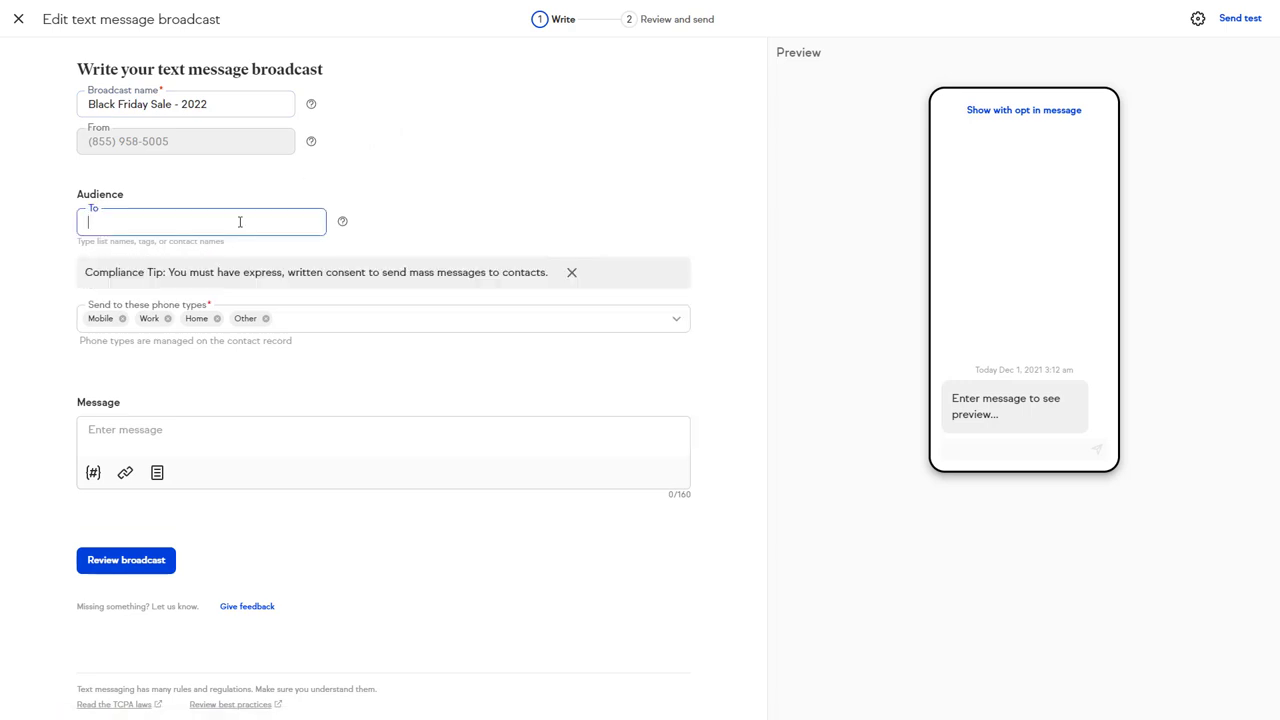
{"action": "type", "text": "clients"}
{"action": "left_click", "coordinate": [127, 263]}
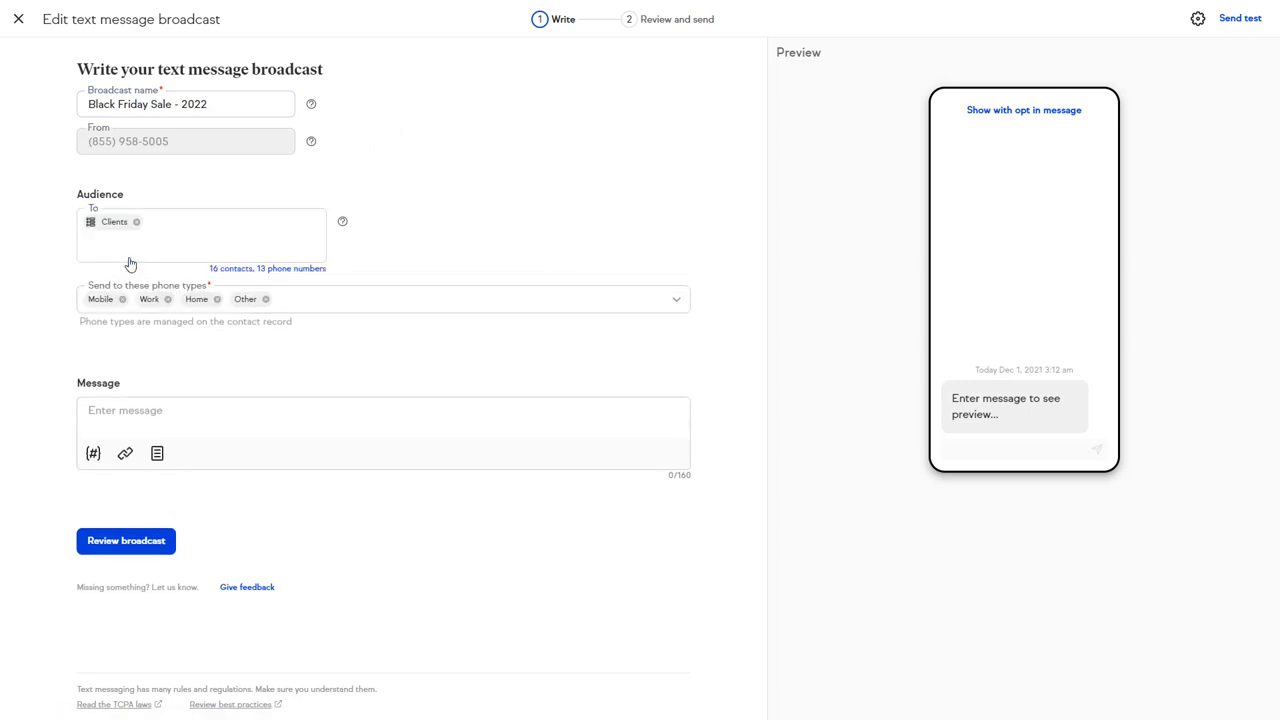
- Insert the contact's first name and last name merge fields into the message
{"action": "left_click", "coordinate": [93, 456]}
{"action": "left_click", "coordinate": [112, 518]}
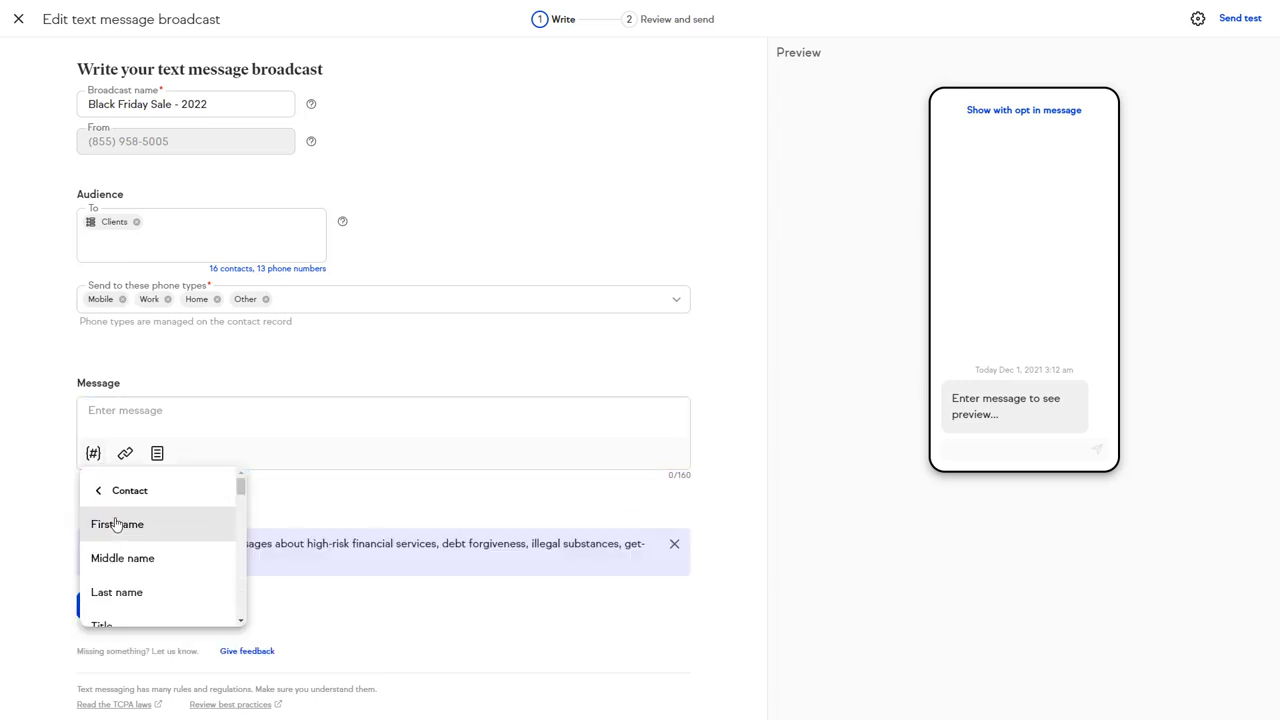
{"action": "left_click", "coordinate": [117, 526]}
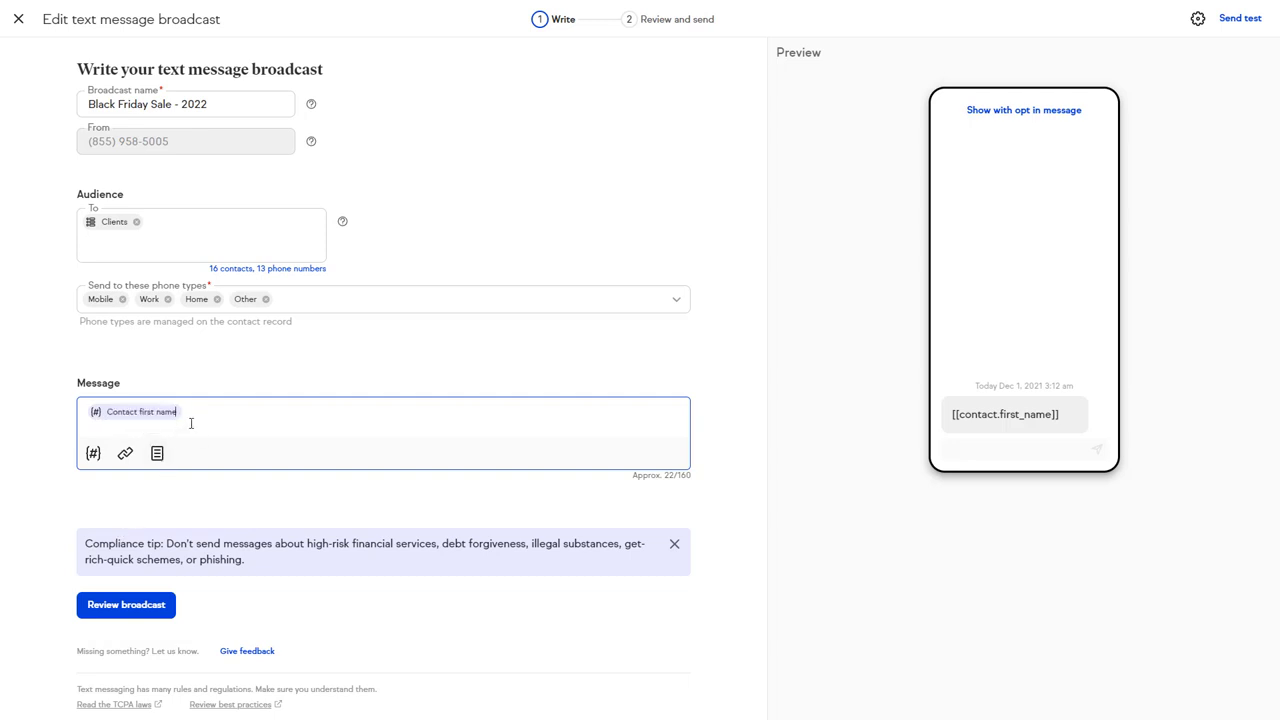
{"action": "left_click", "coordinate": [93, 456]}
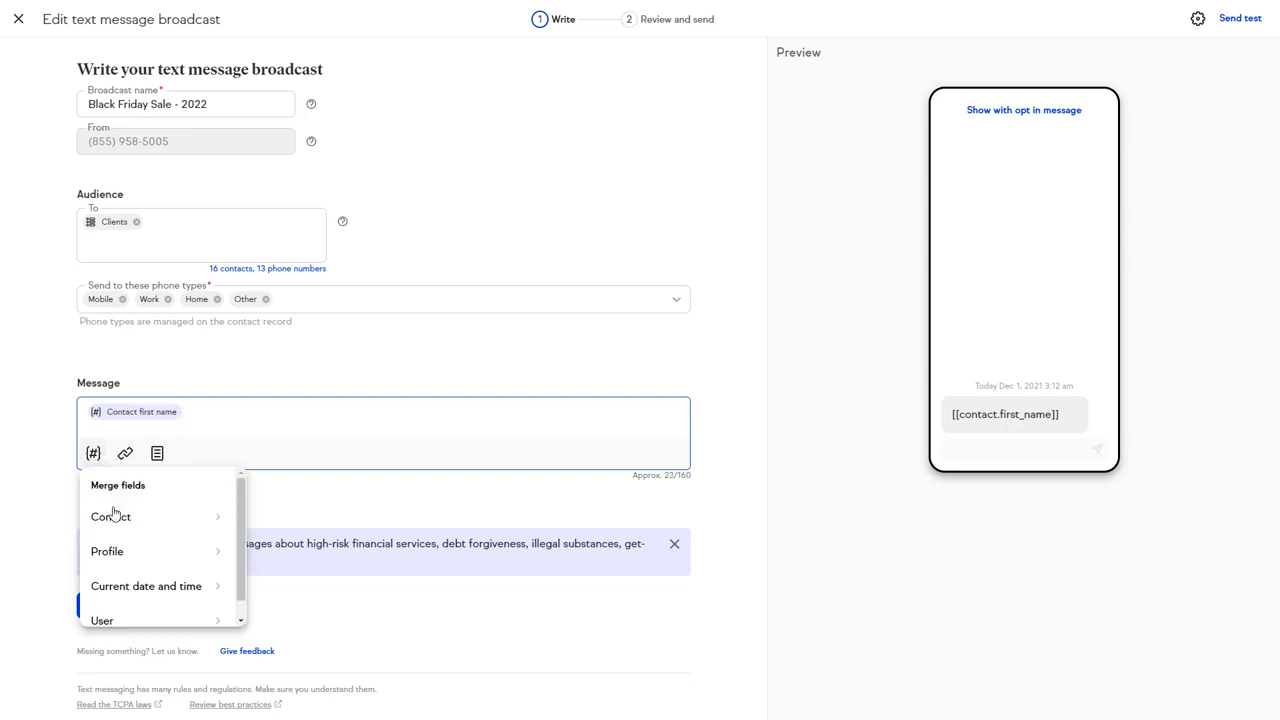
{"action": "left_click", "coordinate": [113, 518]}
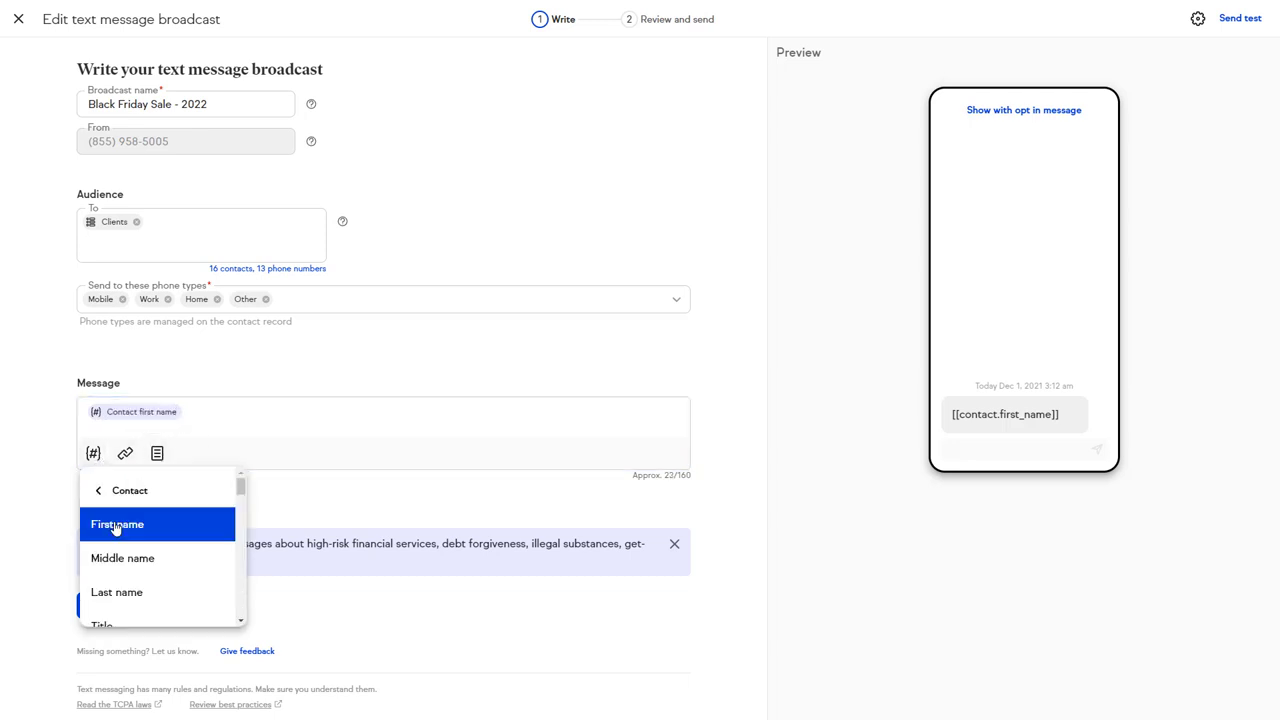
{"action": "left_click", "coordinate": [116, 594]}
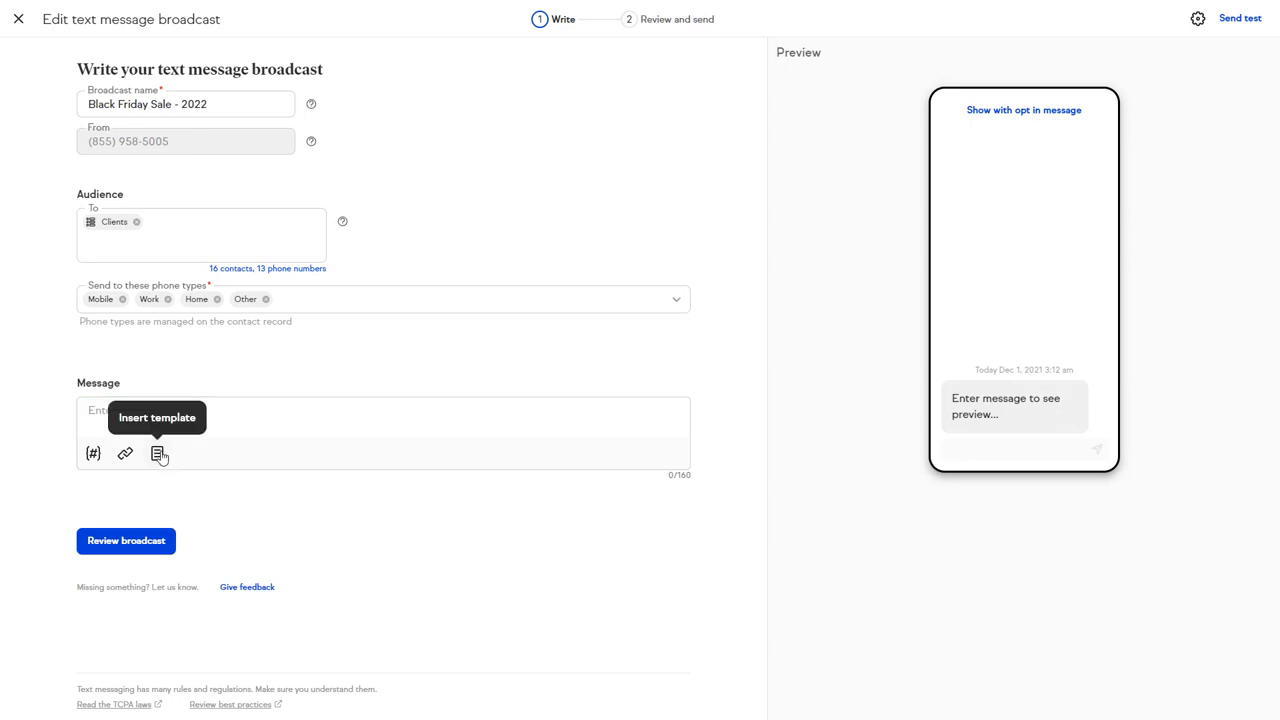
- Fill the message with the Special offer template, leaving the link shortener unused
{"action": "left_click", "coordinate": [158, 454]}
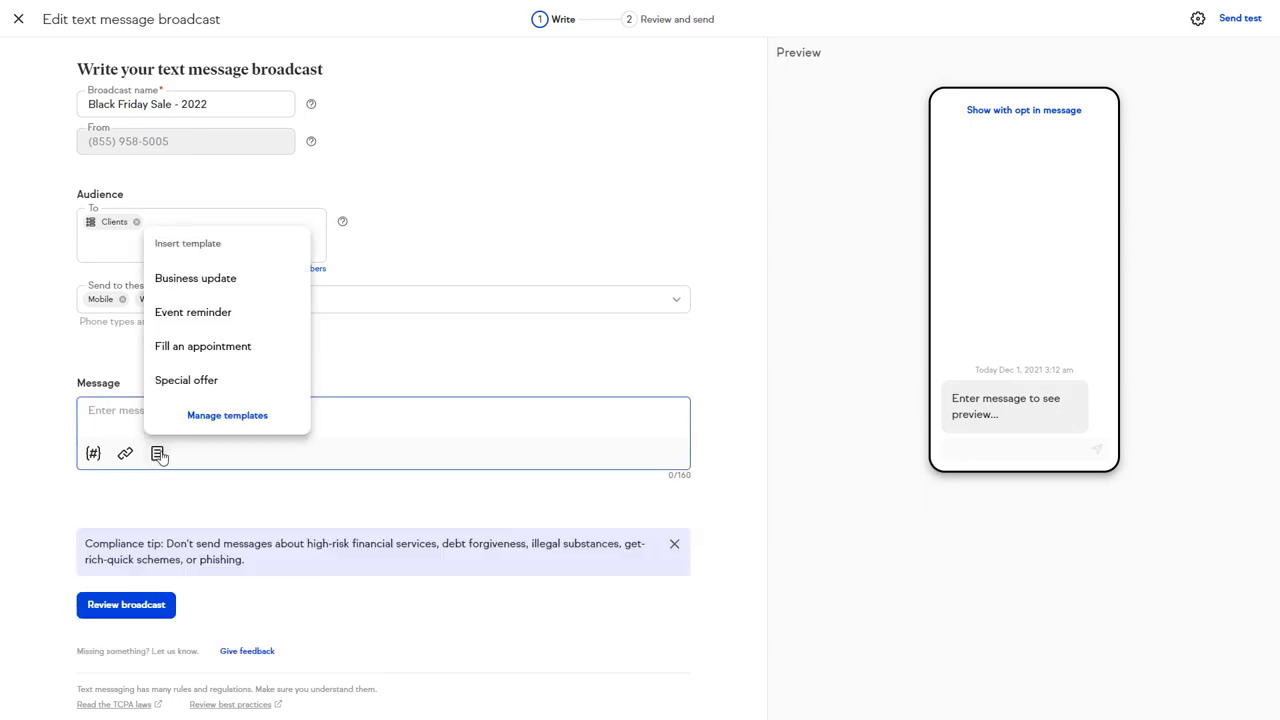
{"action": "left_click", "coordinate": [189, 385]}
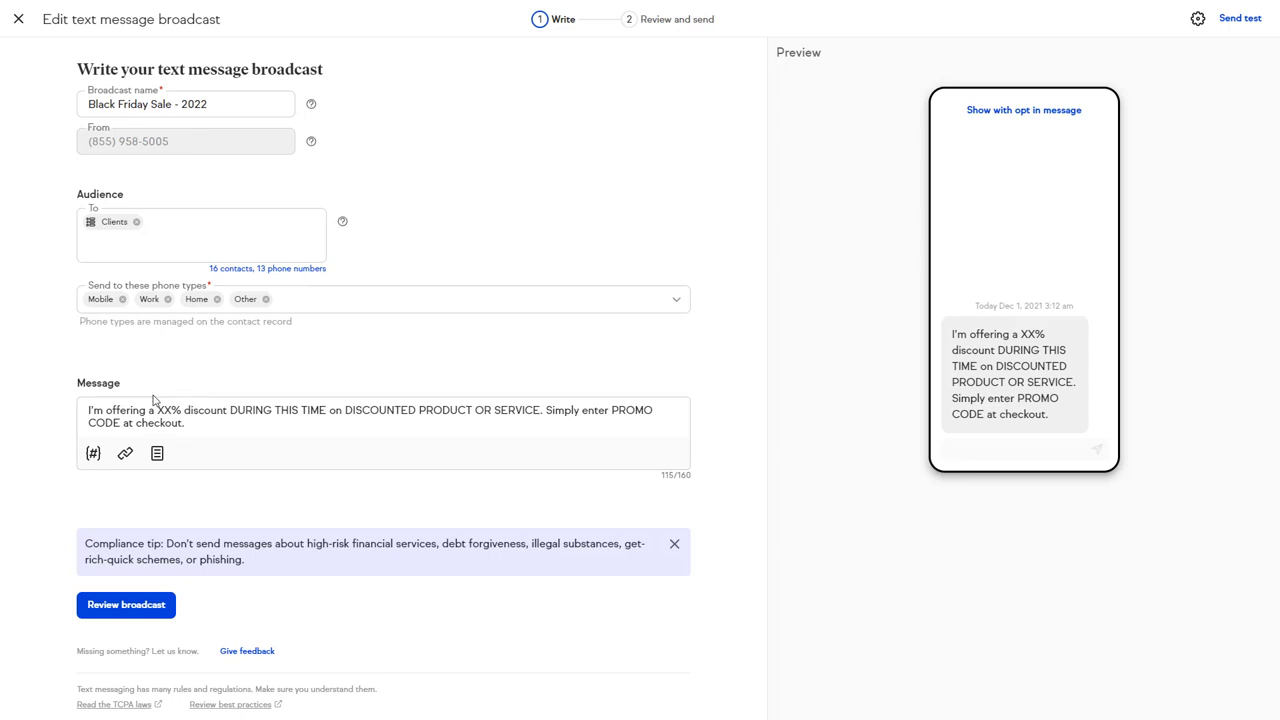
{"action": "left_click", "coordinate": [126, 455]}
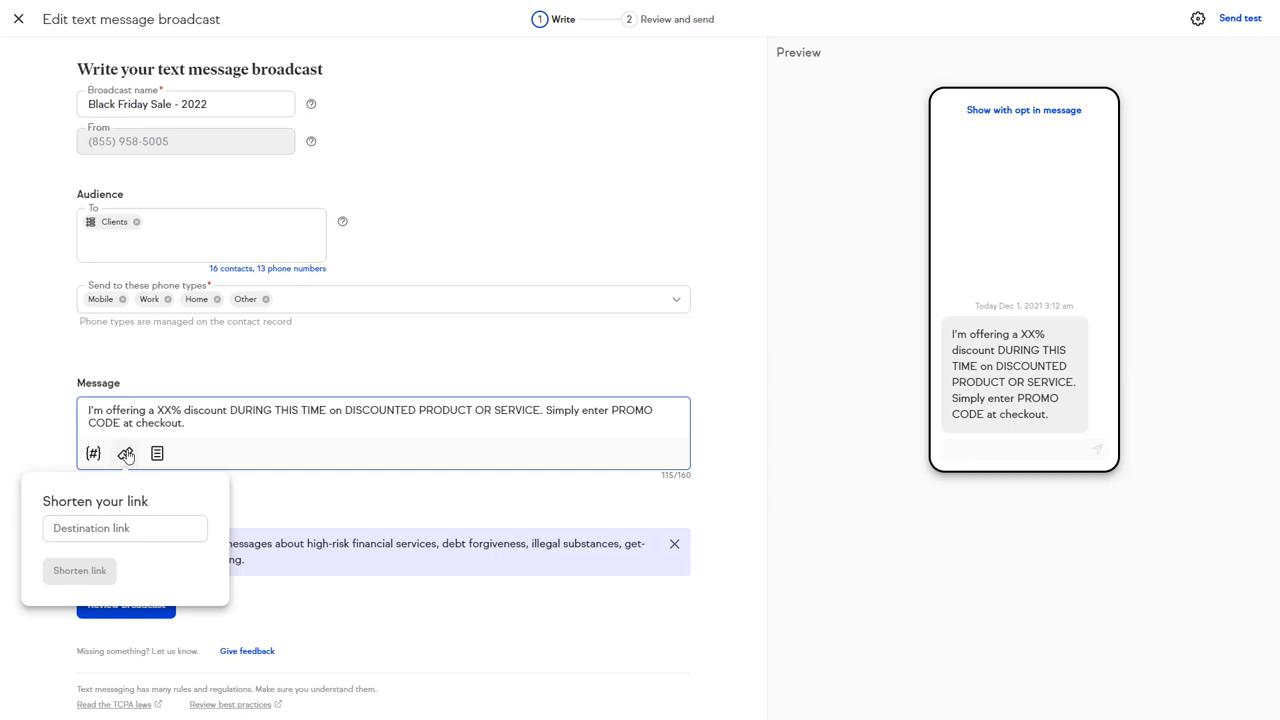
{"action": "left_click", "coordinate": [126, 455]}
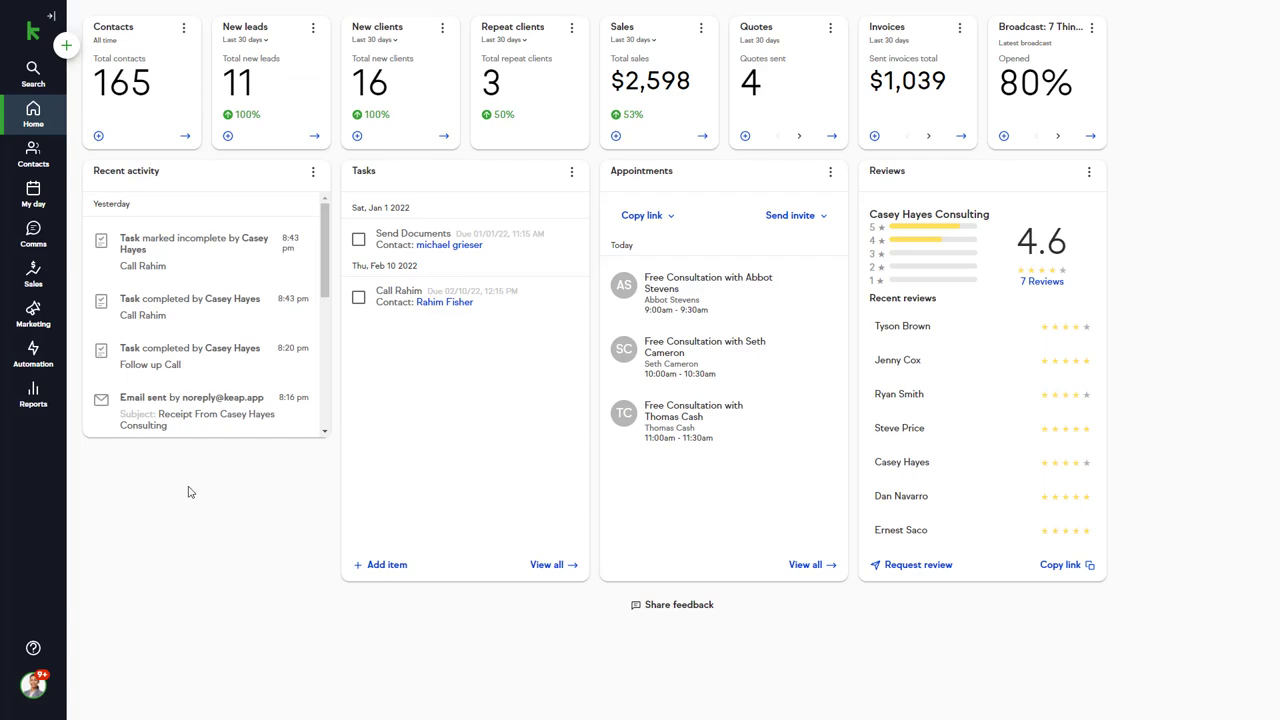
{"action": "left_click", "coordinate": [44, 356]}
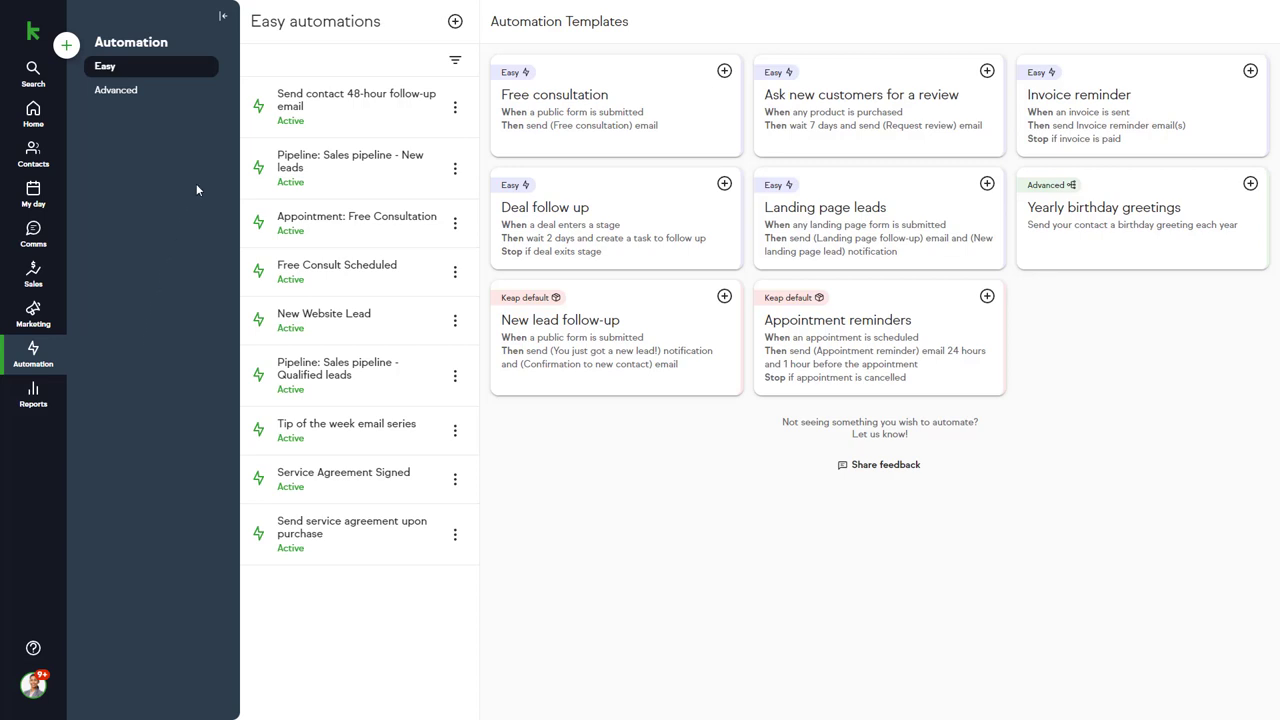
{"action": "left_click", "coordinate": [452, 62]}
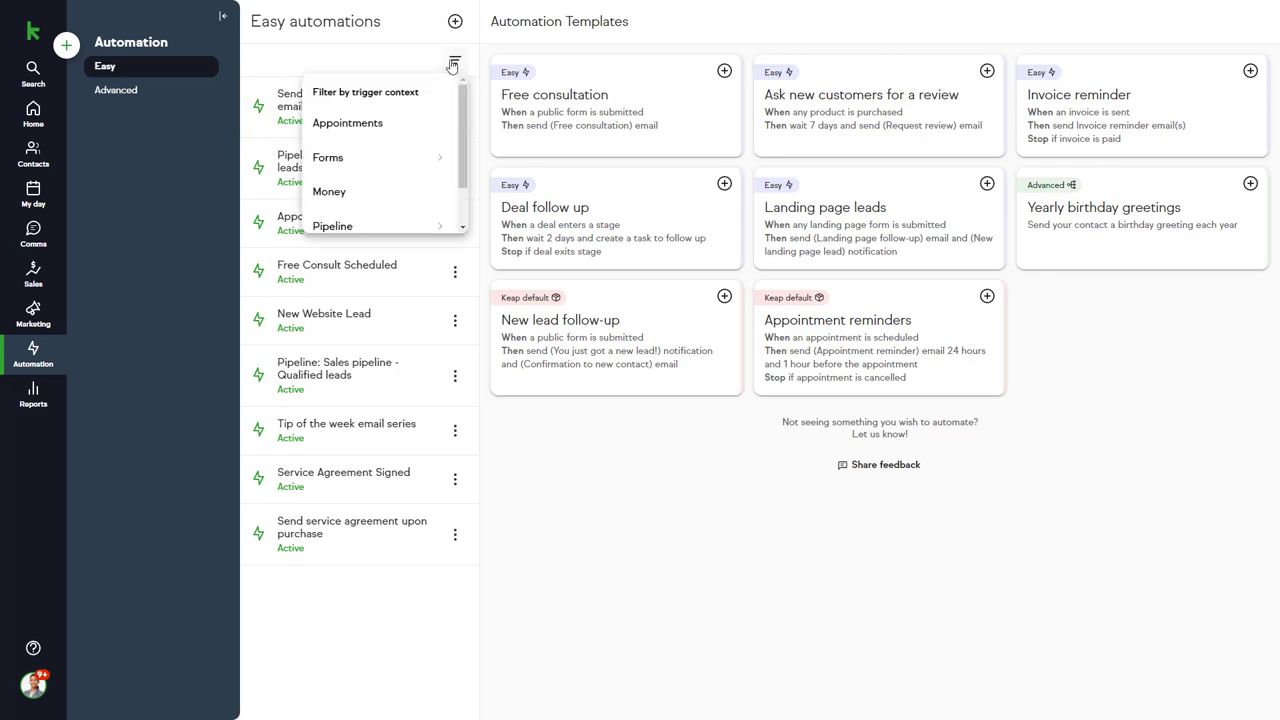
{"action": "left_click", "coordinate": [377, 158]}
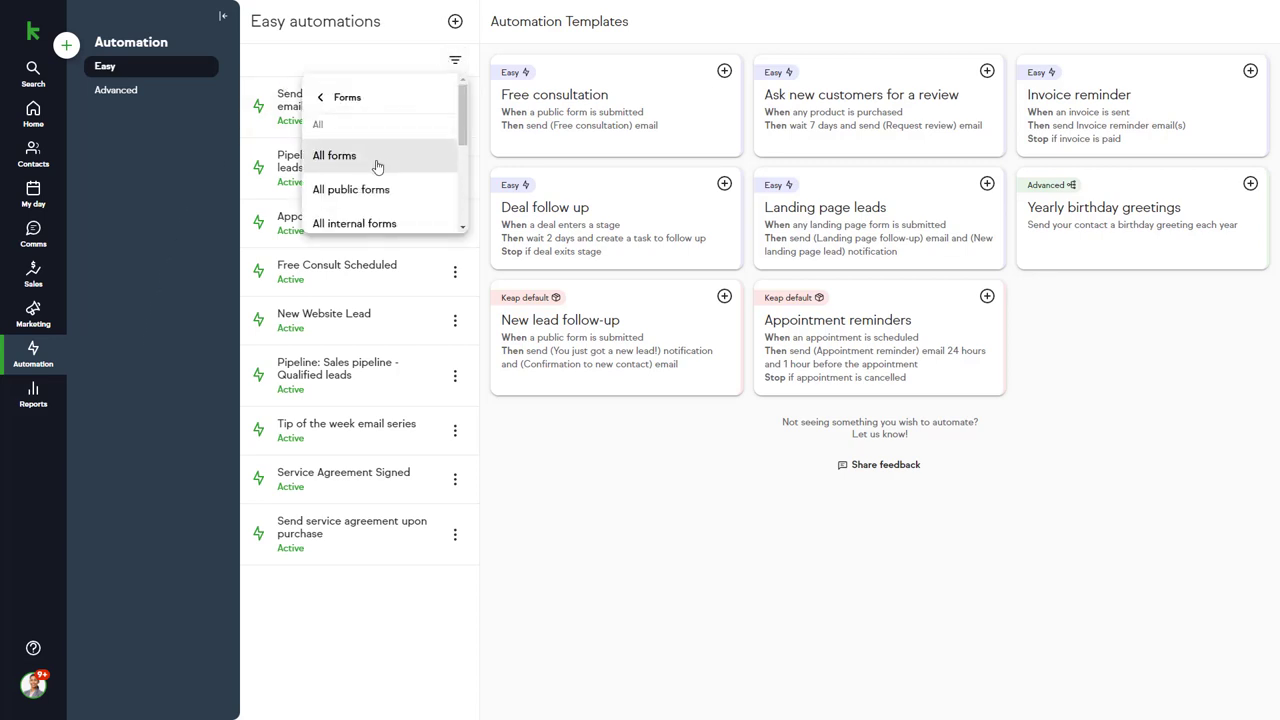
{"action": "left_click", "coordinate": [373, 189]}
{"action": "left_click", "coordinate": [515, 457]}
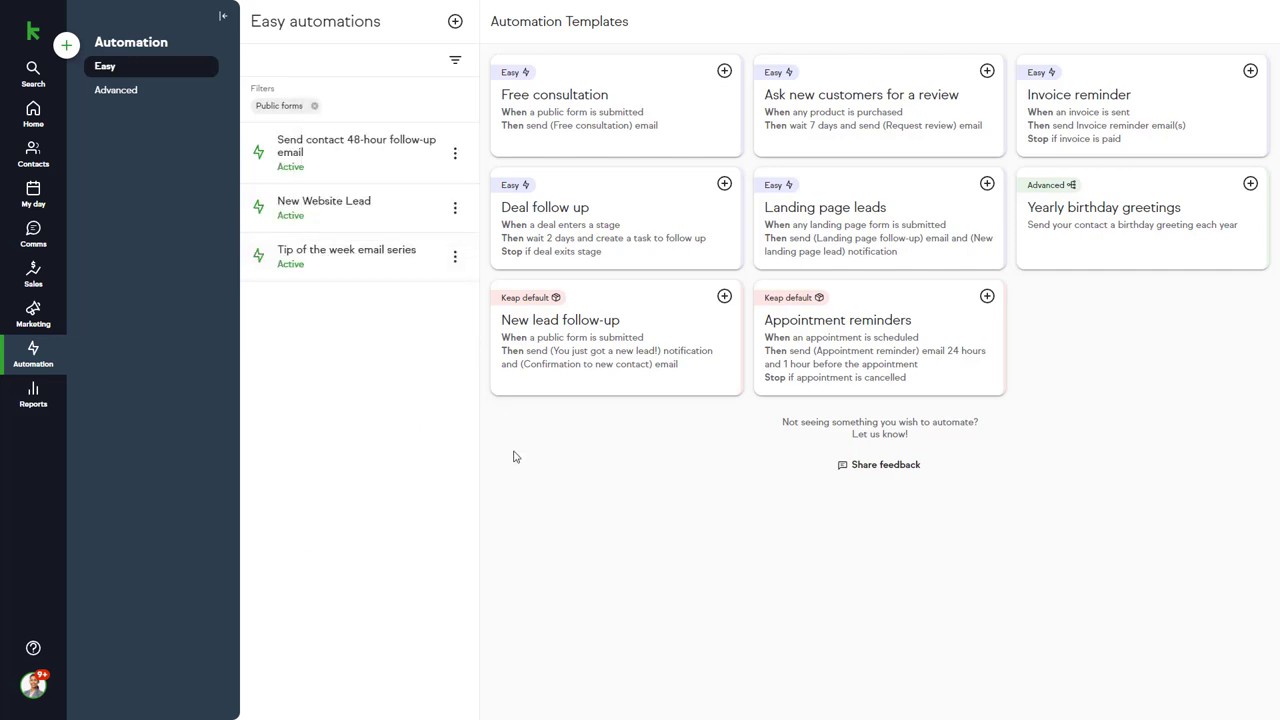
{"action": "left_click", "coordinate": [314, 105]}
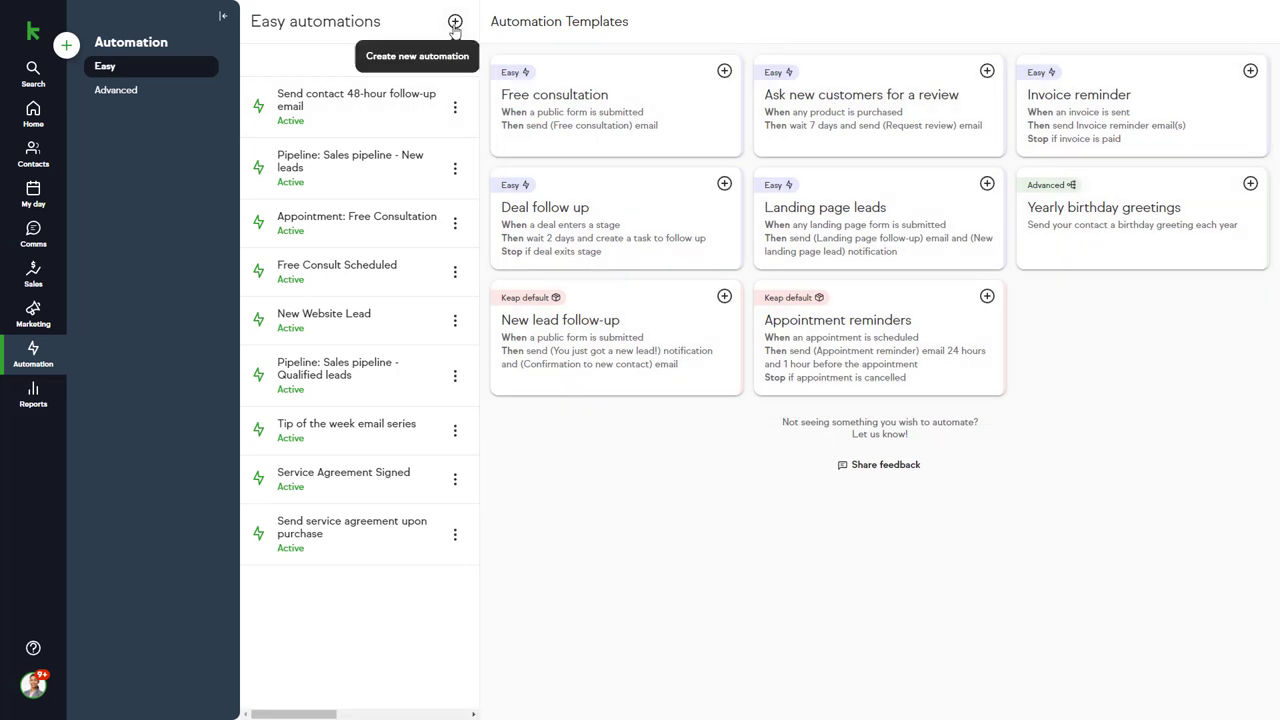
- Create an Easy Automation triggered when any product or service is purchased
{"action": "left_click", "coordinate": [455, 21]}
{"action": "left_click", "coordinate": [392, 60]}
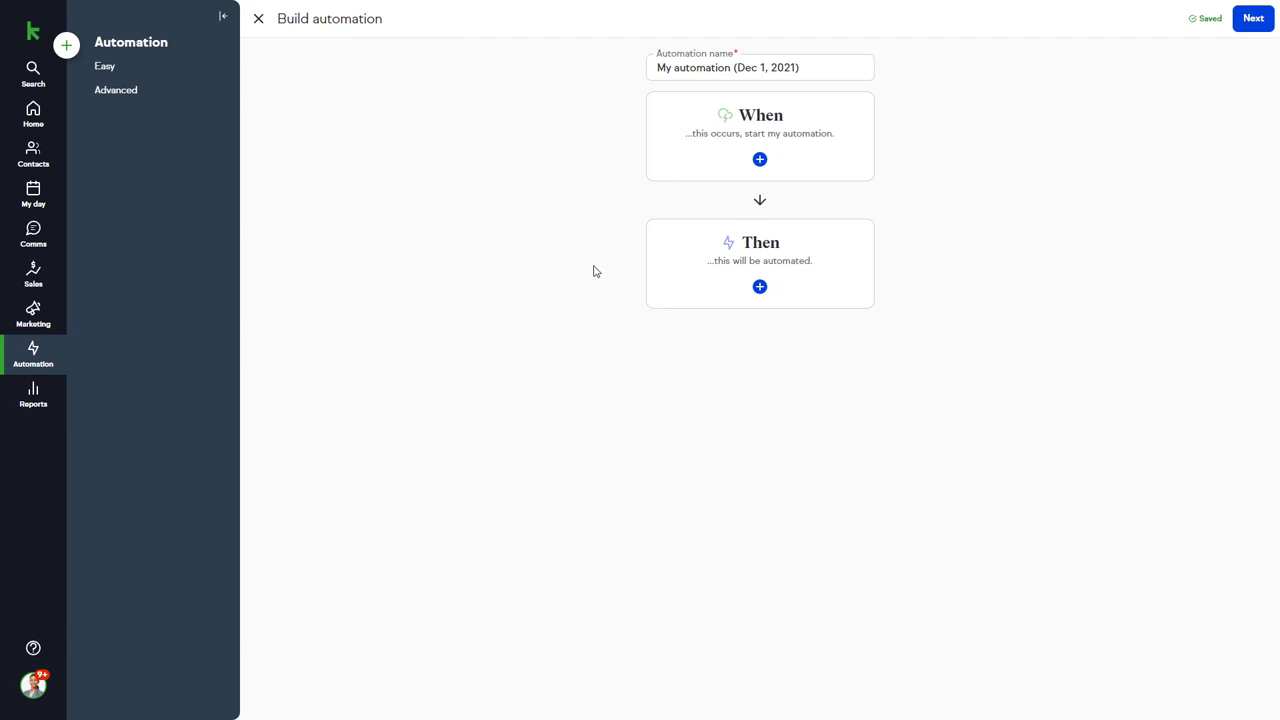
{"action": "left_click", "coordinate": [688, 157]}
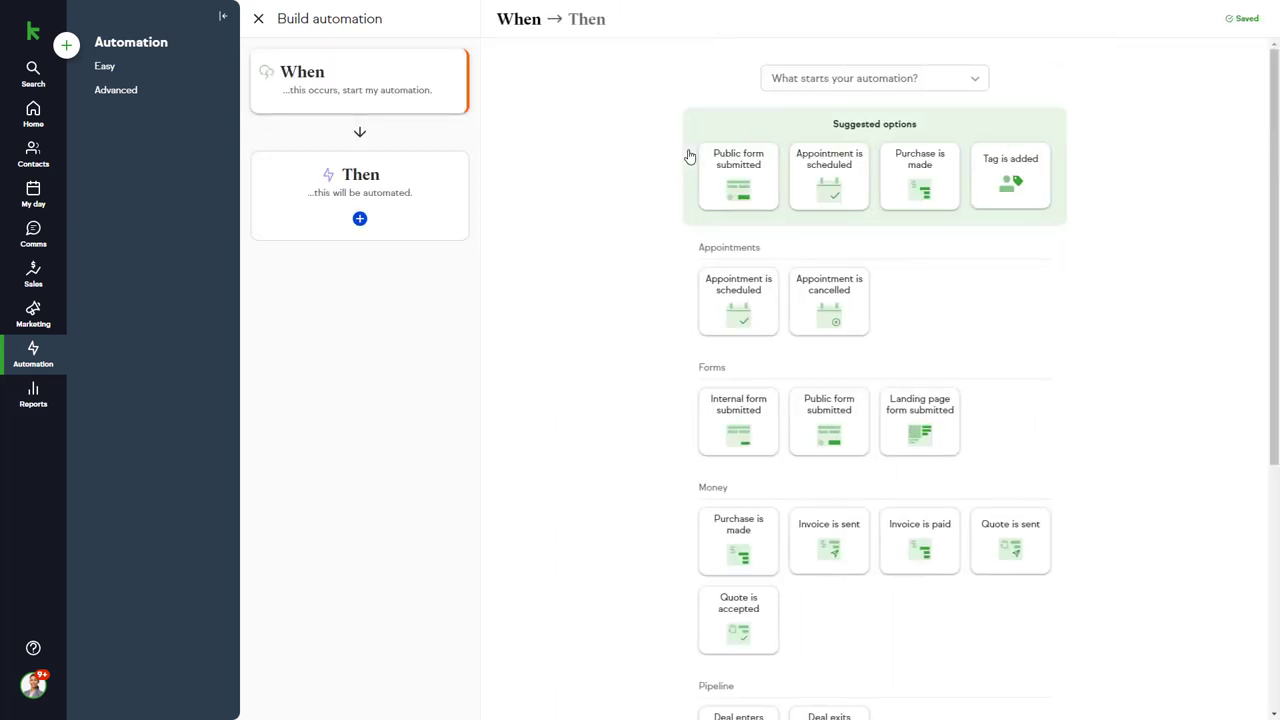
{"action": "left_click", "coordinate": [898, 170]}
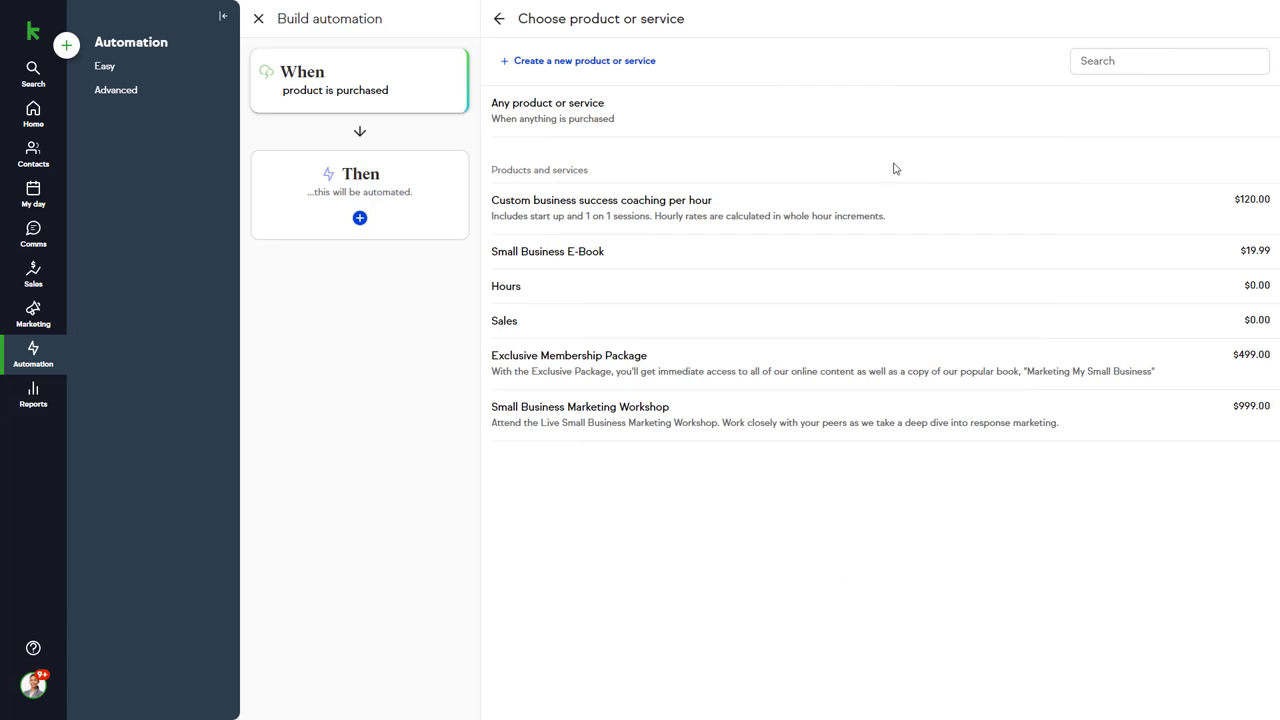
{"action": "left_click", "coordinate": [731, 121]}
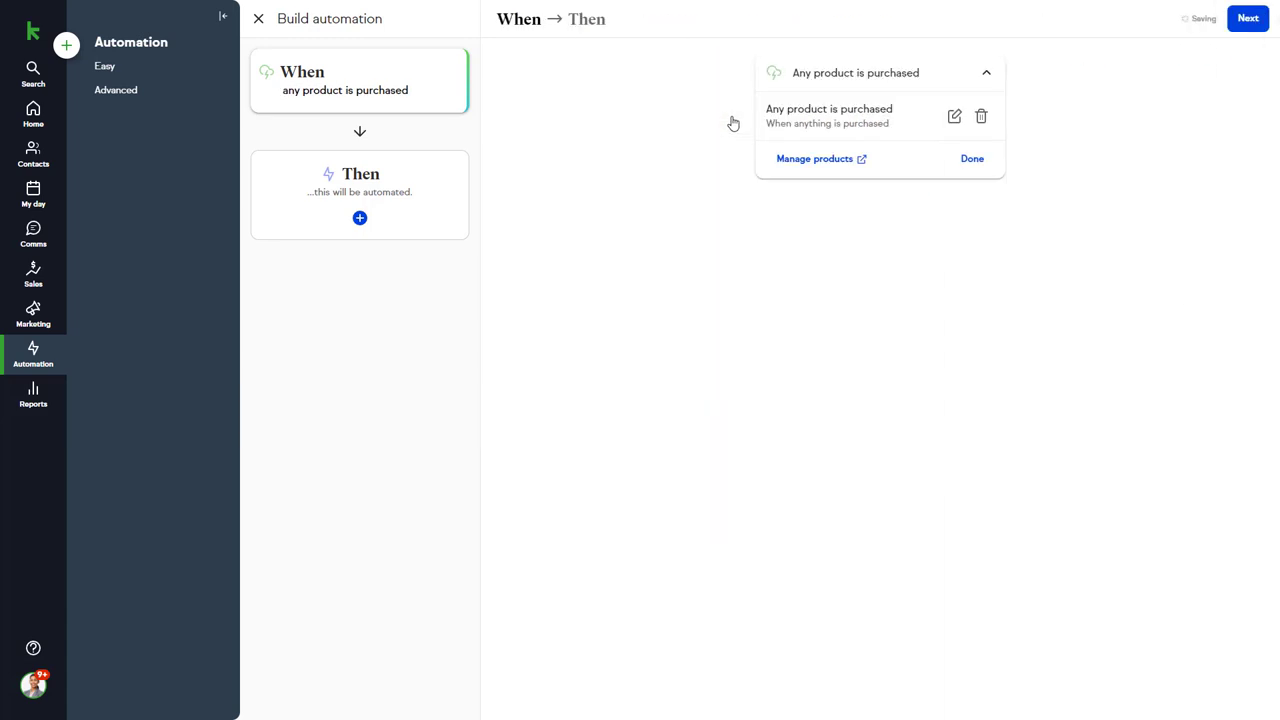
- Set the action to send a teammate a notification, also delivered to mobile
{"action": "left_click", "coordinate": [433, 196]}
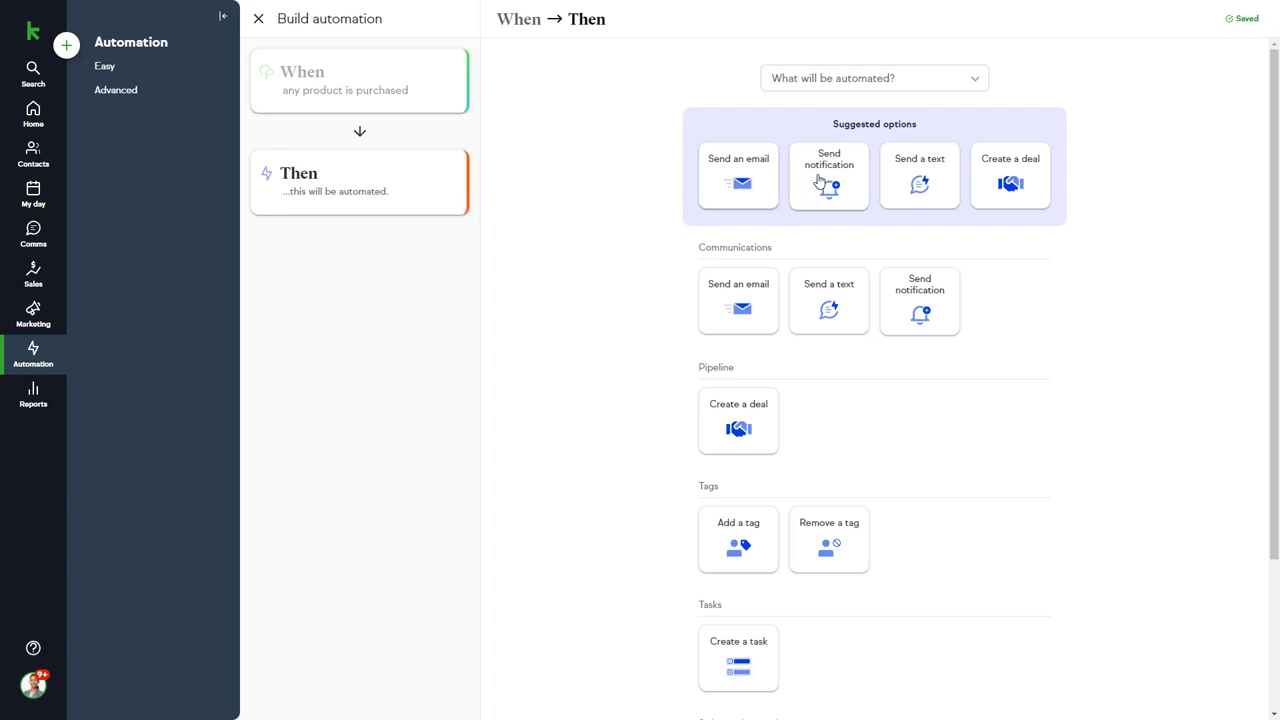
{"action": "left_click", "coordinate": [819, 181]}
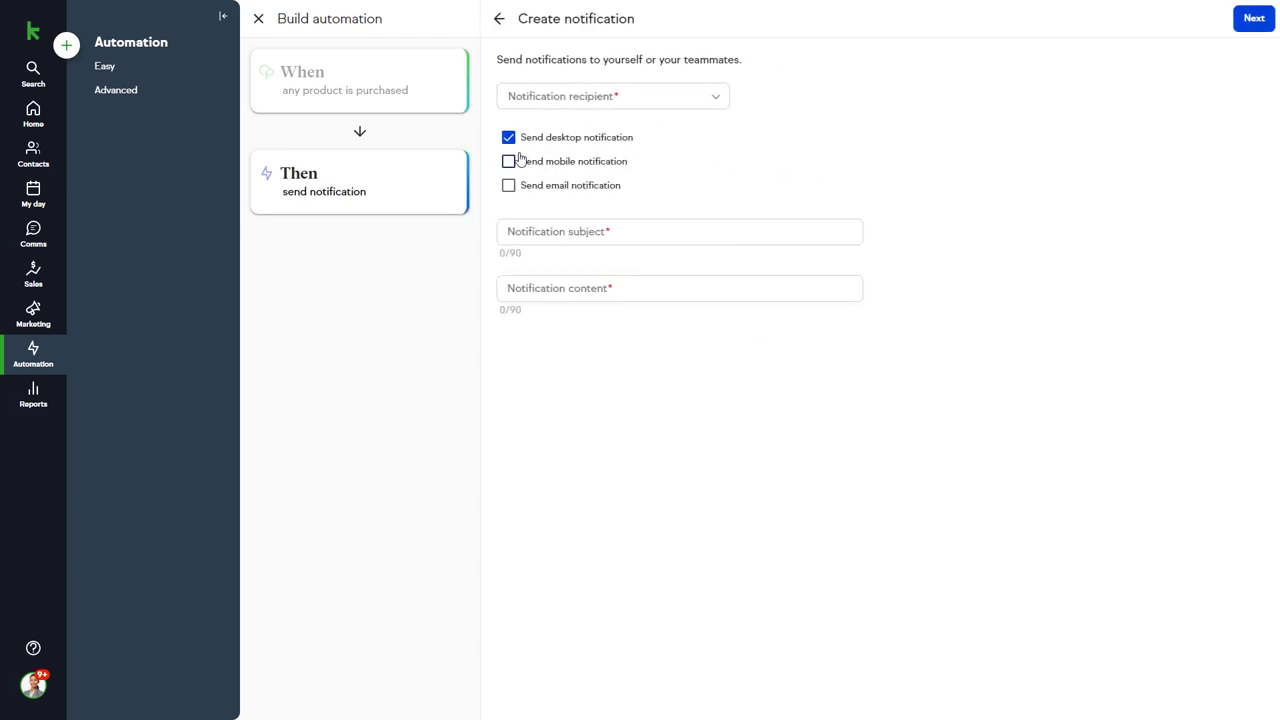
{"action": "left_click", "coordinate": [509, 162]}
{"action": "left_click", "coordinate": [715, 96]}
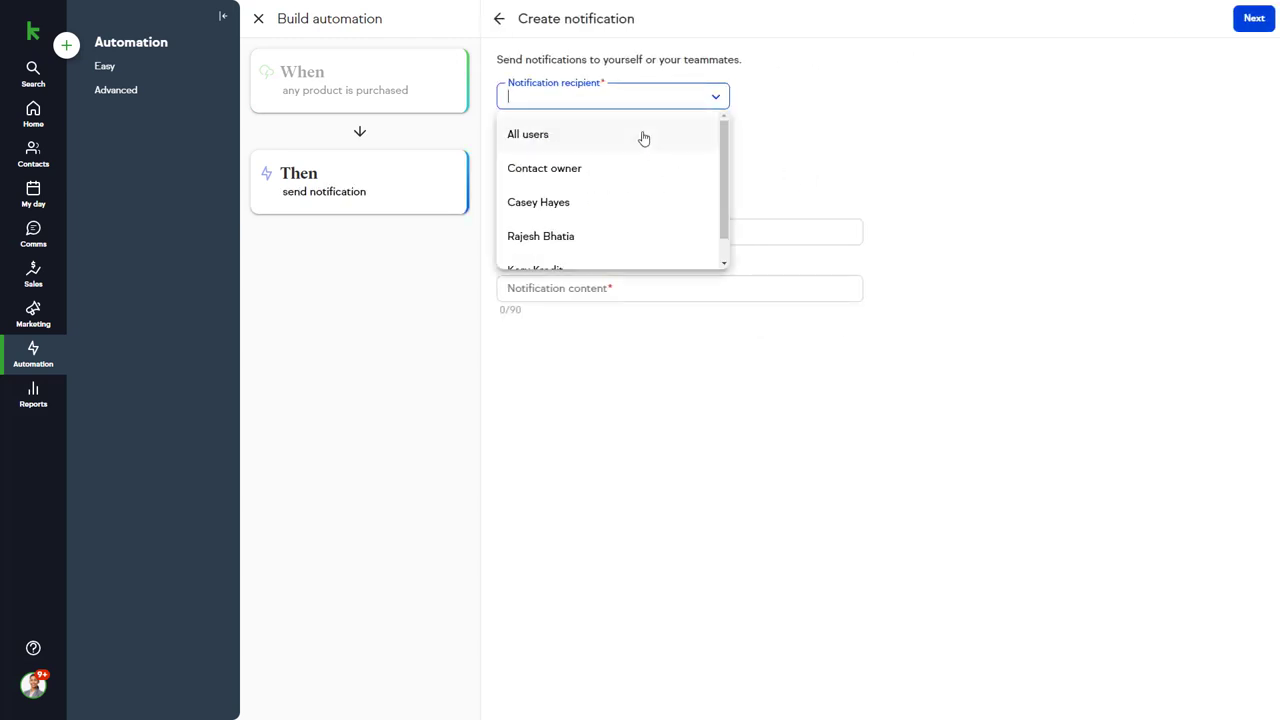
{"action": "left_click", "coordinate": [585, 208]}
{"action": "left_click", "coordinate": [775, 157]}
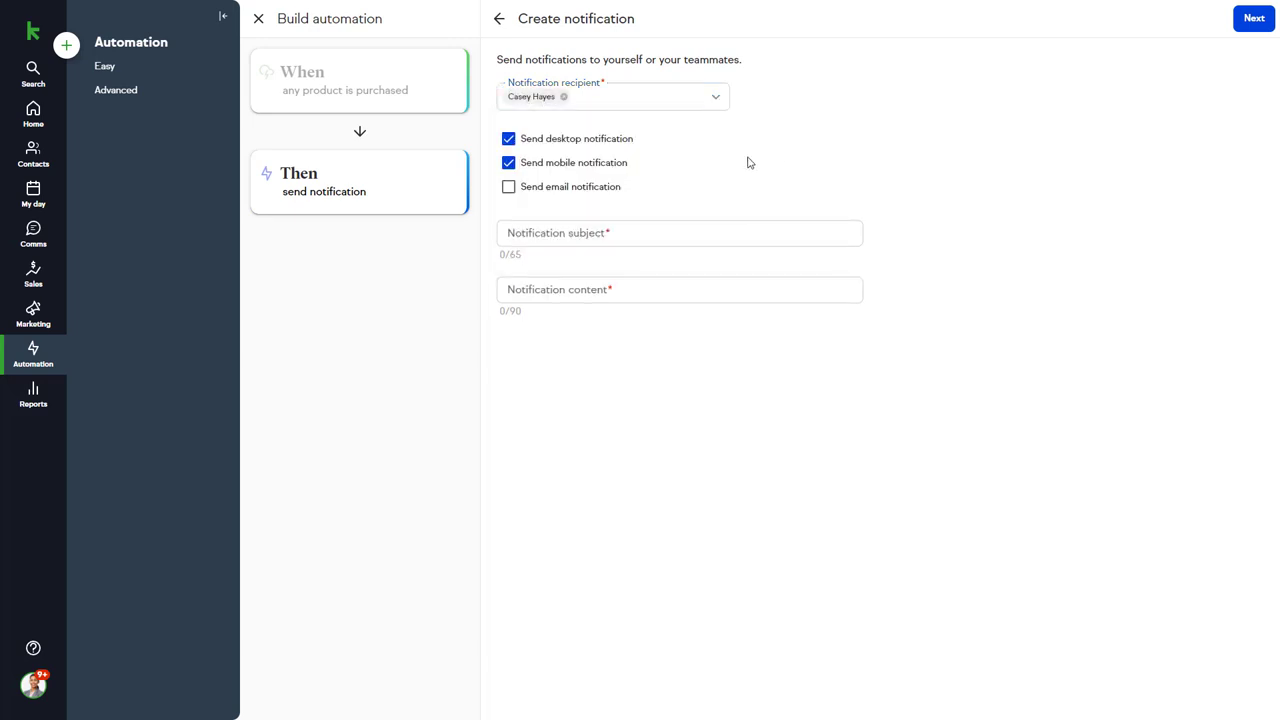
- Write the notification with subject 'New Purchase' and content '<first name> <last name> made a purchase'
{"action": "left_click", "coordinate": [644, 230]}
{"action": "type", "text": "New Purchase"}
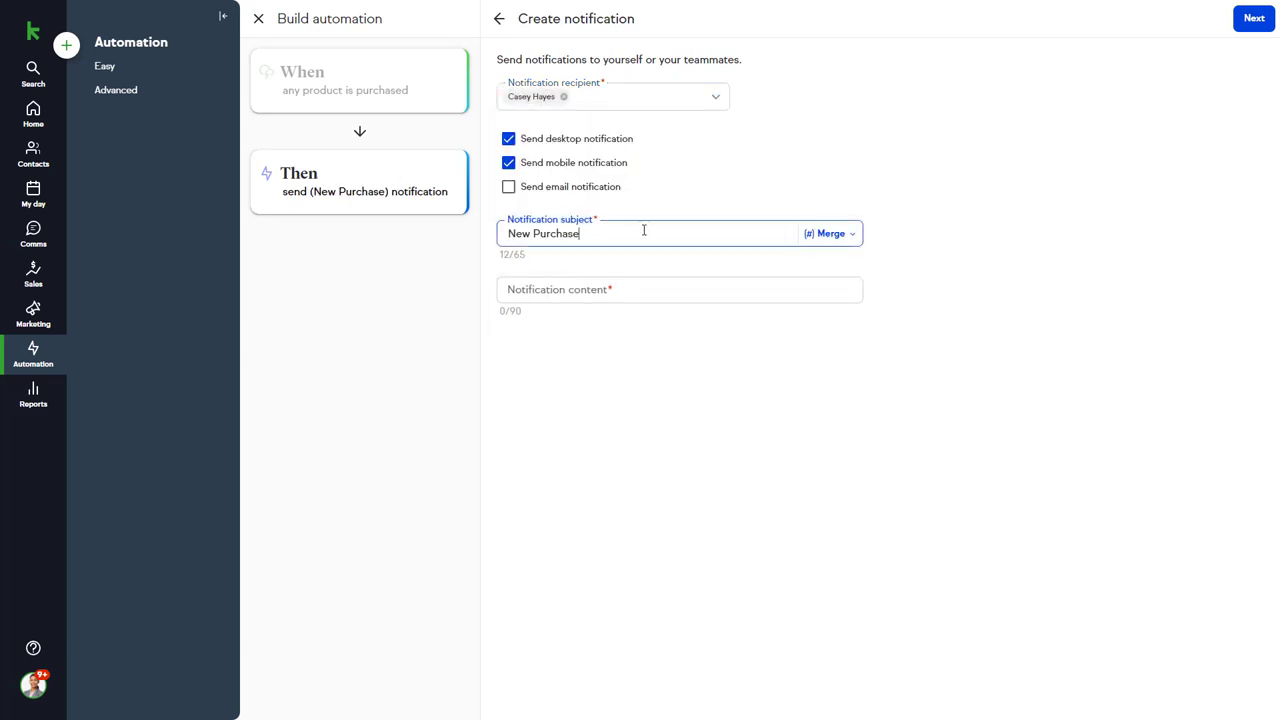
{"action": "left_click", "coordinate": [641, 312]}
{"action": "left_click", "coordinate": [637, 287]}
{"action": "left_click", "coordinate": [834, 289]}
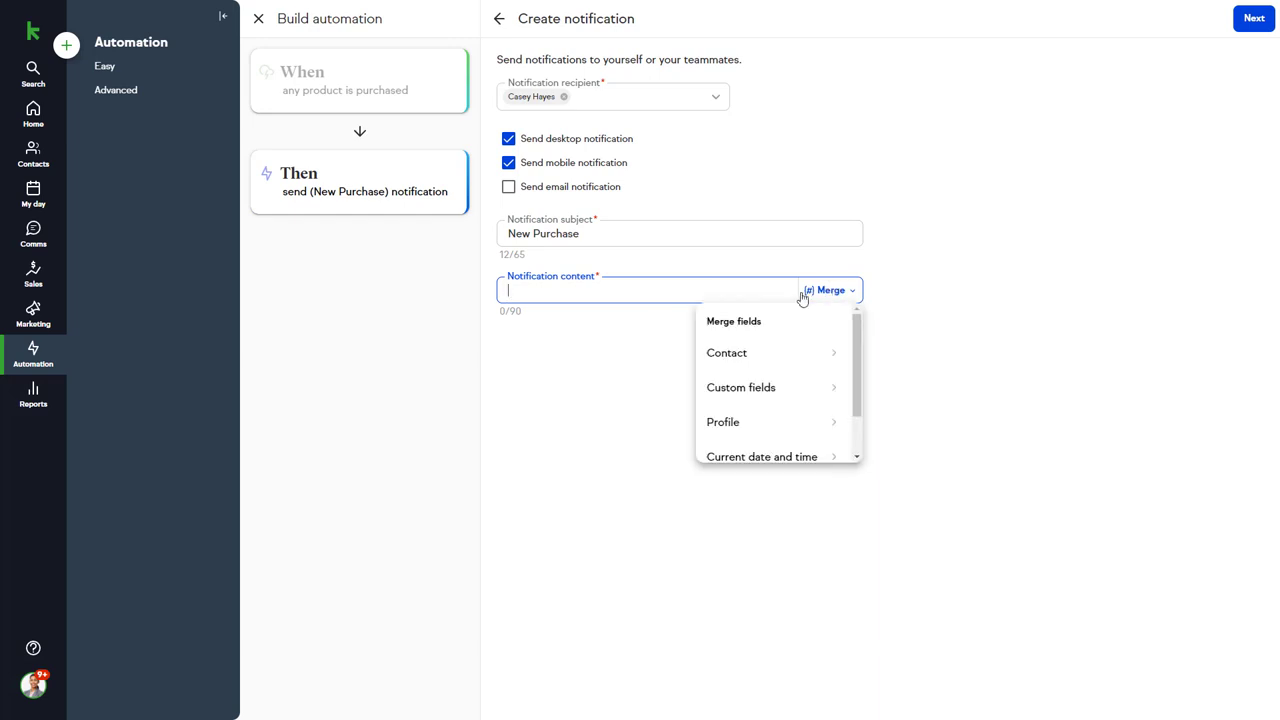
{"action": "left_click", "coordinate": [764, 356]}
{"action": "left_click", "coordinate": [763, 360]}
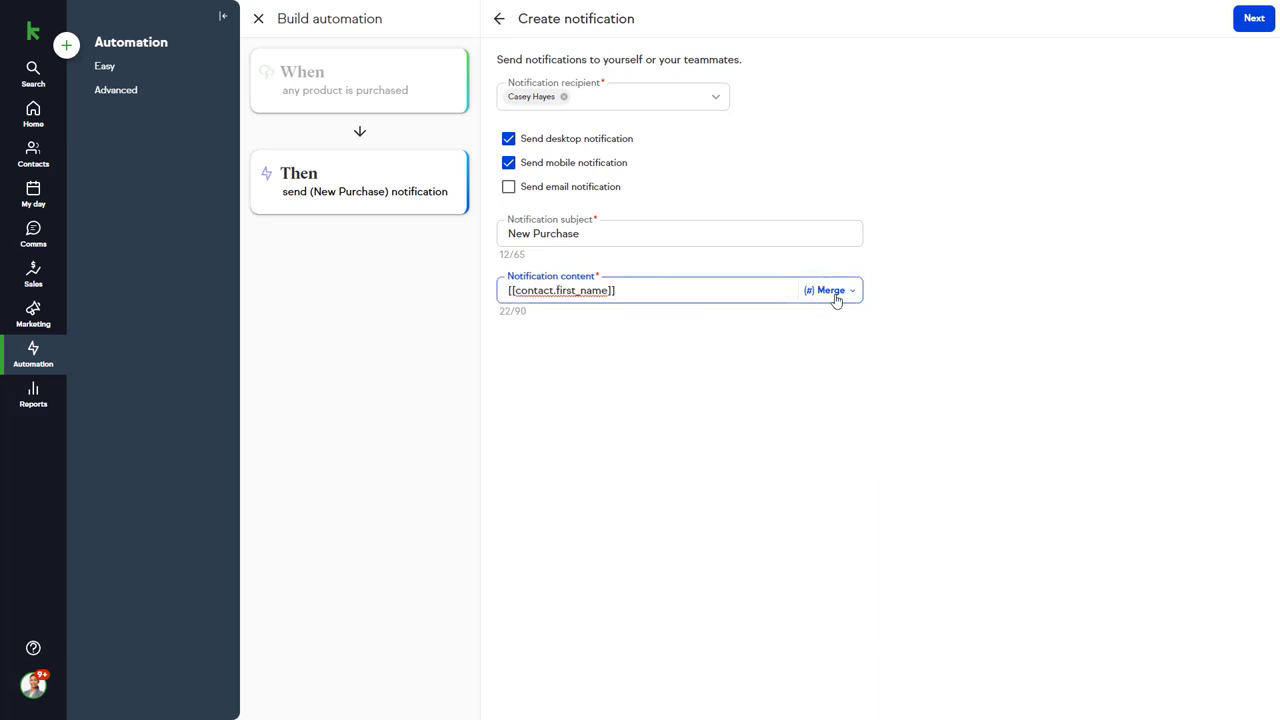
{"action": "left_click", "coordinate": [838, 291]}
{"action": "left_click", "coordinate": [776, 358]}
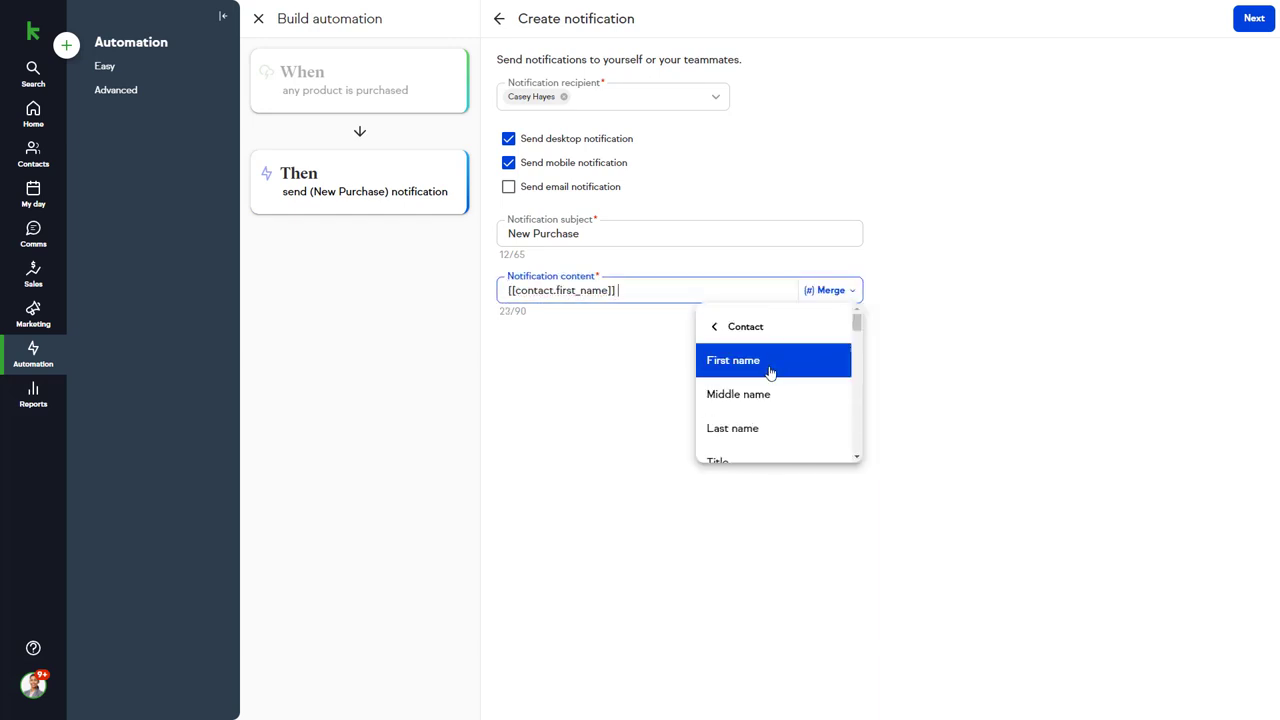
{"action": "left_click", "coordinate": [760, 427]}
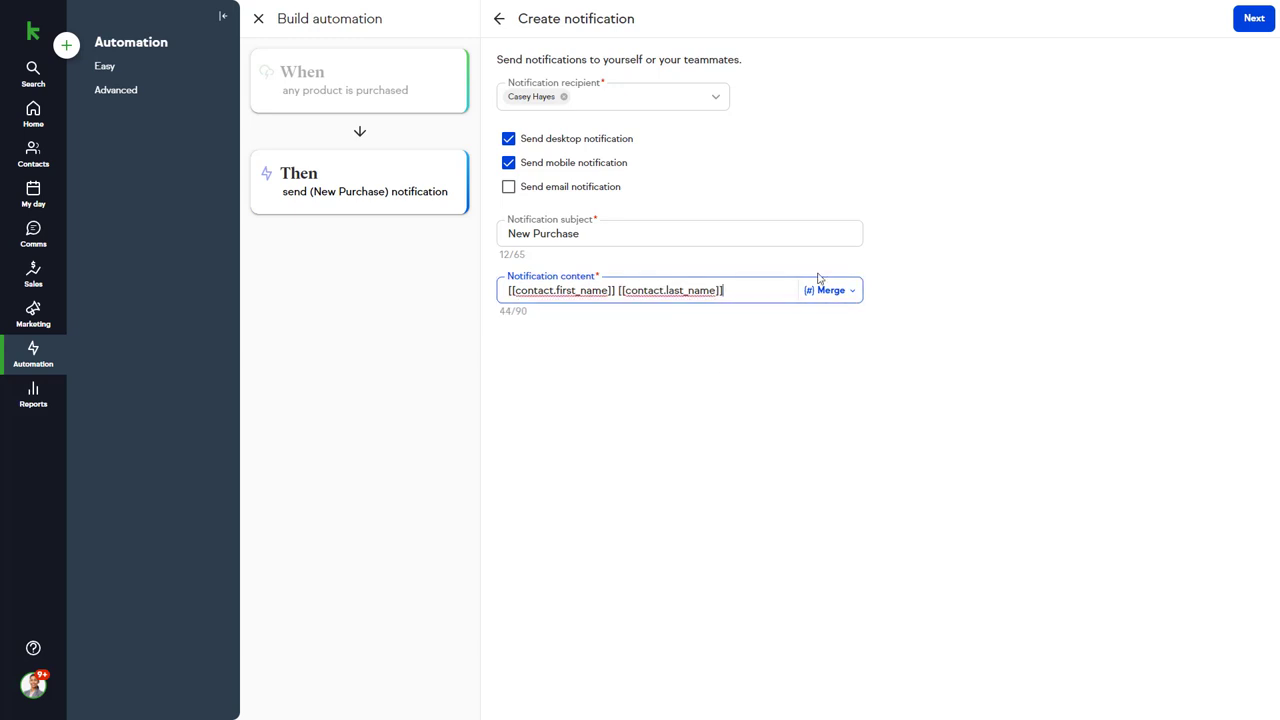
{"action": "type", "text": "made a purchase"}
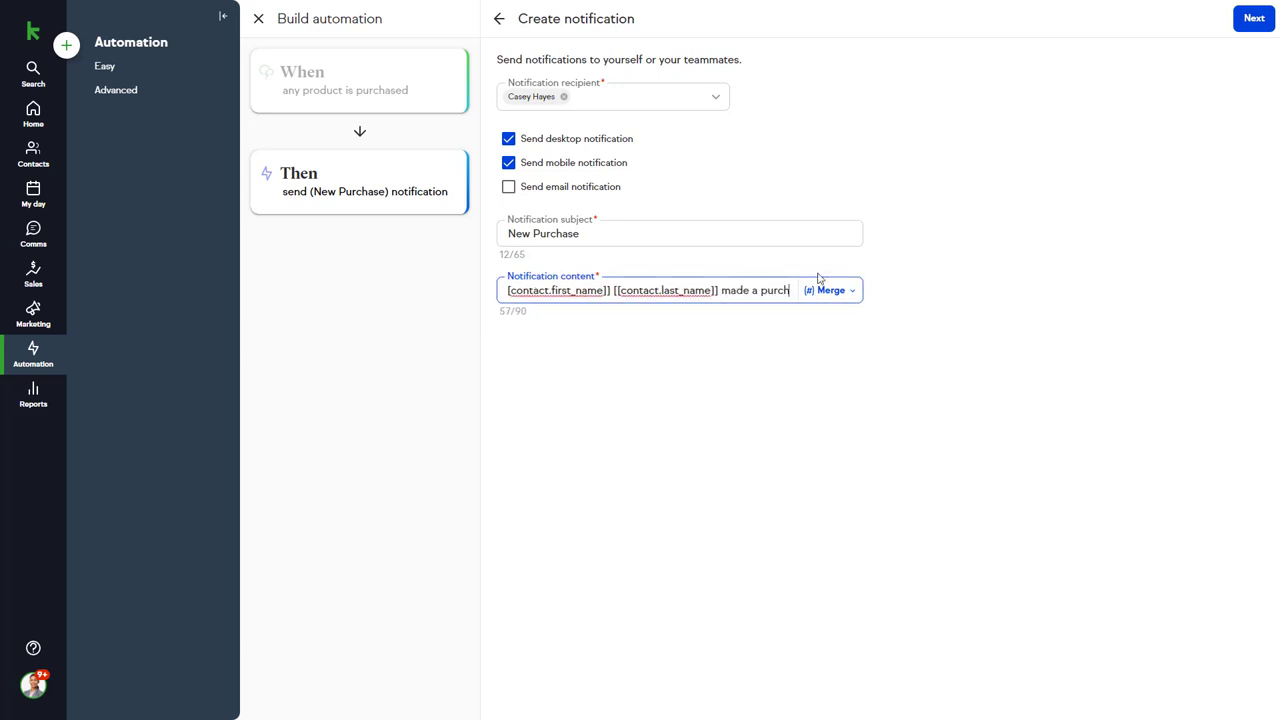
{"action": "left_click", "coordinate": [826, 312]}
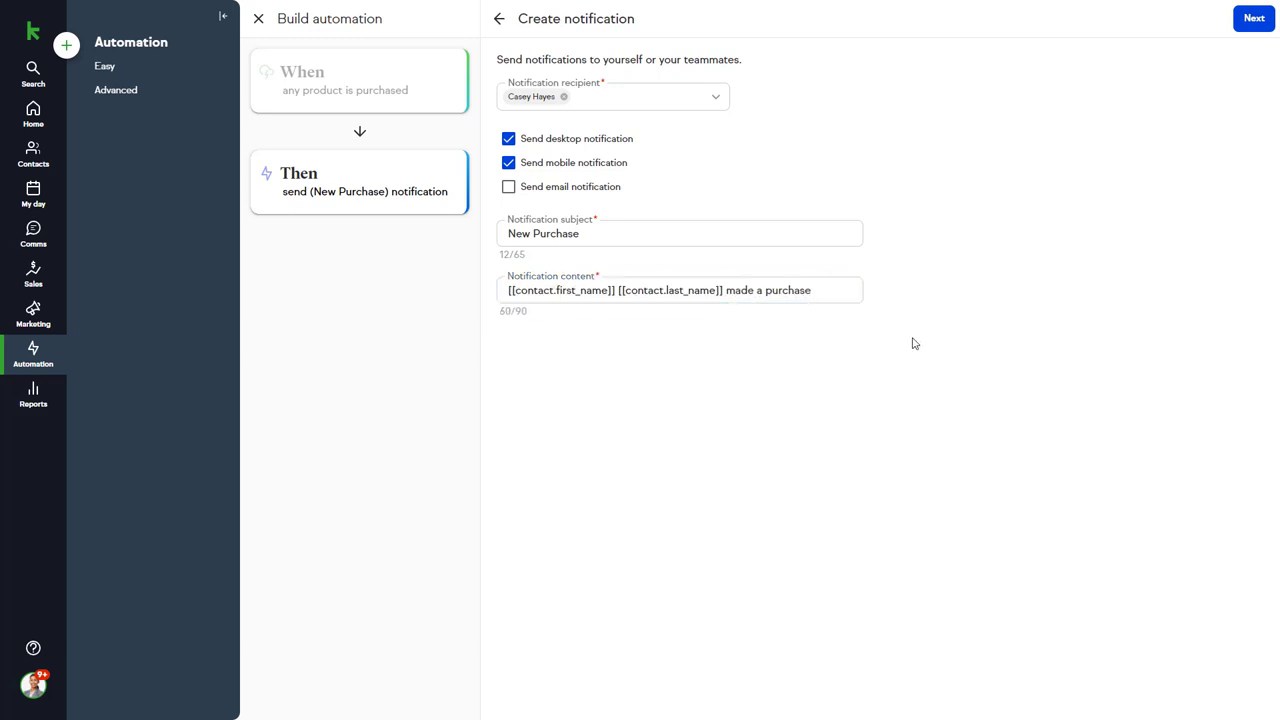
{"action": "left_click", "coordinate": [1245, 24]}
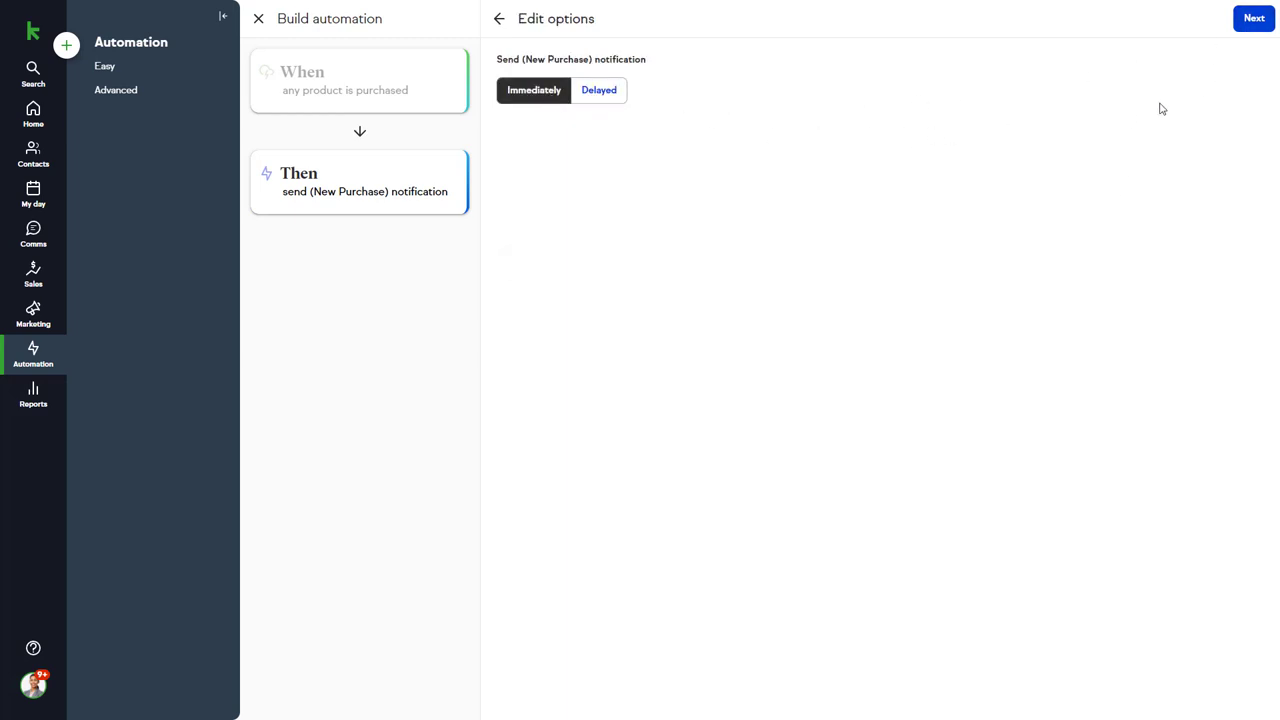
- Keep immediate timing, add a Follow up - general email step, then preview and publish
{"action": "left_click", "coordinate": [1249, 30]}
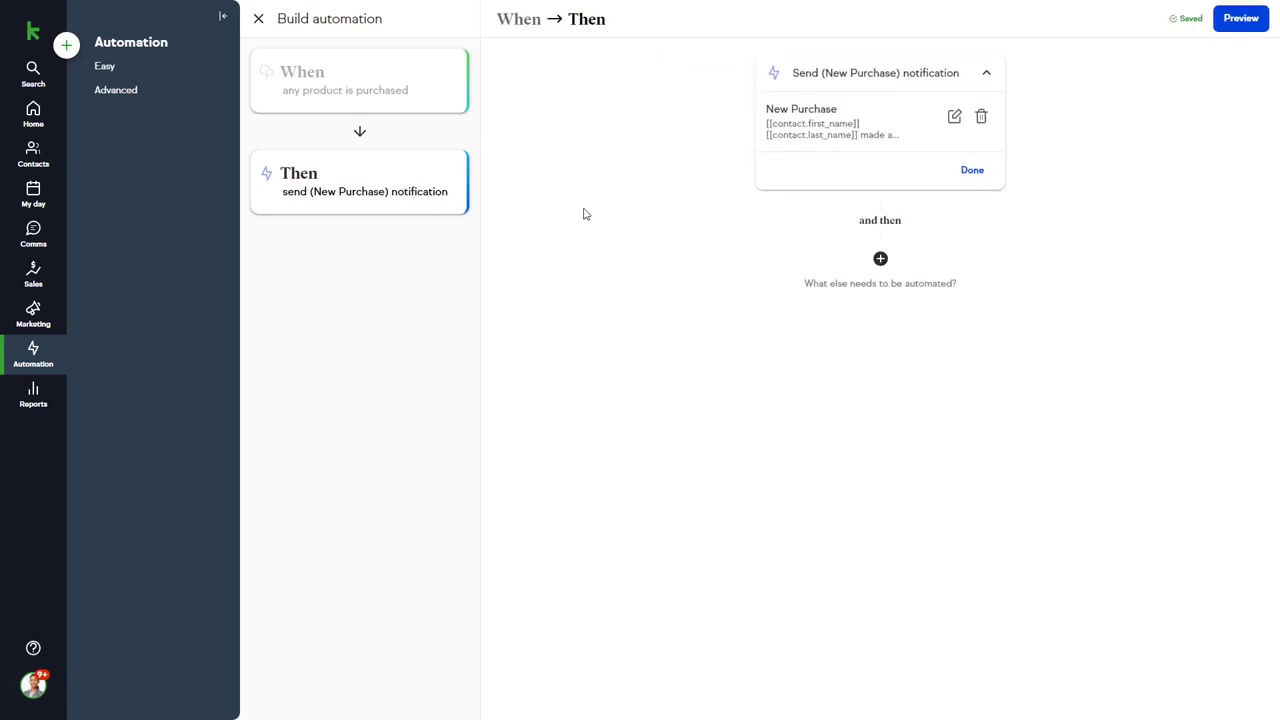
{"action": "left_click", "coordinate": [880, 259]}
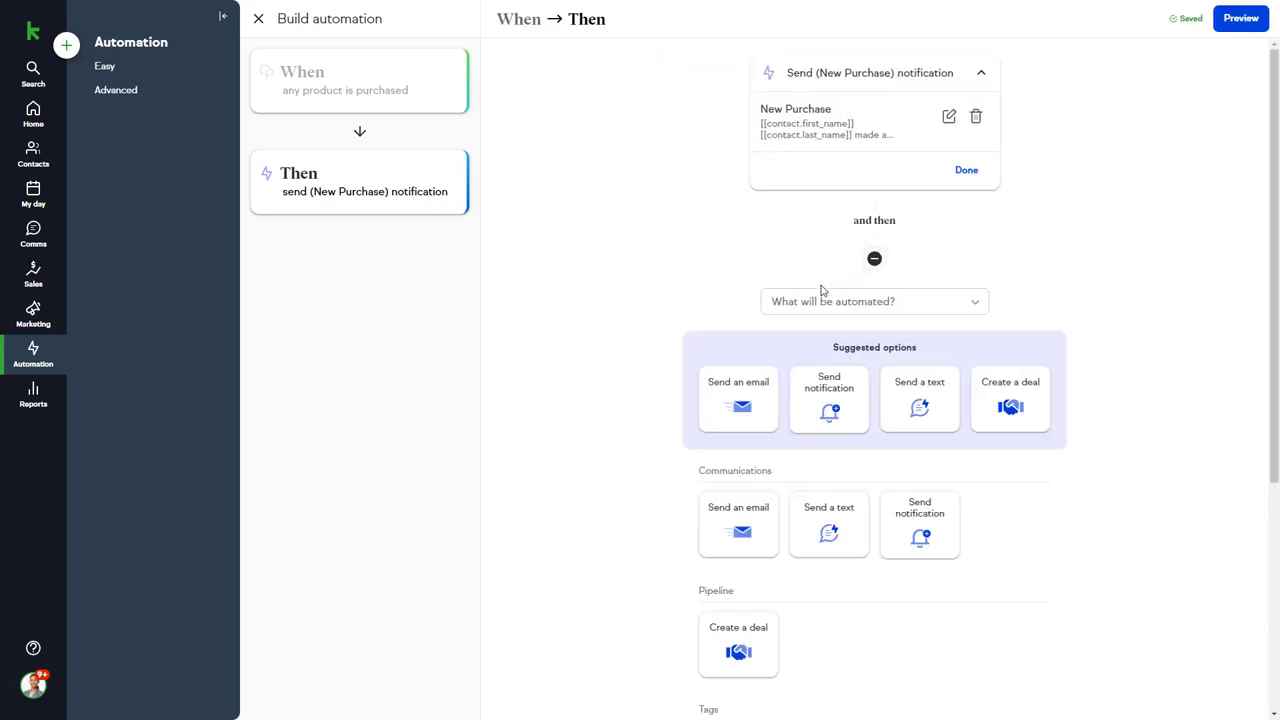
{"action": "left_click", "coordinate": [738, 400]}
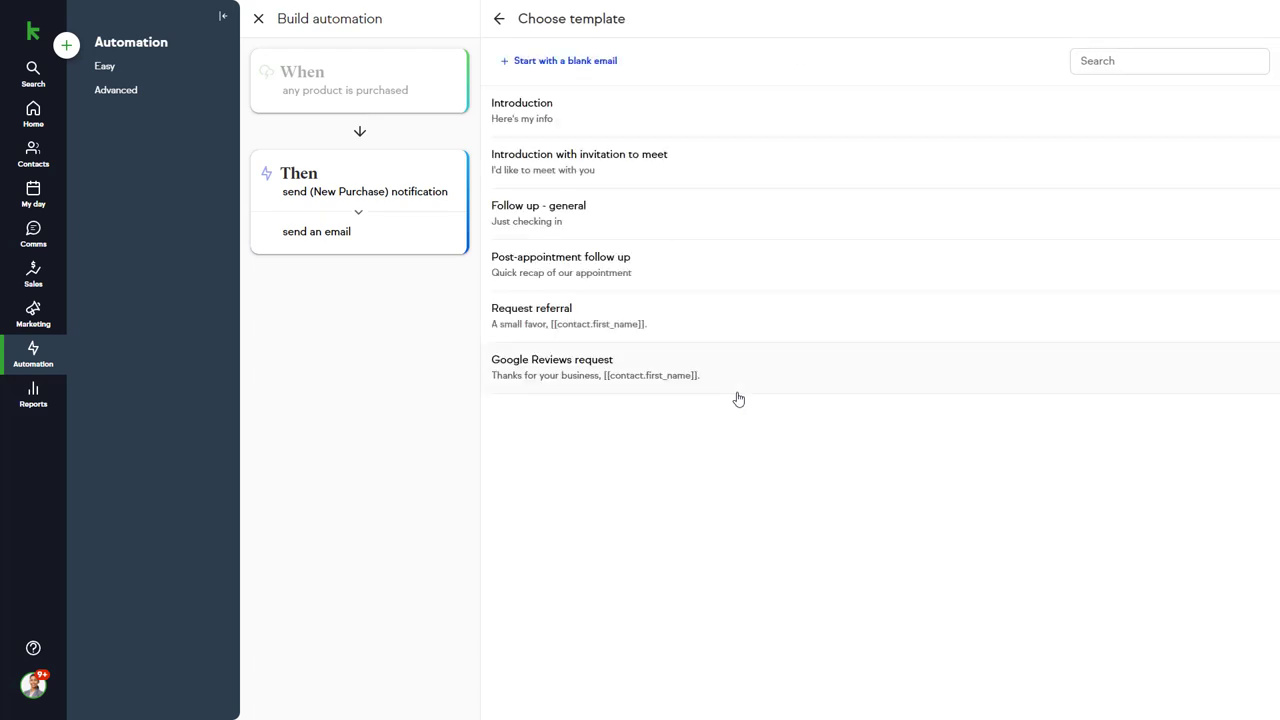
{"action": "left_click", "coordinate": [679, 215]}
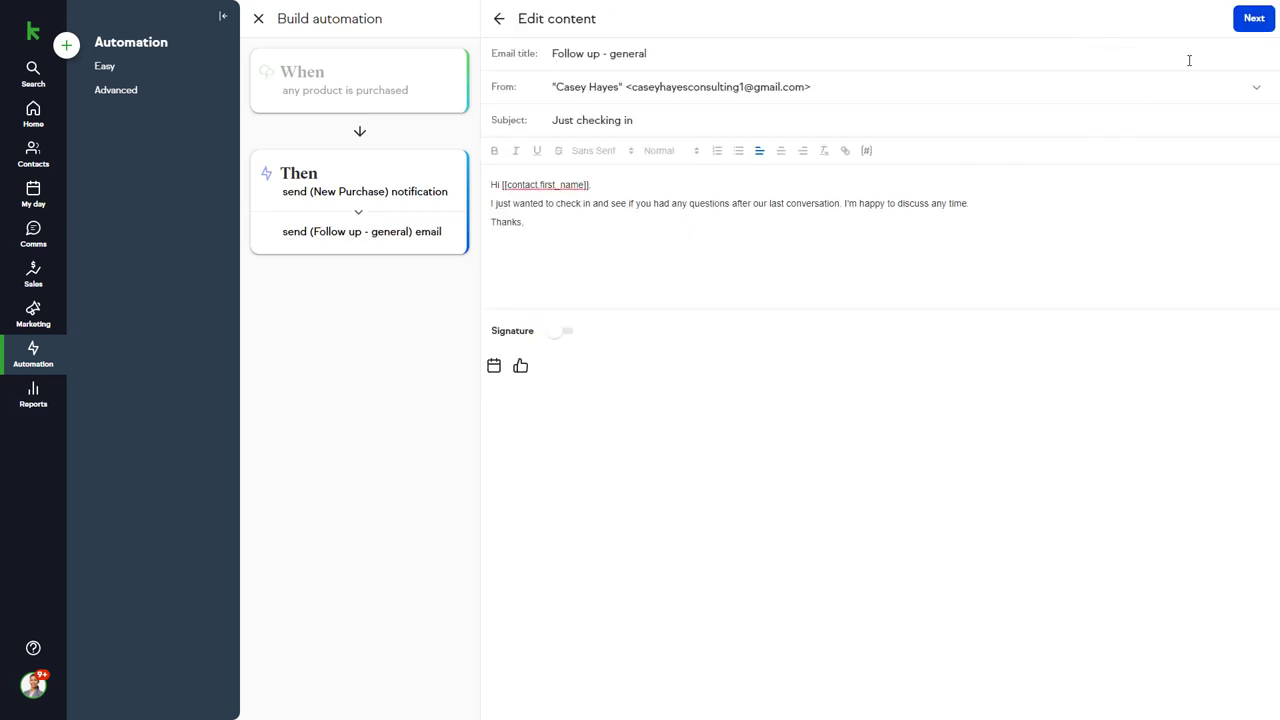
{"action": "left_click", "coordinate": [1254, 18]}
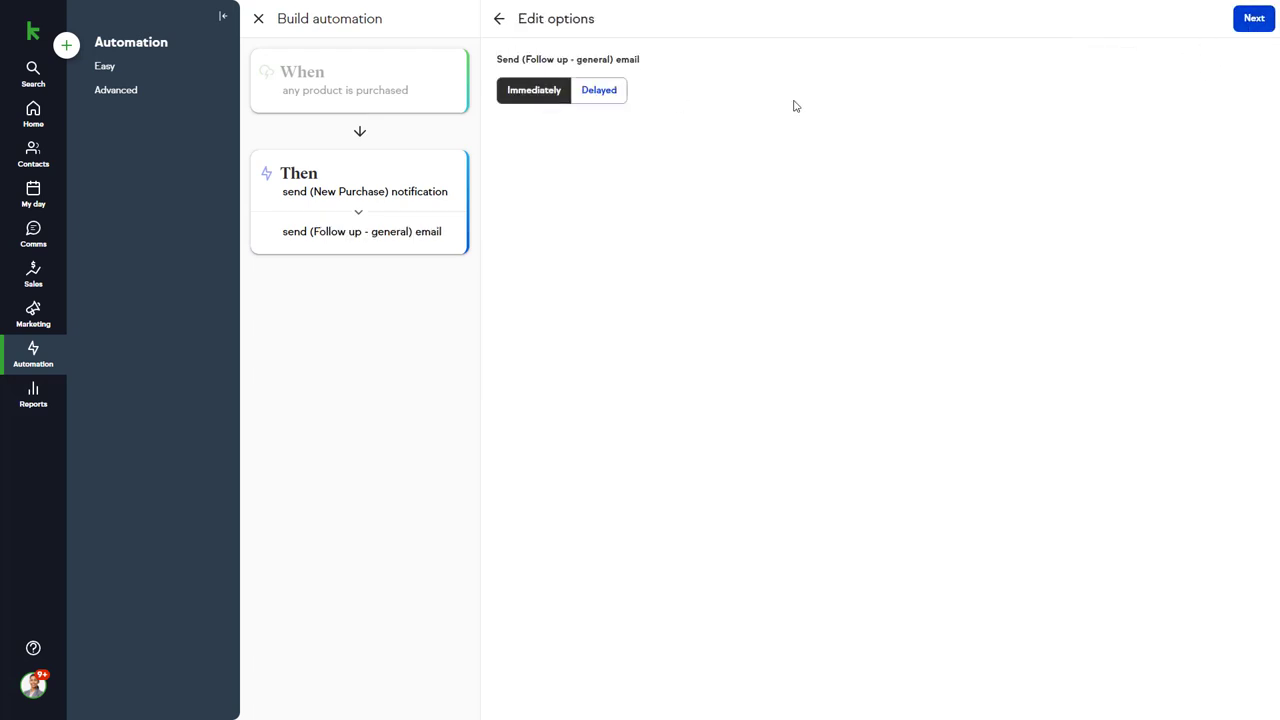
{"action": "left_click", "coordinate": [1252, 19]}
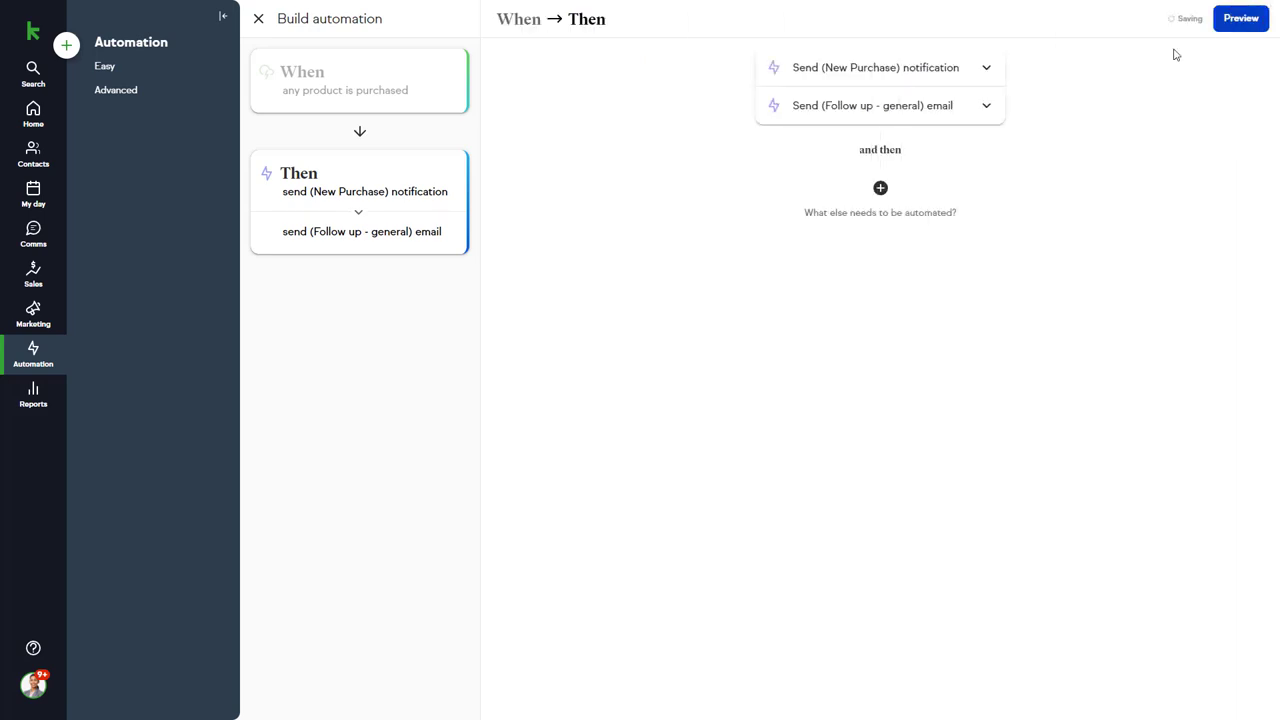
{"action": "left_click", "coordinate": [1240, 18]}
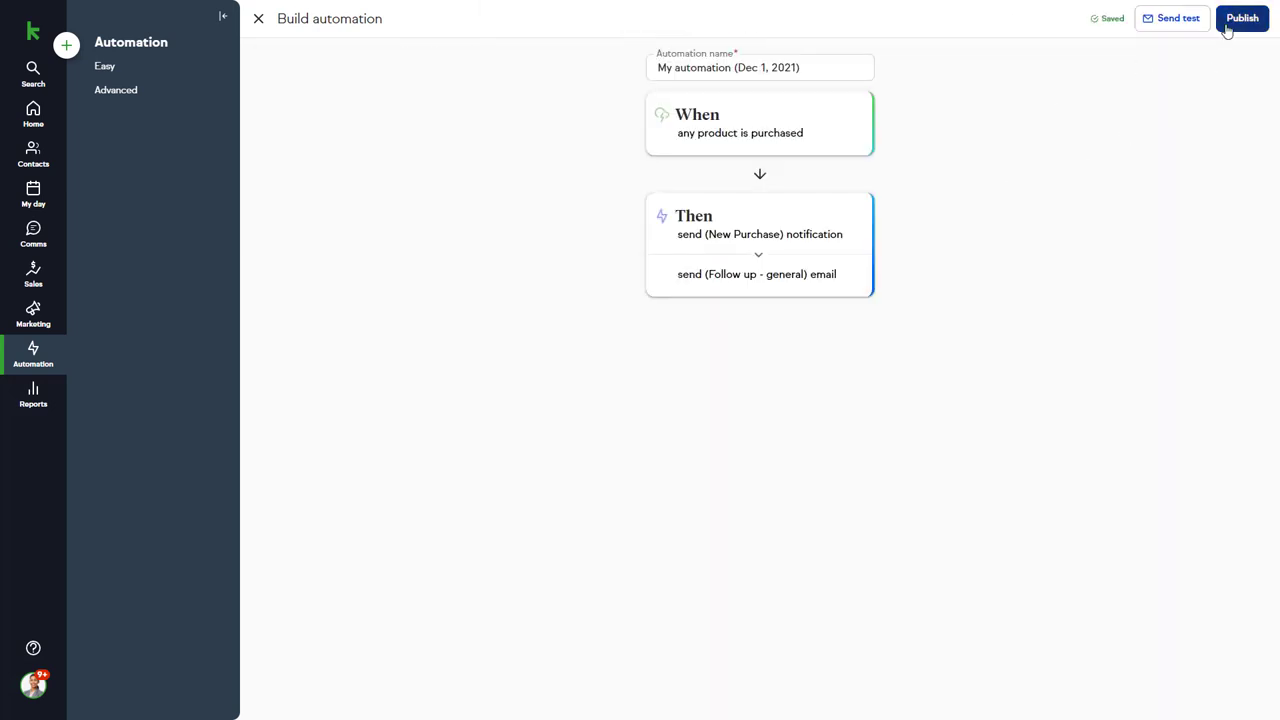
{"action": "left_click", "coordinate": [1241, 18]}
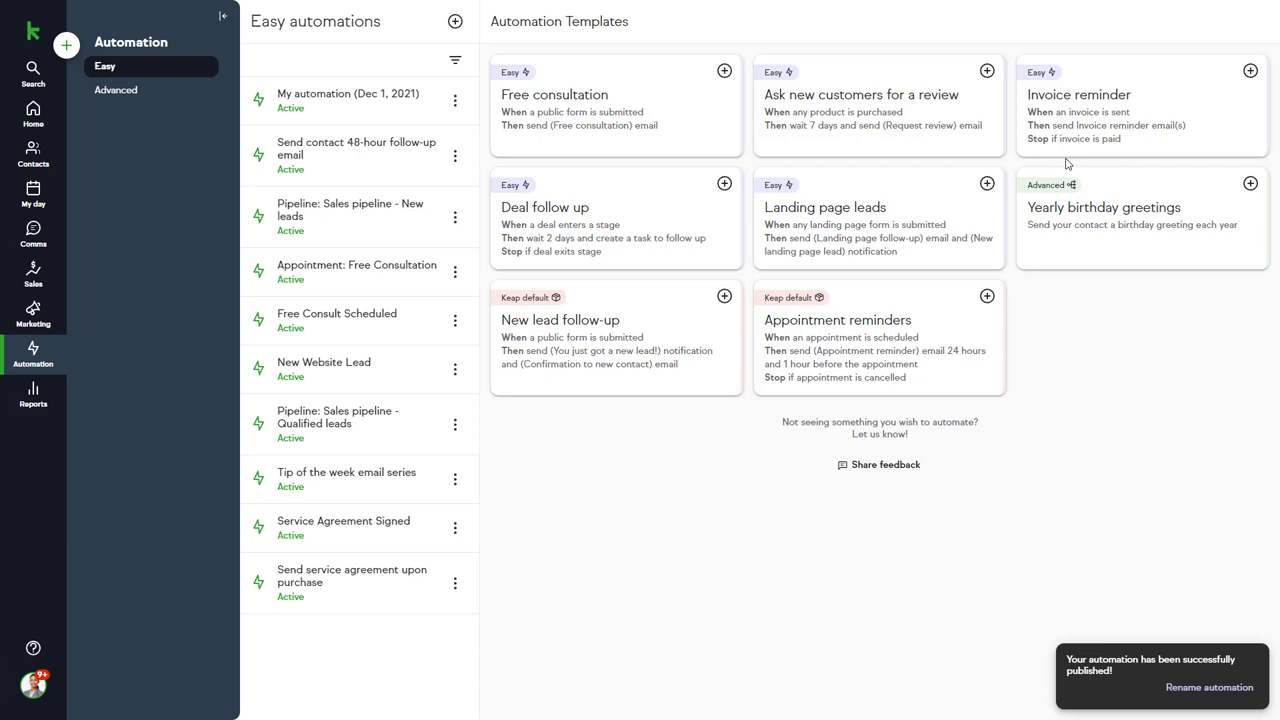
- In Advanced automations, view the Industry dropdown options on the website contact form
{"action": "left_click", "coordinate": [140, 94]}
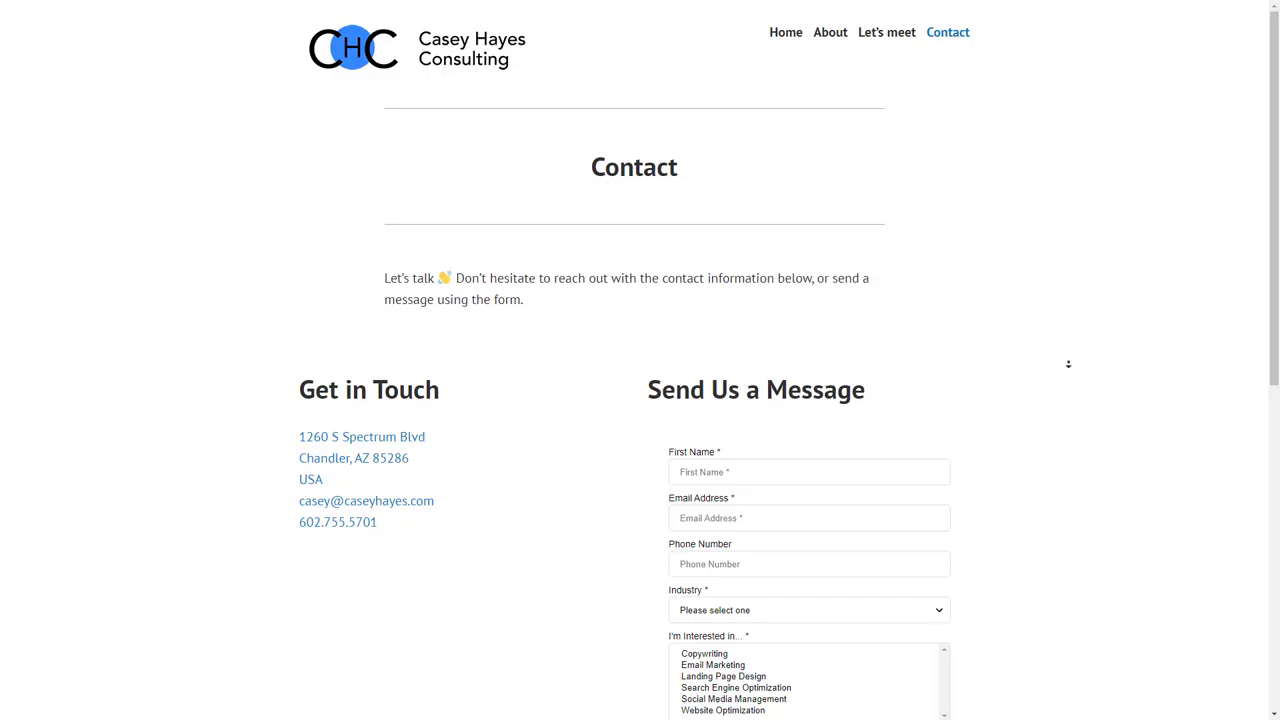
{"action": "scroll", "coordinate": [1067, 379], "scroll_direction": "down", "scroll_amount": 3}
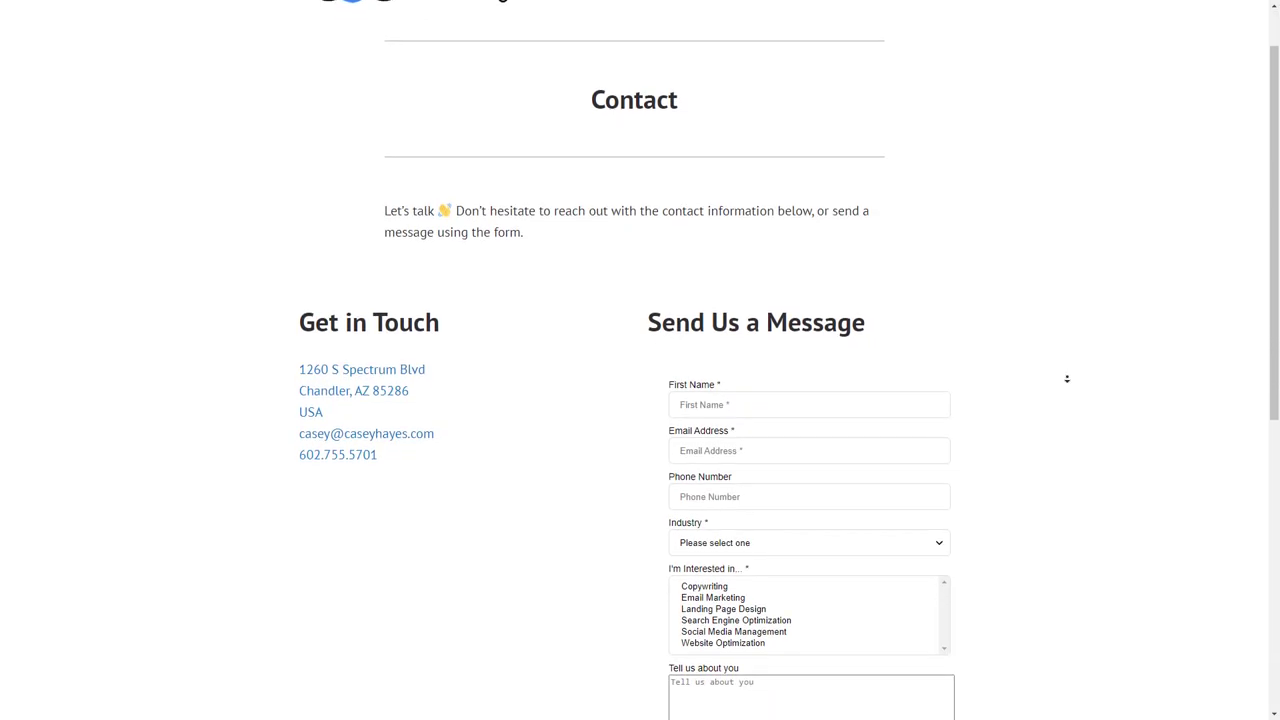
{"action": "scroll", "coordinate": [1067, 379], "scroll_direction": "down", "scroll_amount": 2}
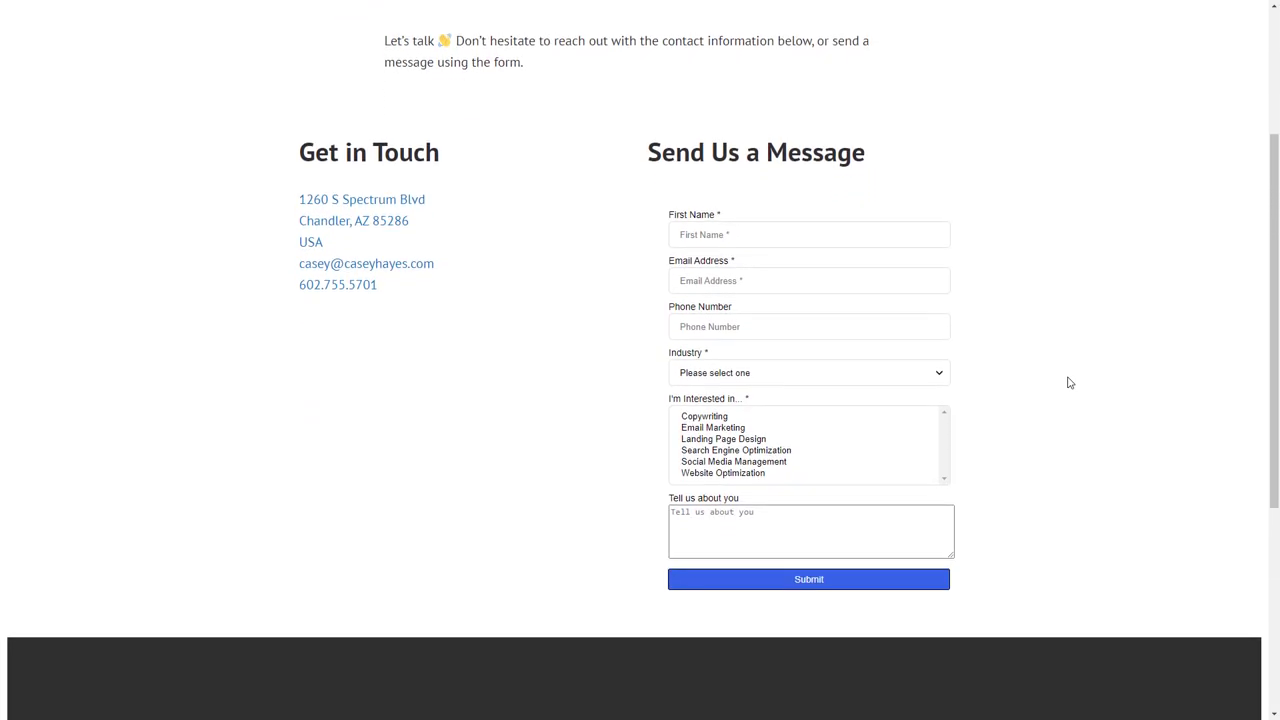
{"action": "left_click", "coordinate": [938, 377]}
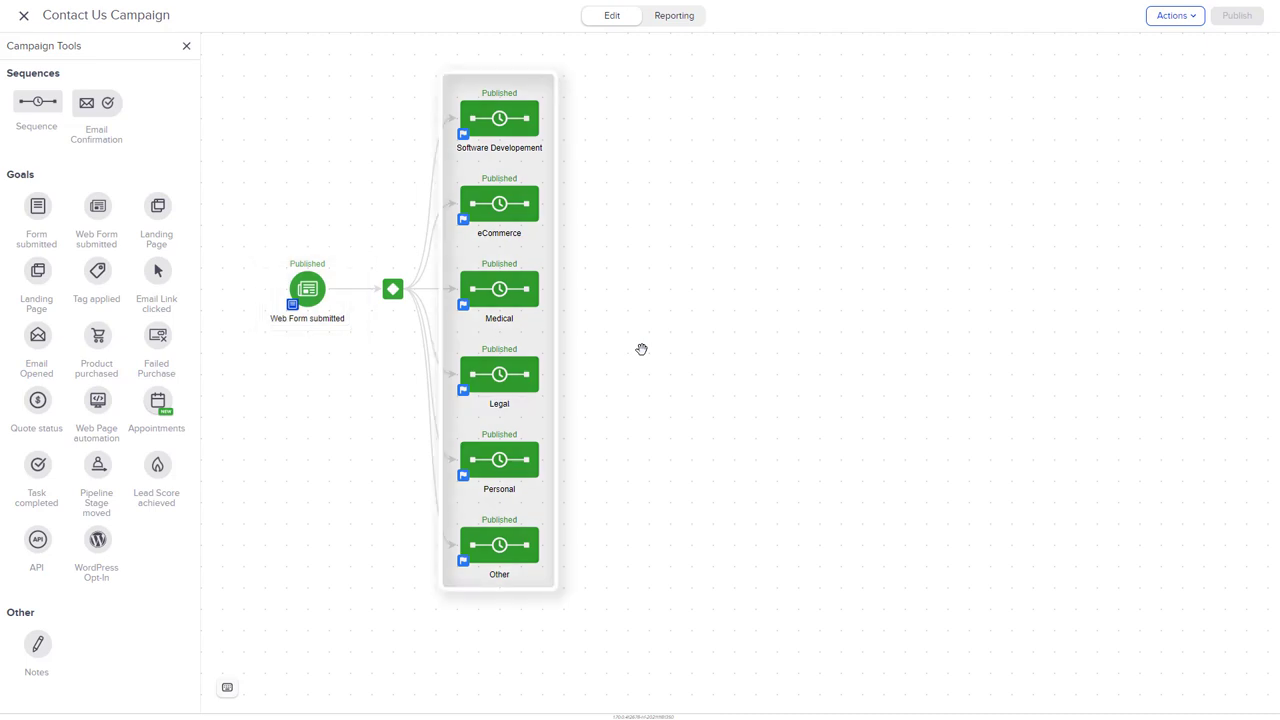
- Inspect the decision diamond's routing rules and return to the campaign canvas
{"action": "left_click", "coordinate": [642, 349]}
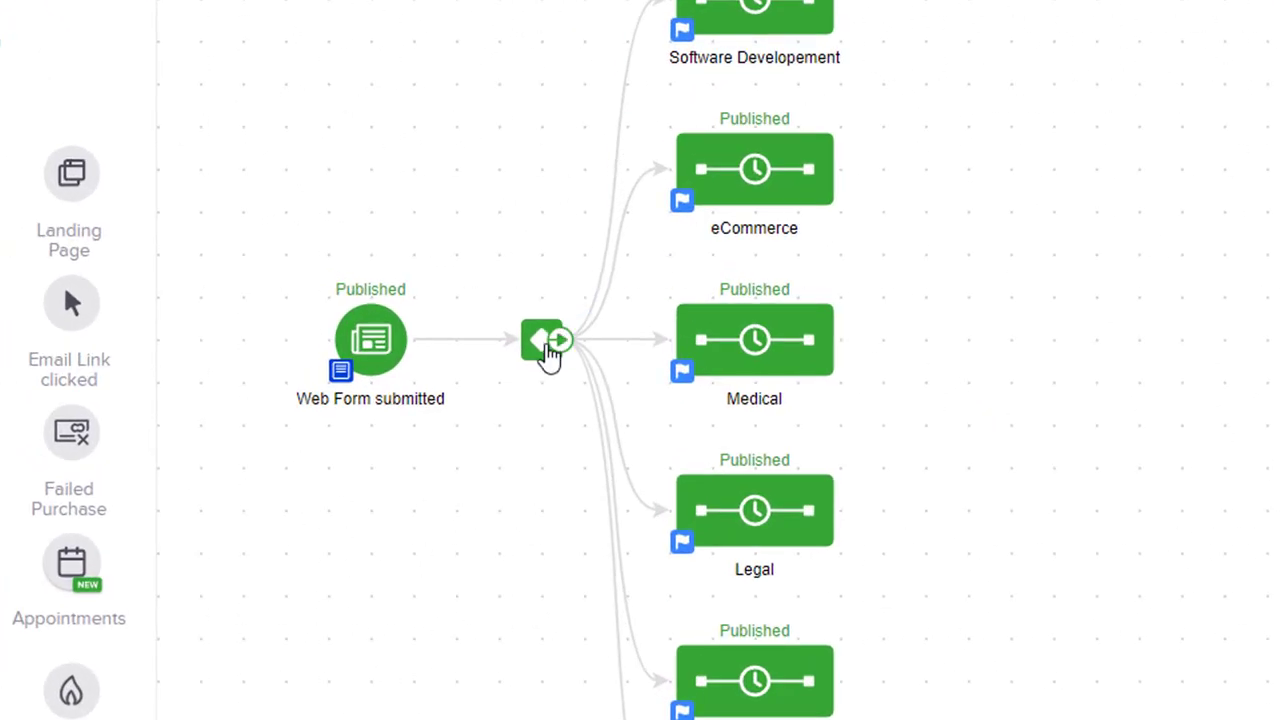
{"action": "left_click", "coordinate": [540, 348]}
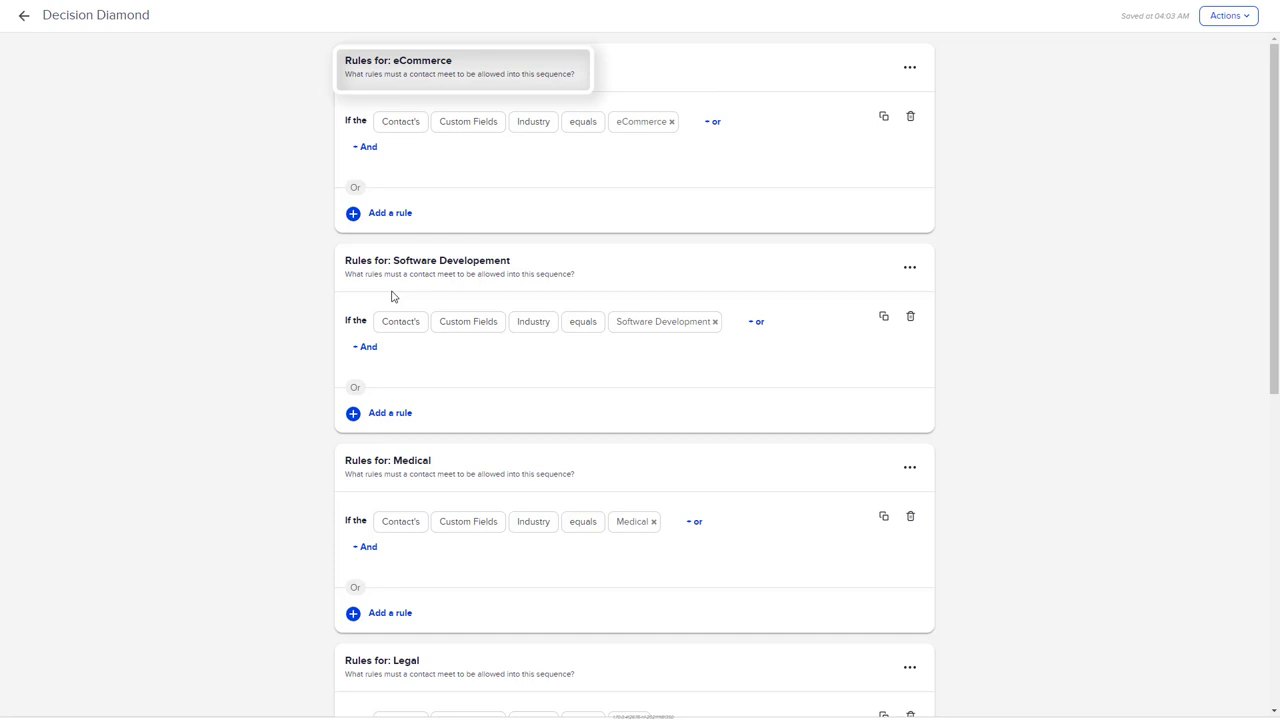
{"action": "left_click", "coordinate": [21, 16]}
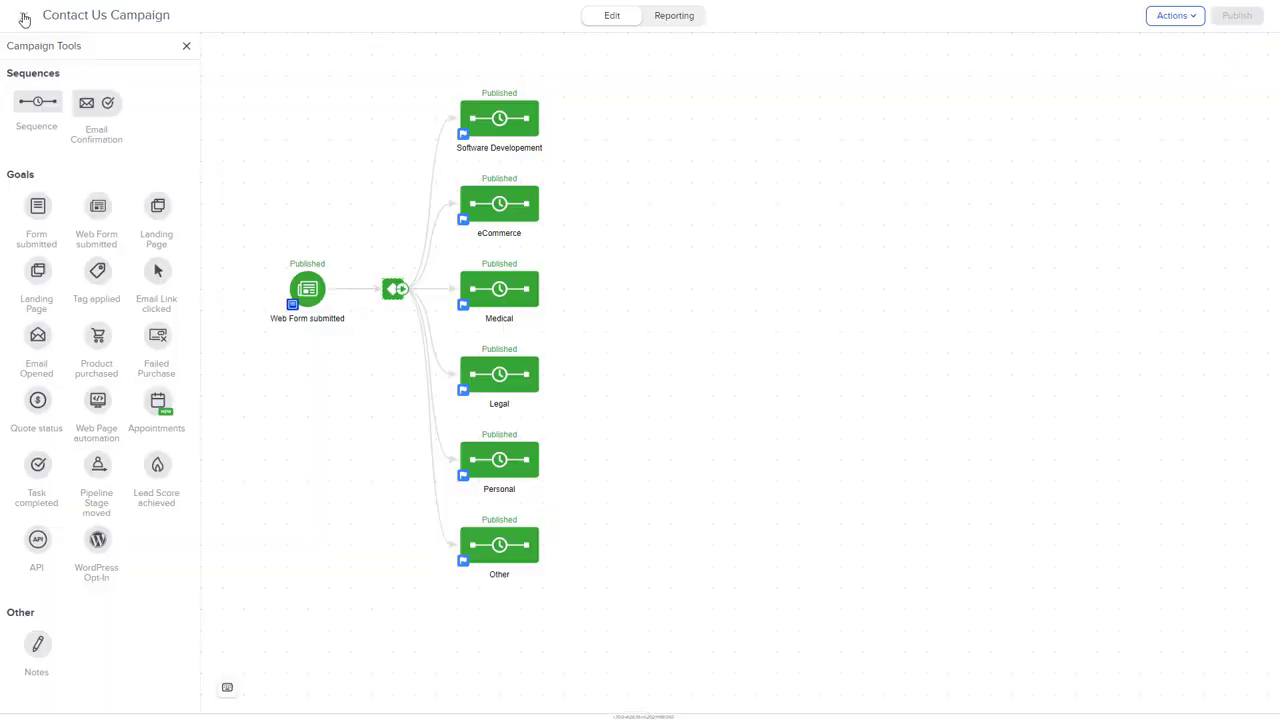
- Review the eCommerce sequence's steps, then go to the sales Pipeline
{"action": "right_click", "coordinate": [504, 210]}
{"action": "double_click", "coordinate": [505, 212]}
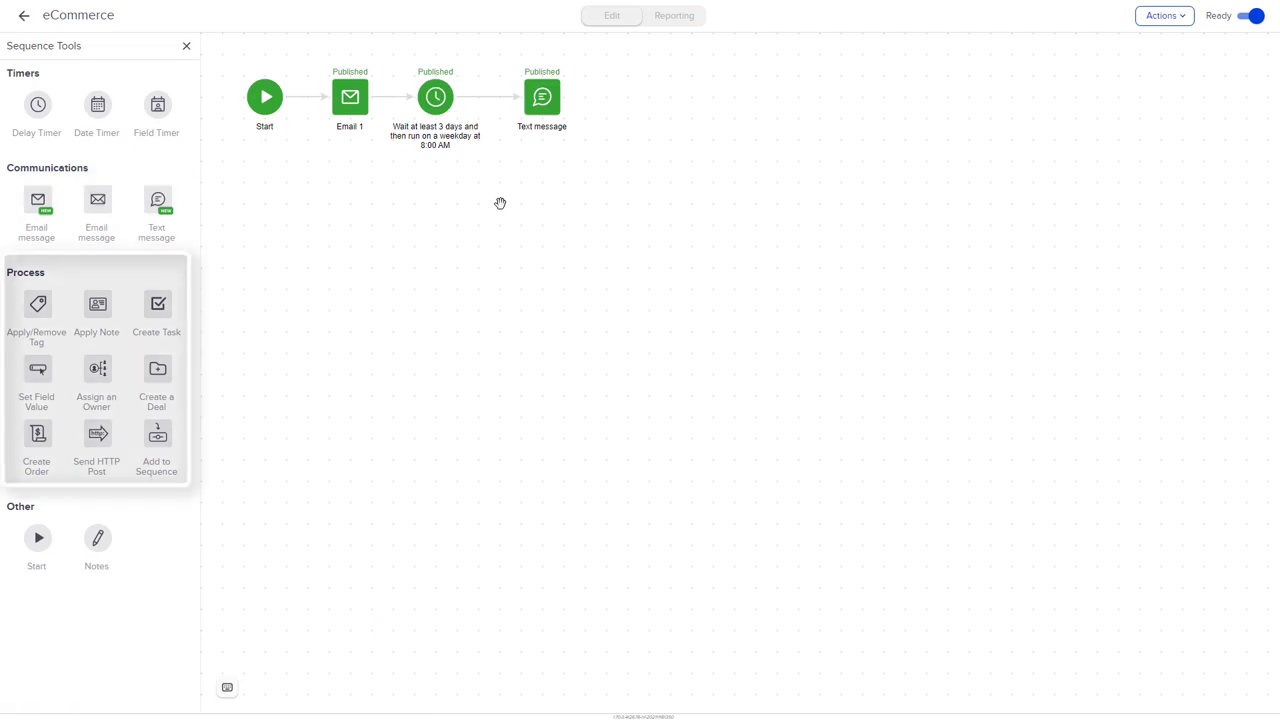
{"action": "left_click", "coordinate": [24, 17]}
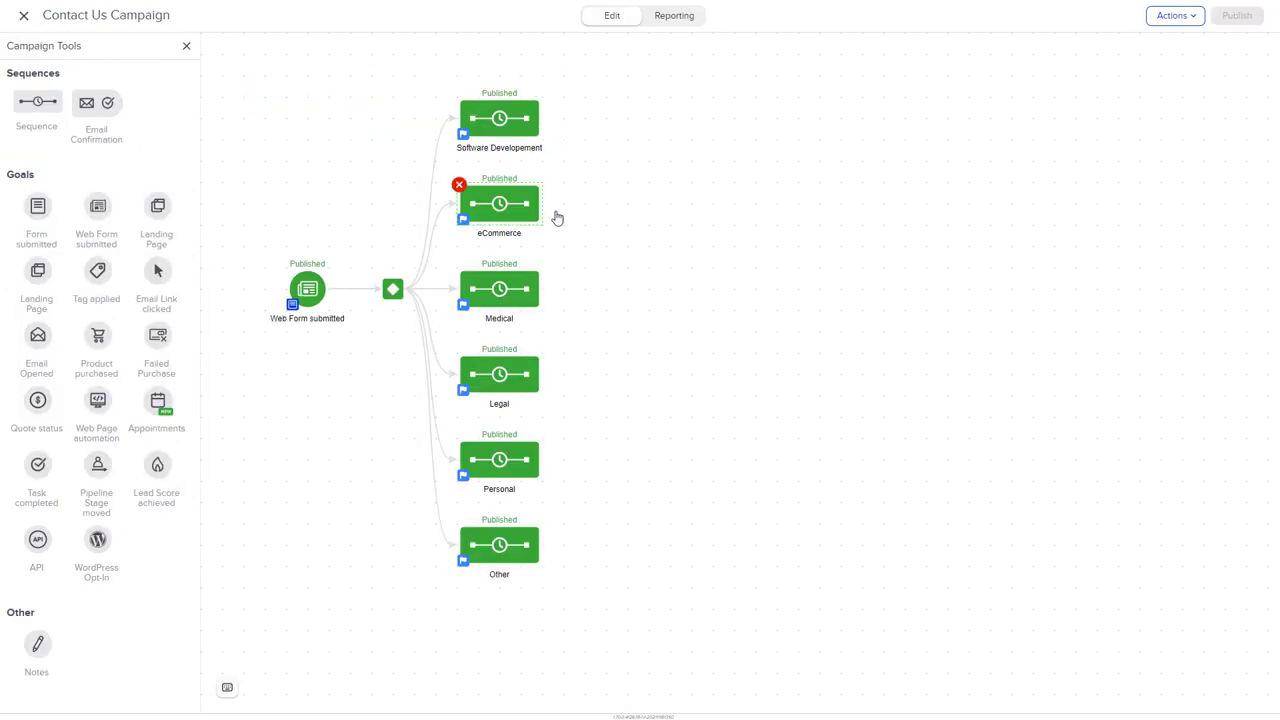
{"action": "left_click", "coordinate": [625, 308]}
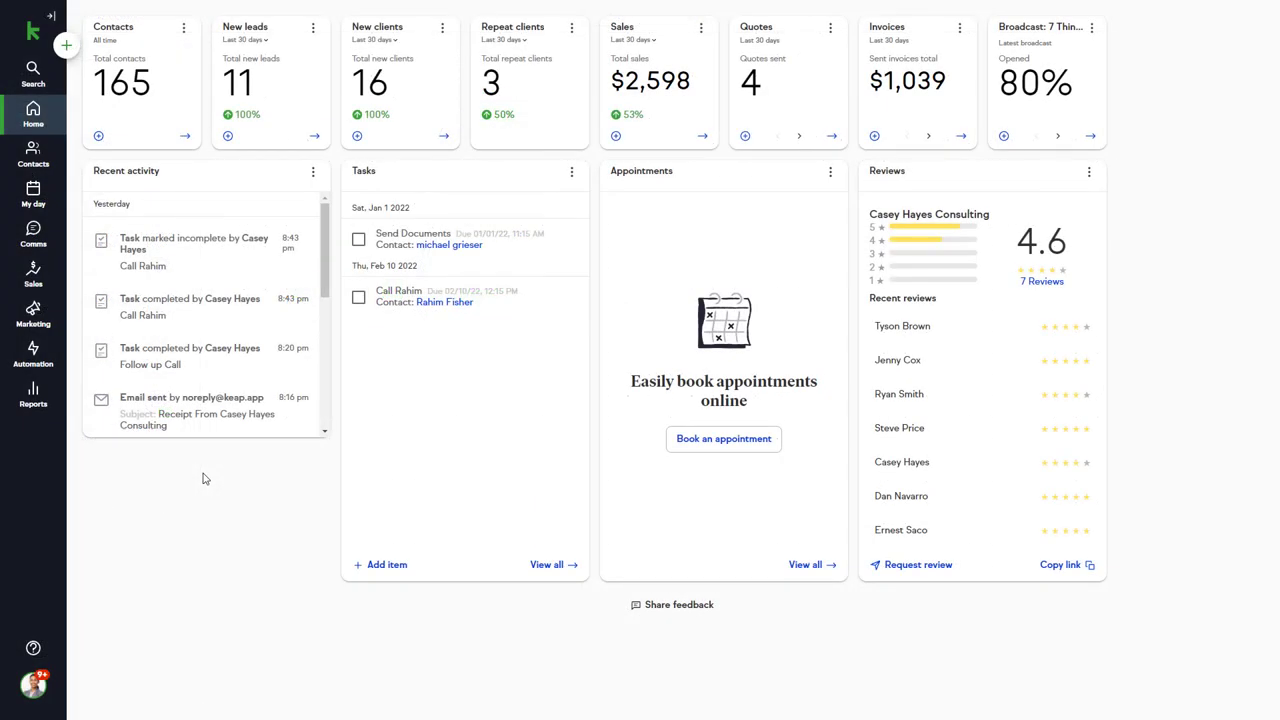
{"action": "left_click", "coordinate": [33, 275]}
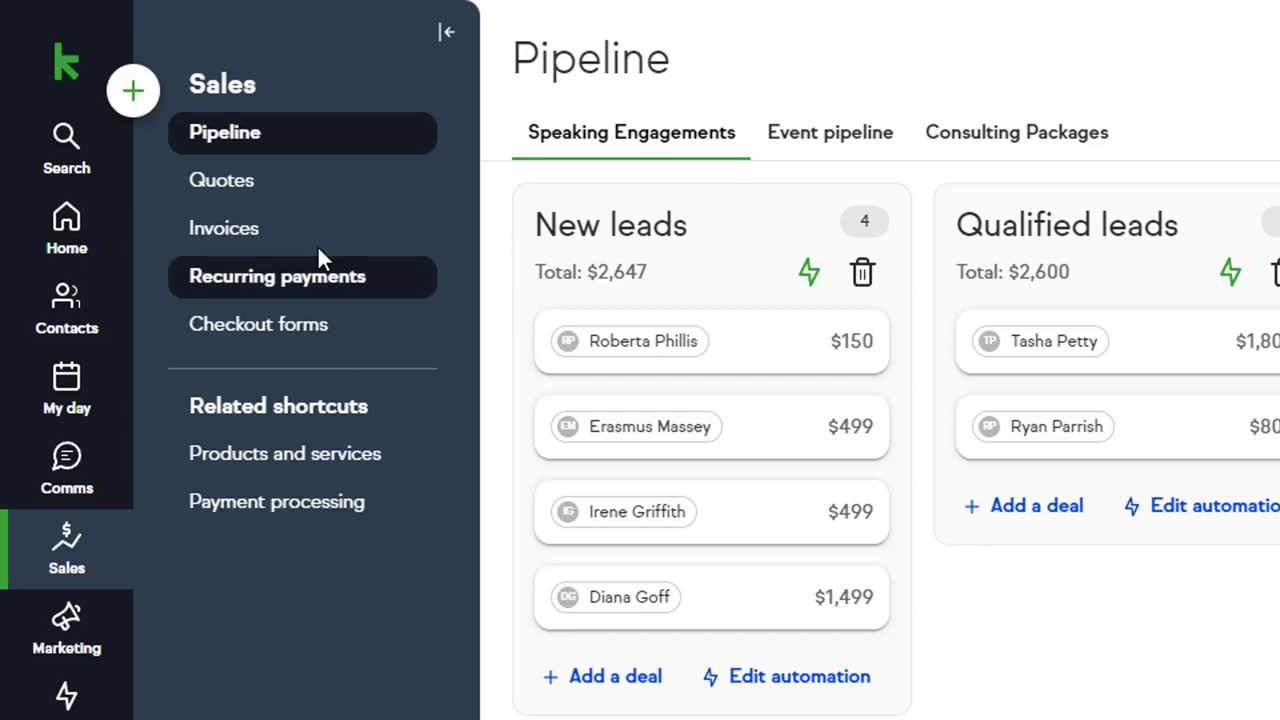
- Open quote #11 for $999.00, look through it, and close it back to the Quotes list
{"action": "left_click", "coordinate": [304, 178]}
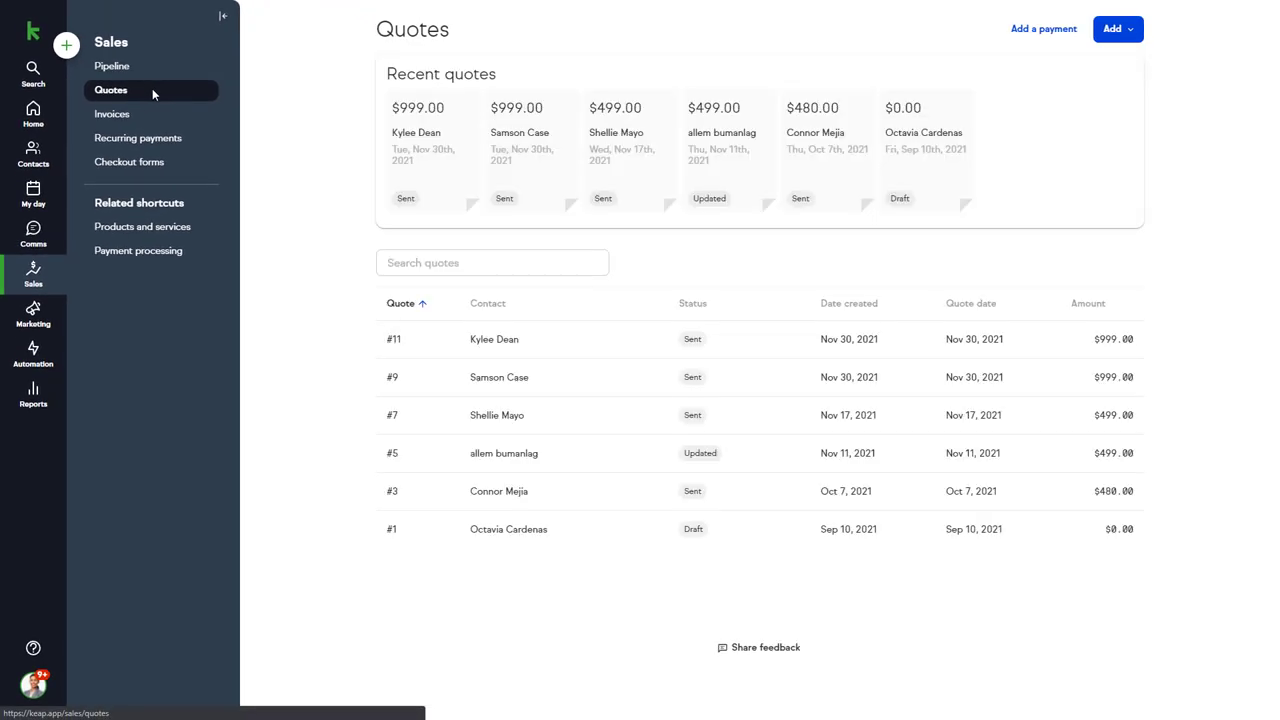
{"action": "left_click", "coordinate": [656, 347]}
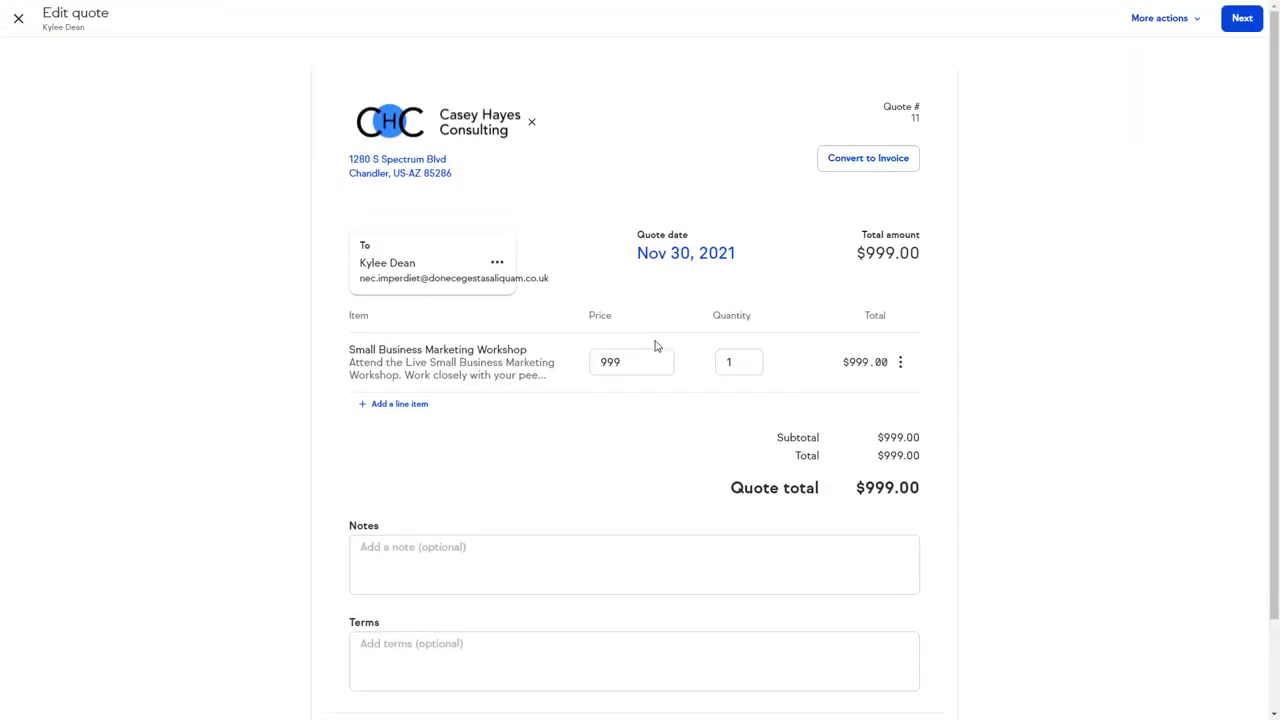
{"action": "scroll", "coordinate": [656, 346], "scroll_direction": "down", "scroll_amount": 2}
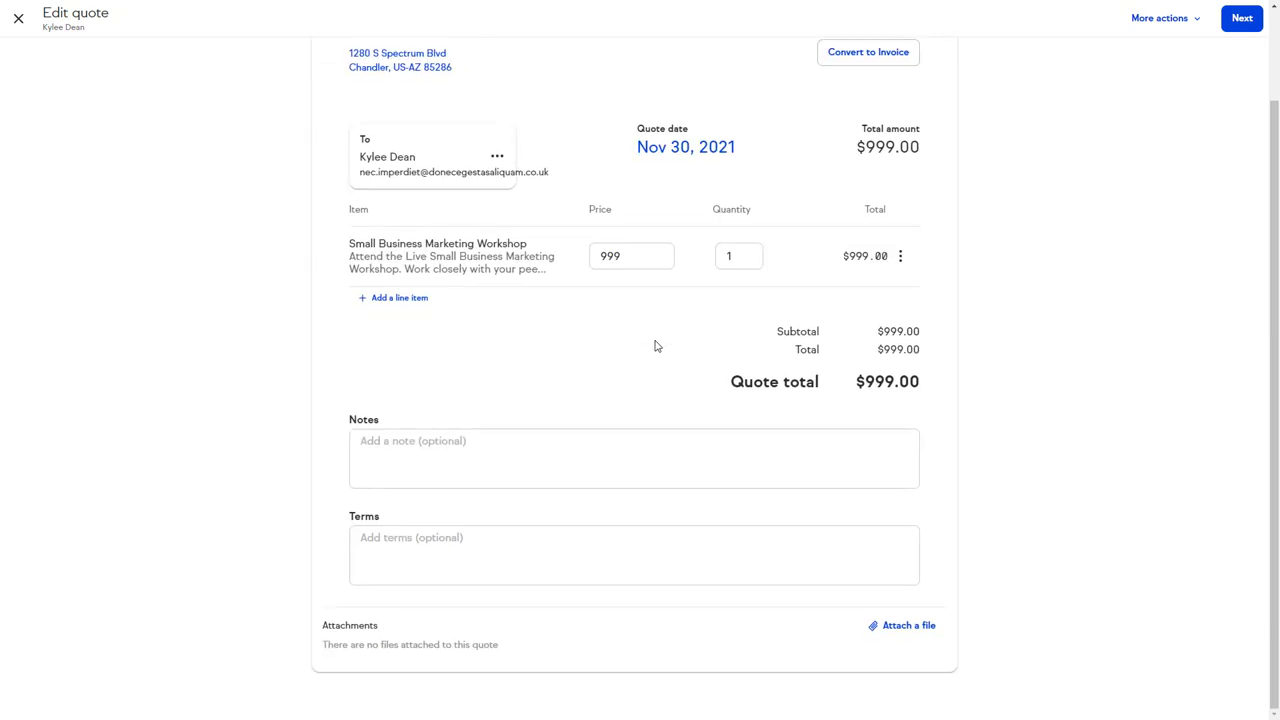
{"action": "scroll", "coordinate": [656, 346], "scroll_direction": "up", "scroll_amount": 3}
{"action": "left_click", "coordinate": [19, 19]}
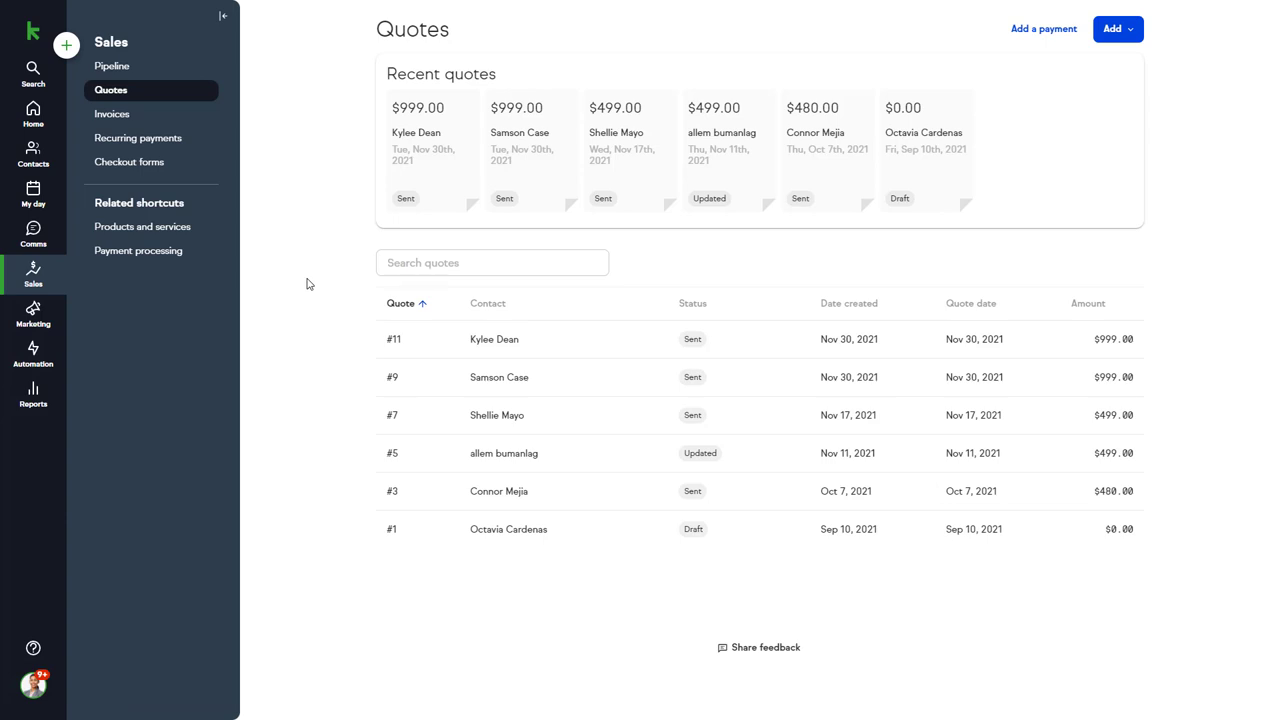
- Open paid invoice #49 from the Invoices list, review it, and close it
{"action": "left_click", "coordinate": [180, 124]}
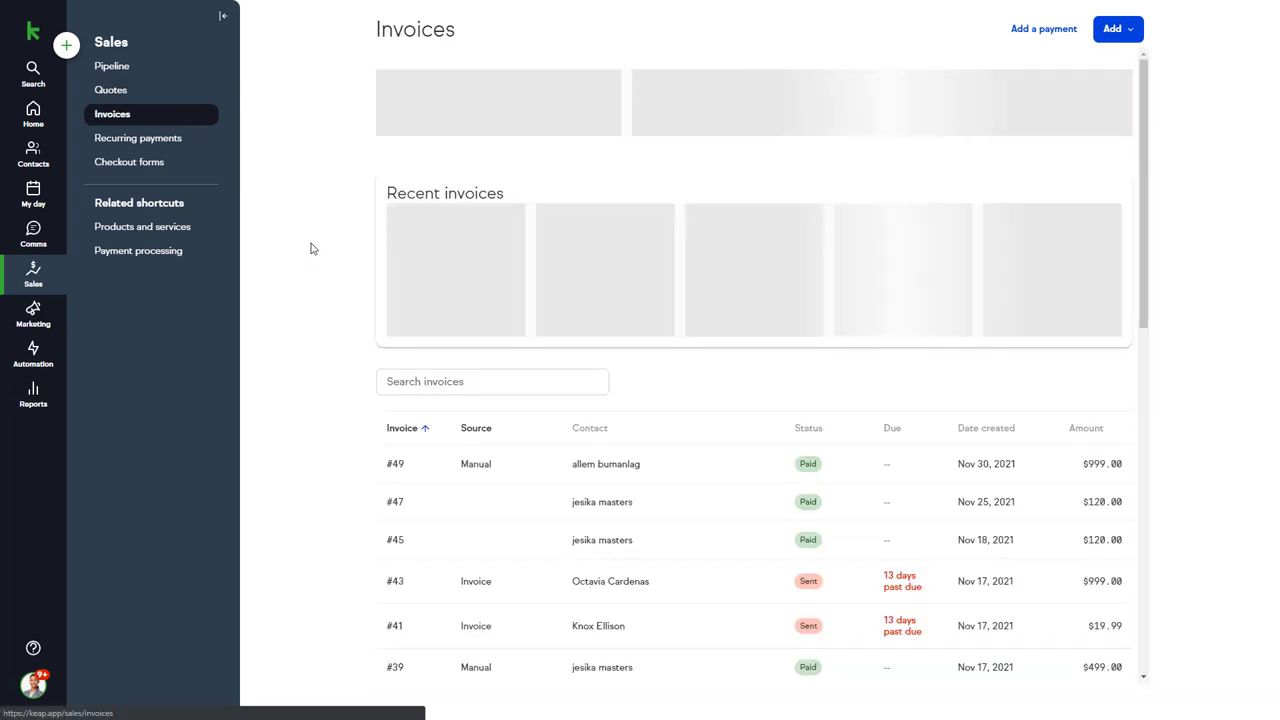
{"action": "left_click", "coordinate": [529, 480]}
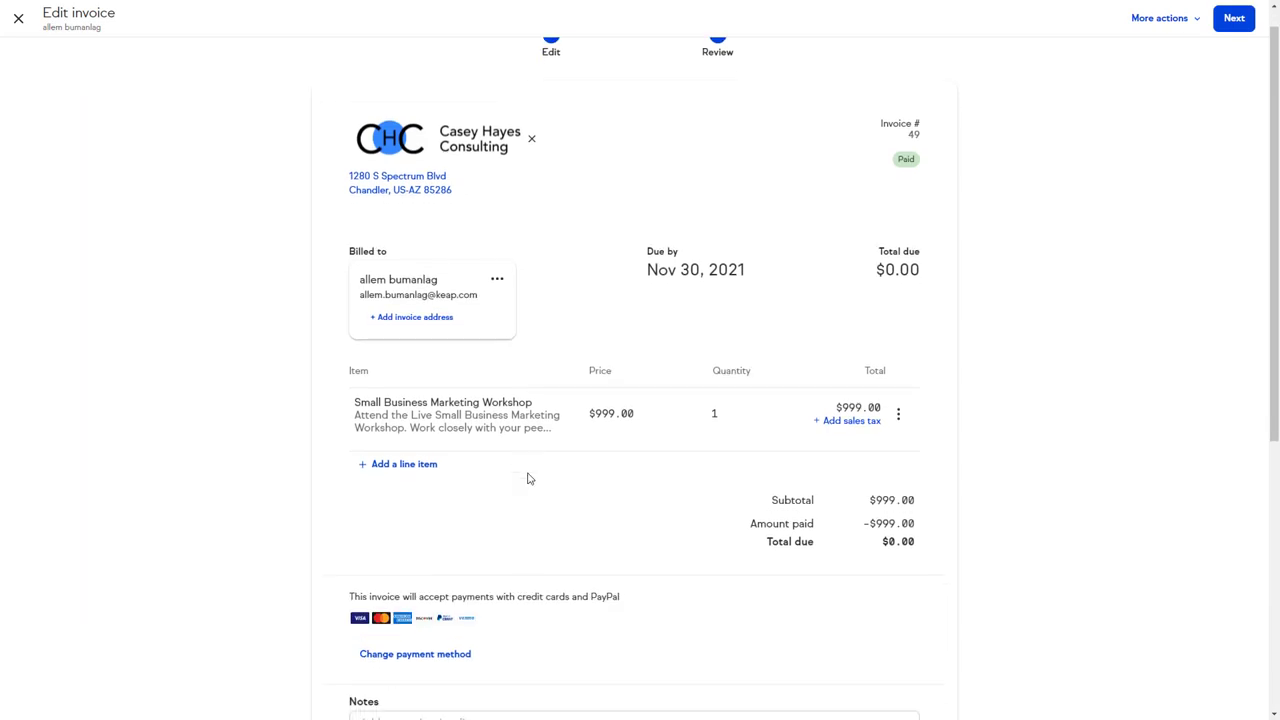
{"action": "scroll", "coordinate": [527, 478], "scroll_direction": "down", "scroll_amount": 4}
{"action": "scroll", "coordinate": [526, 477], "scroll_direction": "up", "scroll_amount": 5}
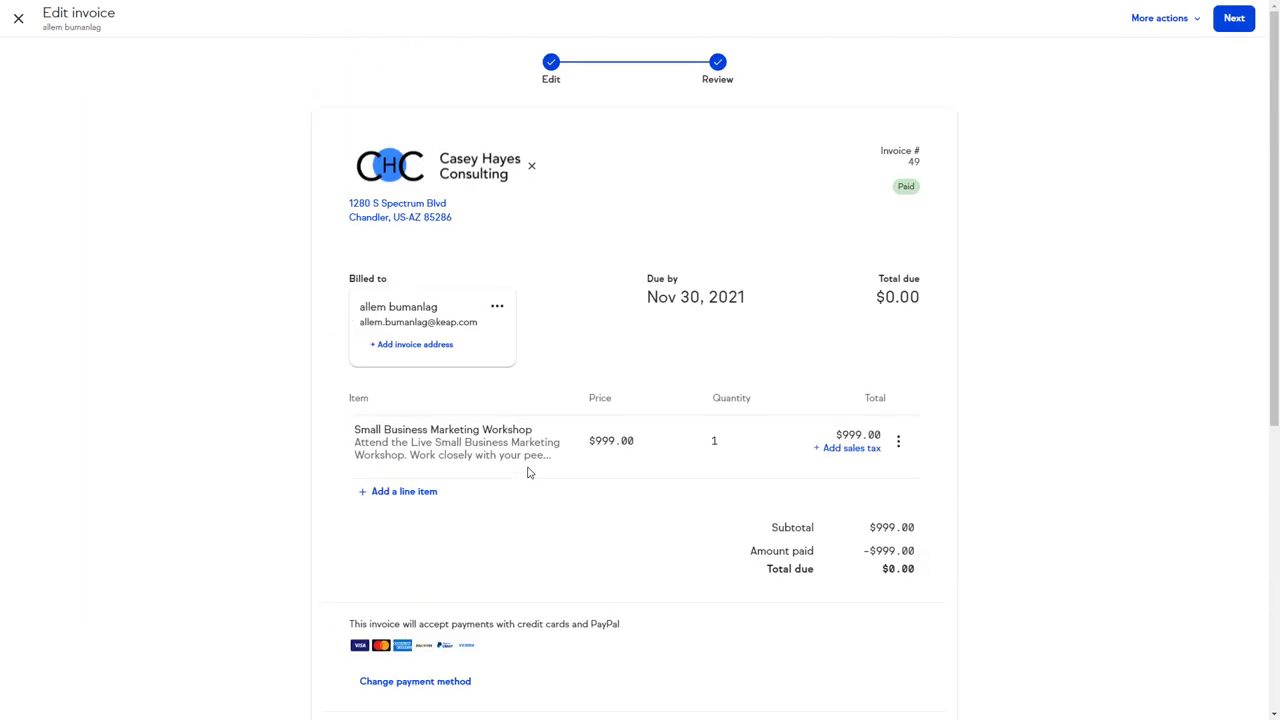
{"action": "left_click", "coordinate": [19, 20]}
- Review the details of weekly $120.00 recurring payment #3, then close them
{"action": "left_click", "coordinate": [160, 138]}
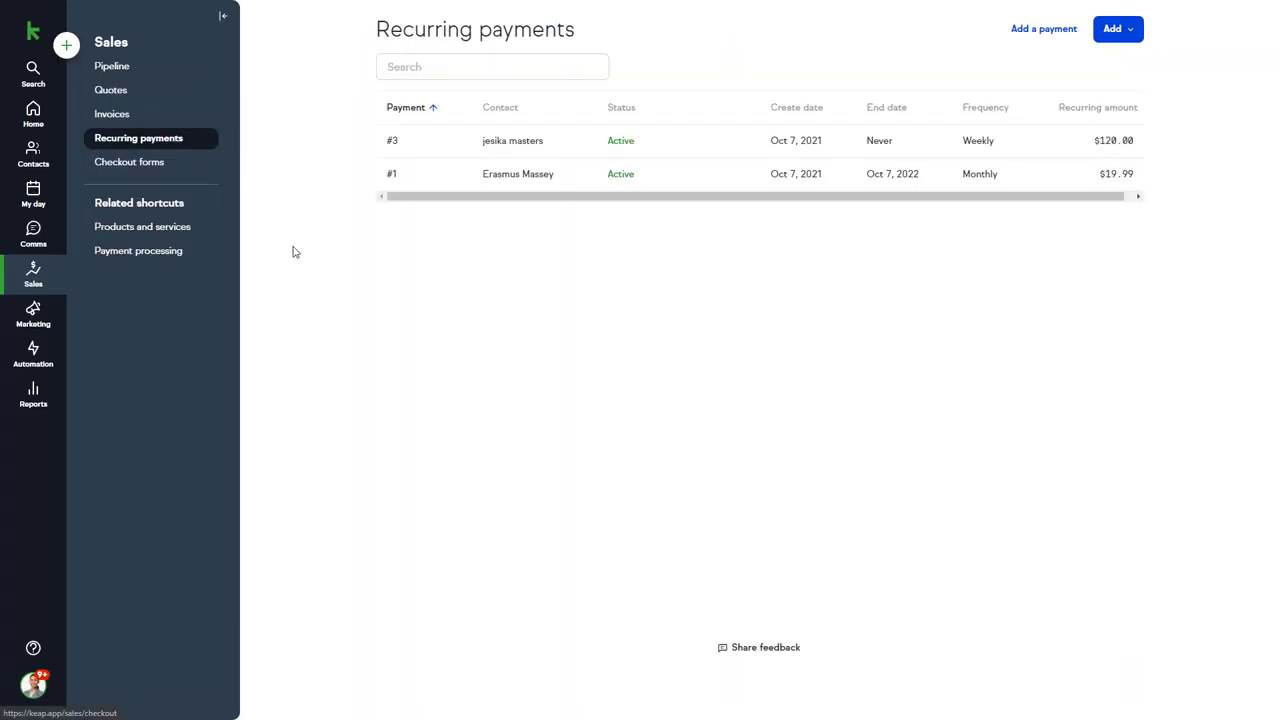
{"action": "left_click", "coordinate": [520, 140]}
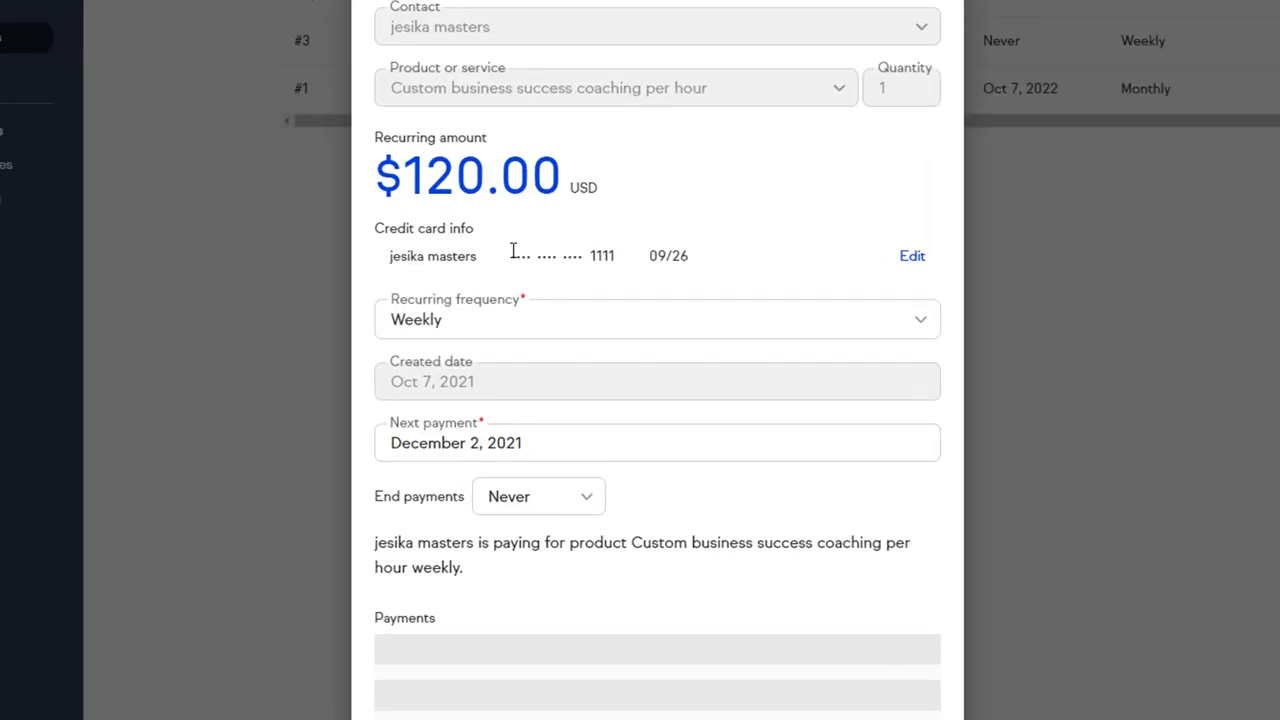
{"action": "scroll", "coordinate": [481, 197], "scroll_direction": "down", "scroll_amount": 2}
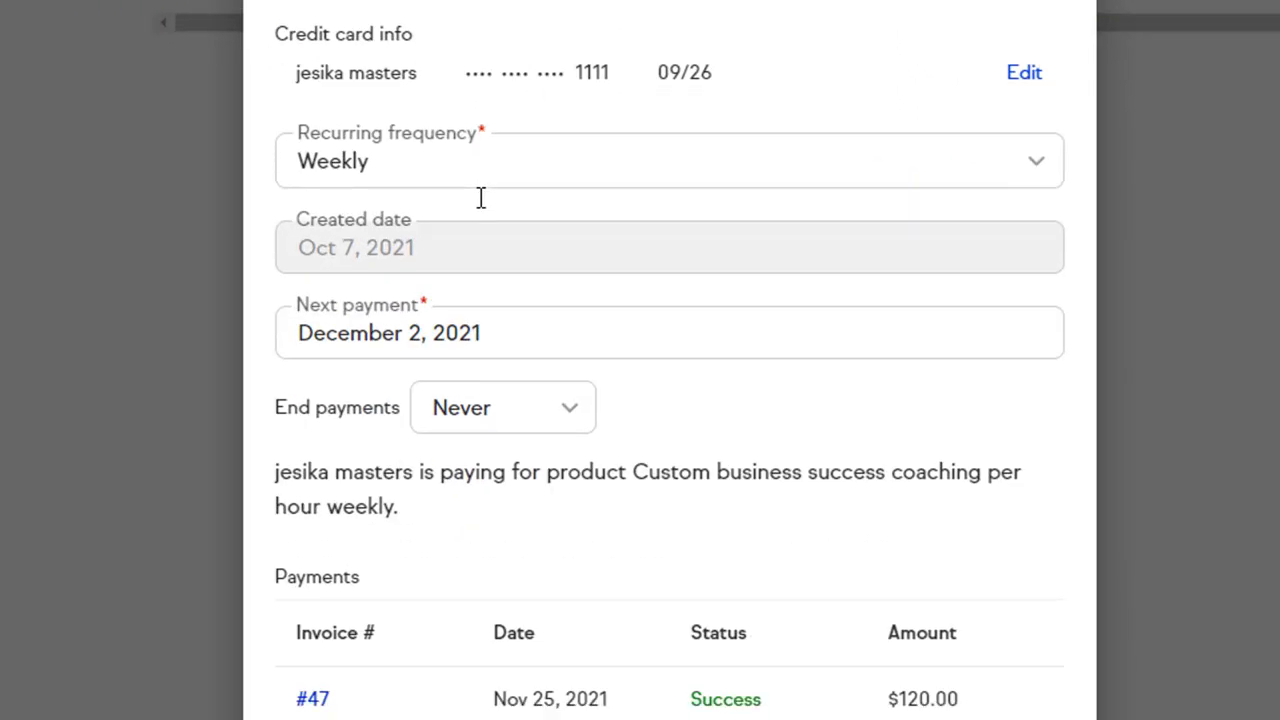
{"action": "scroll", "coordinate": [481, 204], "scroll_direction": "up", "scroll_amount": 2}
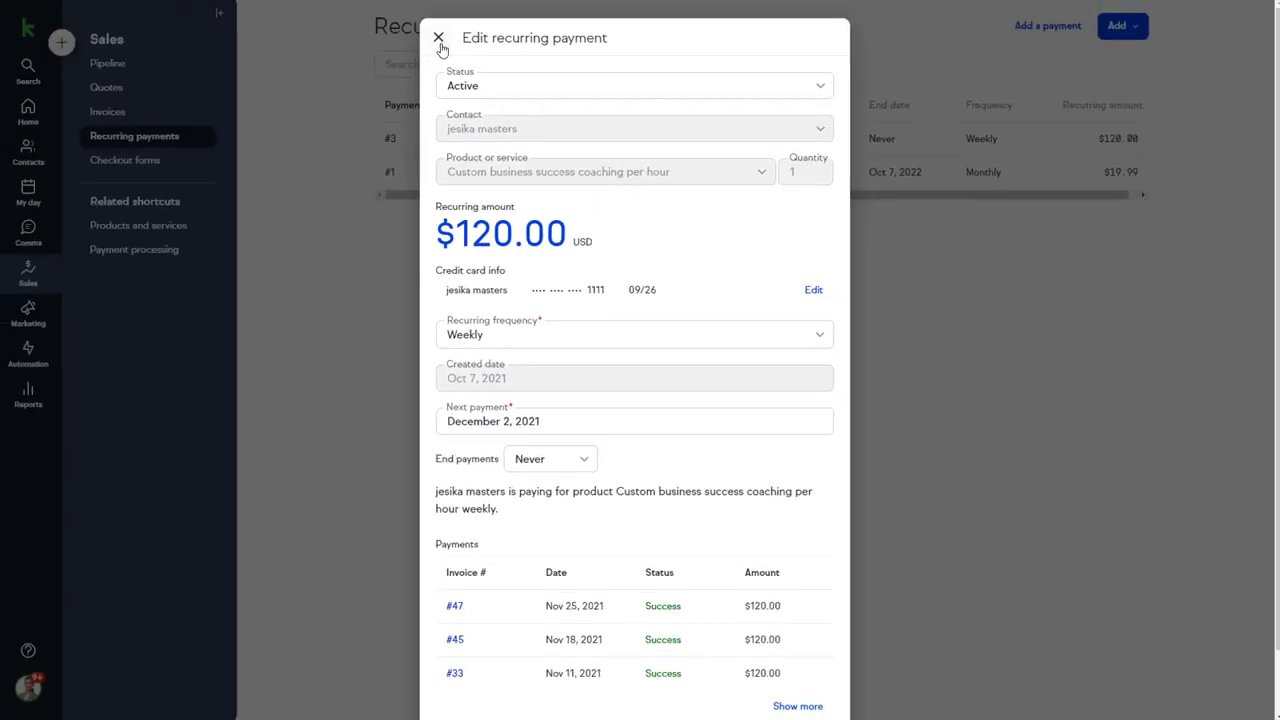
{"action": "left_click", "coordinate": [439, 42]}
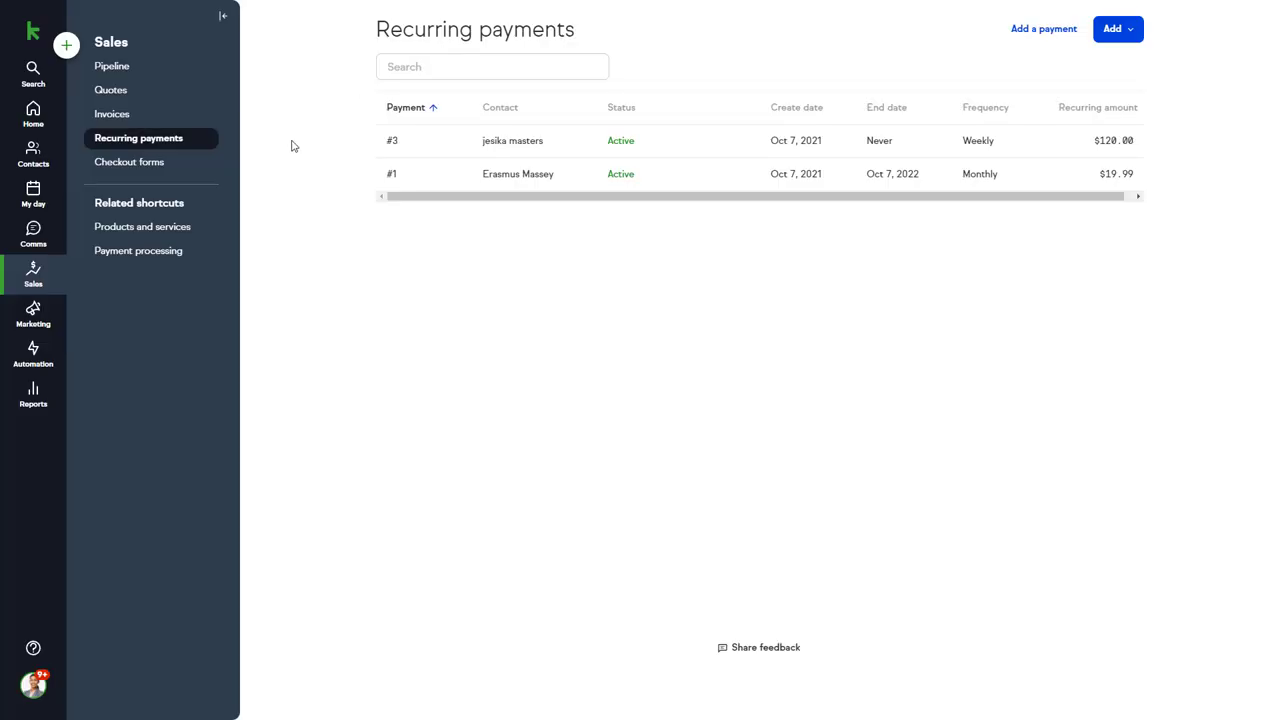
- Edit the Small Business Workshop checkout form and turn on promo codes
{"action": "left_click", "coordinate": [183, 163]}
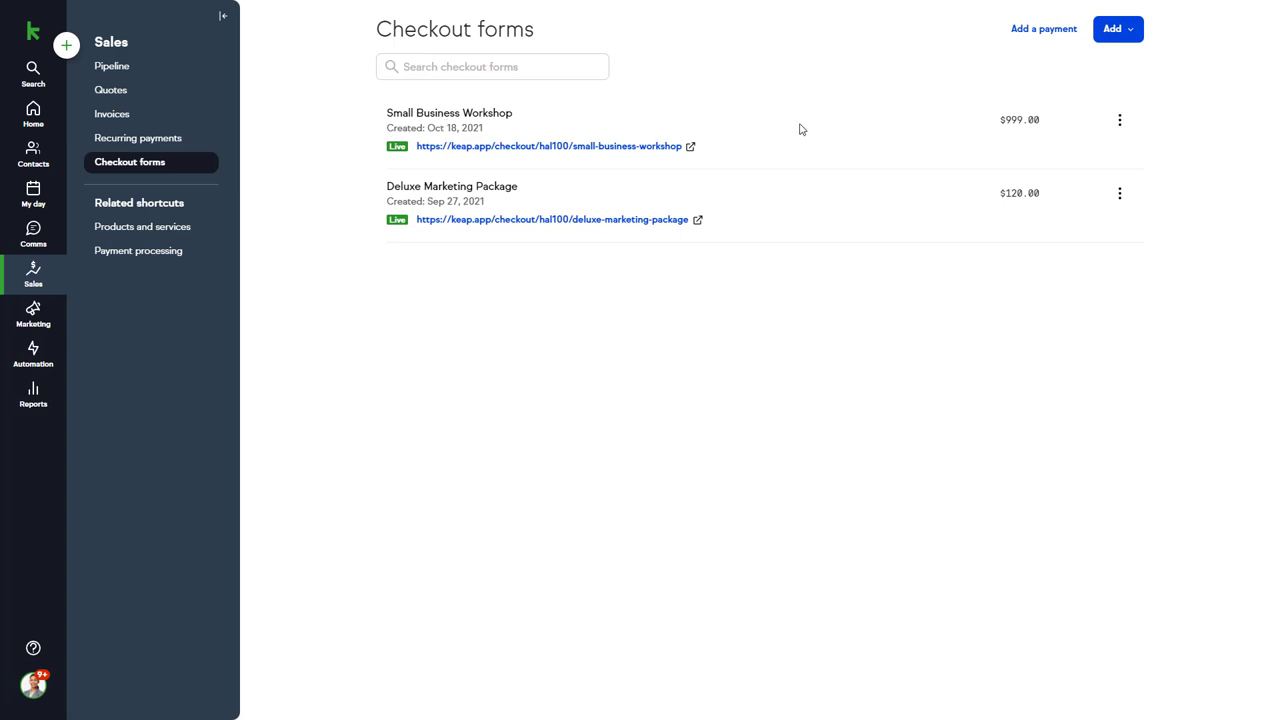
{"action": "left_click", "coordinate": [1121, 124]}
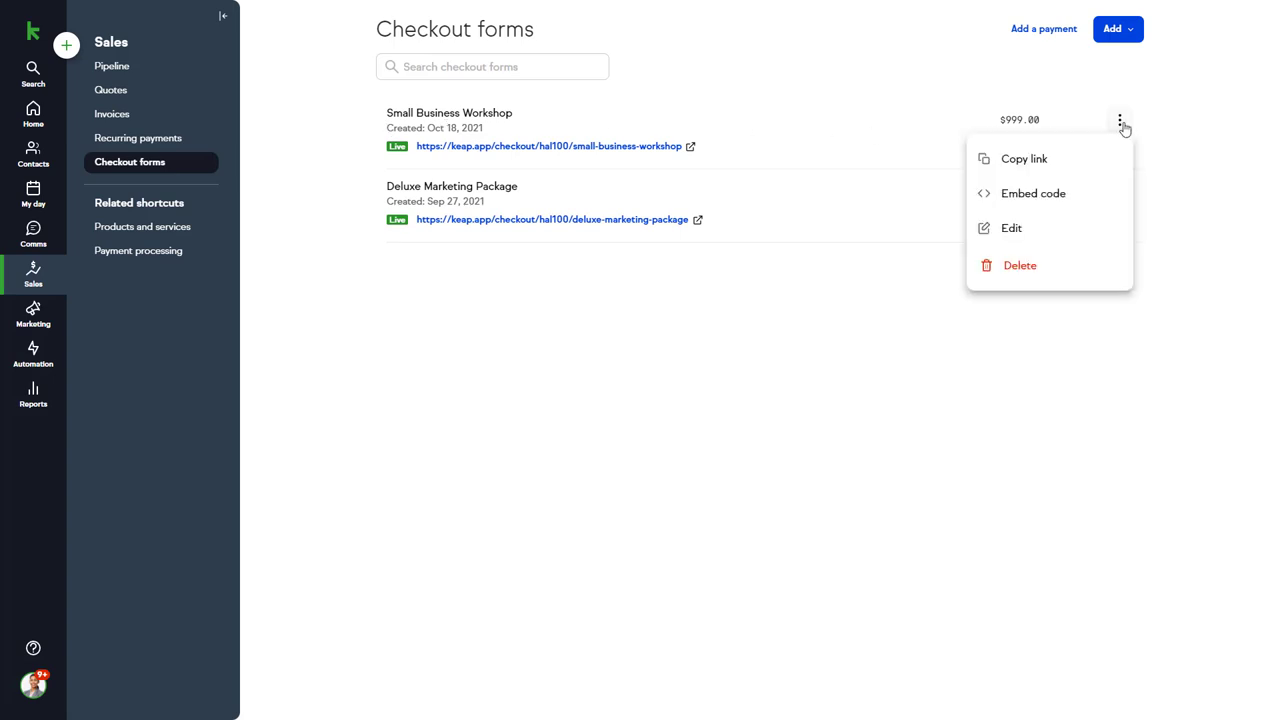
{"action": "left_click", "coordinate": [1031, 232]}
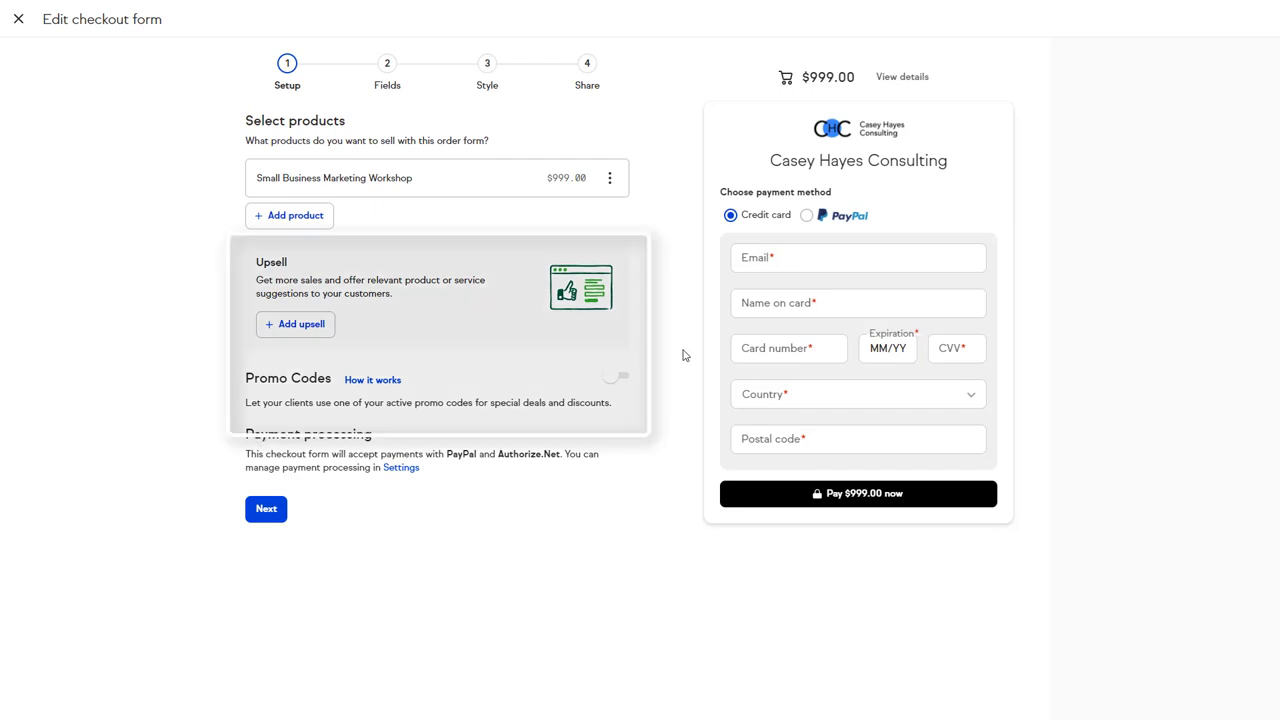
{"action": "left_click", "coordinate": [612, 375]}
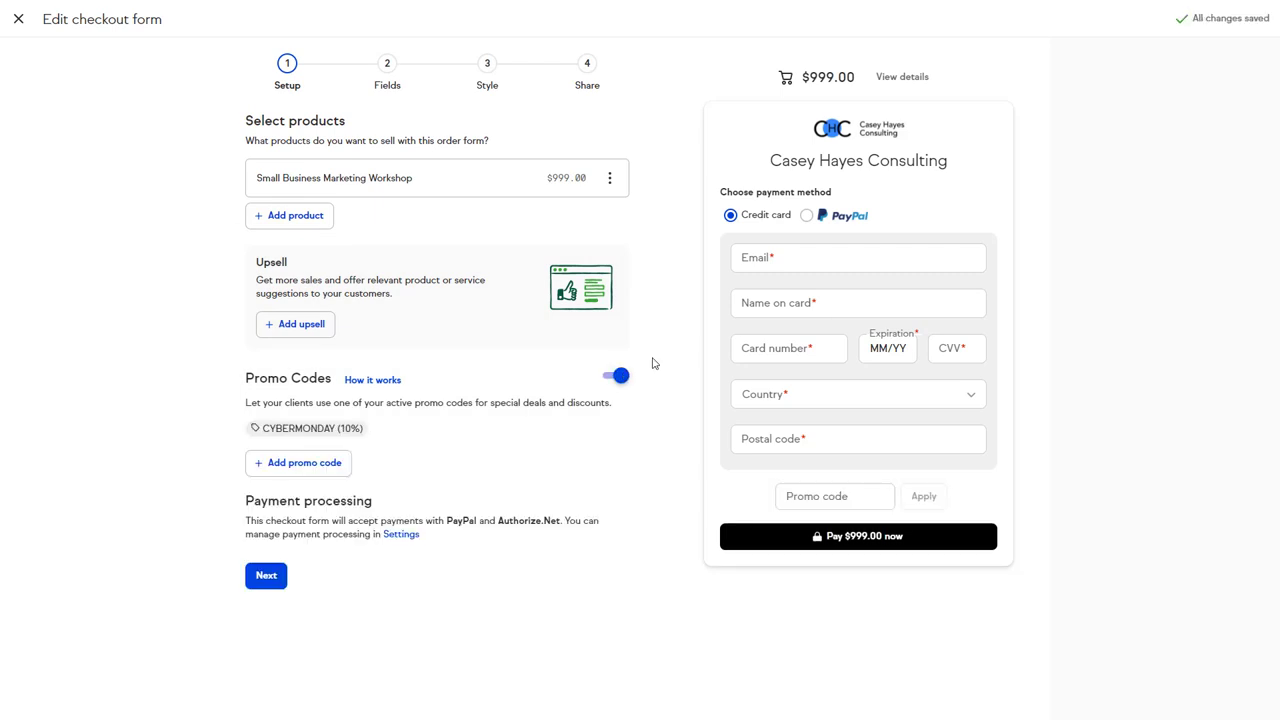
- Advance through the fields and styling steps to sharing and show the website embed code
{"action": "left_click", "coordinate": [390, 66]}
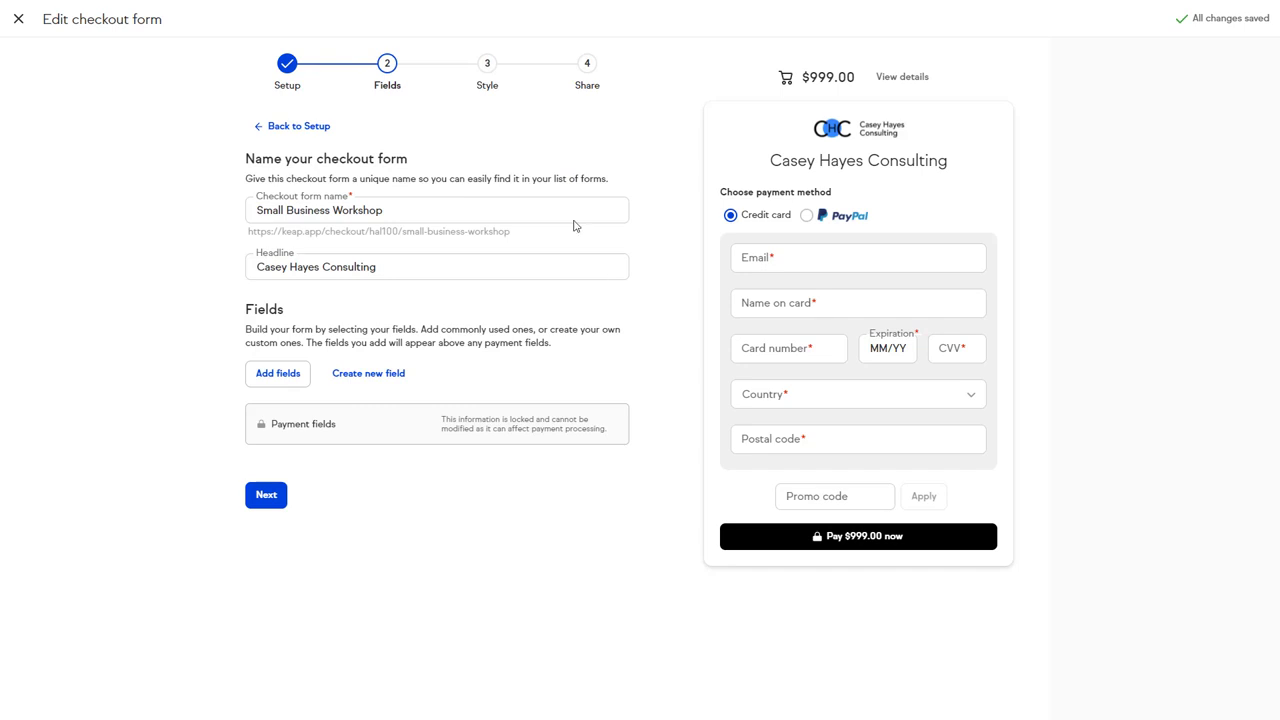
{"action": "left_click", "coordinate": [487, 66]}
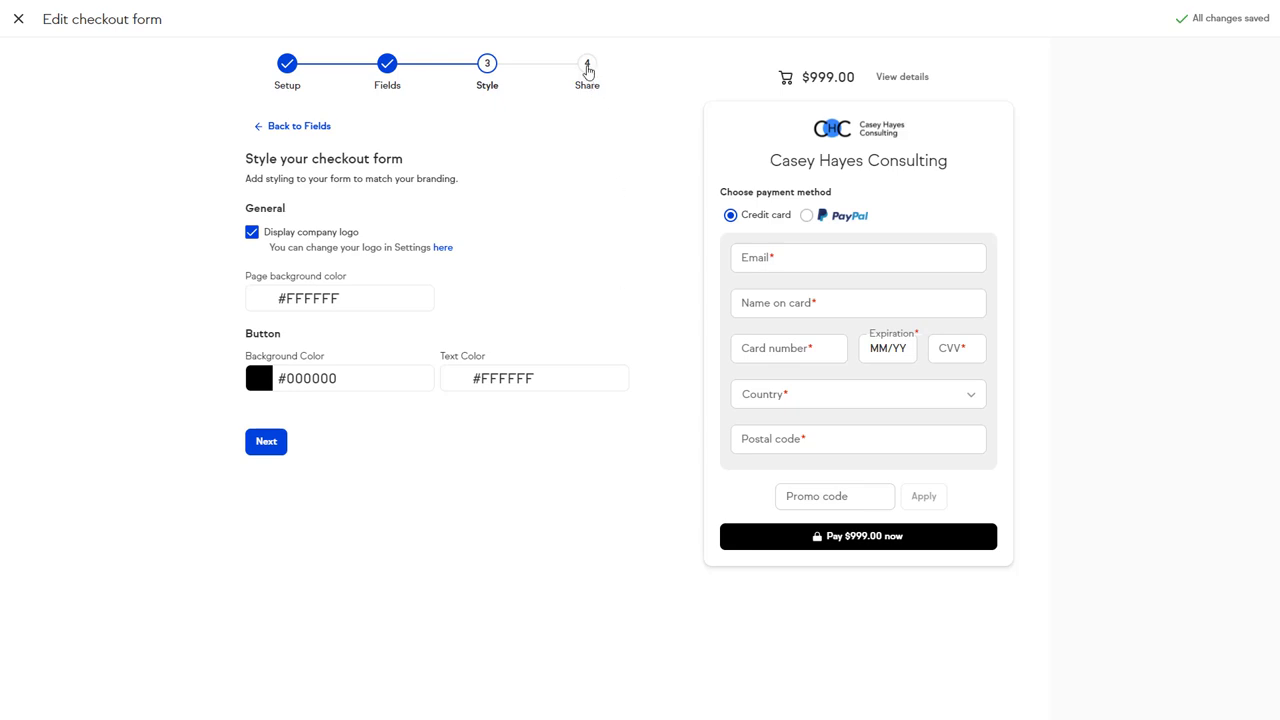
{"action": "left_click", "coordinate": [587, 66]}
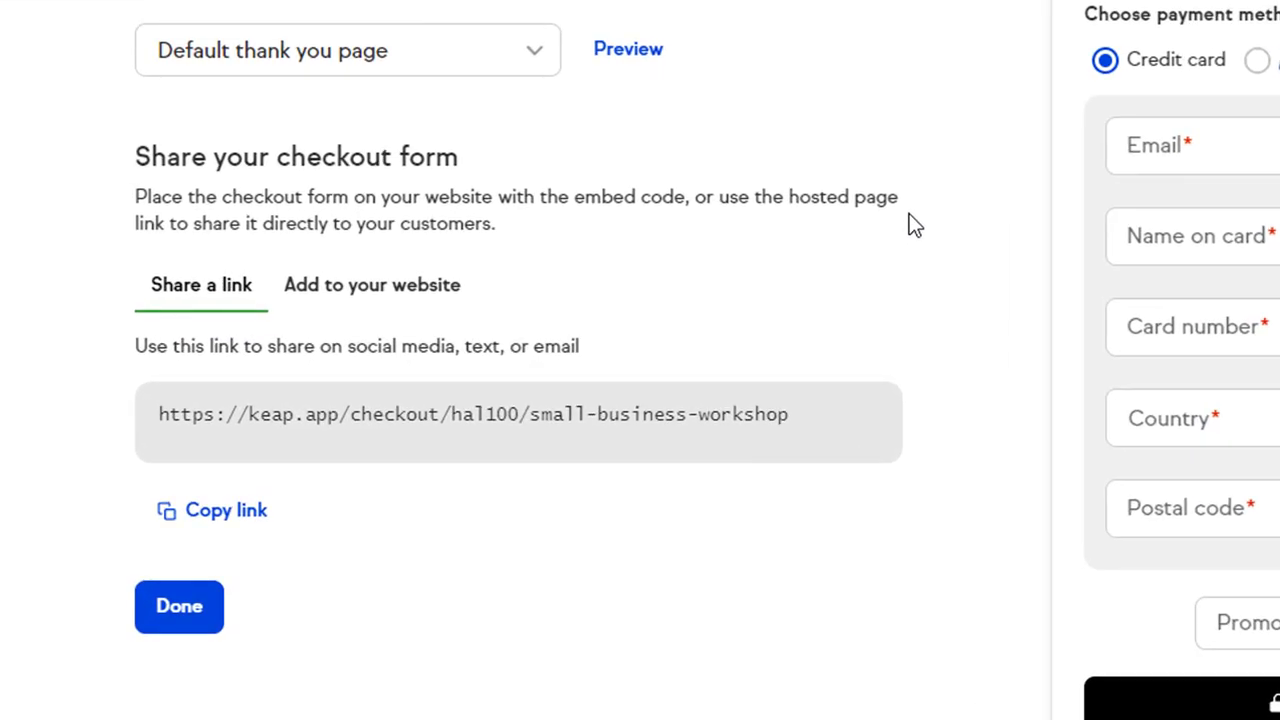
{"action": "left_click", "coordinate": [402, 293]}
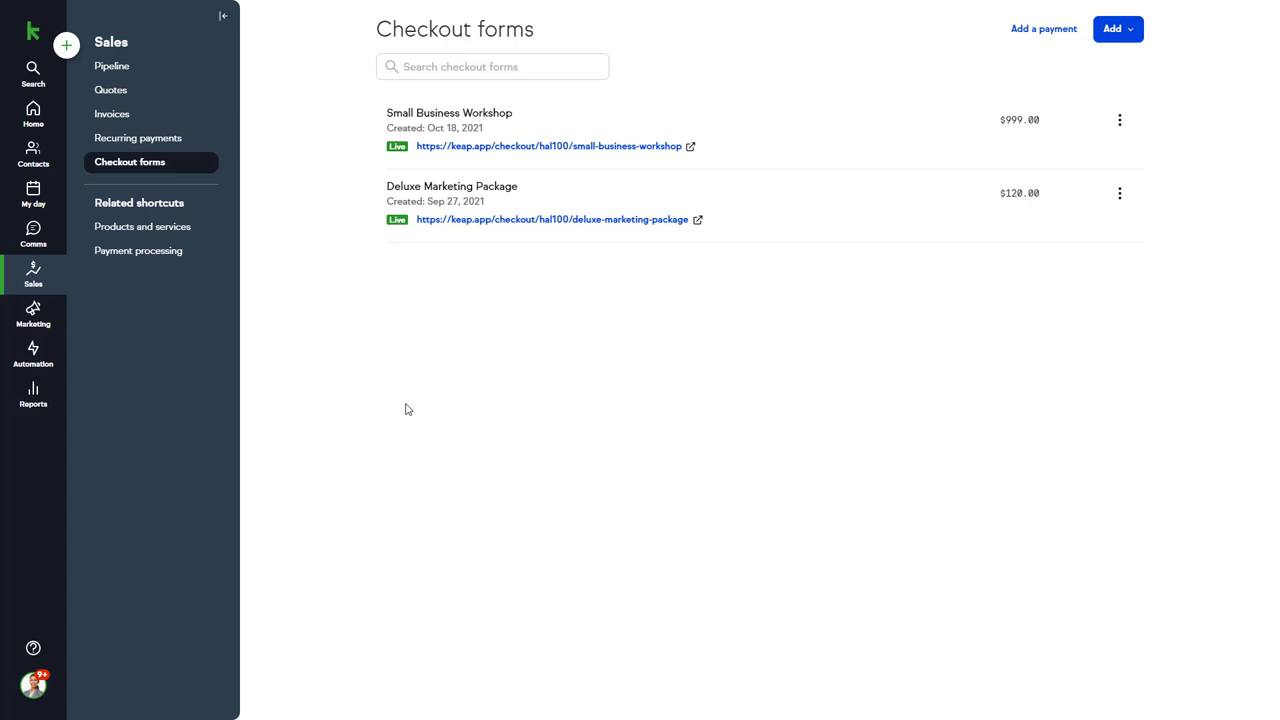
- Check the $150 New leads deal's details, then drag it to the top of Qualified leads
{"action": "left_click", "coordinate": [158, 70]}
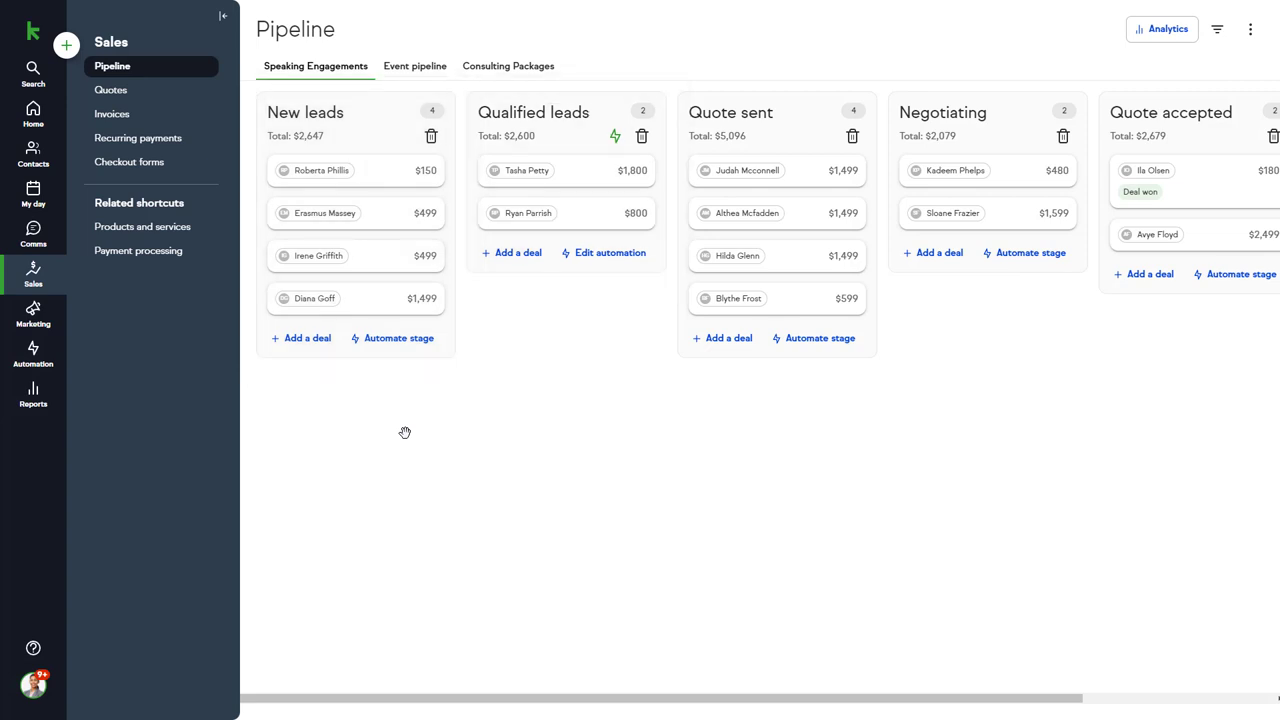
{"action": "left_click", "coordinate": [373, 176]}
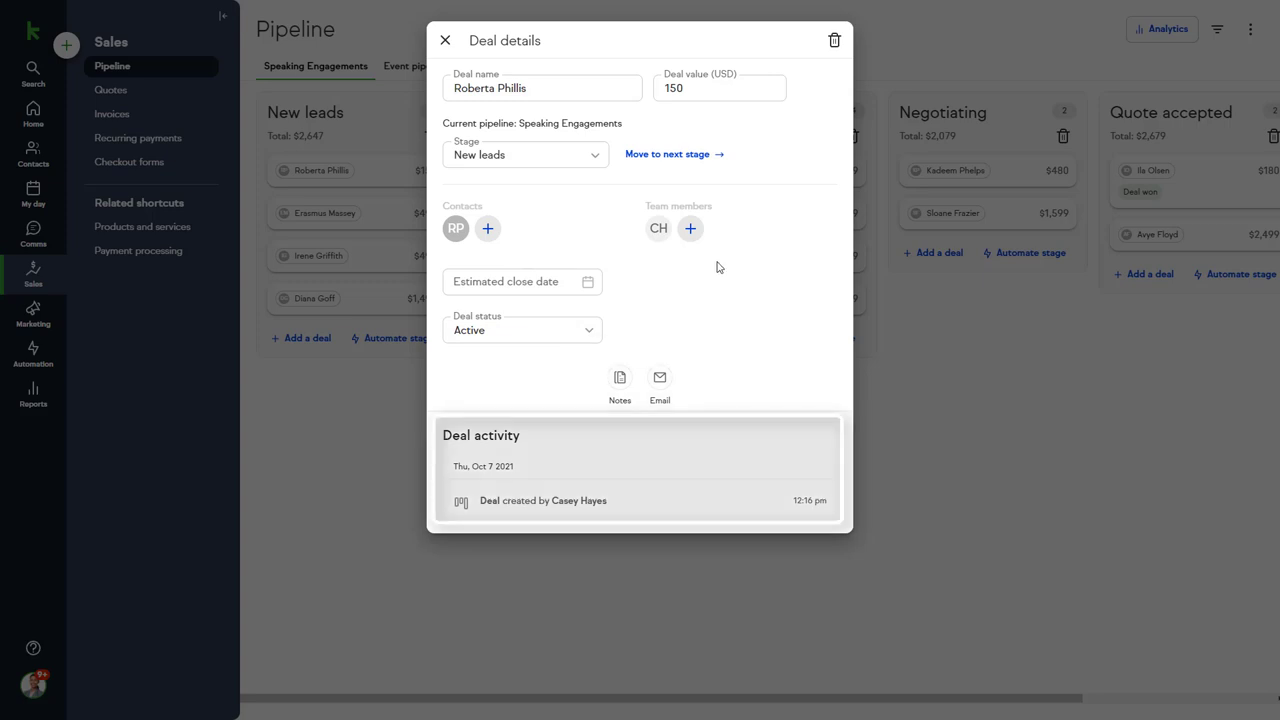
{"action": "left_click", "coordinate": [445, 40]}
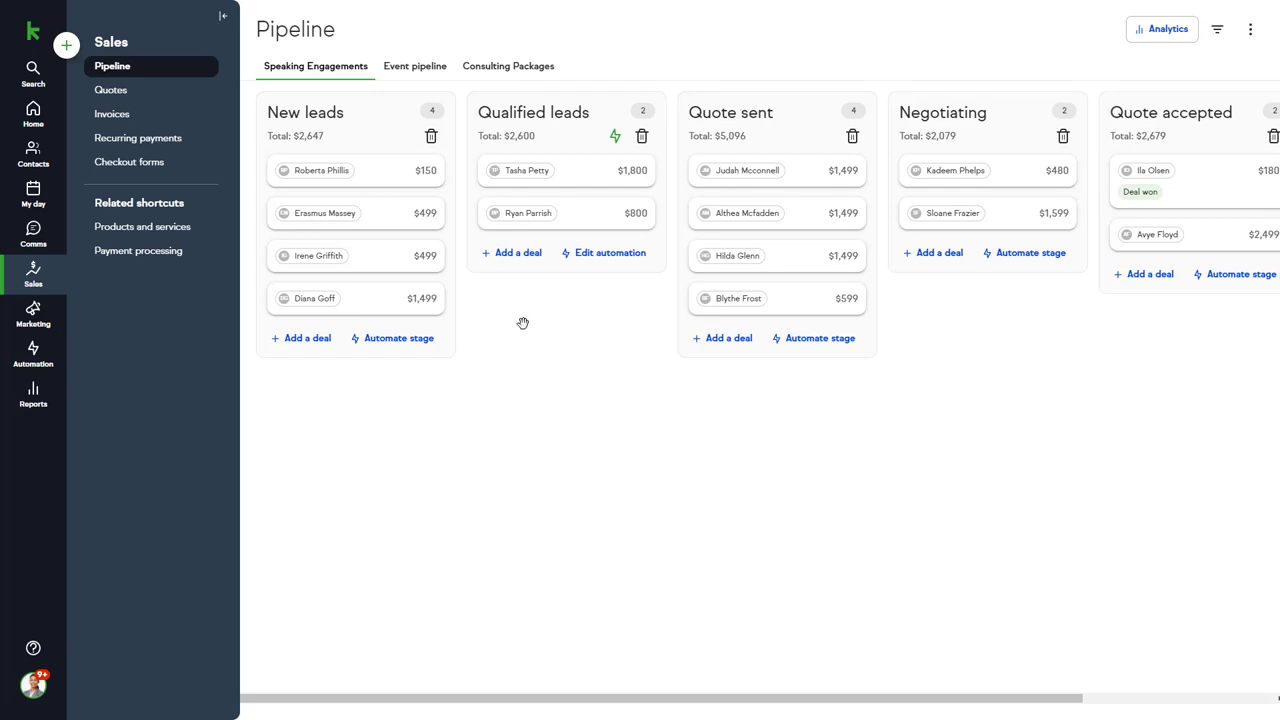
{"action": "left_click_drag", "start_coordinate": [390, 173], "coordinate": [484, 163]}
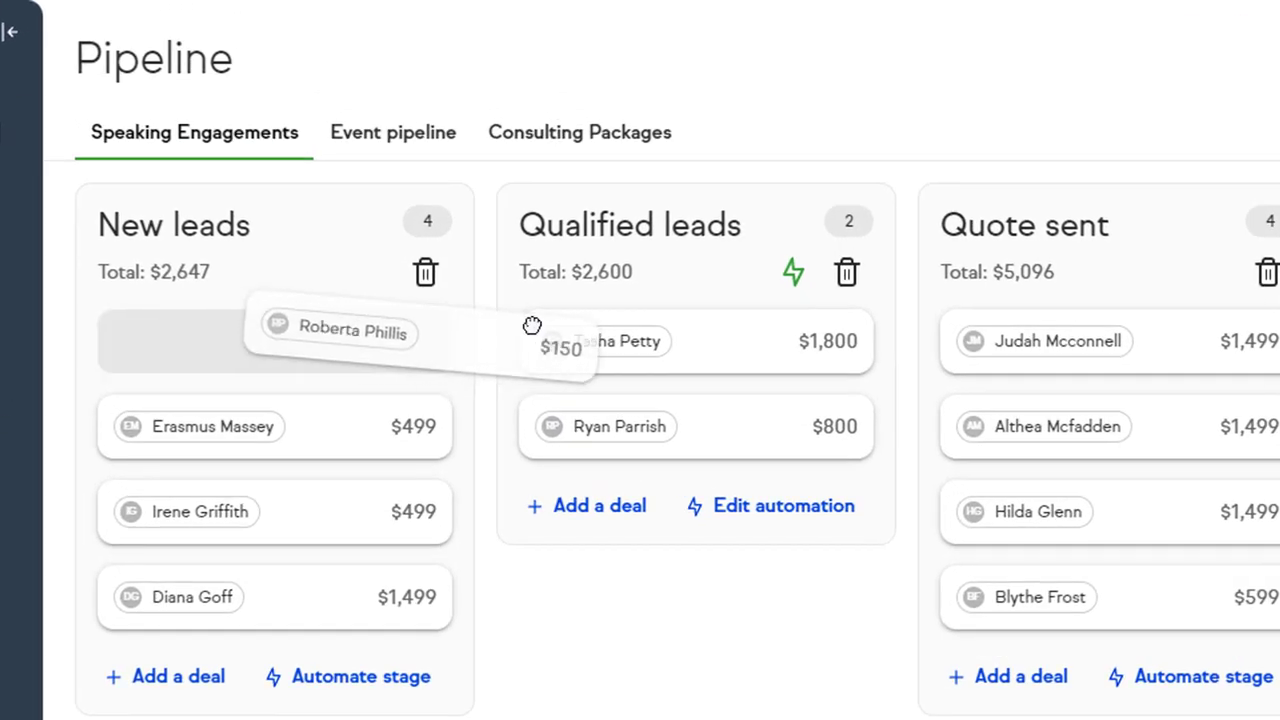
{"action": "left_click_drag", "start_coordinate": [532, 326], "coordinate": [740, 345]}
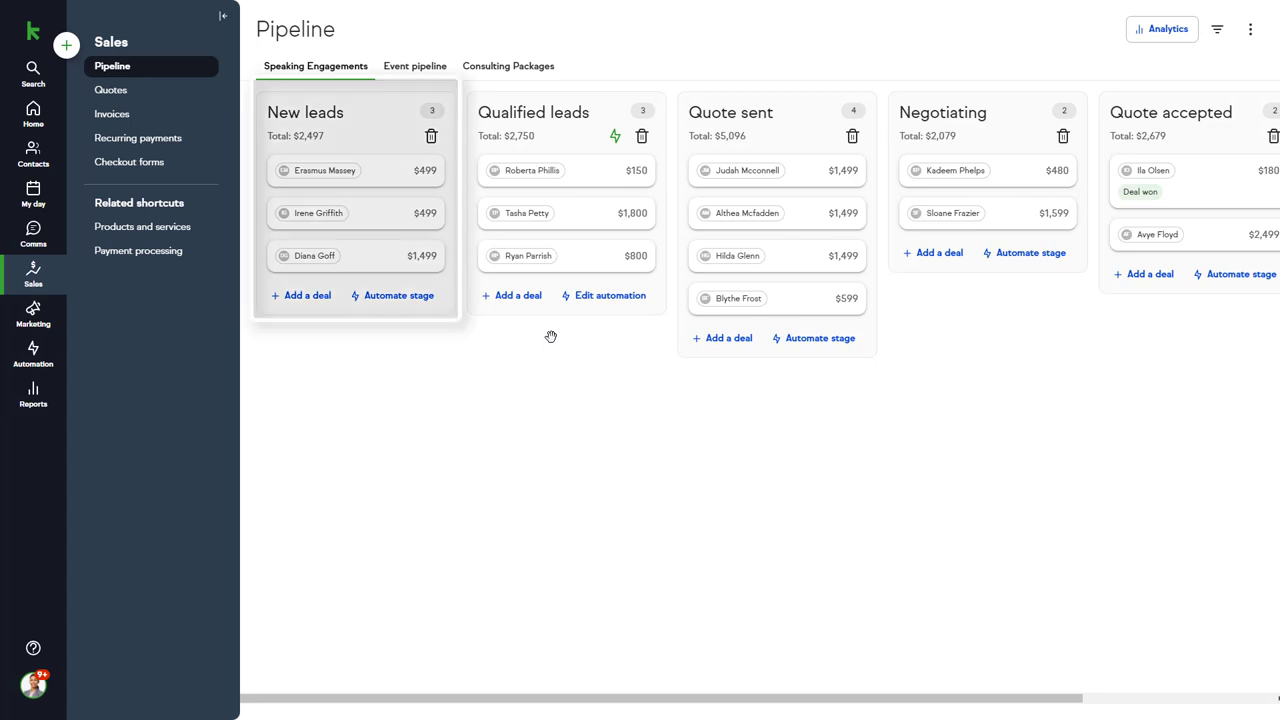
- Set the New leads stage automation to trigger when a deal enters New leads
{"action": "left_click", "coordinate": [396, 296]}
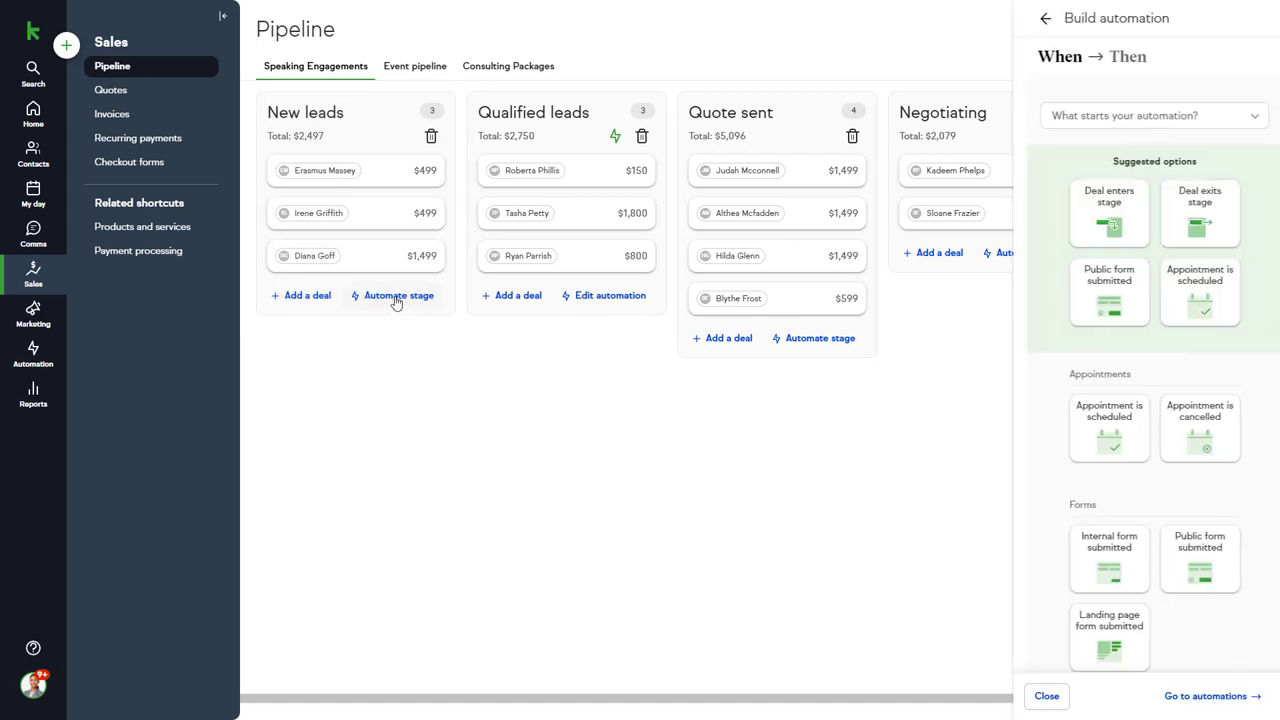
{"action": "left_click", "coordinate": [1090, 228]}
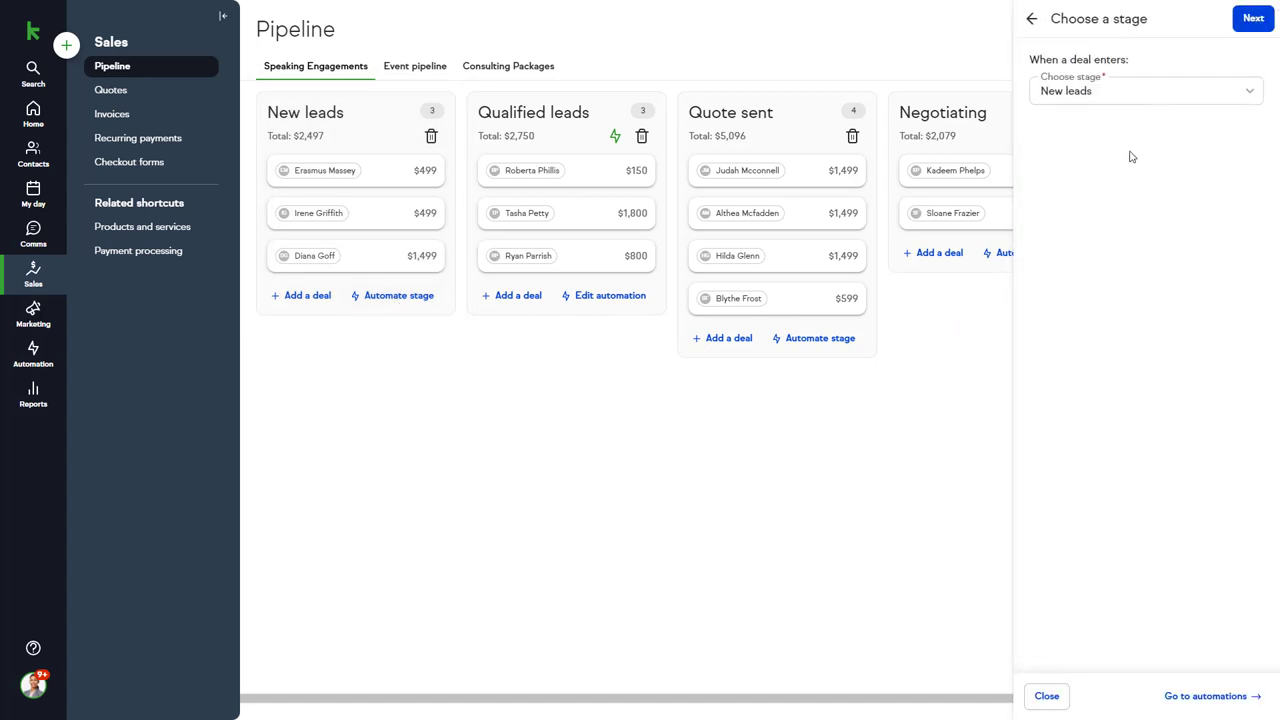
{"action": "left_click", "coordinate": [1253, 19]}
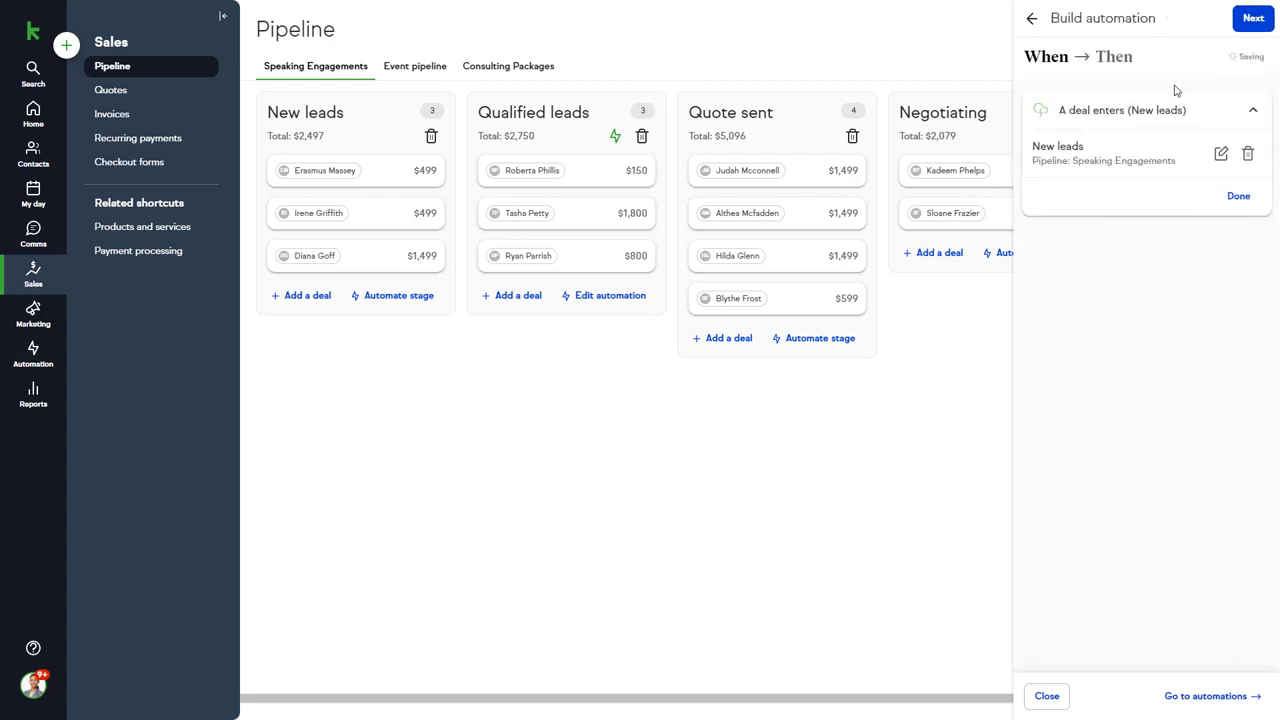
{"action": "left_click", "coordinate": [1233, 196]}
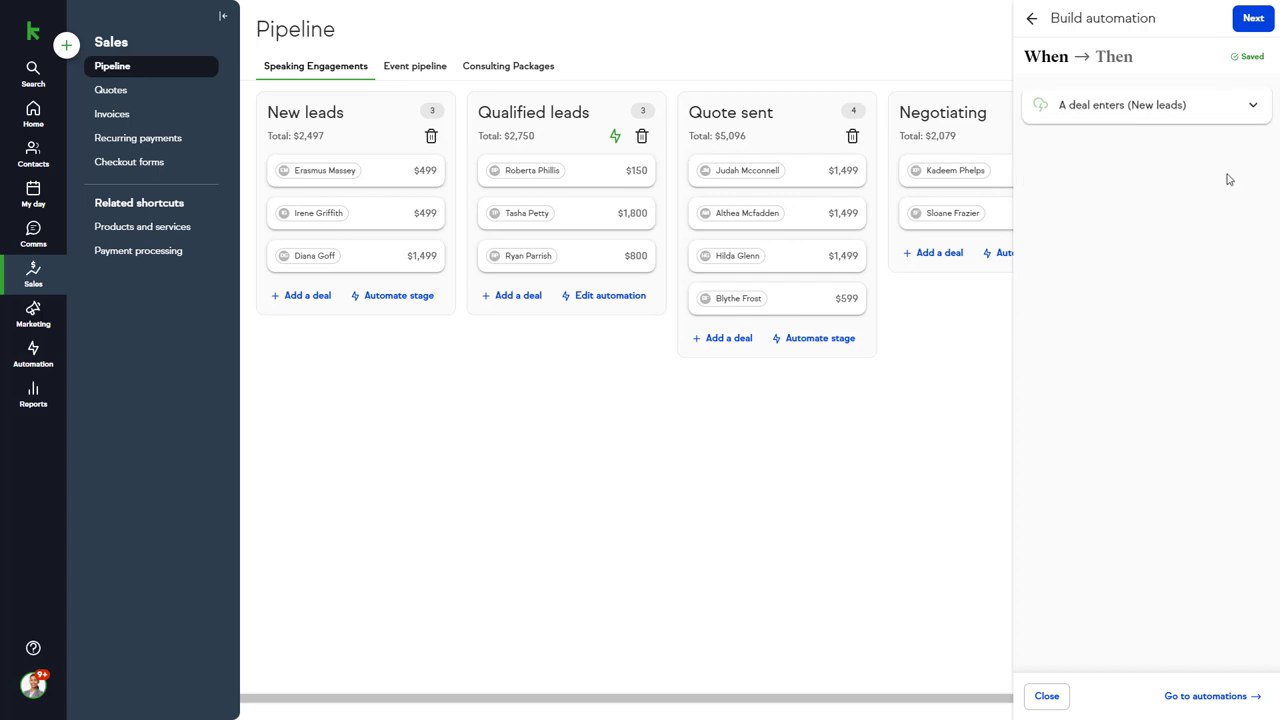
{"action": "left_click", "coordinate": [1244, 24]}
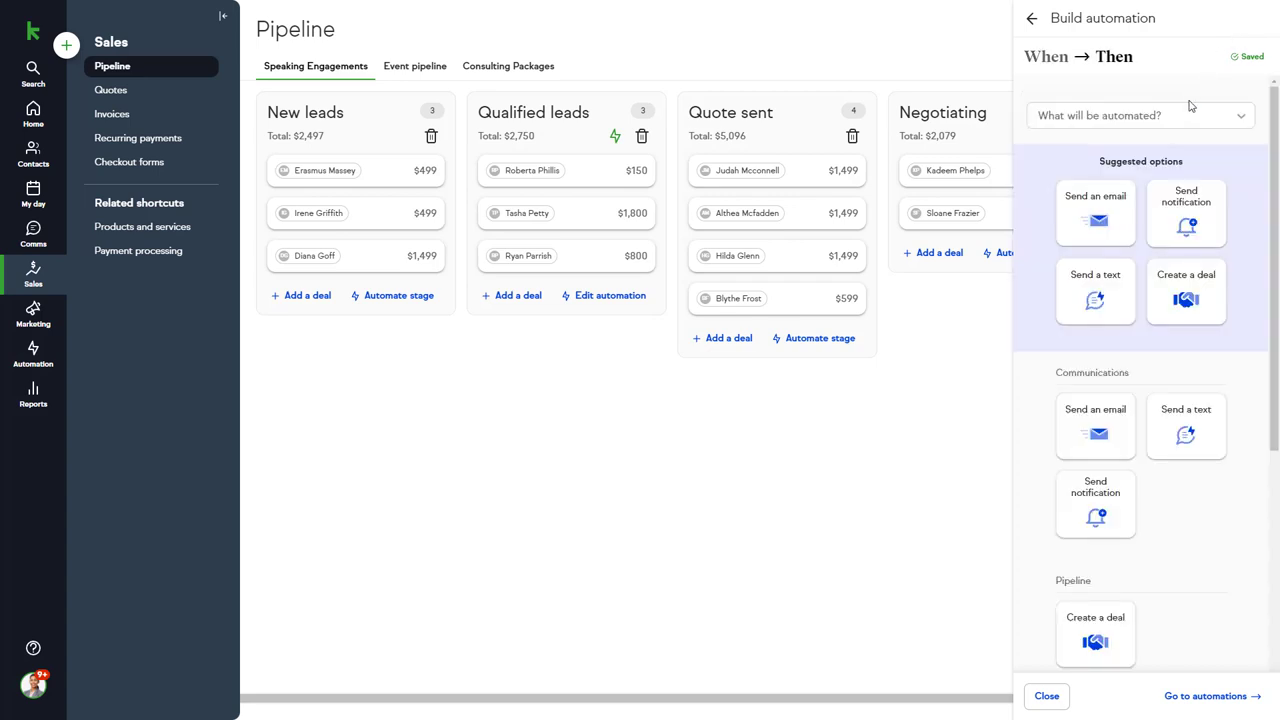
- Make it send the 'Introduction with invitation to meet' email and publish it
{"action": "left_click", "coordinate": [1104, 220]}
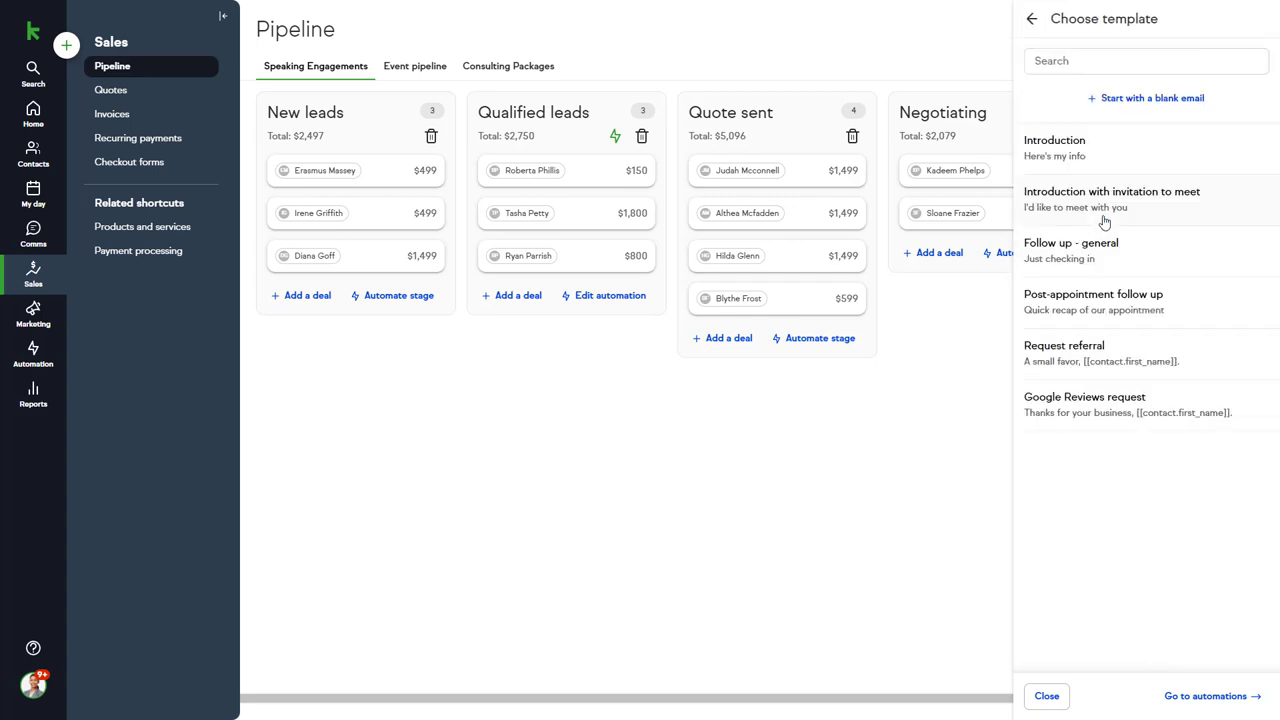
{"action": "left_click", "coordinate": [1104, 220]}
{"action": "left_click", "coordinate": [1240, 20]}
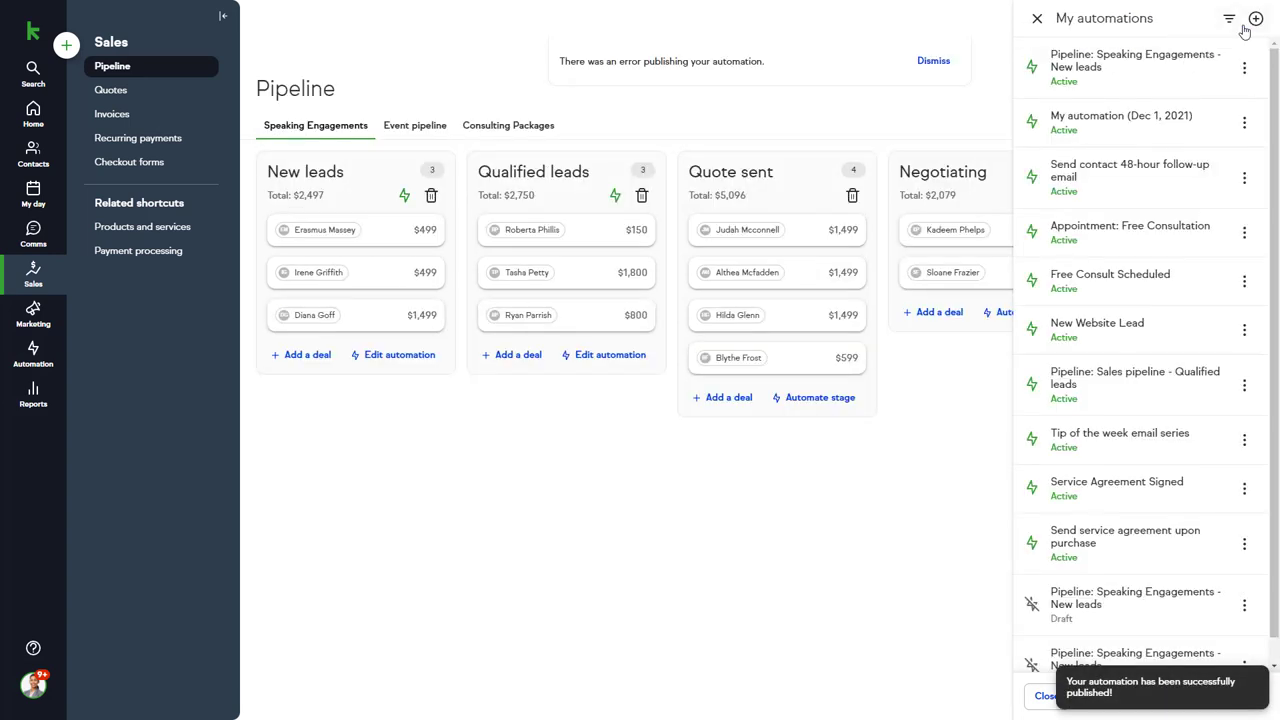
{"action": "left_click", "coordinate": [960, 531]}
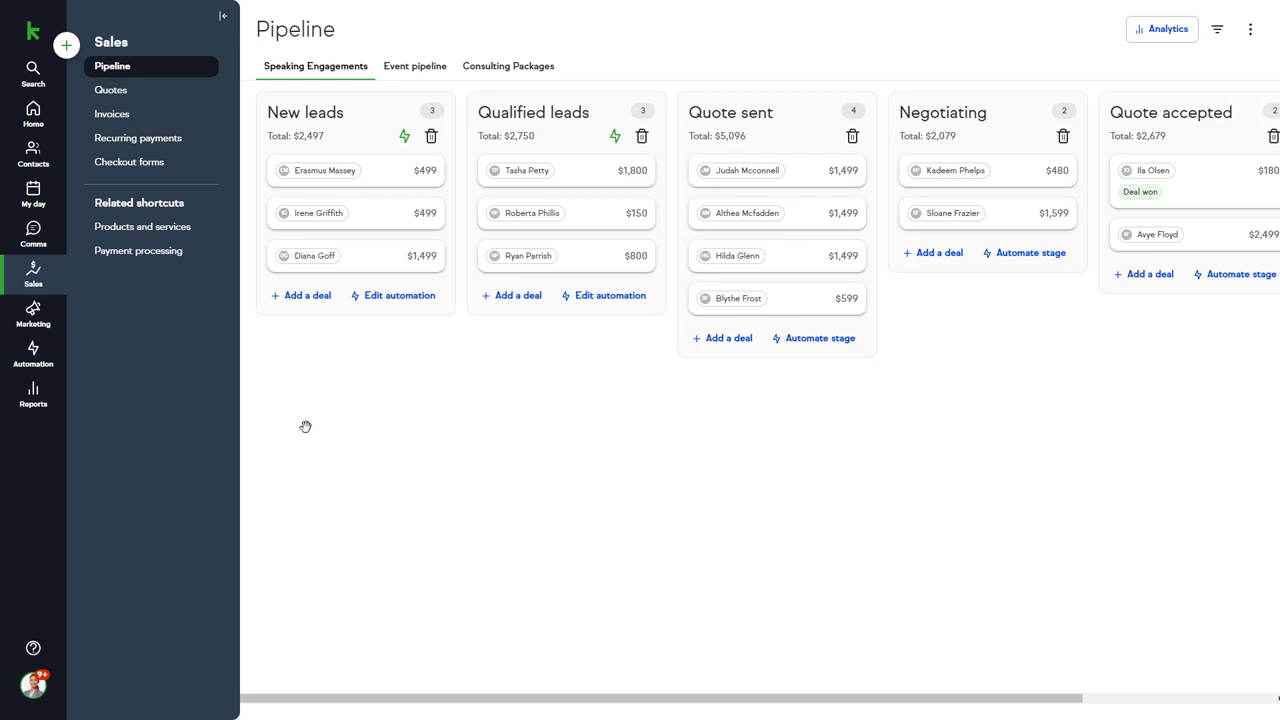
- Open the All Sales report from the Reports section
{"action": "left_click", "coordinate": [40, 397]}
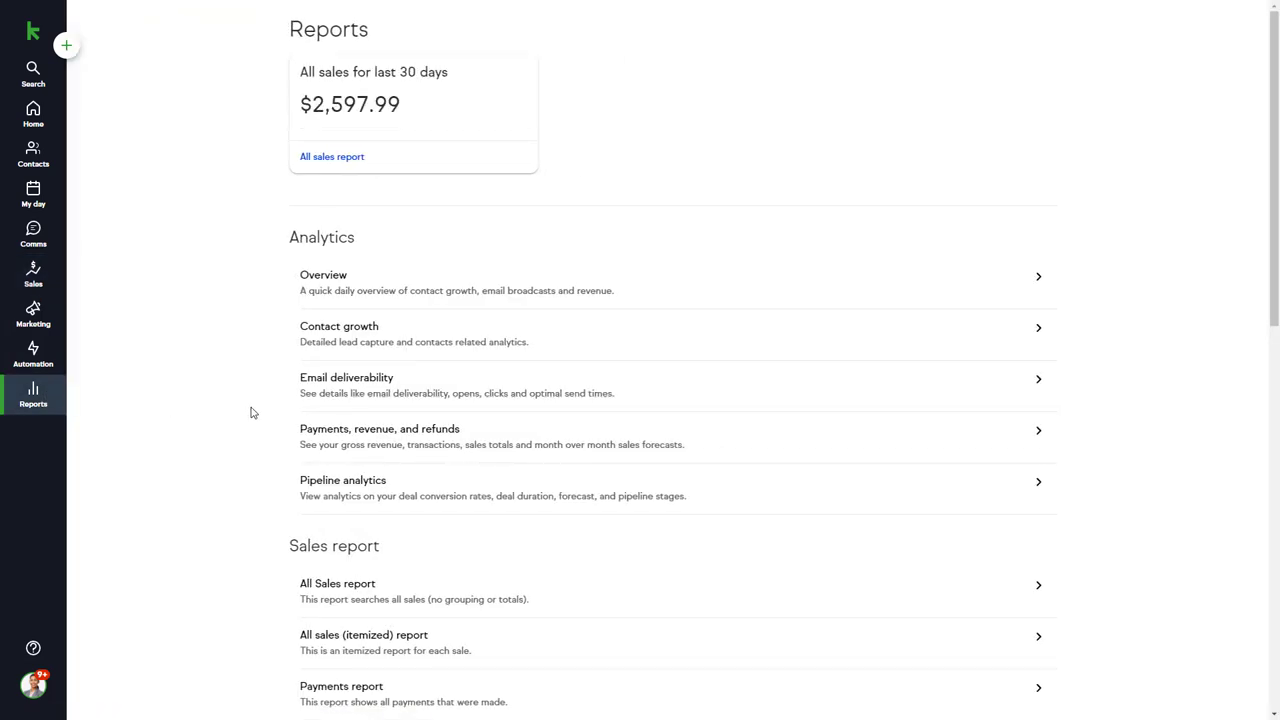
{"action": "scroll", "coordinate": [253, 413], "scroll_direction": "down", "scroll_amount": 3}
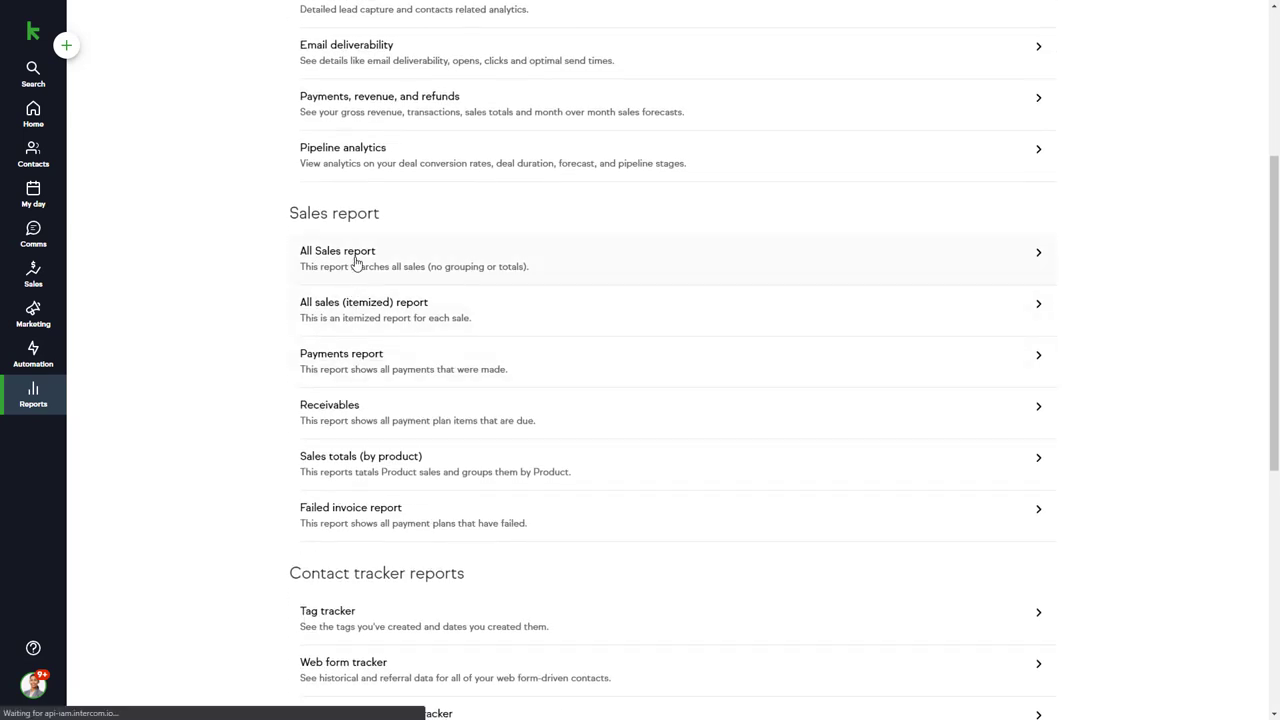
{"action": "left_click", "coordinate": [355, 262]}
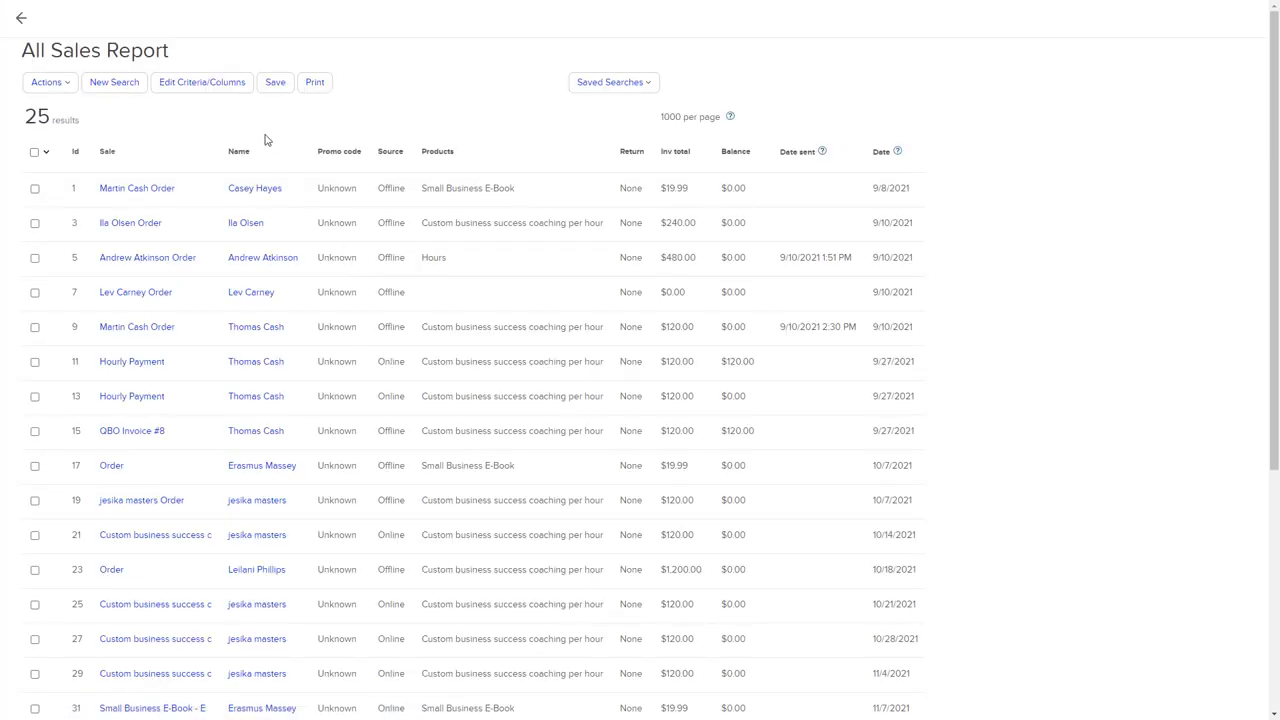
- Browse the report's address and custom field filter criteria, then return to the Reports overview
{"action": "left_click", "coordinate": [214, 88]}
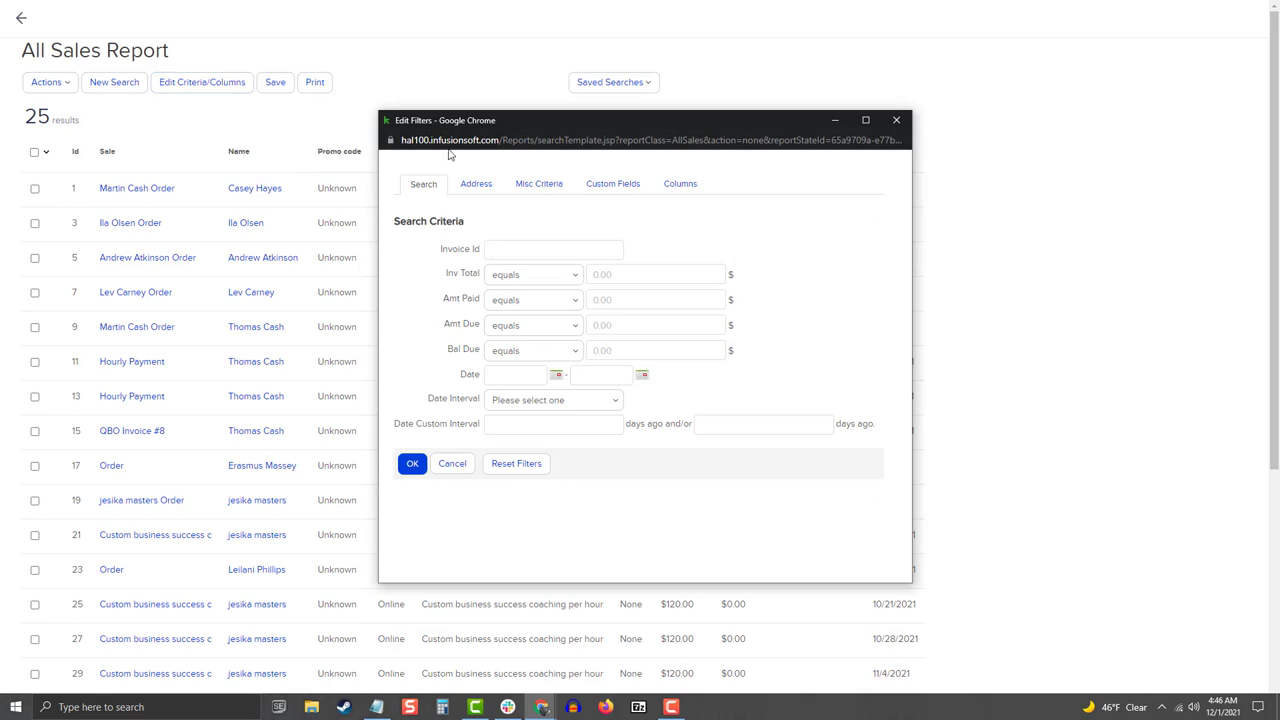
{"action": "left_click", "coordinate": [476, 183]}
{"action": "left_click", "coordinate": [613, 183]}
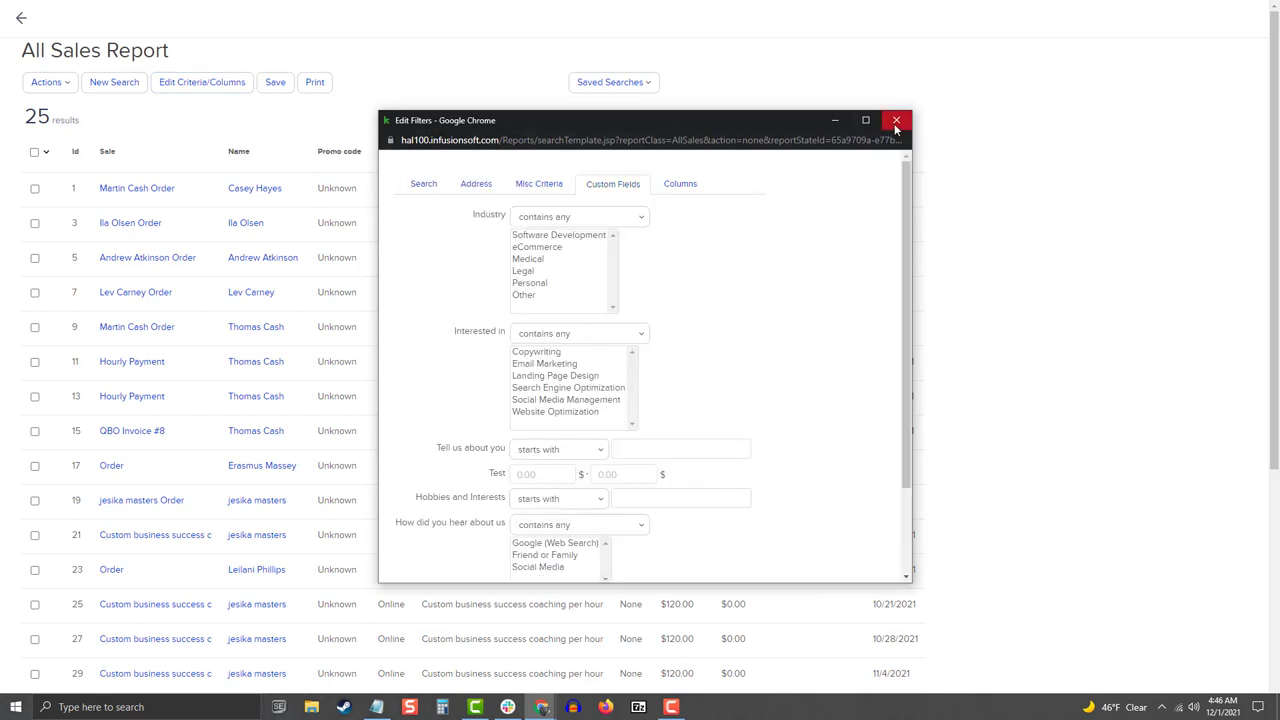
{"action": "left_click", "coordinate": [896, 121]}
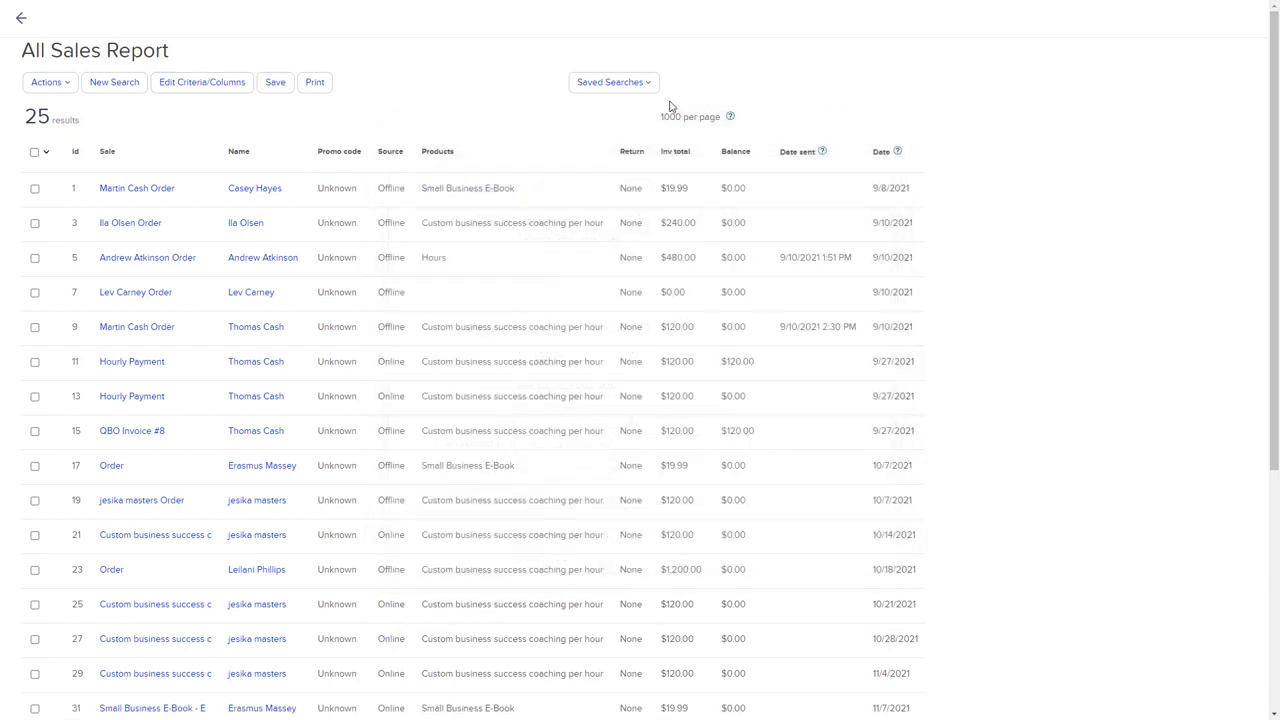
{"action": "left_click", "coordinate": [22, 19]}
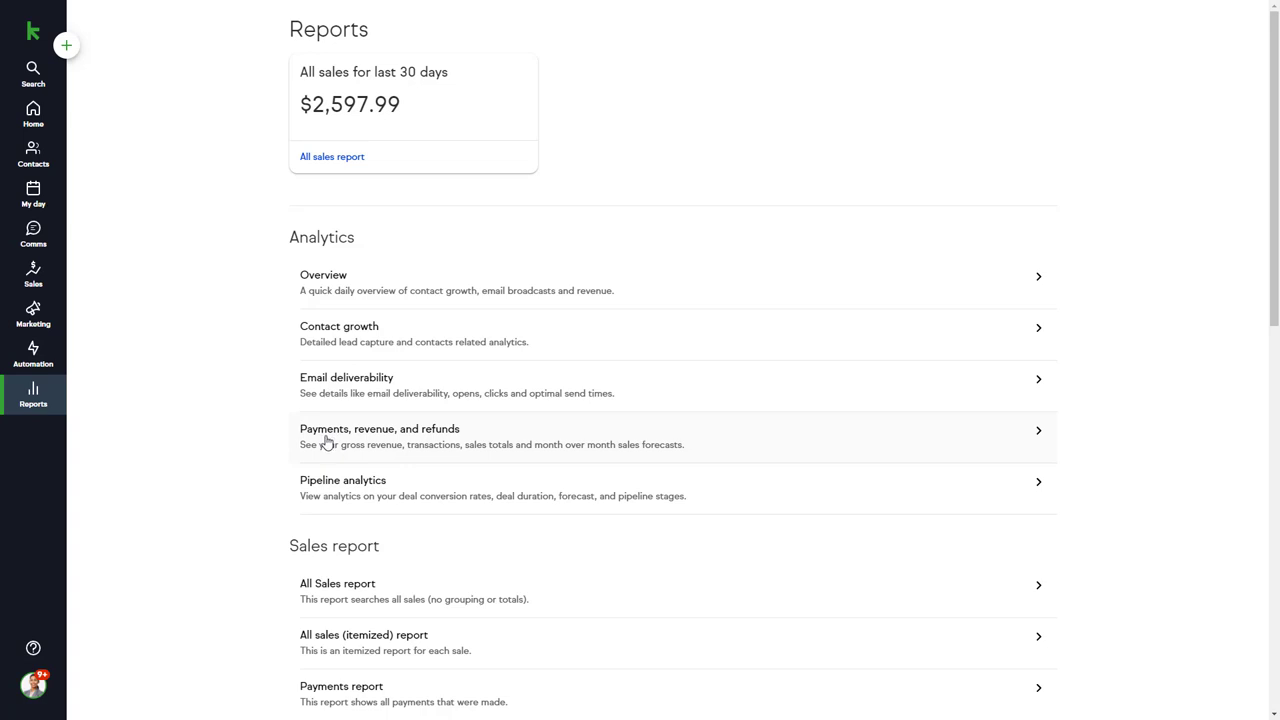
- Open the Payments, revenue, and refunds analytics and scroll through its weekly and monthly charts
{"action": "left_click", "coordinate": [327, 442]}
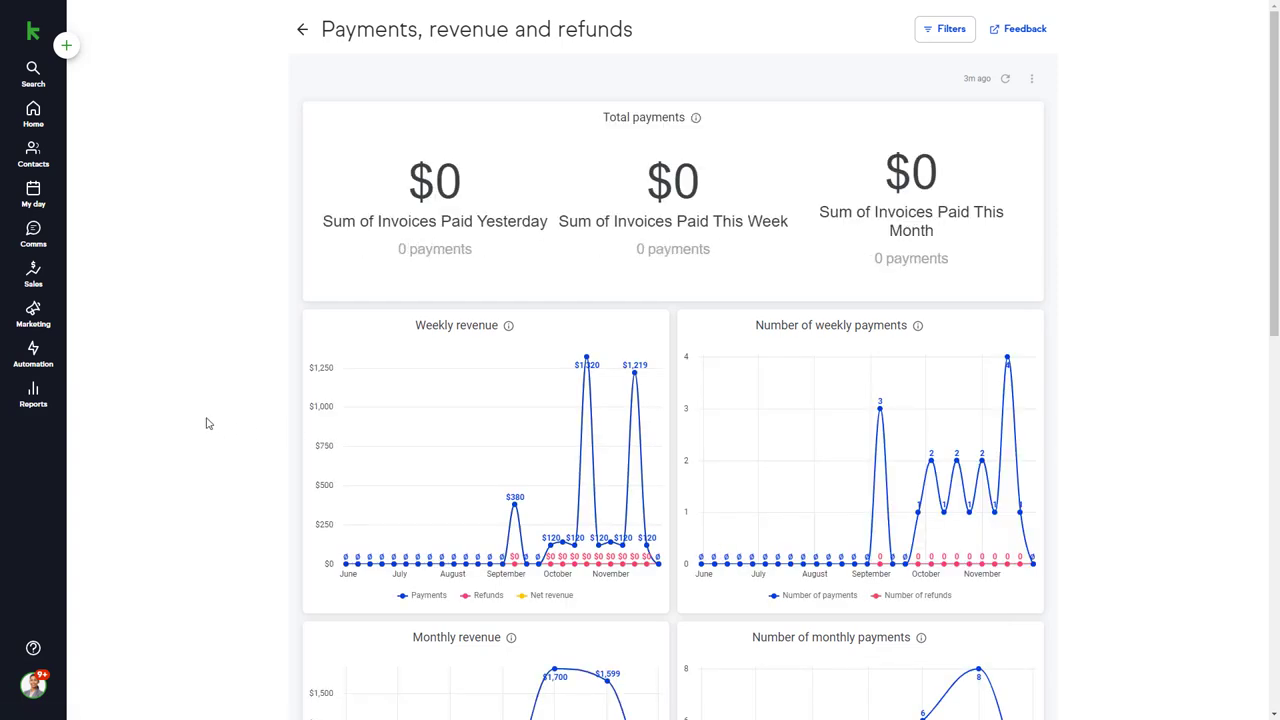
{"action": "scroll", "coordinate": [205, 455], "scroll_direction": "down", "scroll_amount": 1}
{"action": "scroll", "coordinate": [207, 459], "scroll_direction": "down", "scroll_amount": 5}
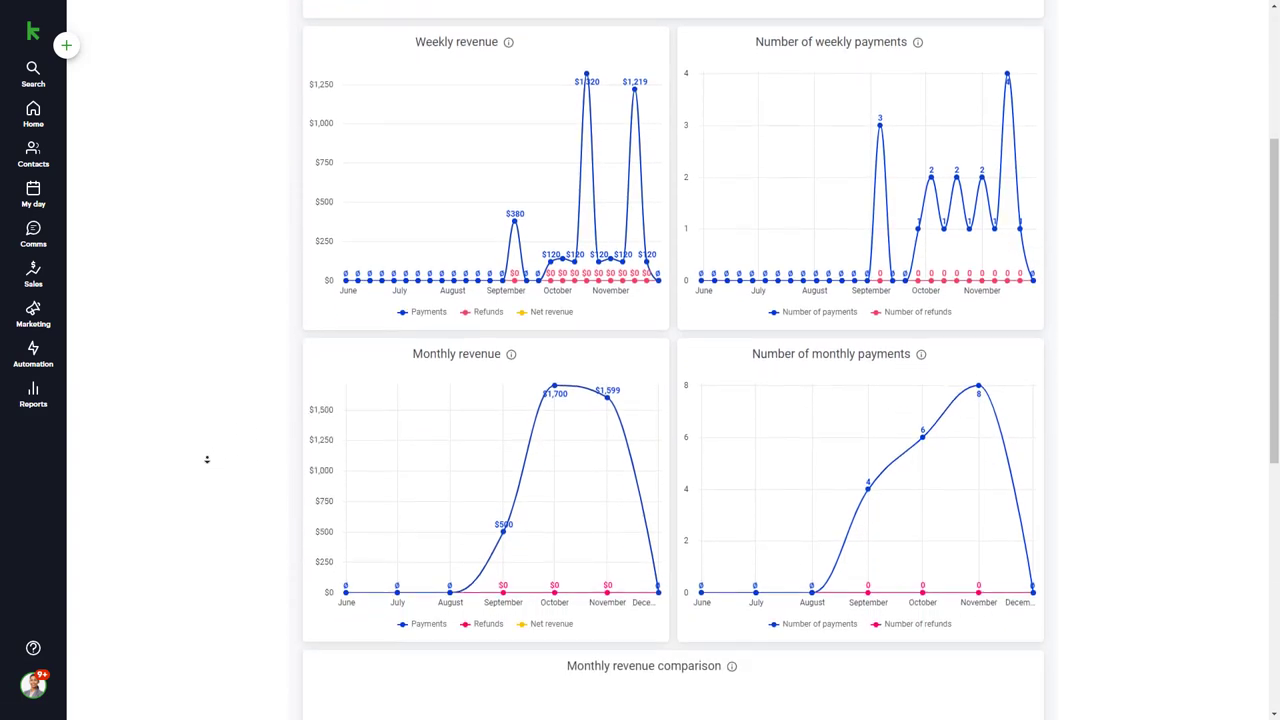
{"action": "scroll", "coordinate": [207, 459], "scroll_direction": "down", "scroll_amount": 1}
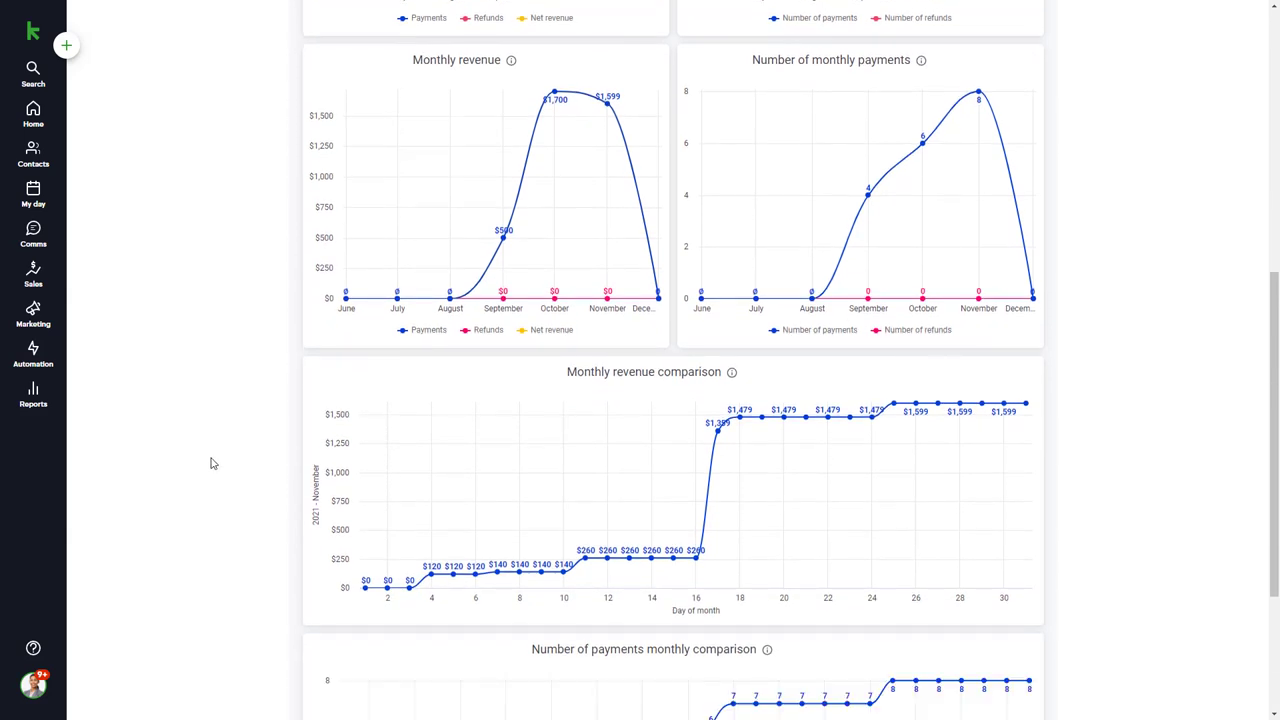